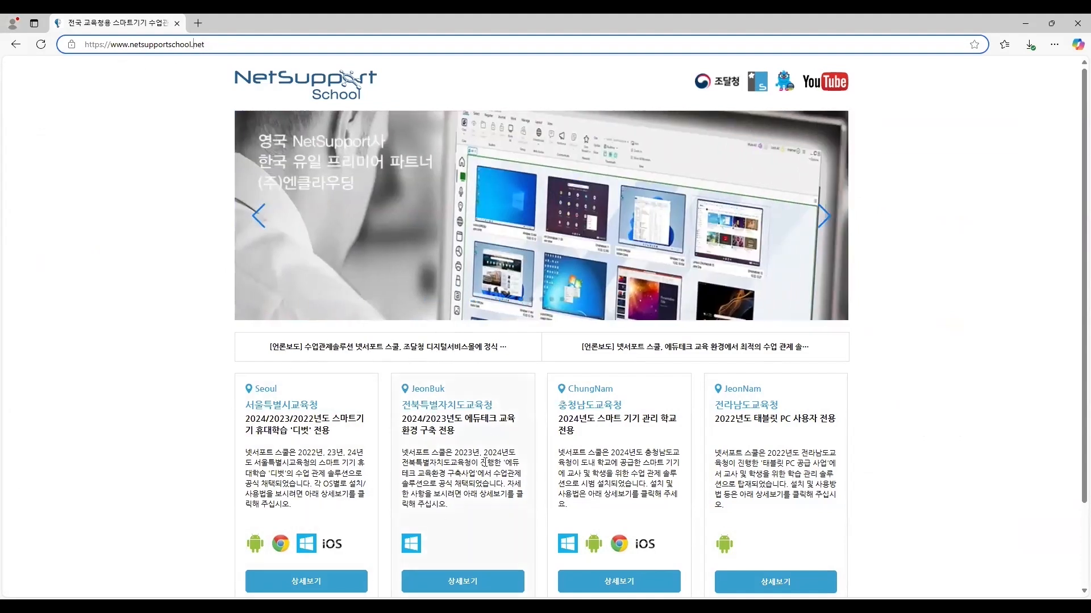
- Open the JeonBuk education office NetSupport School page and browse its menu sections, from product overview to the resource library
click(494, 583)
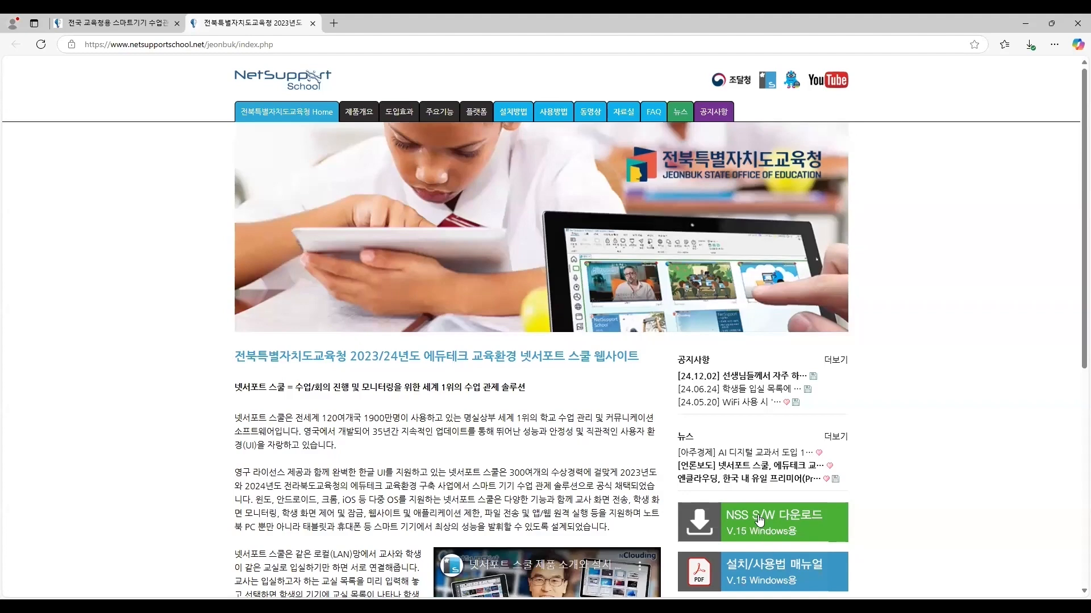
click(356, 116)
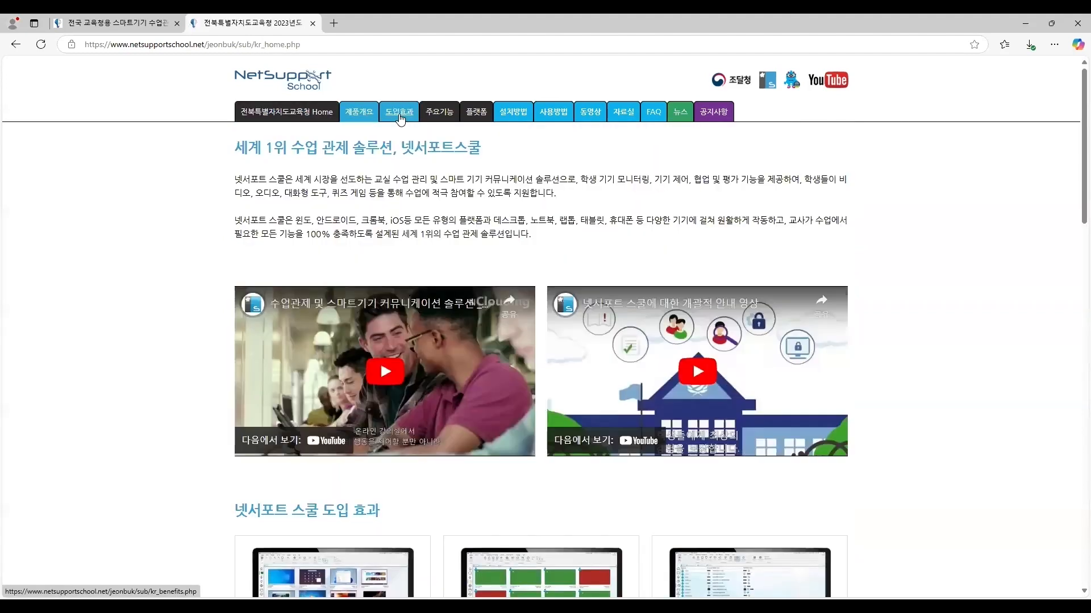
click(400, 117)
click(517, 114)
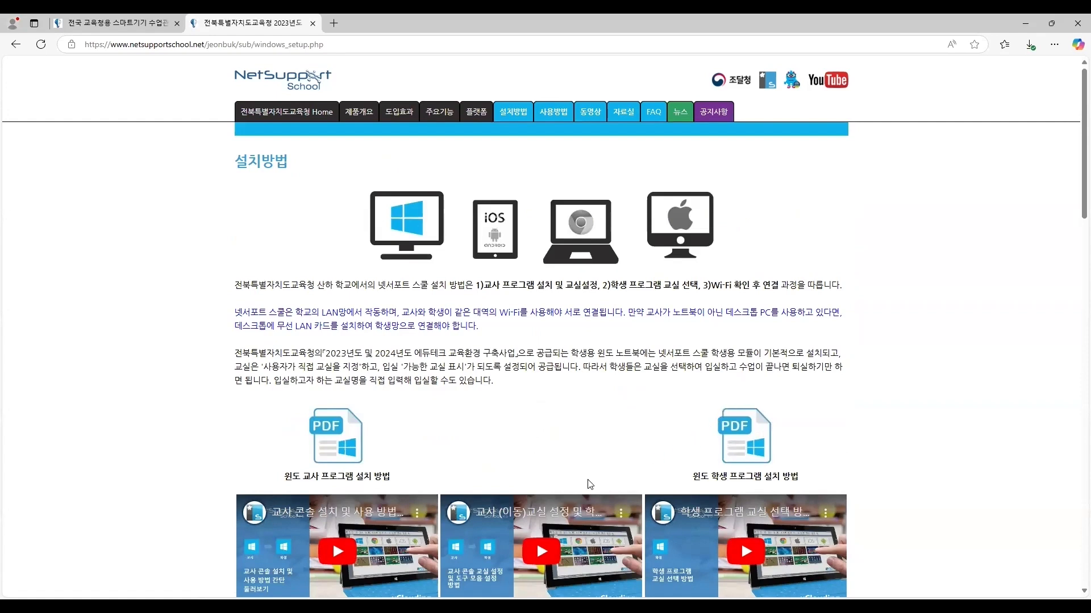
click(554, 115)
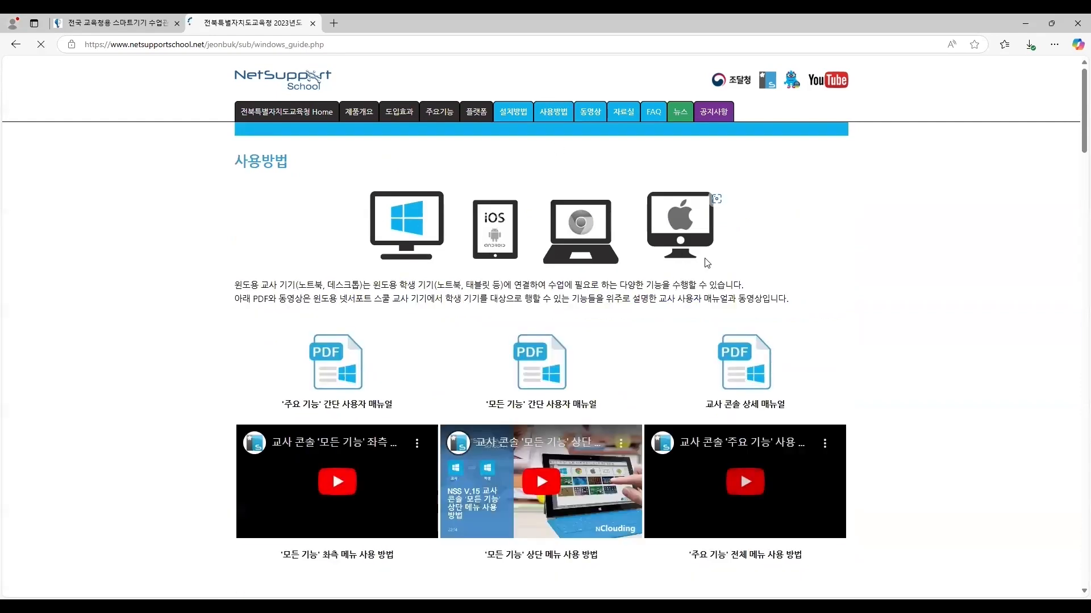
click(586, 113)
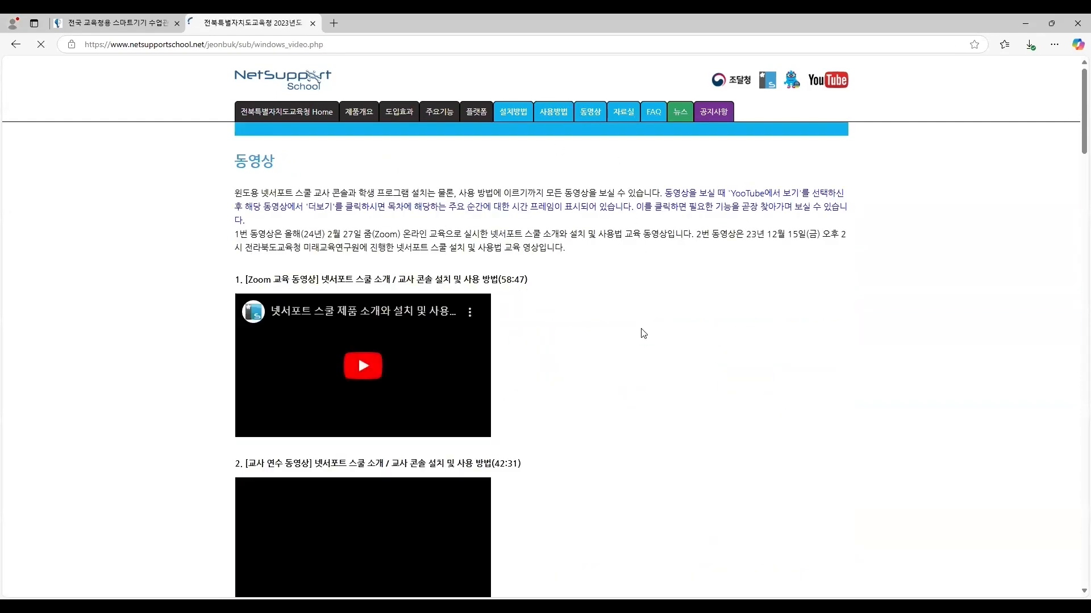
scroll(640, 330, down, 1)
scroll(640, 309, up, 1)
click(623, 113)
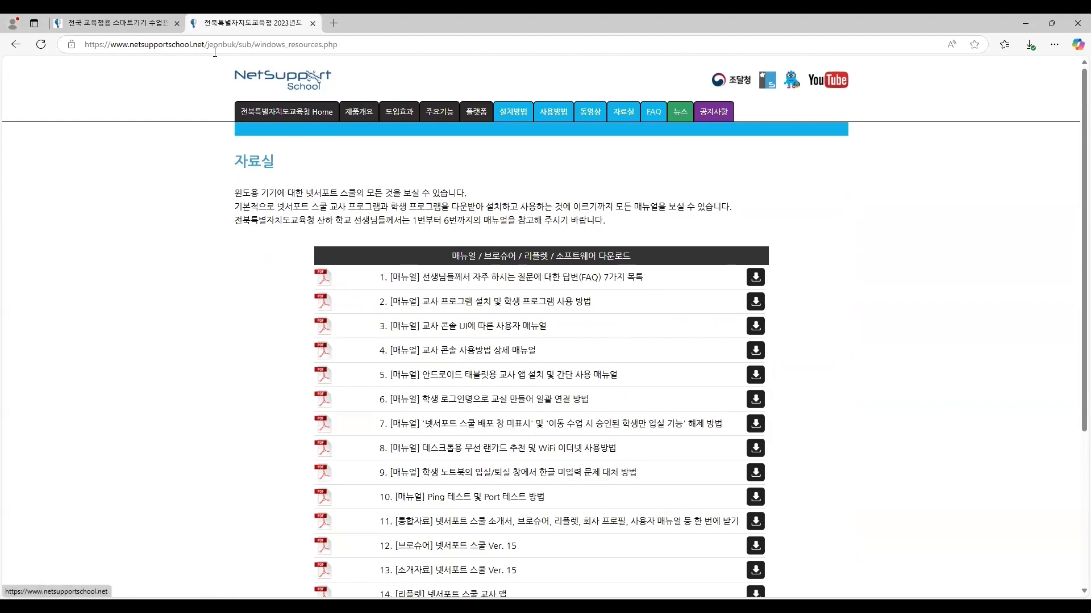
click(304, 115)
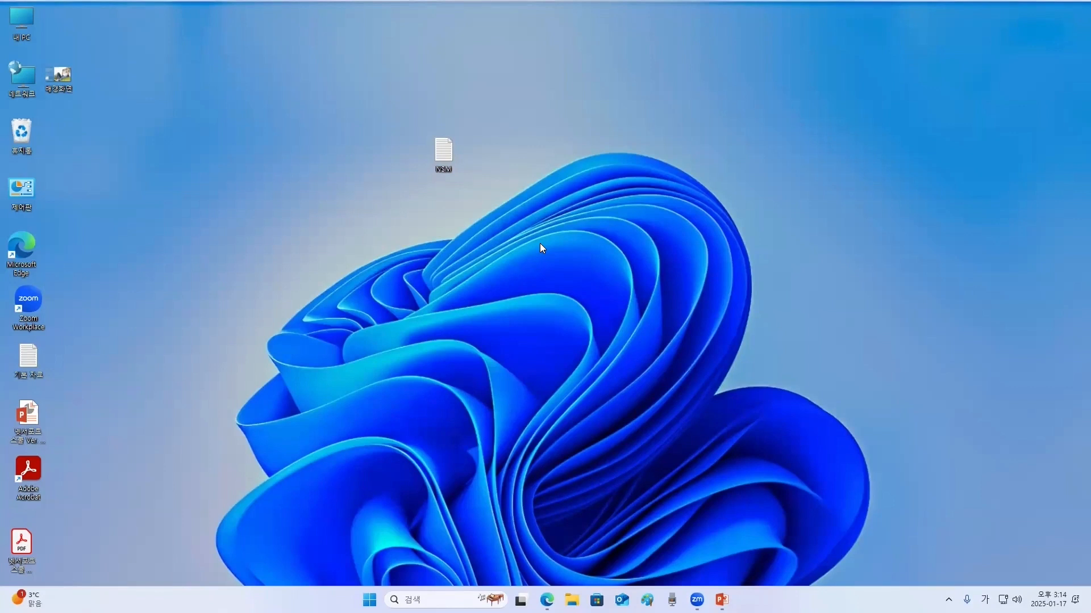
- Open the NSM.LIC license file from the desktop in a new Notepad tab
drag(443, 151, 369, 143)
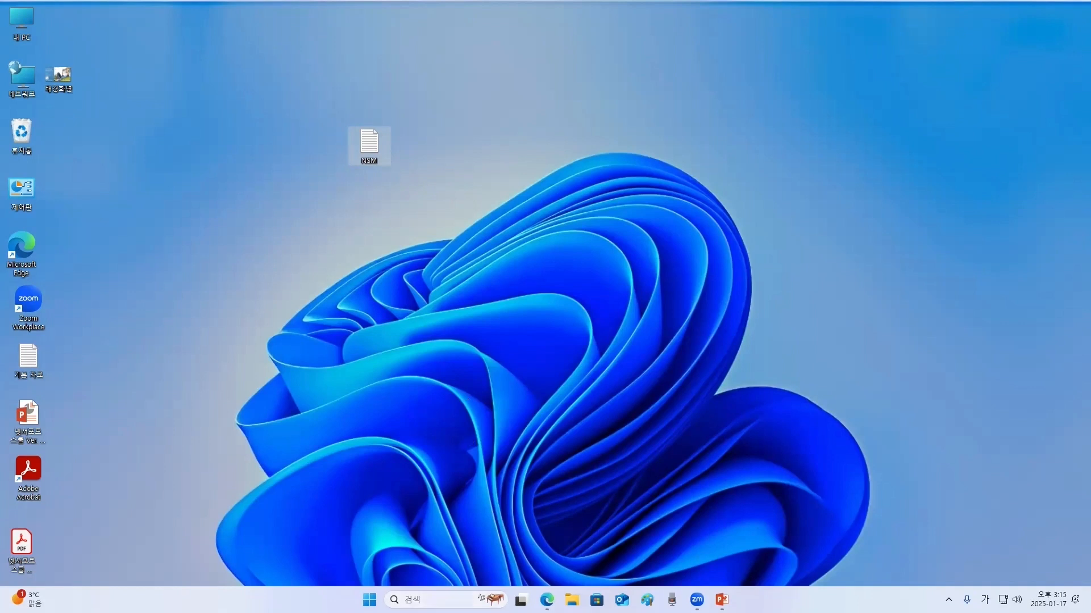
click(436, 599)
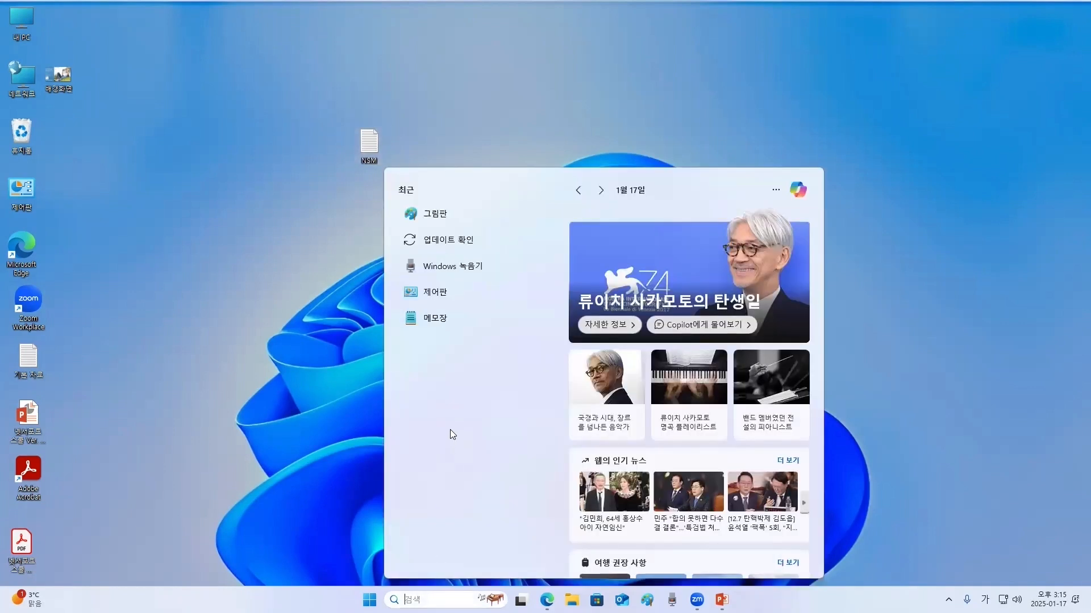
click(521, 322)
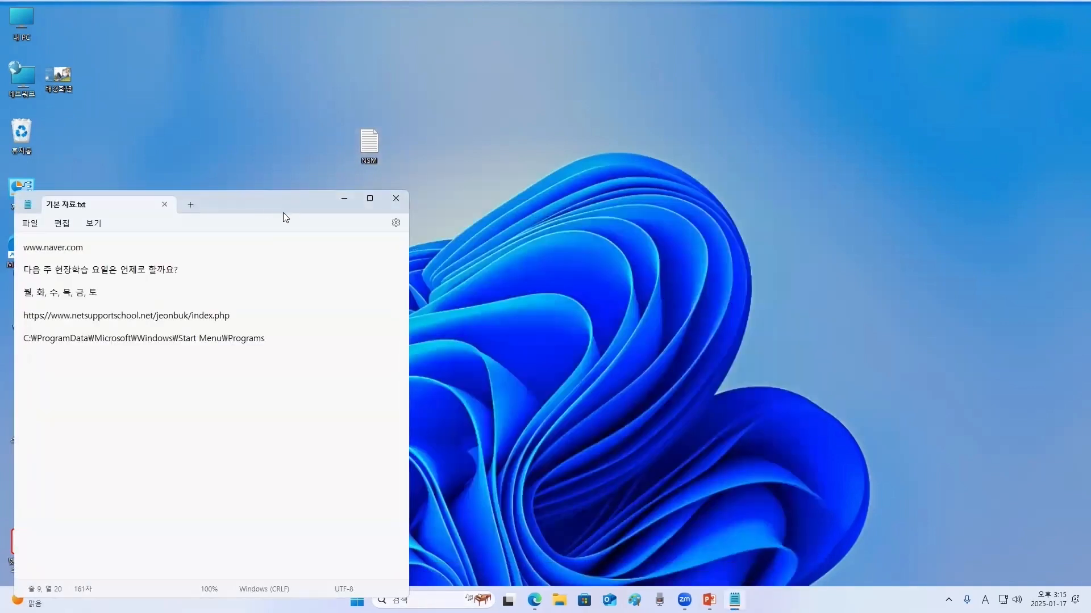
drag(281, 201, 576, 181)
click(483, 185)
click(371, 146)
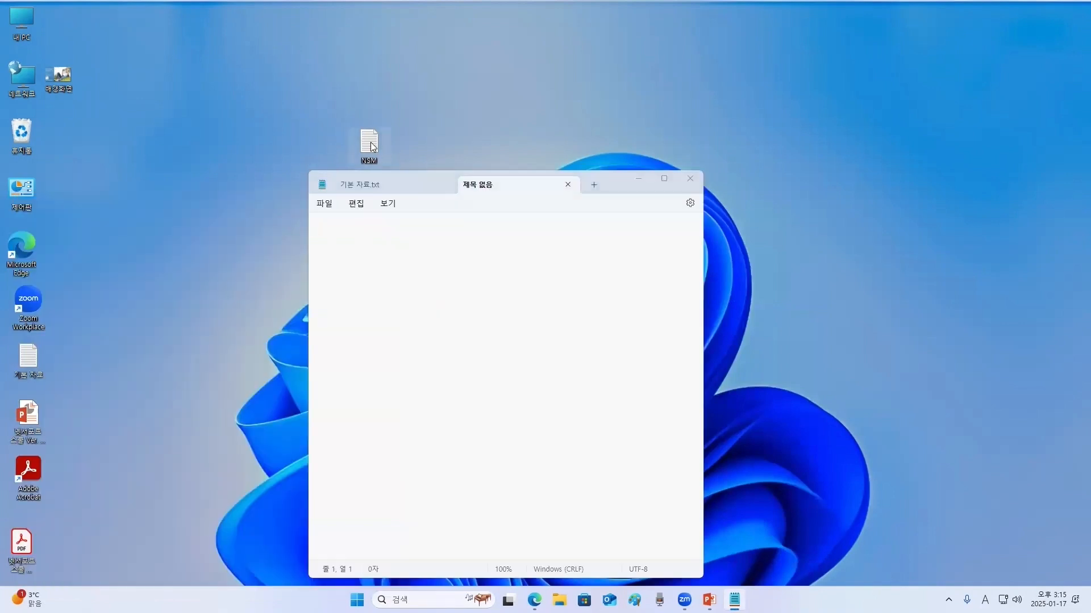
drag(373, 150, 458, 278)
drag(488, 352, 489, 352)
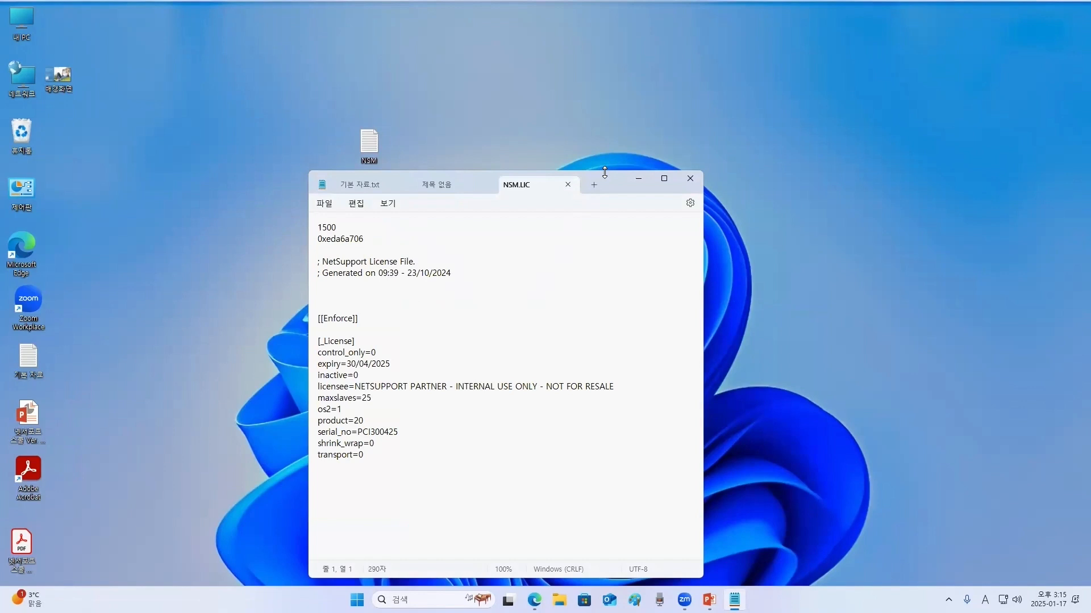
drag(605, 173, 607, 77)
click(524, 364)
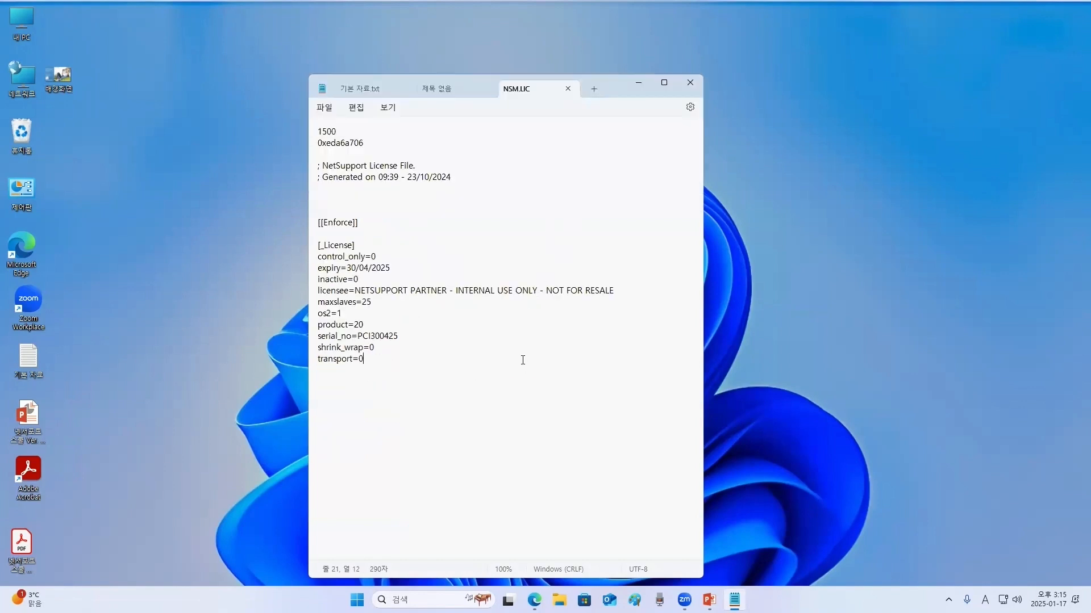
- Select the expiry date in the license file, delete it and undo the deletion
drag(347, 129, 307, 135)
click(420, 200)
drag(391, 268, 347, 273)
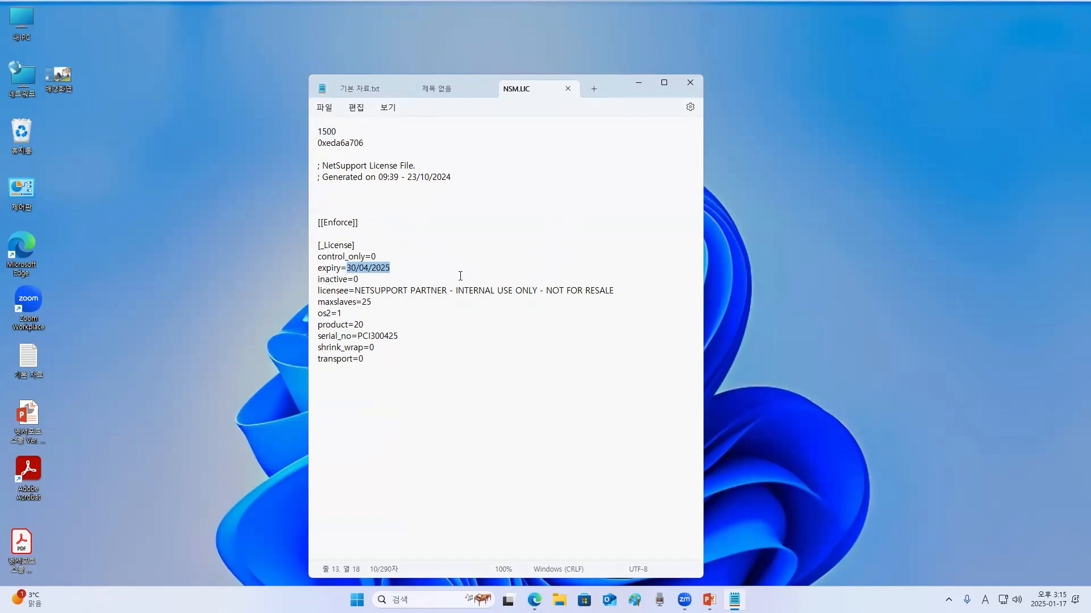
key(Delete)
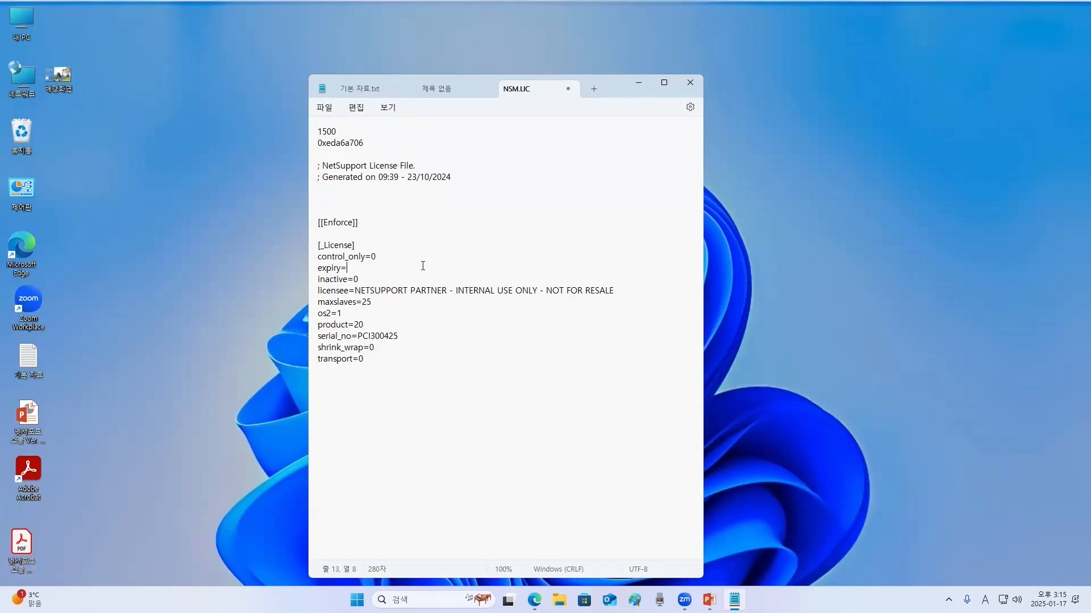
key(ctrl+z)
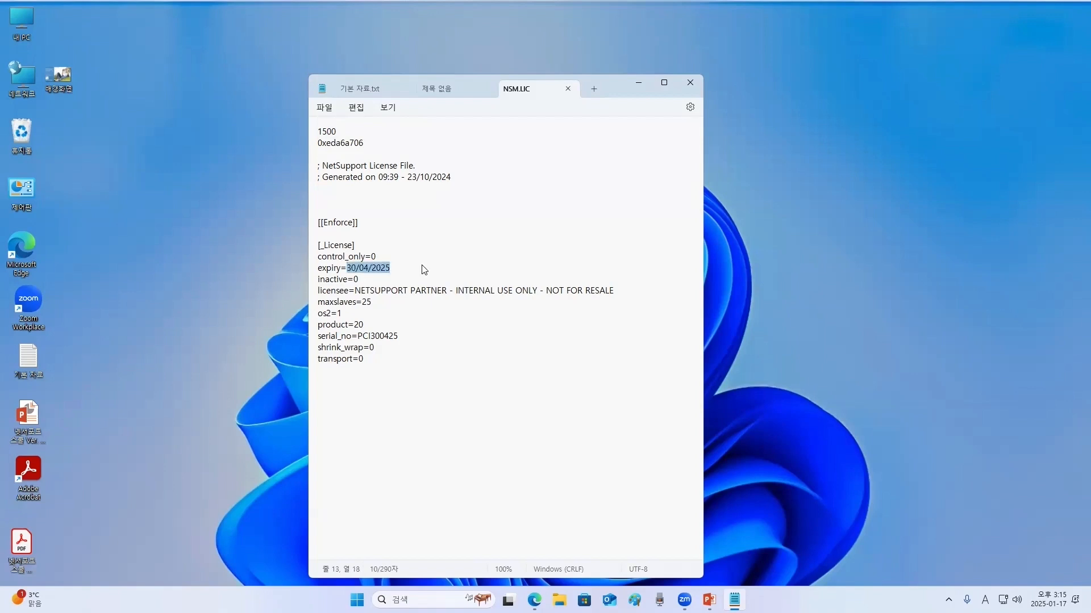
click(359, 269)
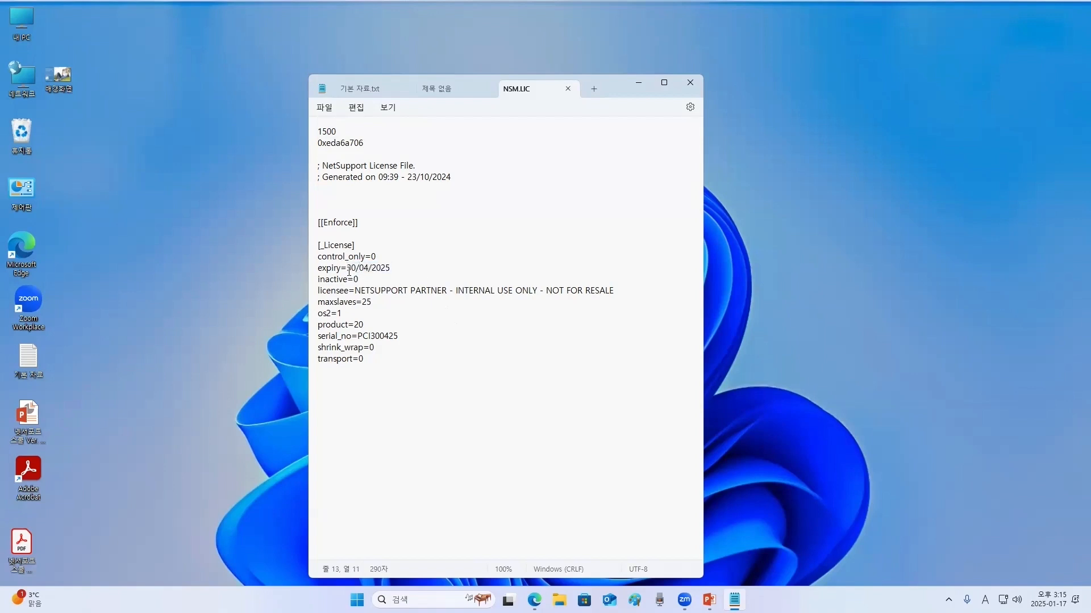
- Highlight the license file's expiry, licensee and maxslaves entries for review and close Notepad
drag(403, 267, 316, 268)
click(413, 291)
drag(354, 292, 623, 293)
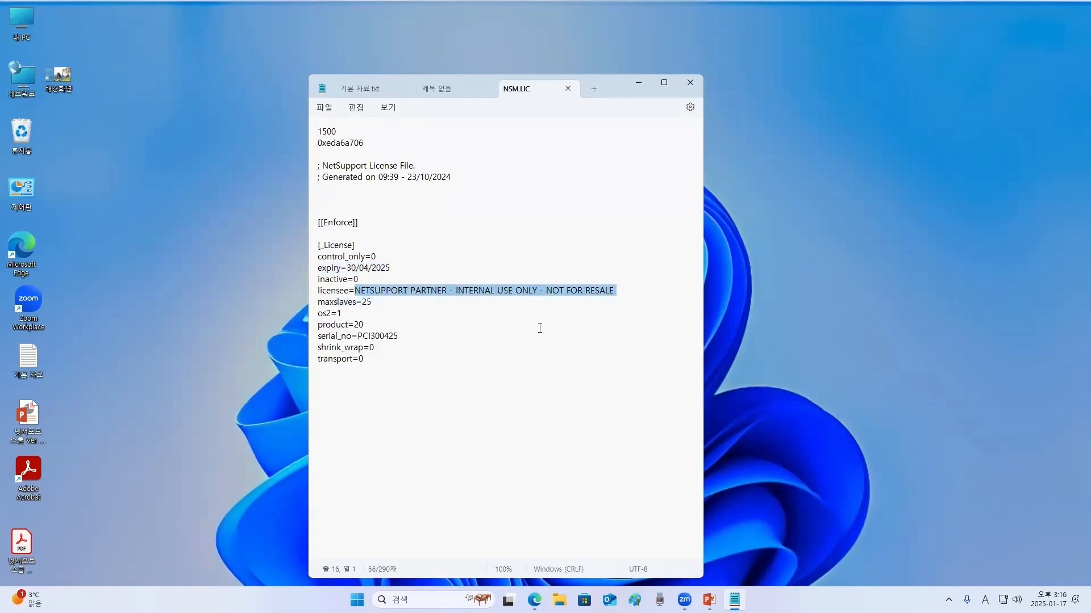
click(539, 329)
drag(393, 305, 299, 308)
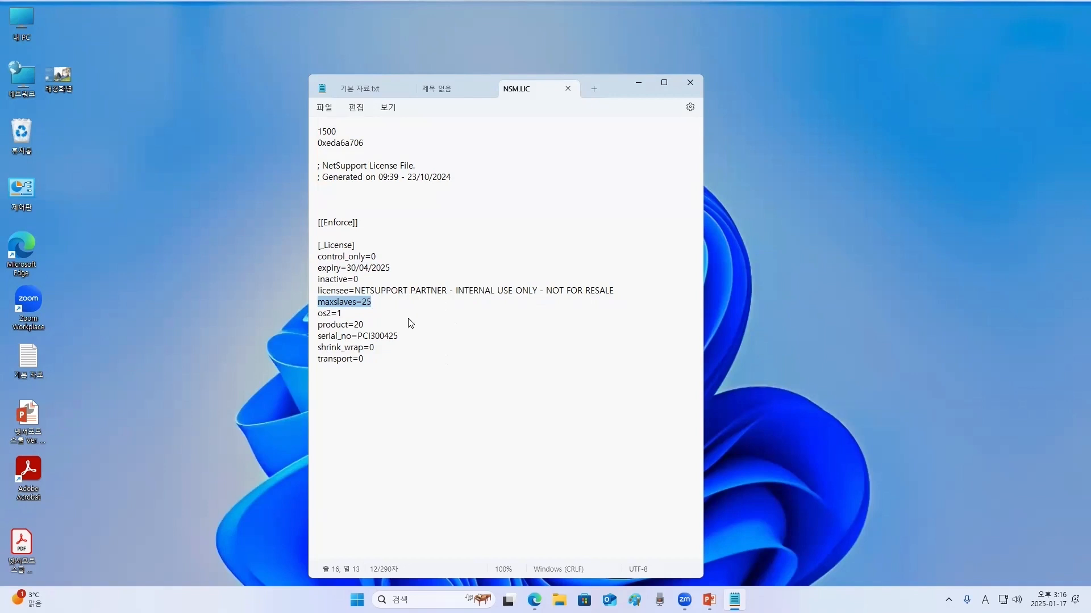
click(409, 317)
drag(314, 291, 619, 293)
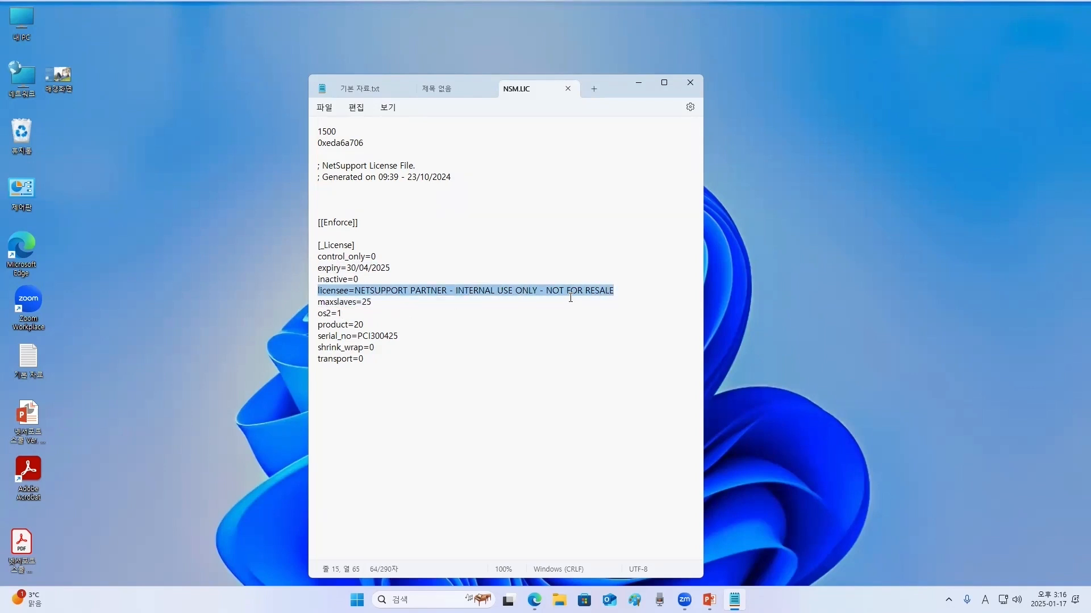
click(368, 302)
drag(355, 291, 621, 292)
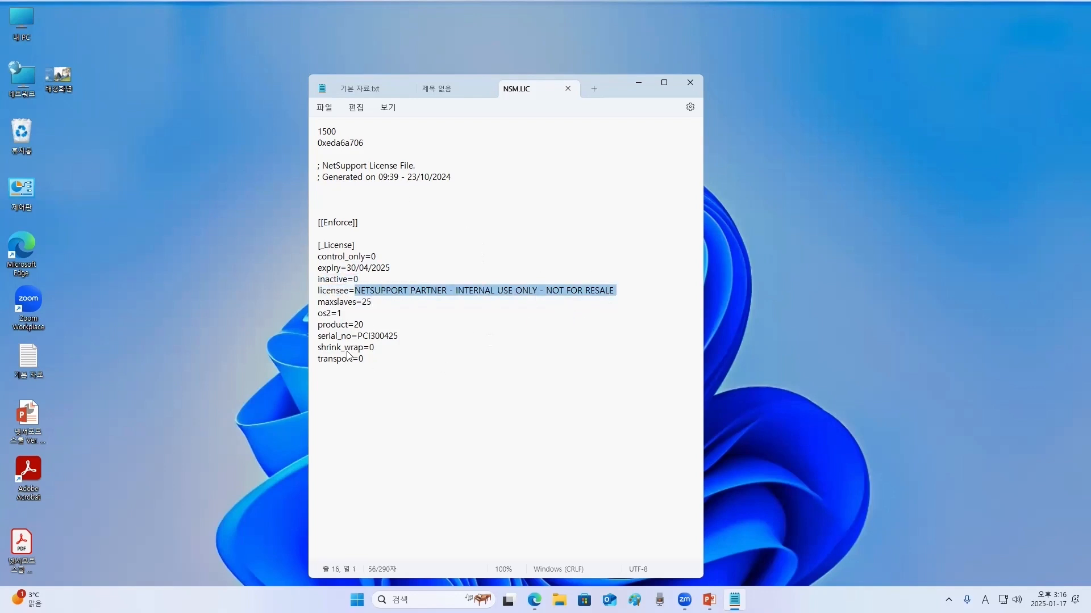
click(414, 306)
drag(319, 294, 634, 301)
click(369, 292)
click(444, 293)
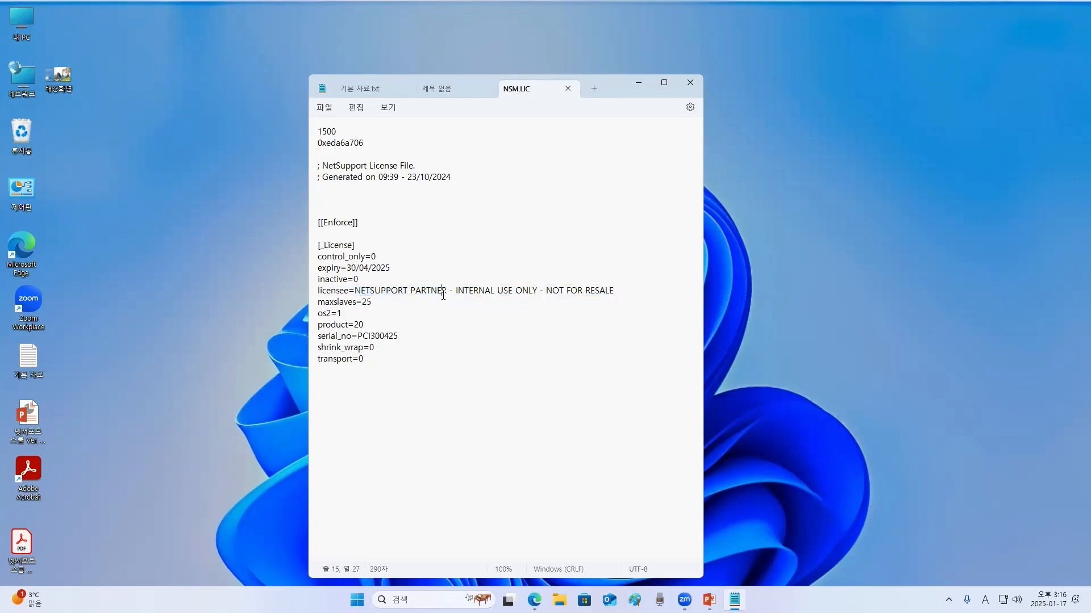
drag(355, 292, 670, 296)
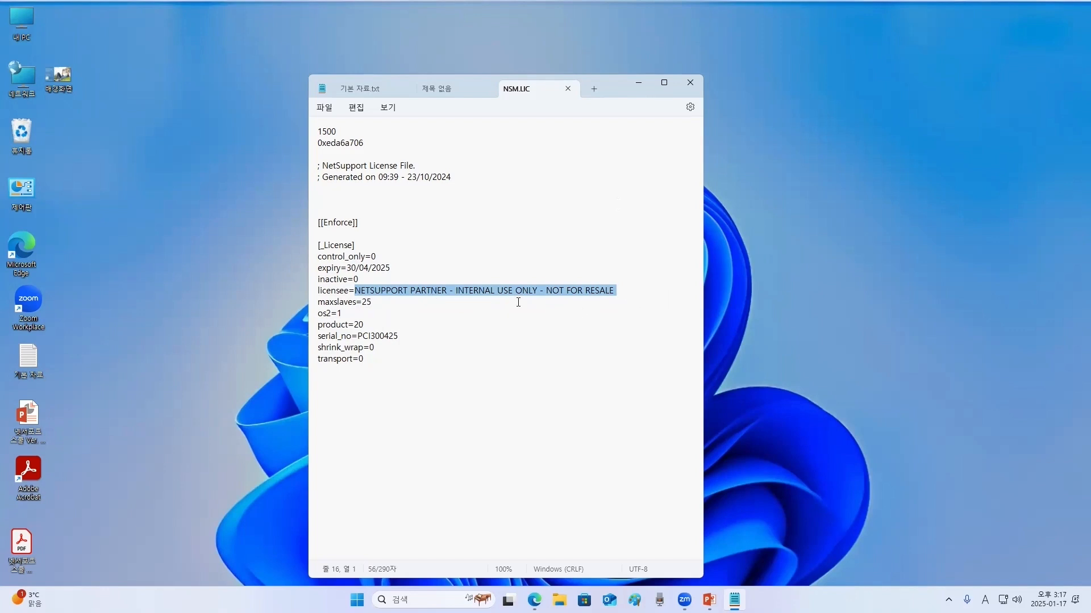
click(690, 82)
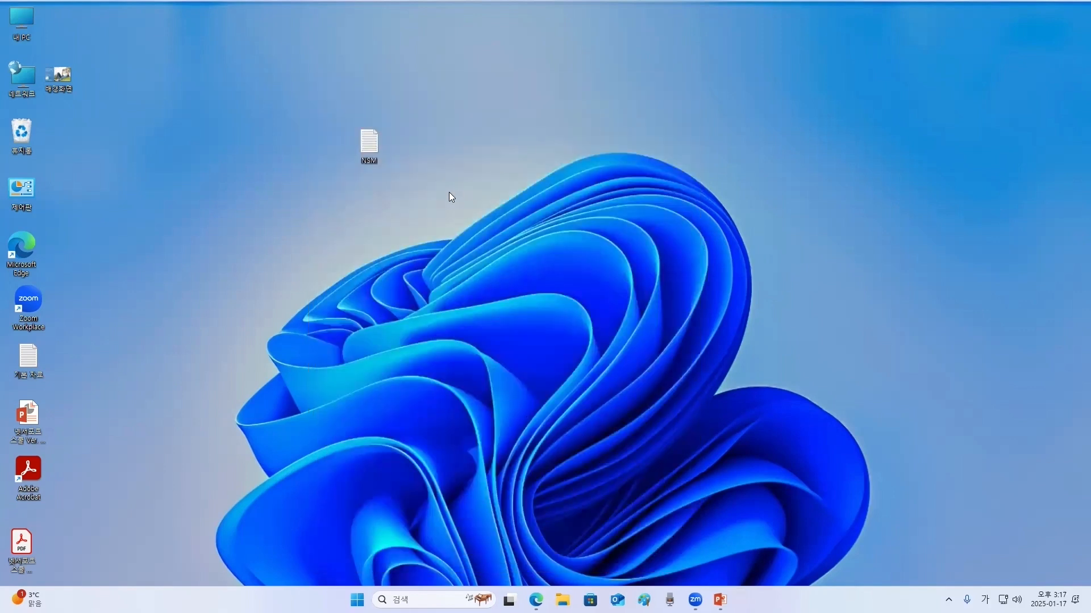
click(373, 187)
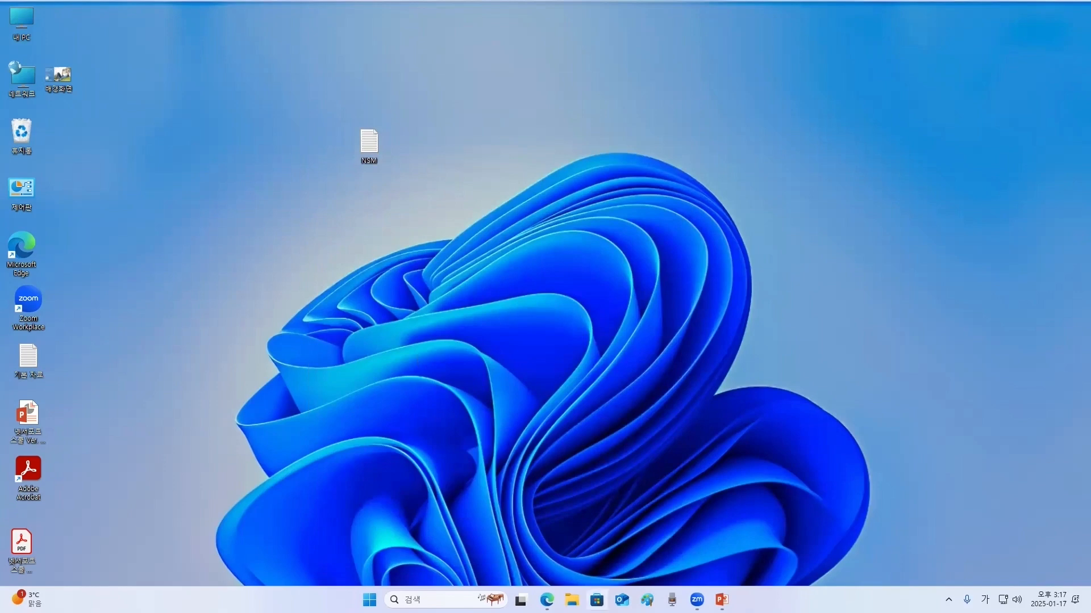
- Return to the JeonBuk NetSupport School page and download the NSS S/W V.15 Windows installer
click(547, 600)
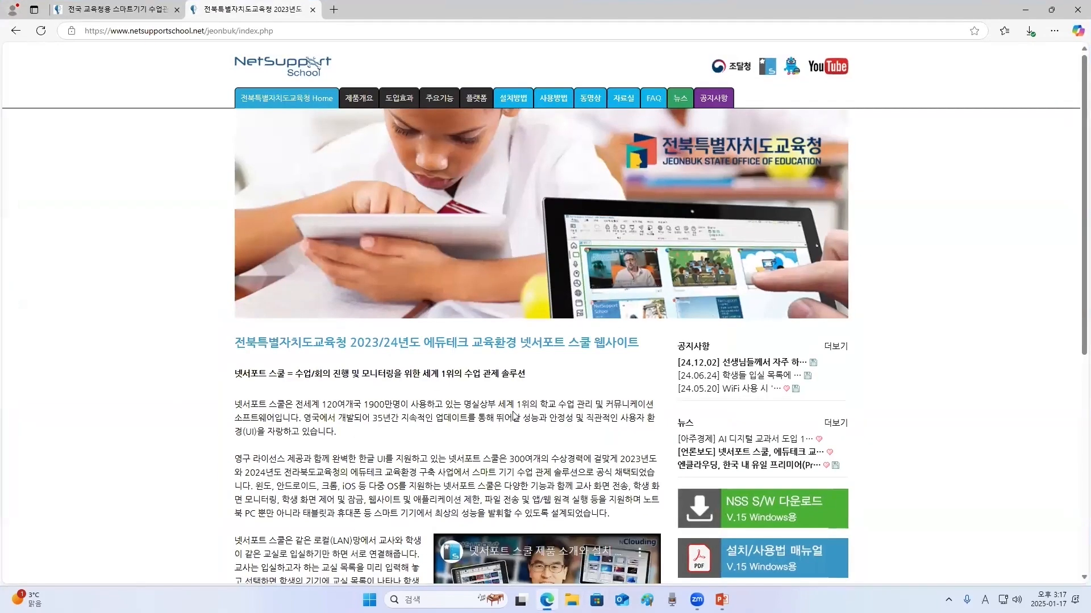
click(216, 35)
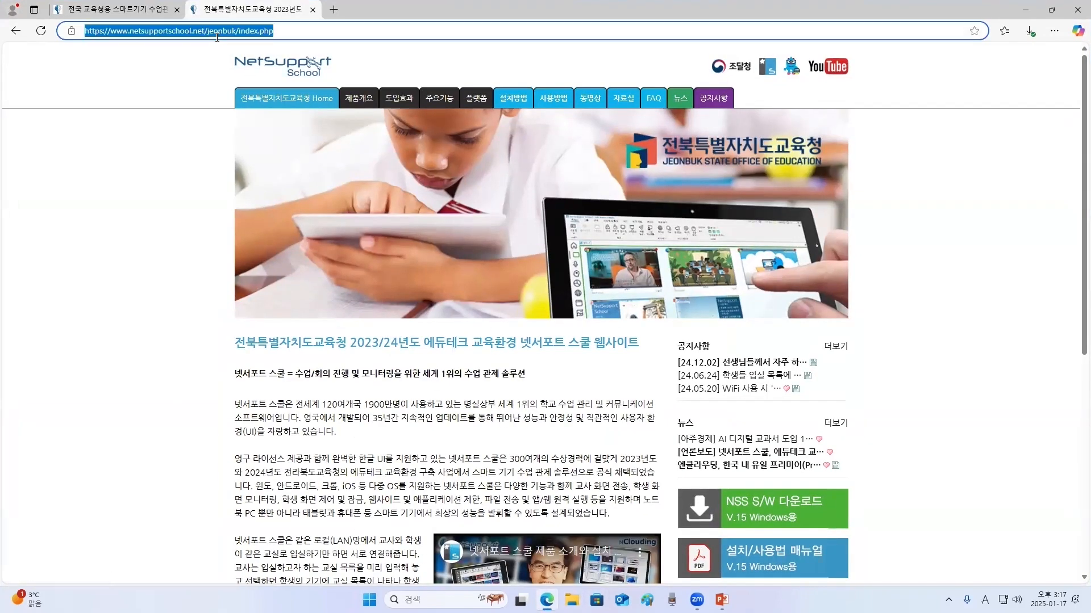
click(205, 32)
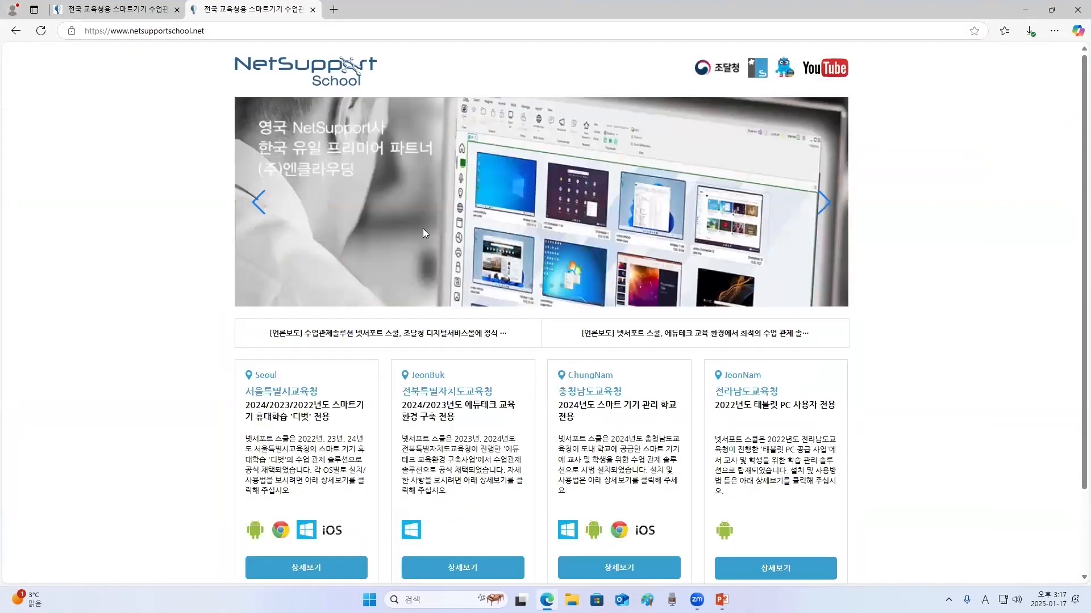
click(482, 569)
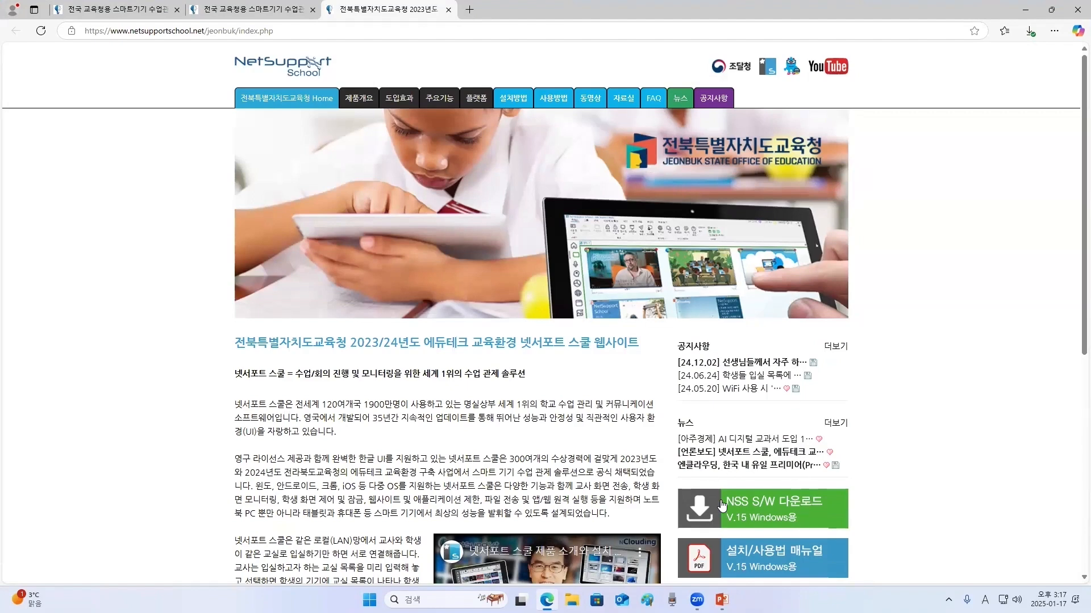
click(781, 515)
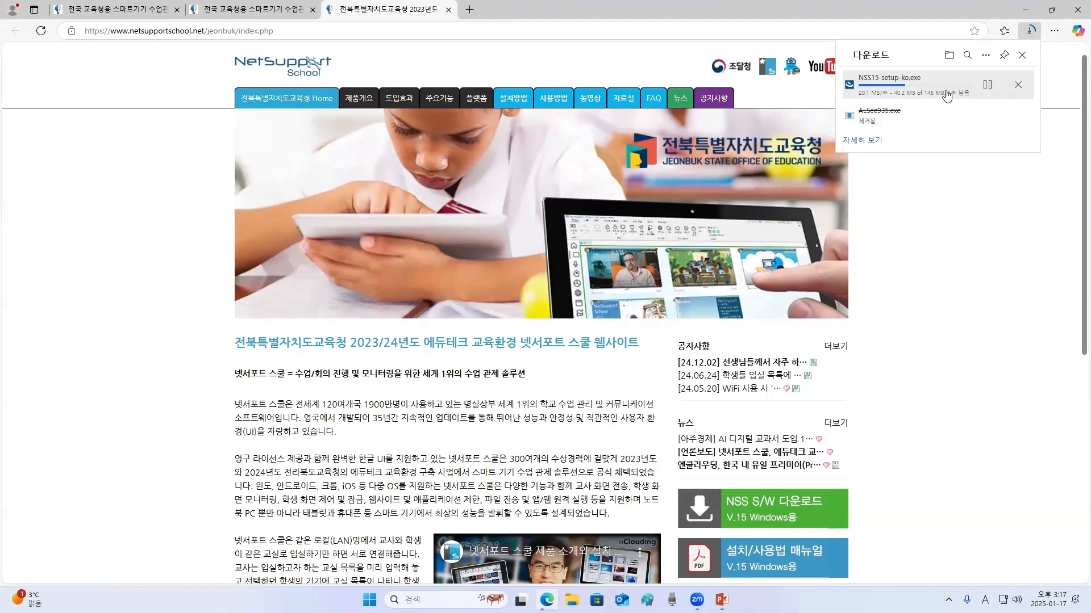
- Open the Downloads folder containing the NSS15-setup-ko installer and minimize the browser
click(947, 55)
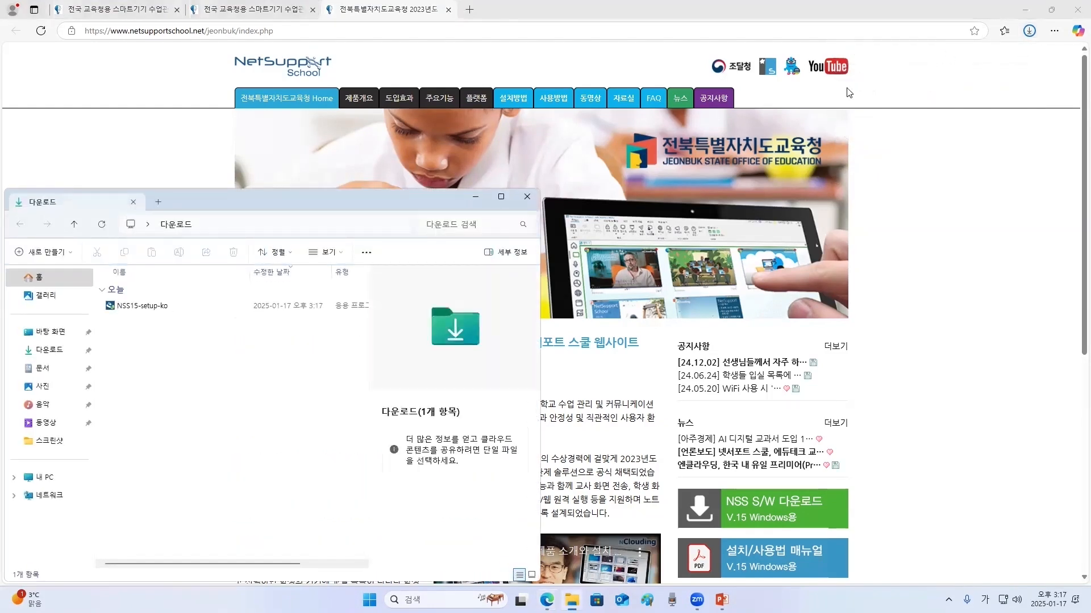
click(1031, 13)
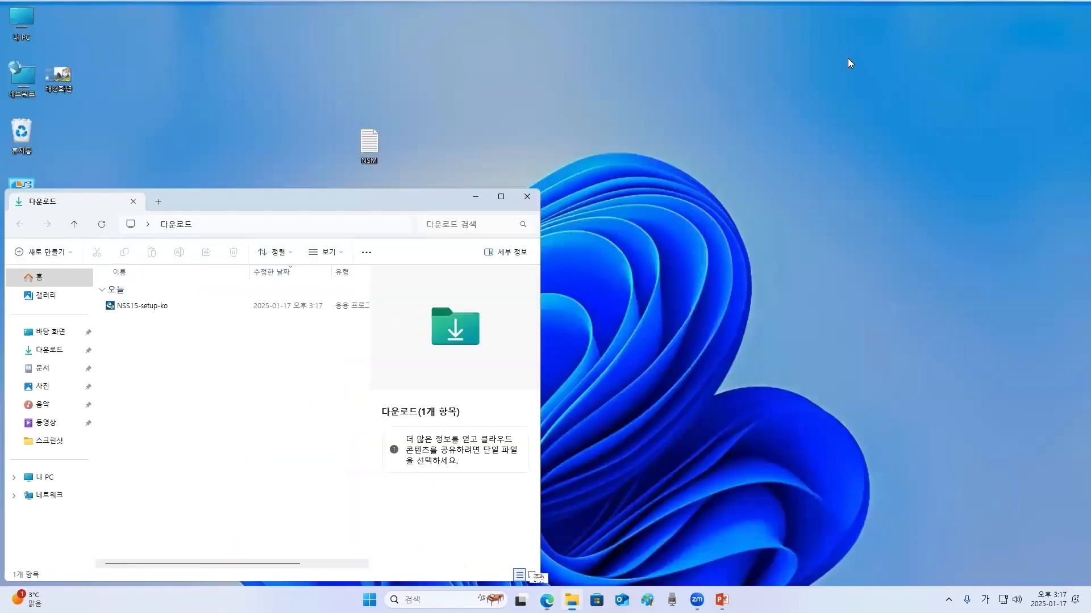
click(139, 309)
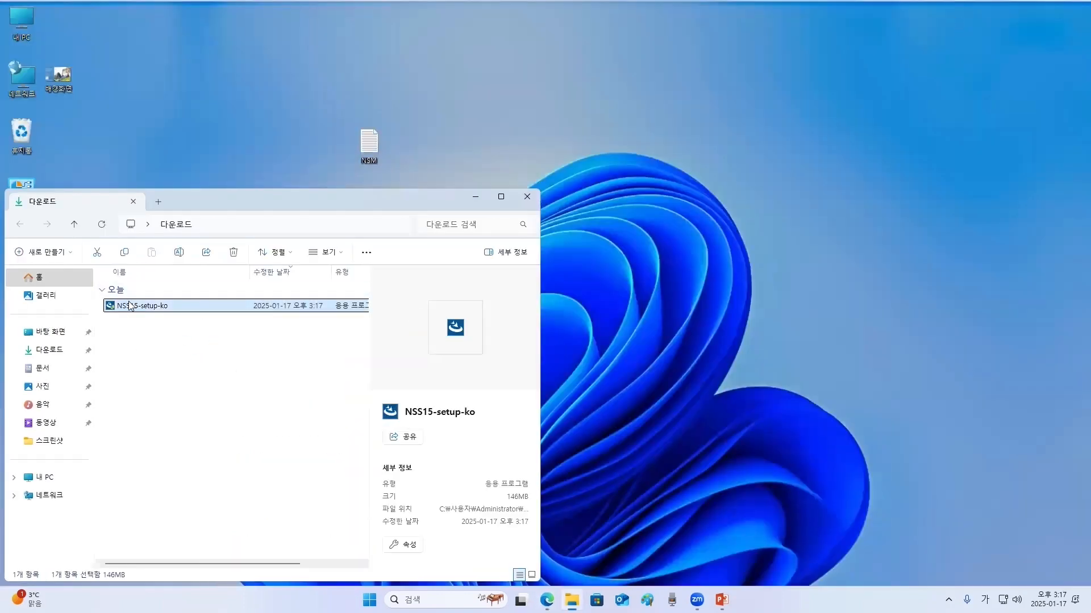
drag(402, 197, 559, 355)
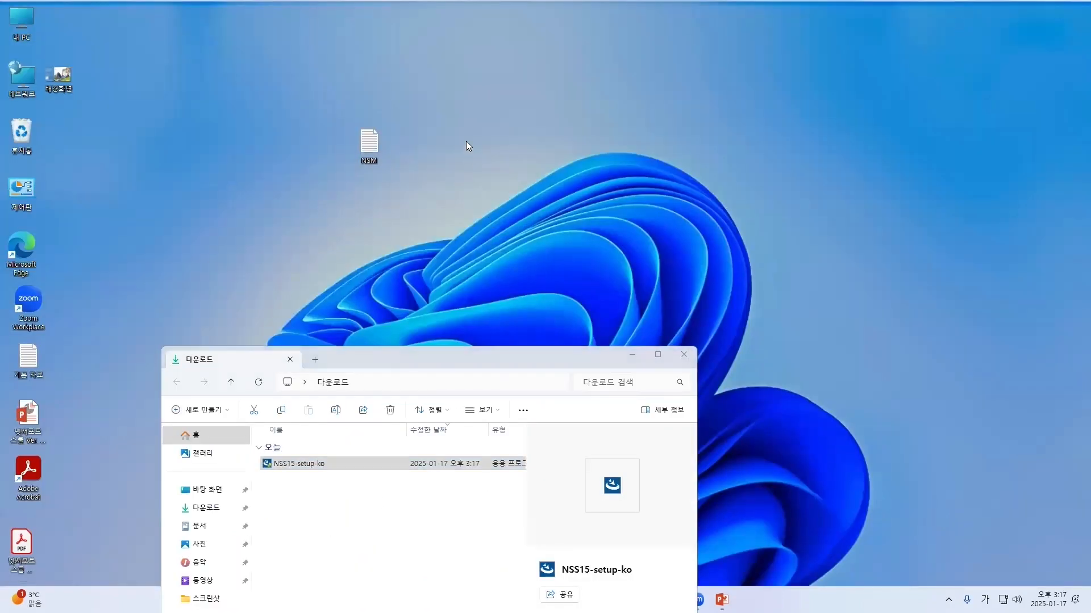
- Create a new folder on the desktop
right_click(466, 140)
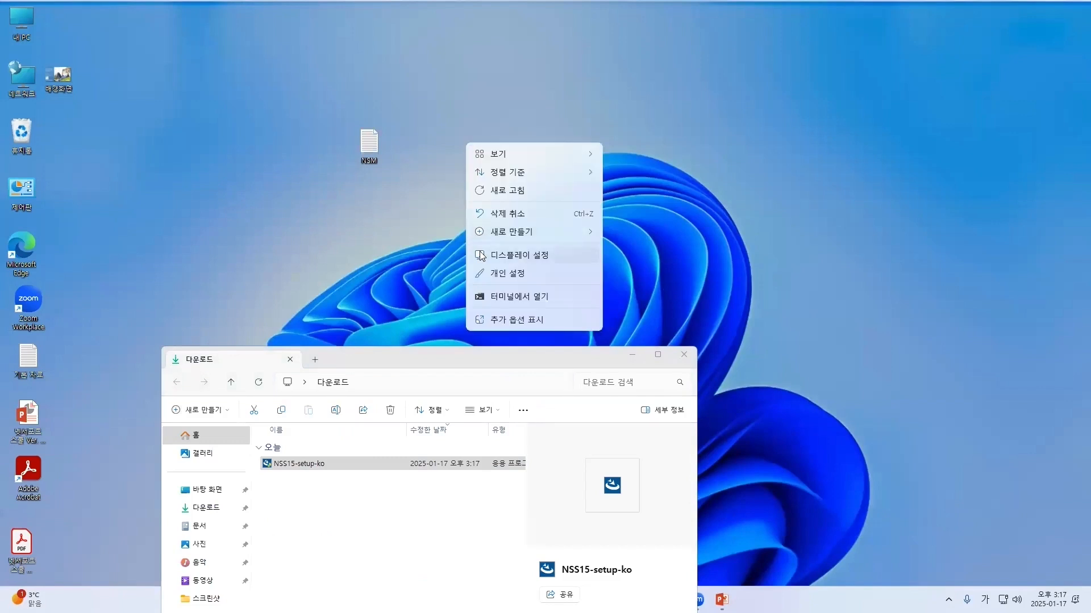
mouse_move(585, 234)
click(683, 234)
click(563, 177)
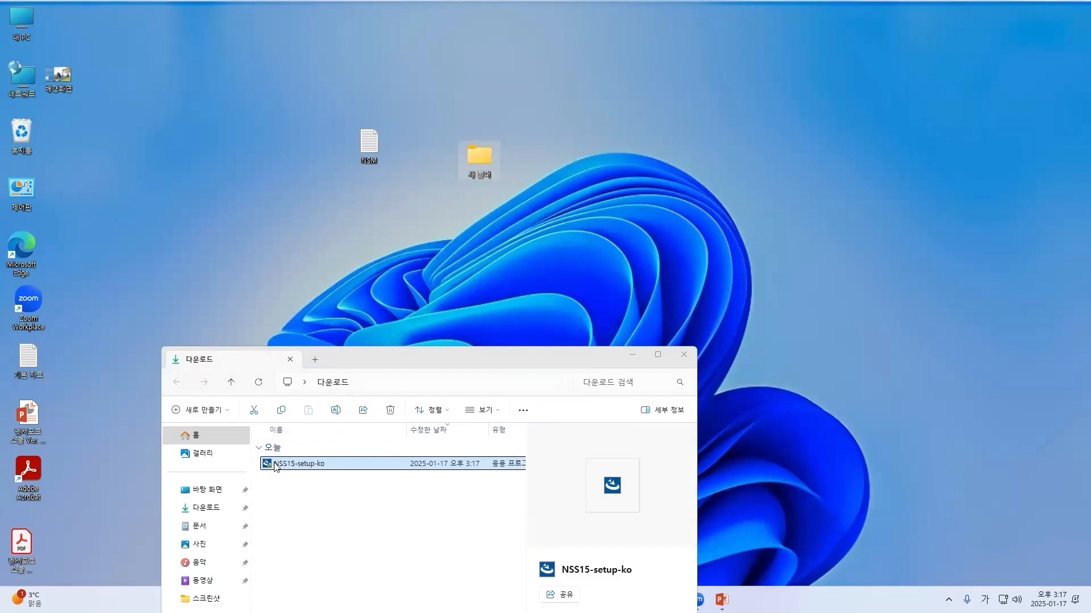
- Move the NSS15-setup-ko installer and the NSM license file into the new folder and open it
drag(295, 463, 479, 159)
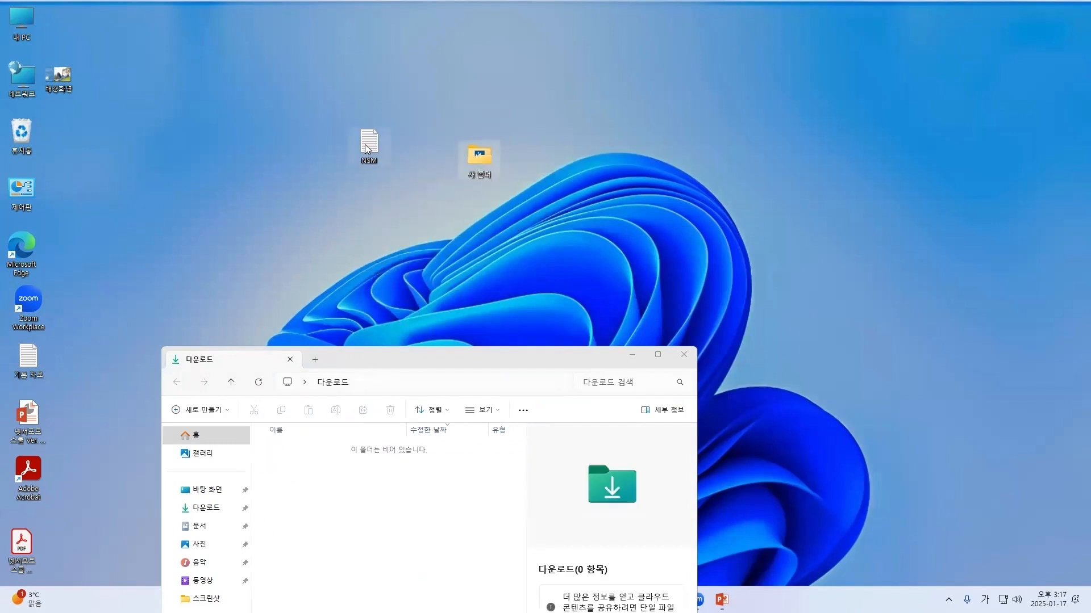
drag(366, 150, 474, 156)
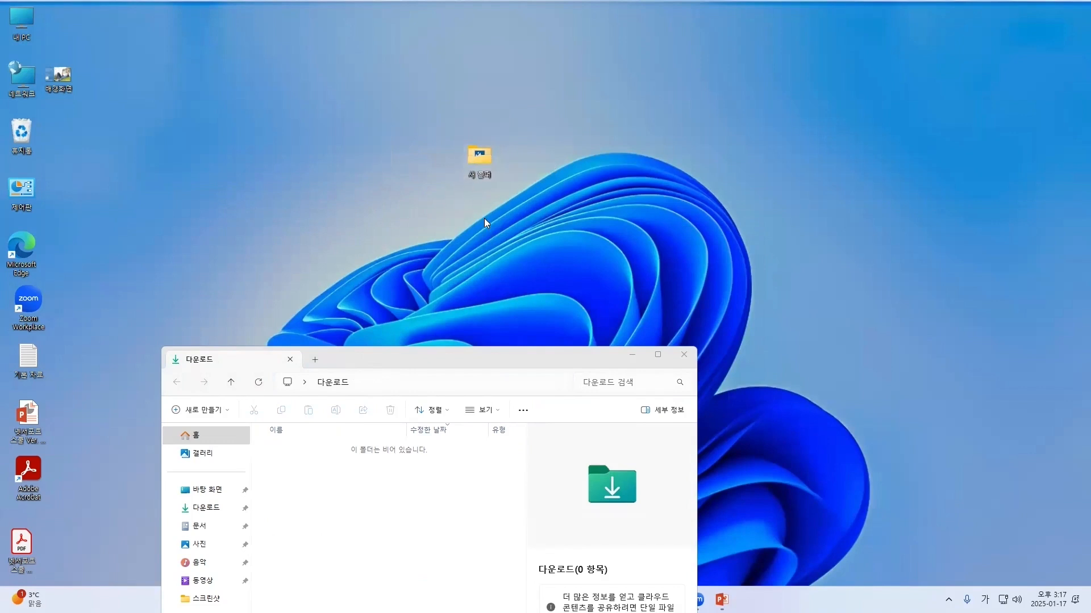
click(631, 355)
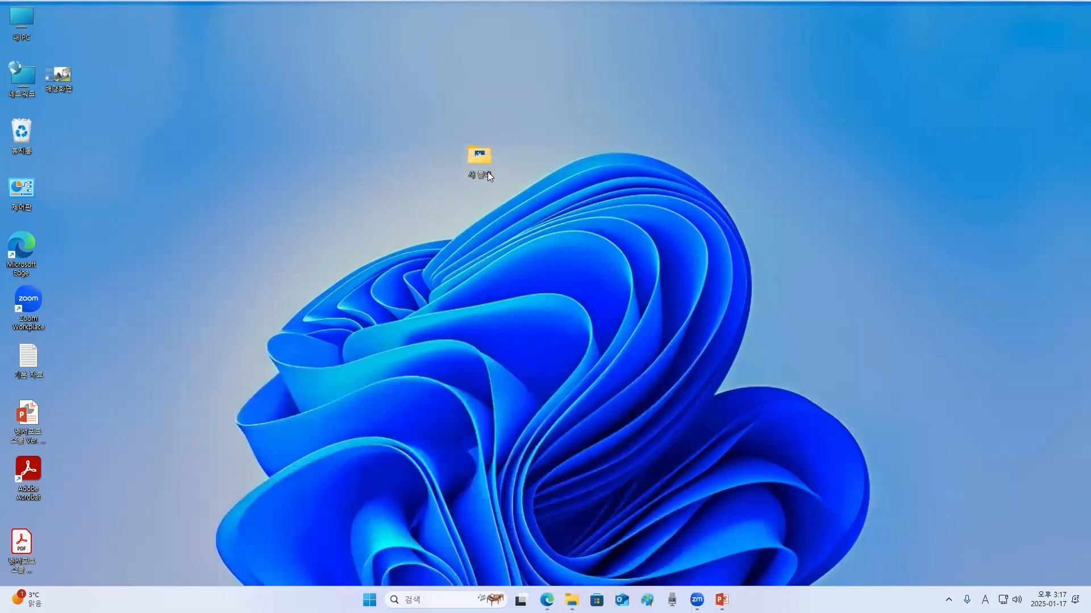
double_click(480, 162)
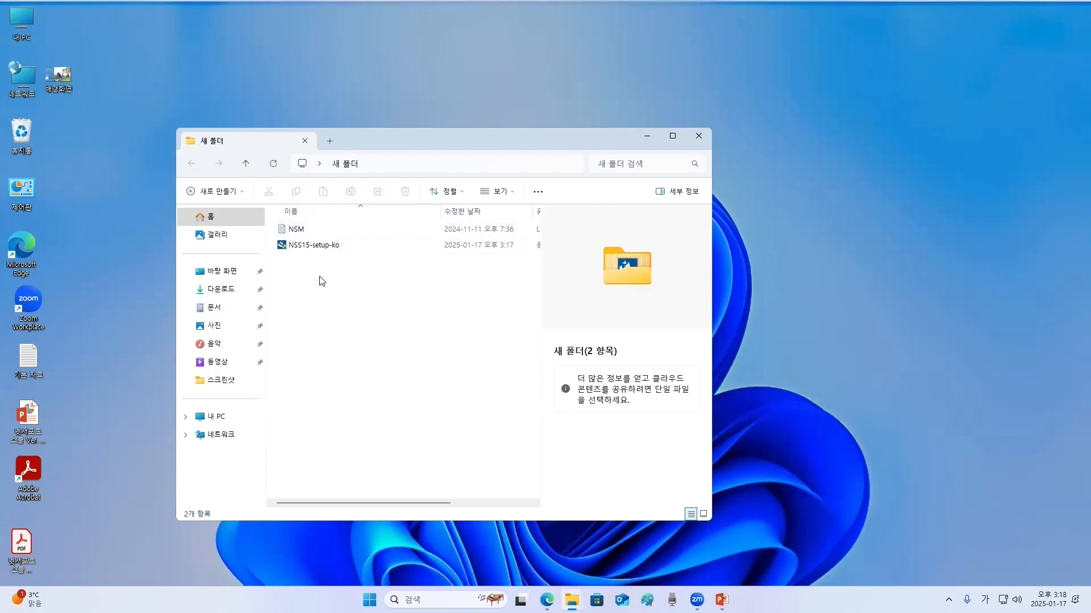
click(292, 231)
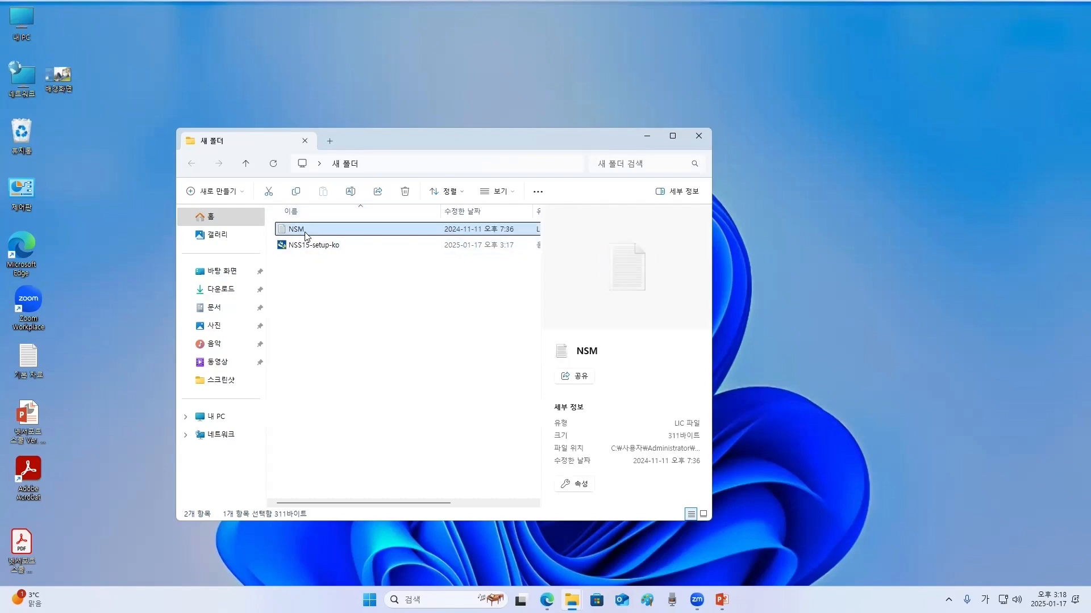
right_click(302, 233)
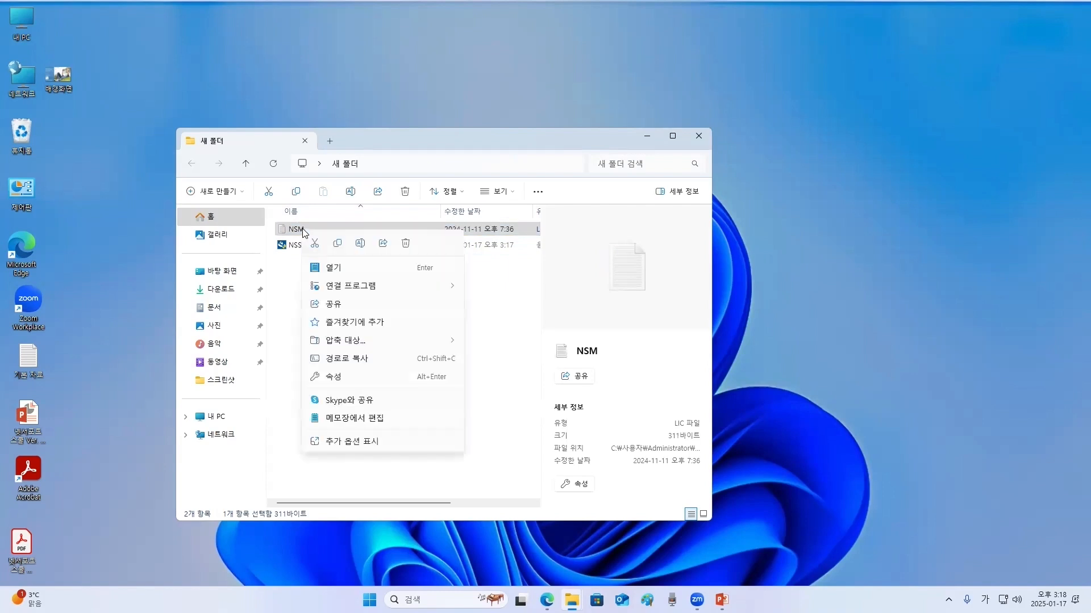
click(361, 246)
click(317, 231)
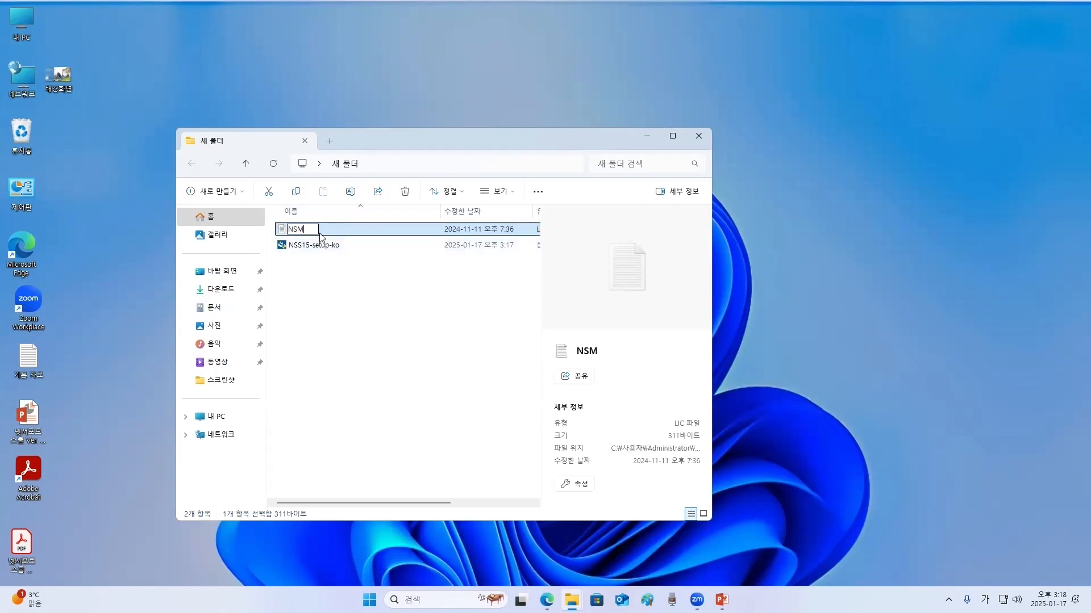
text((2))
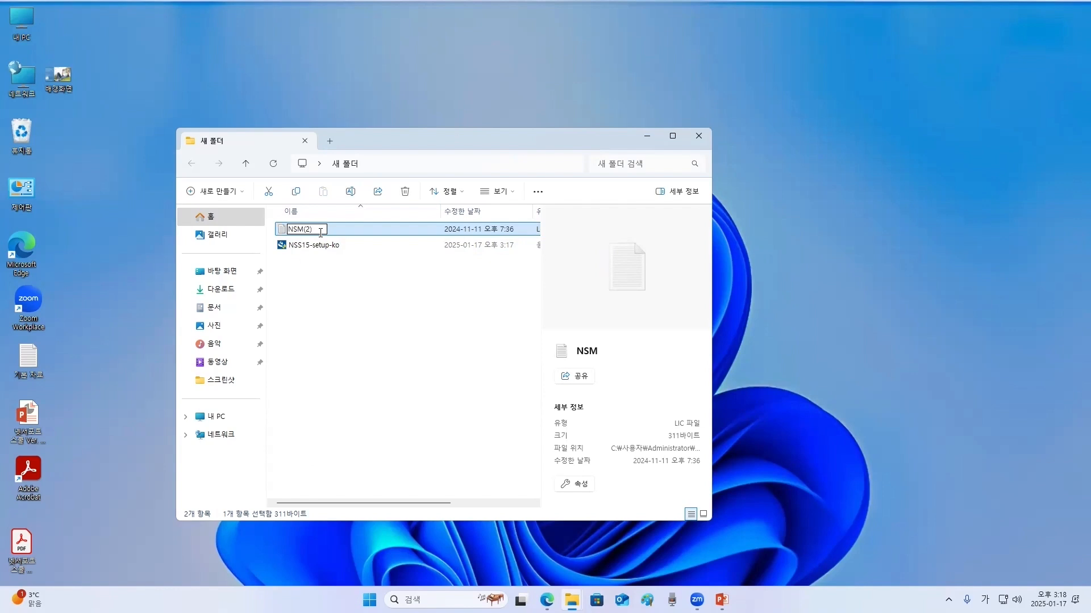
key(BackSpace)
key(BackSpace)
key(BackSpace)
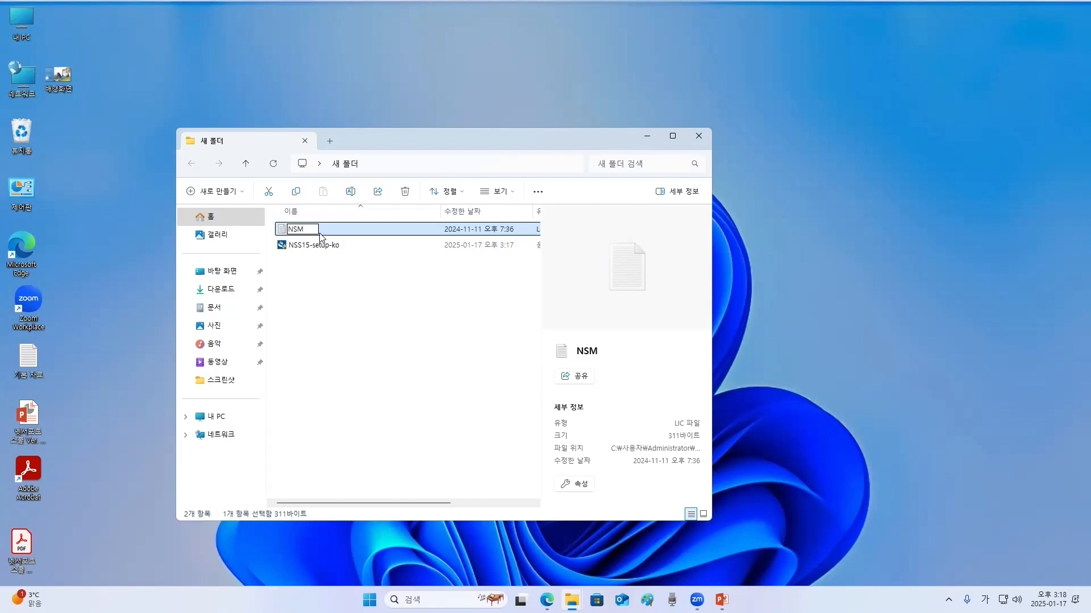
key(Return)
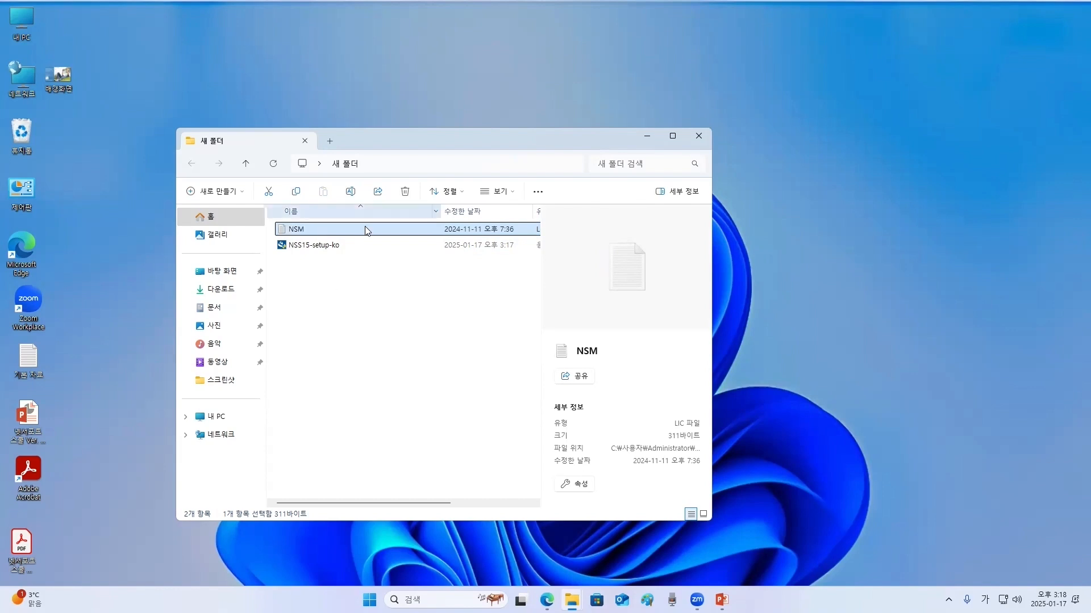
- Run the NSS15-setup-ko installer as administrator and continue past the wizard's welcome page
click(327, 250)
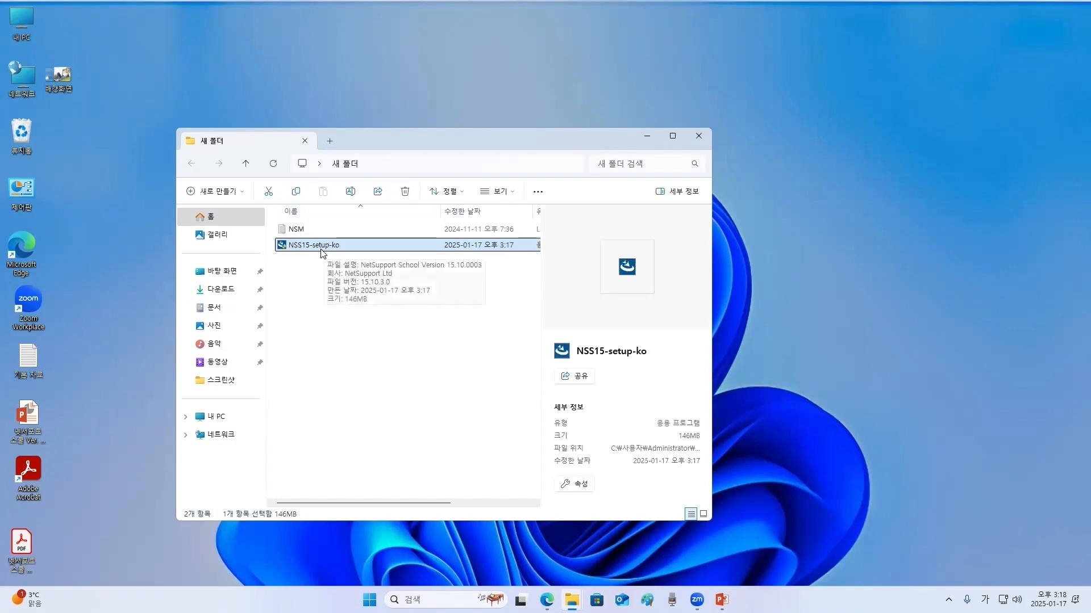
right_click(322, 251)
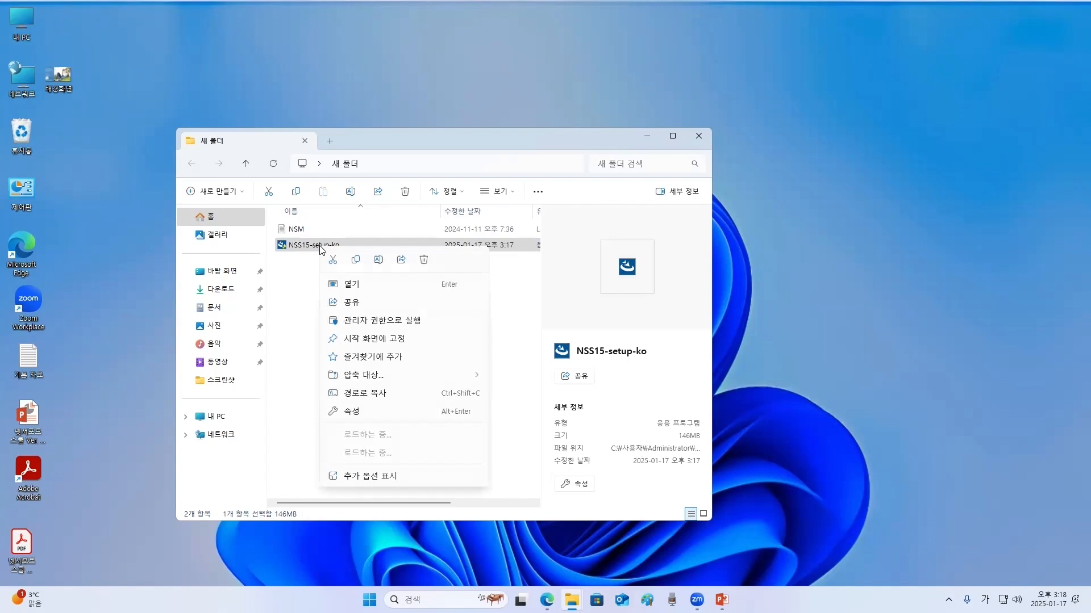
click(414, 322)
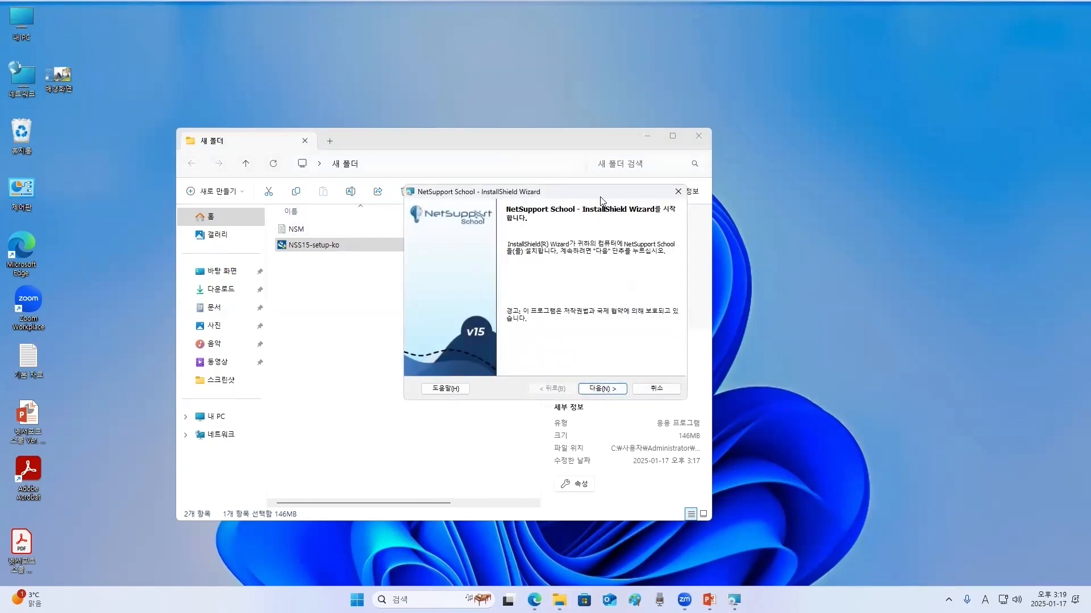
drag(603, 194, 544, 227)
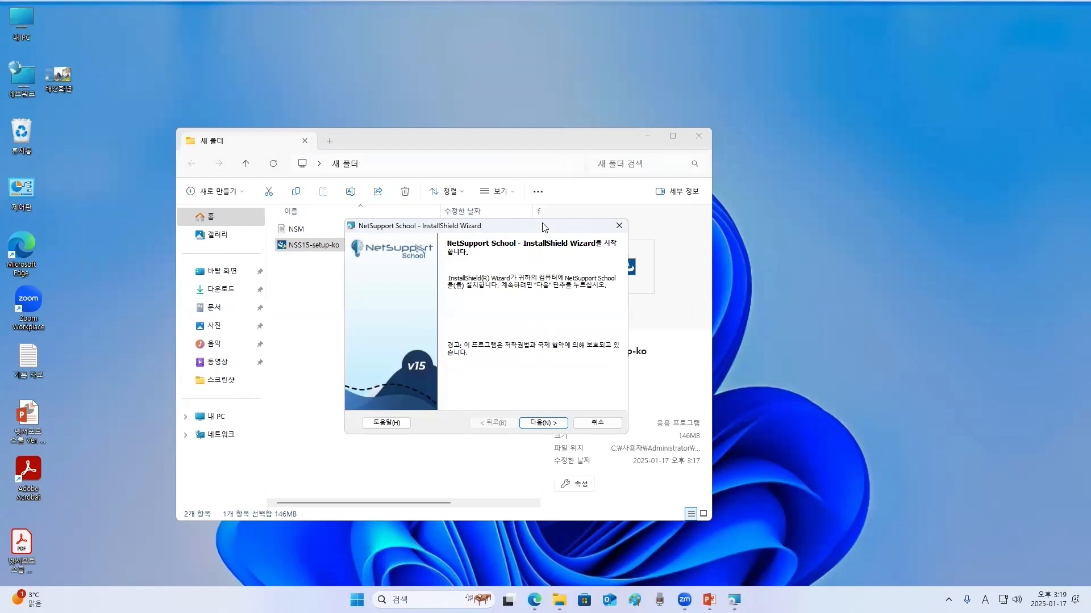
click(646, 136)
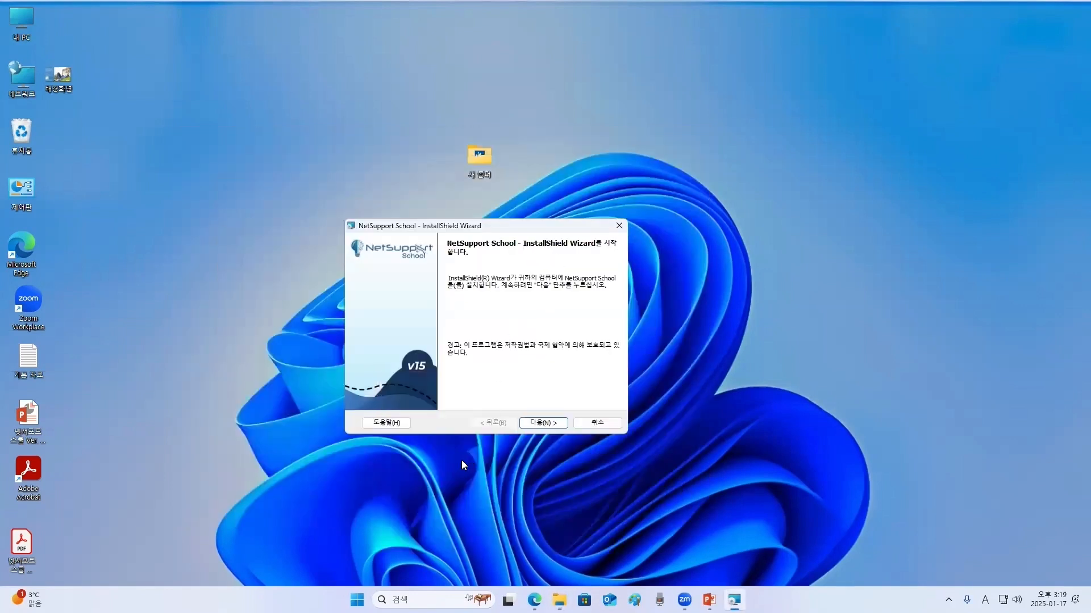
click(545, 424)
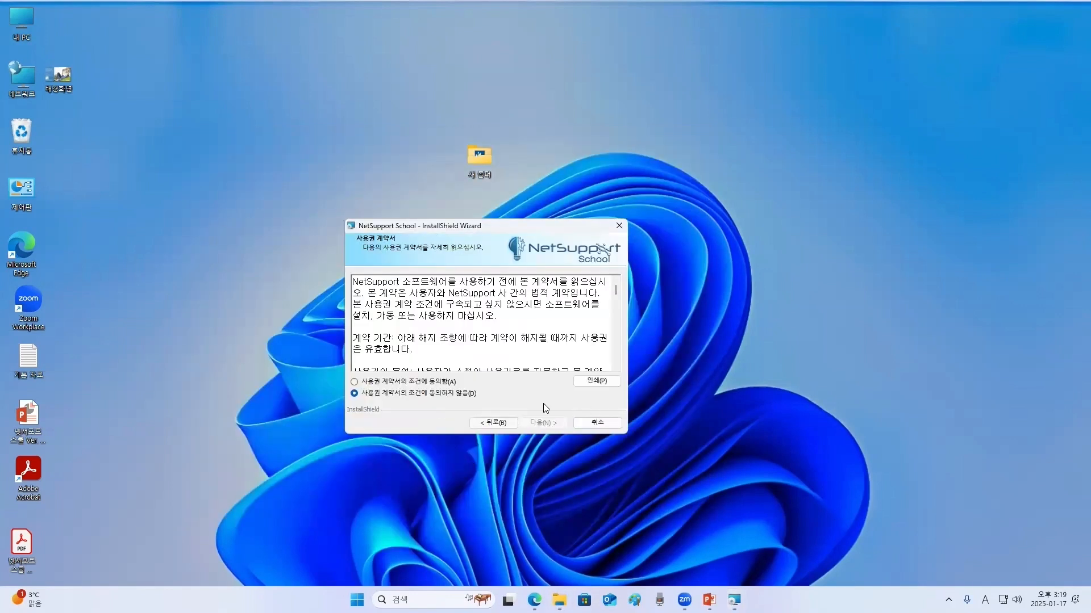
- Accept the license agreement and choose the 사용자 정의 설치 (custom) installation type
click(390, 383)
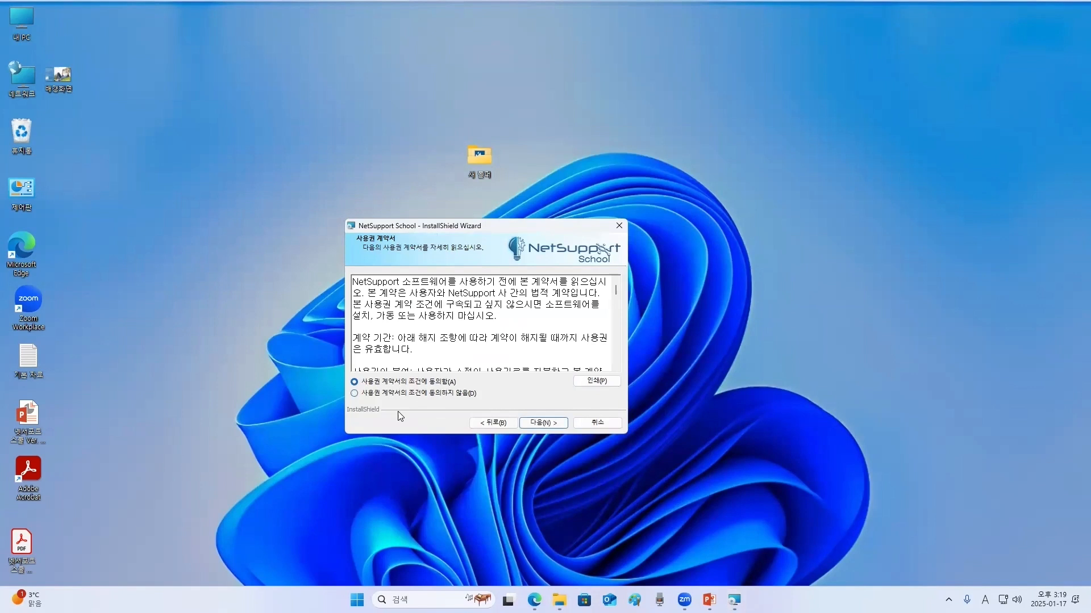
click(543, 423)
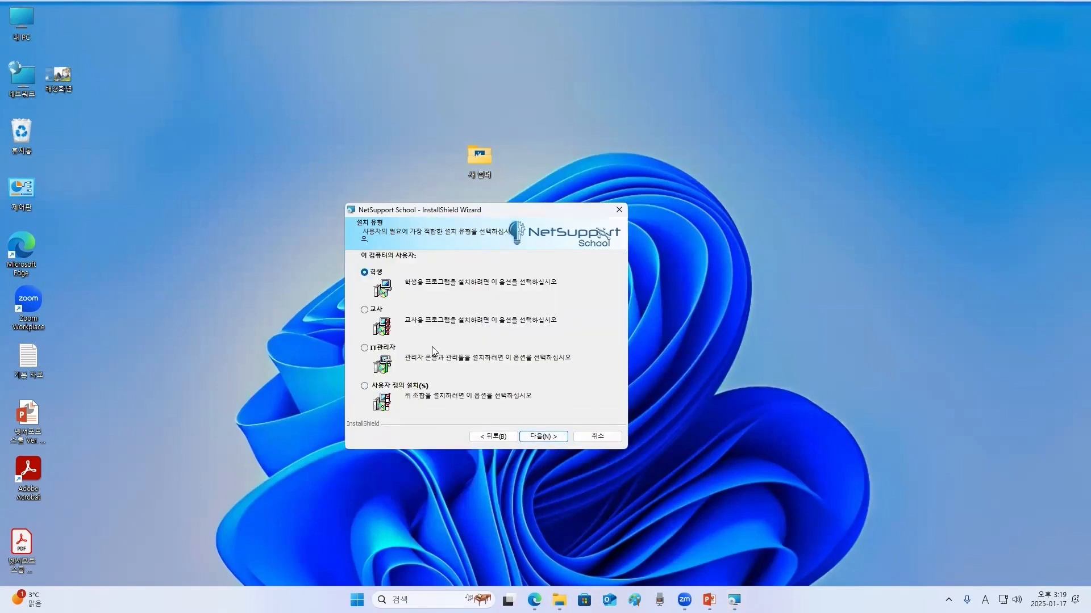
key(Down)
click(364, 387)
click(536, 438)
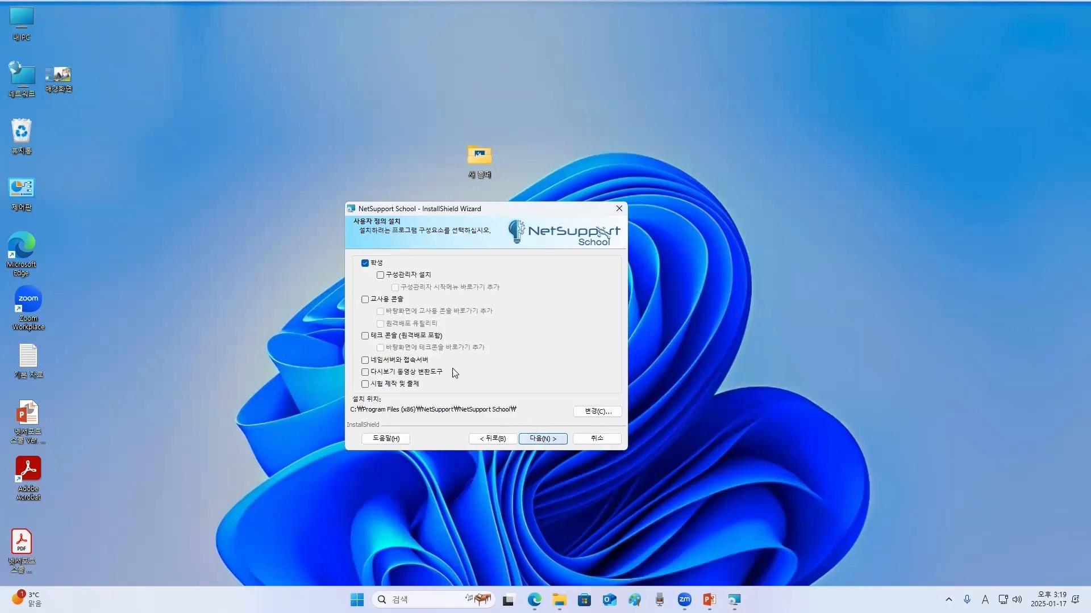
- Add the 교사용 콘솔 (teacher console) component to the custom setup and continue
click(365, 299)
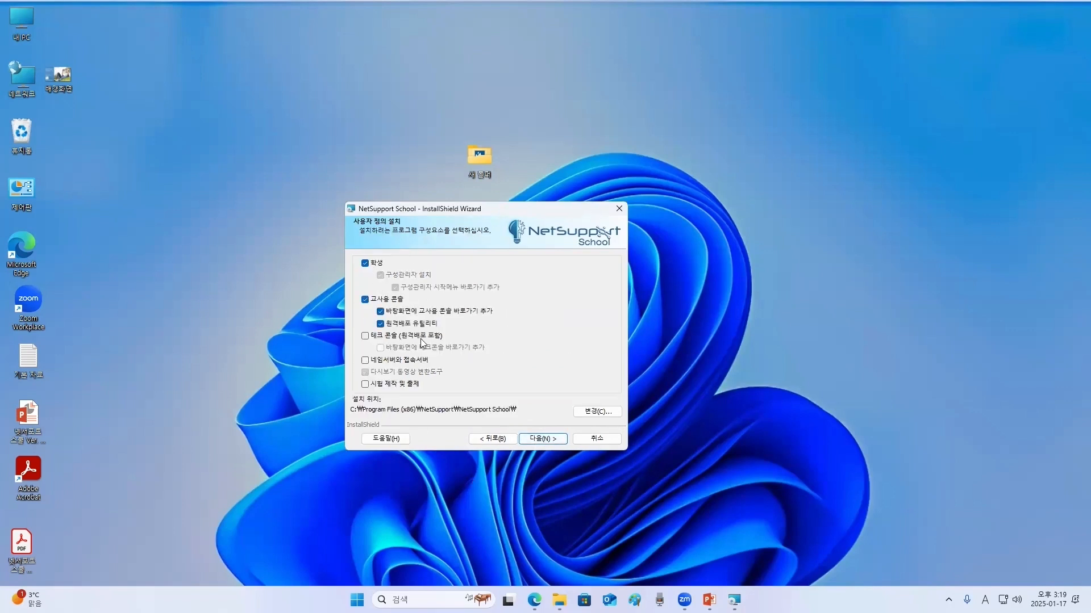
click(544, 439)
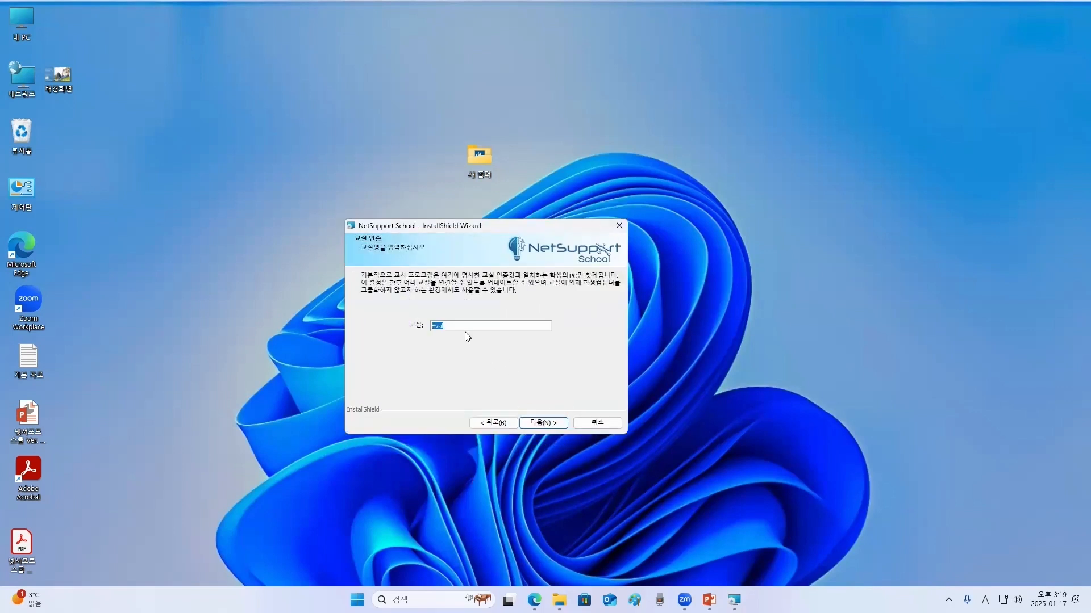
- Set the classroom name to 1-1 and start the installation
drag(462, 326, 396, 318)
text(1-1)
click(551, 424)
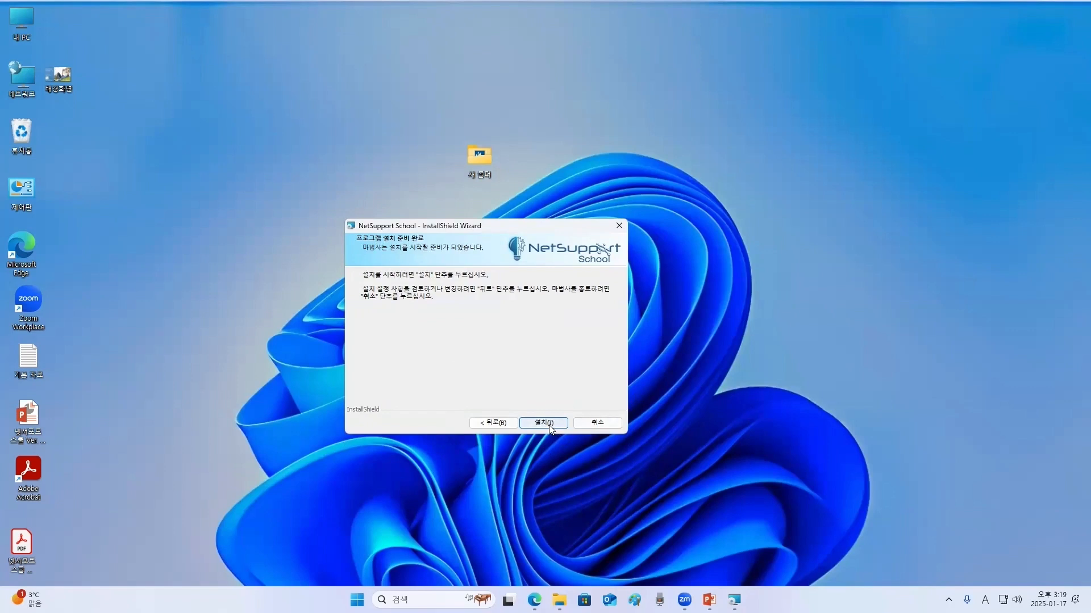
click(543, 423)
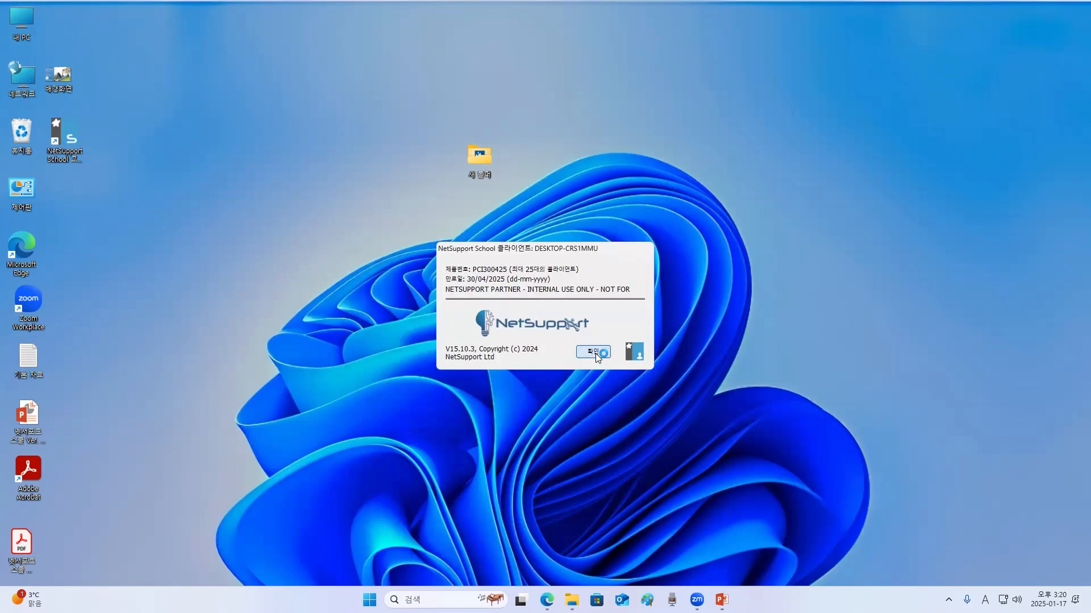
- Move the NetSupport School teacher console shortcut next to the new folder on the desktop
drag(66, 138, 314, 207)
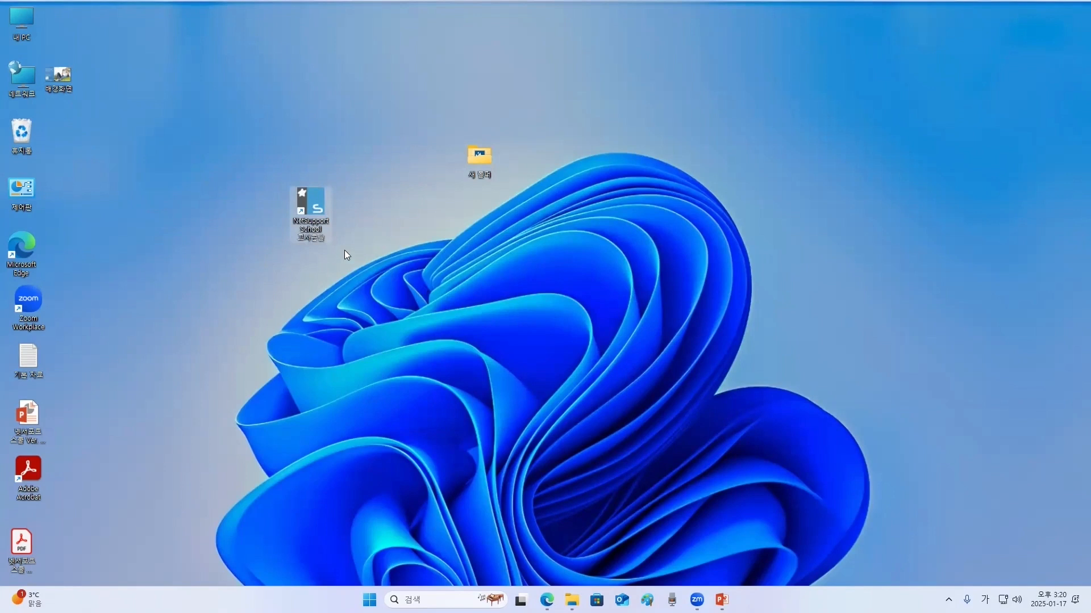
click(389, 250)
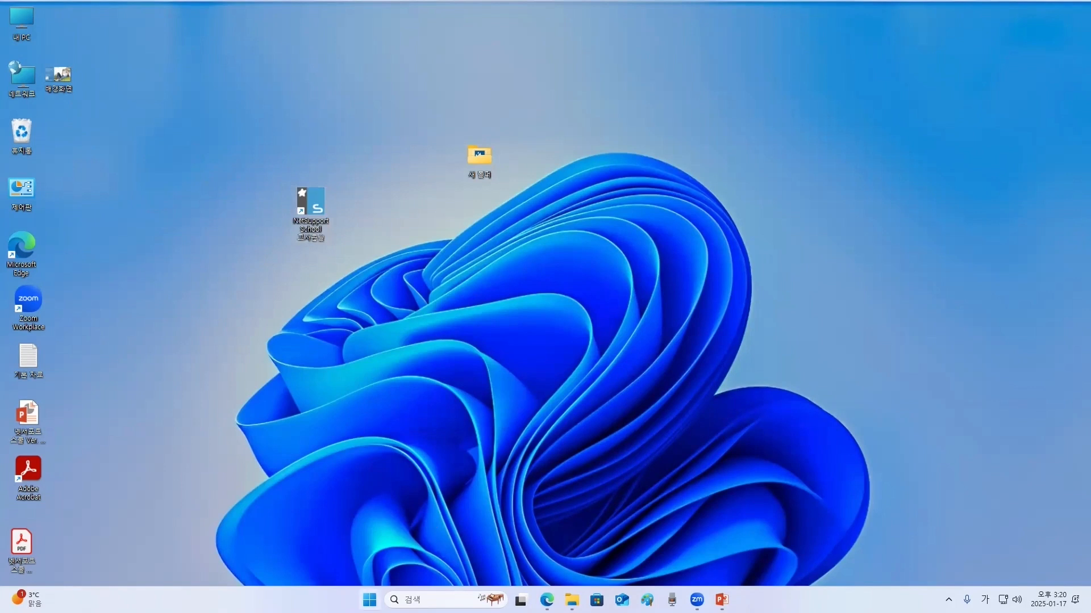
- Open NetSupport School 학생 환경설정 from the Start menu's app list and view its 교실 settings
click(369, 600)
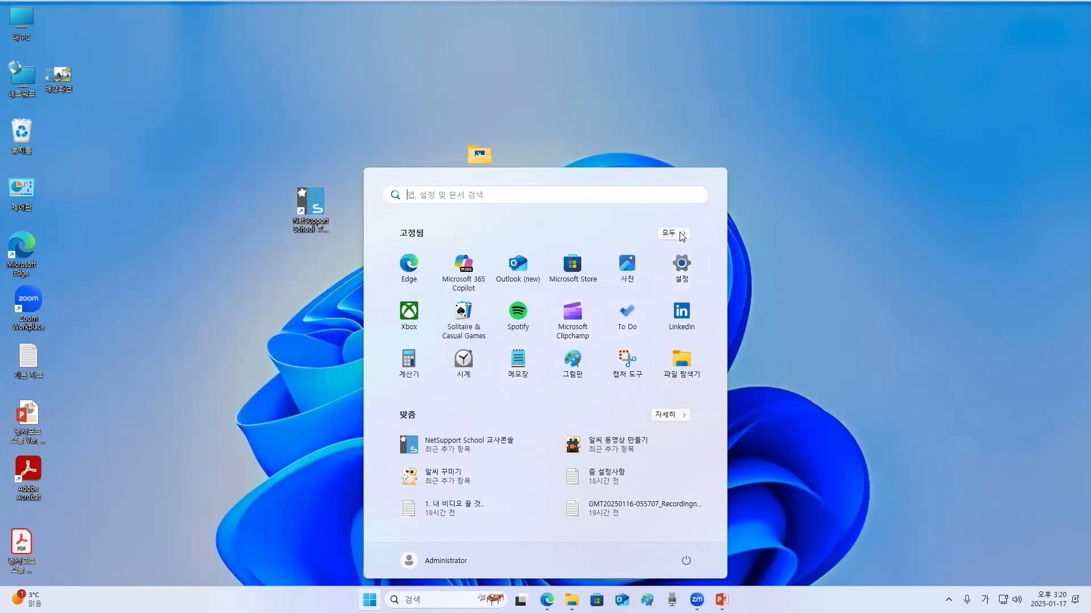
click(682, 236)
scroll(462, 273, down, 10)
scroll(454, 350, down, 1)
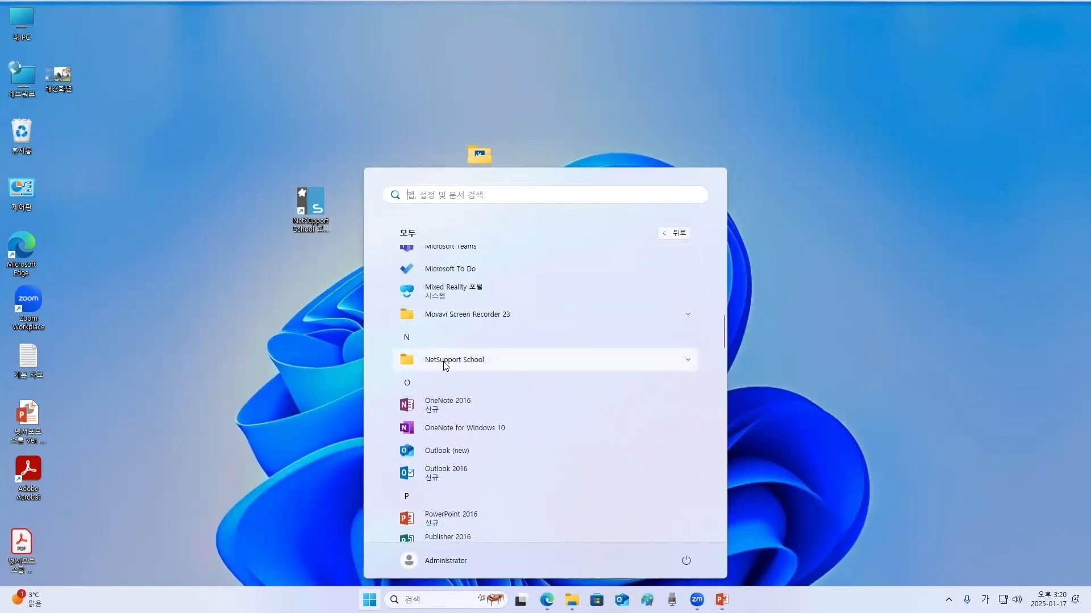
click(445, 362)
scroll(437, 379, down, 1)
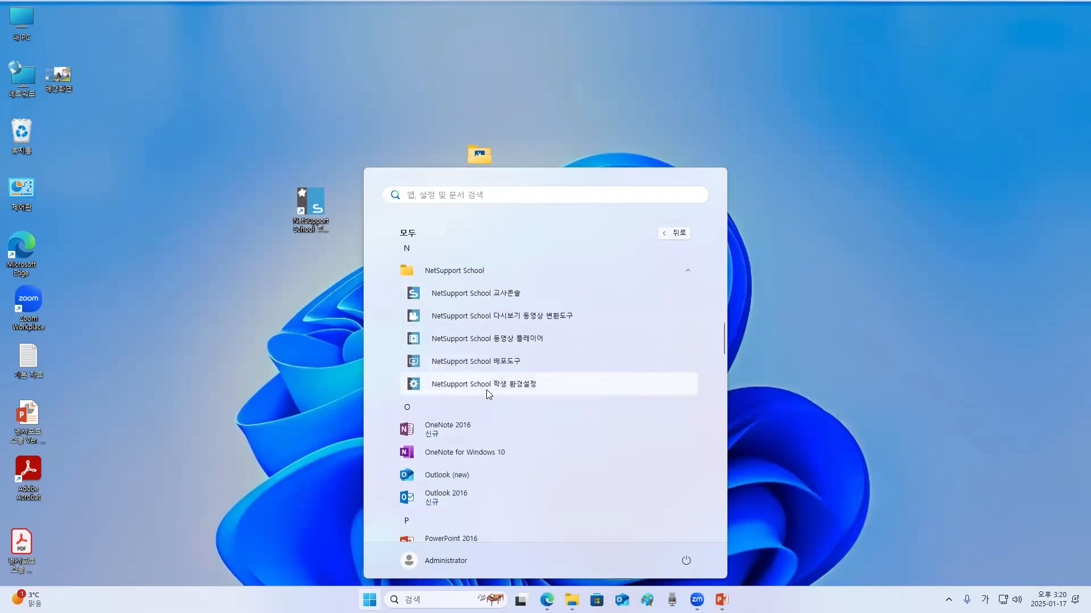
click(415, 385)
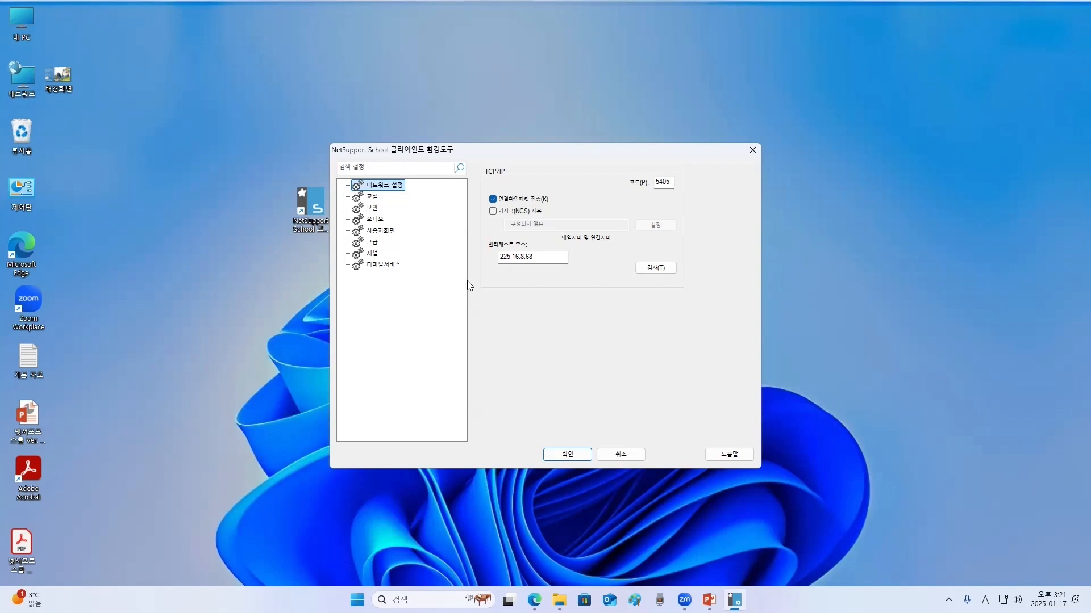
click(371, 197)
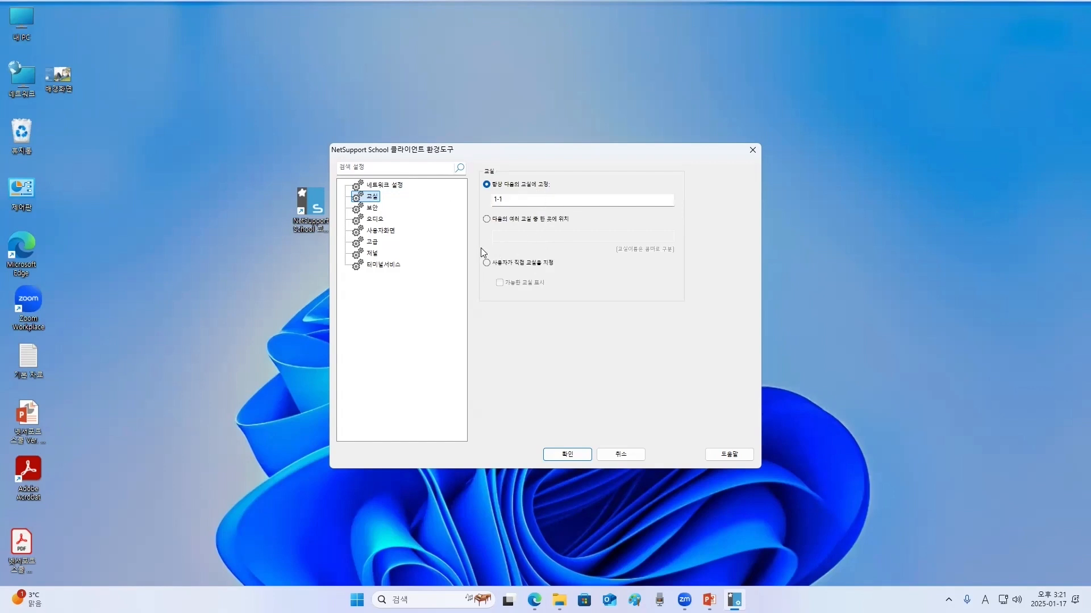
- Switch the student client to let the user choose a classroom with available classrooms shown, apply, and restart the client
click(526, 200)
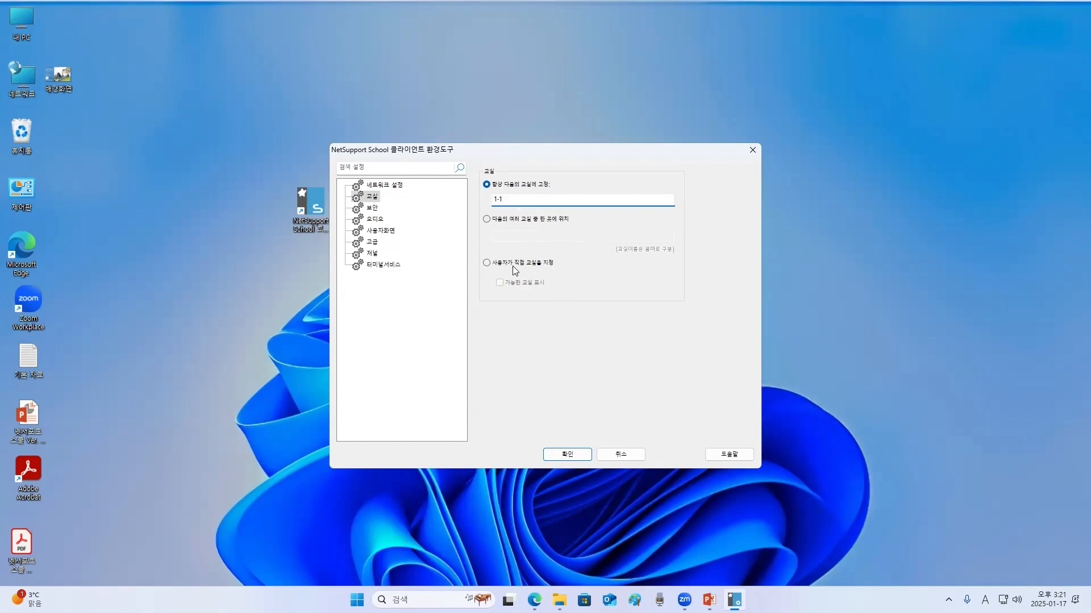
click(487, 263)
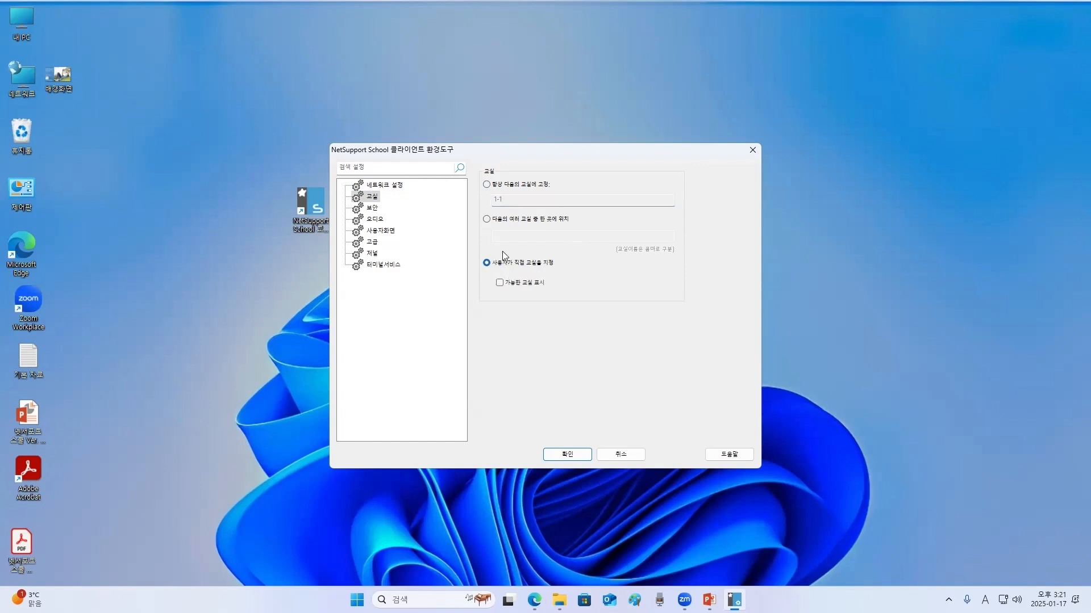
click(499, 283)
click(487, 185)
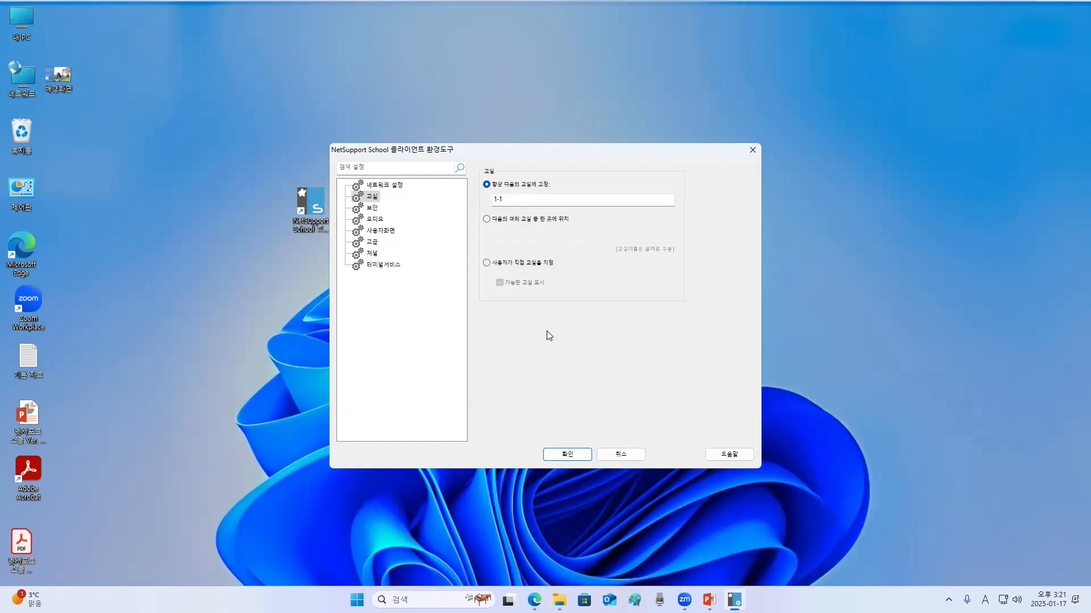
click(486, 265)
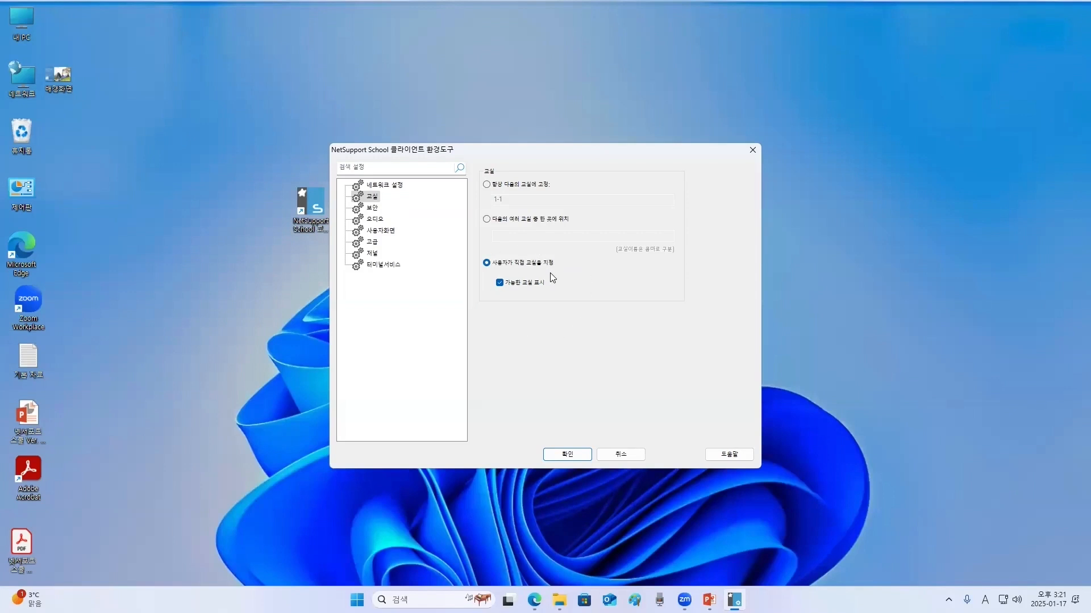
click(572, 453)
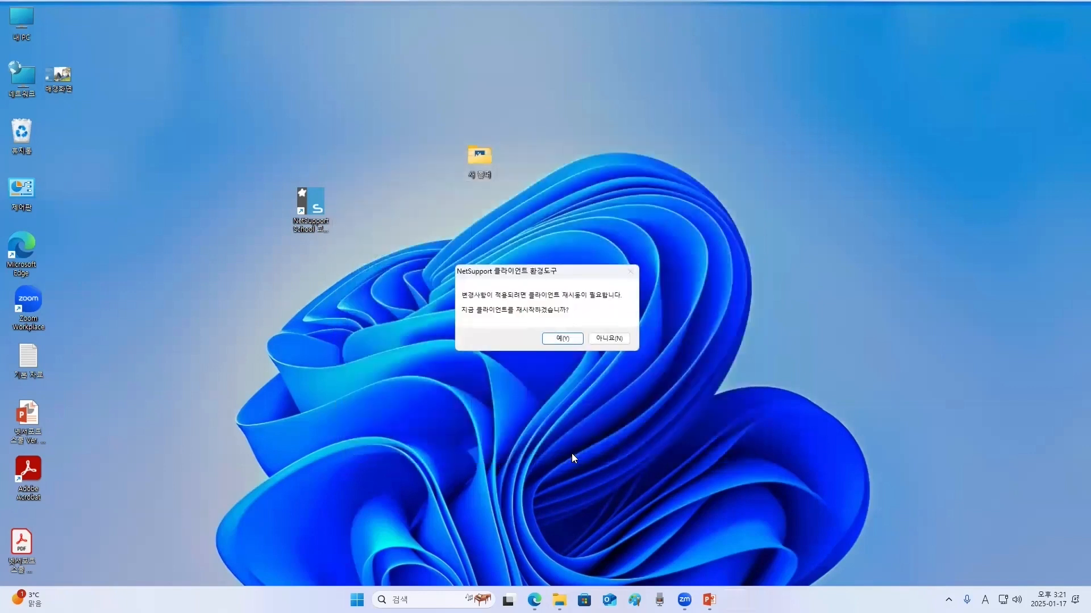
click(562, 339)
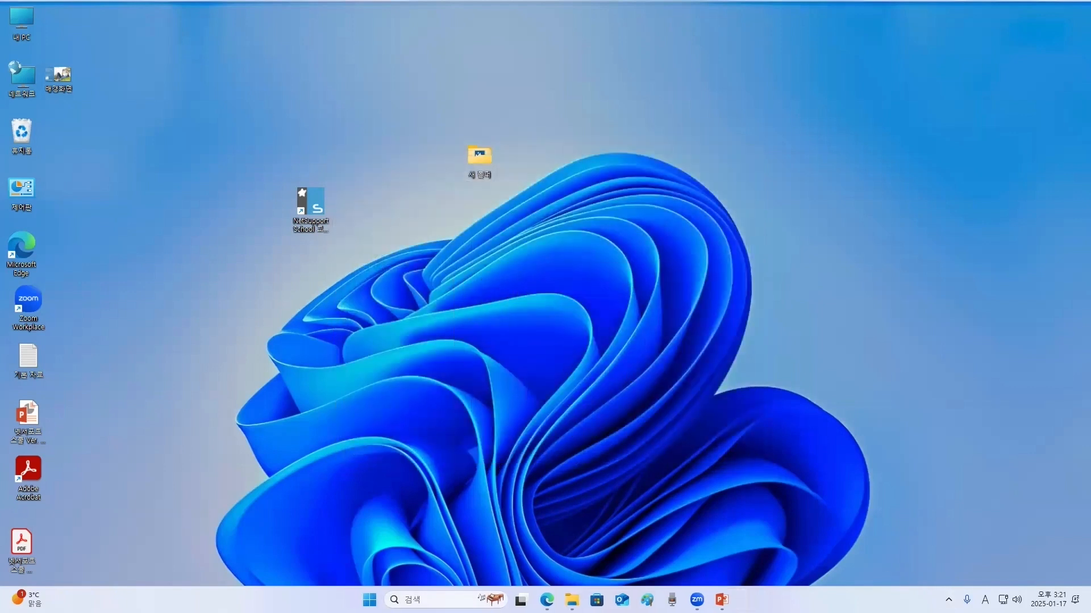
- Inspect the NetSupport School client's tray icon details and its context menu
click(949, 599)
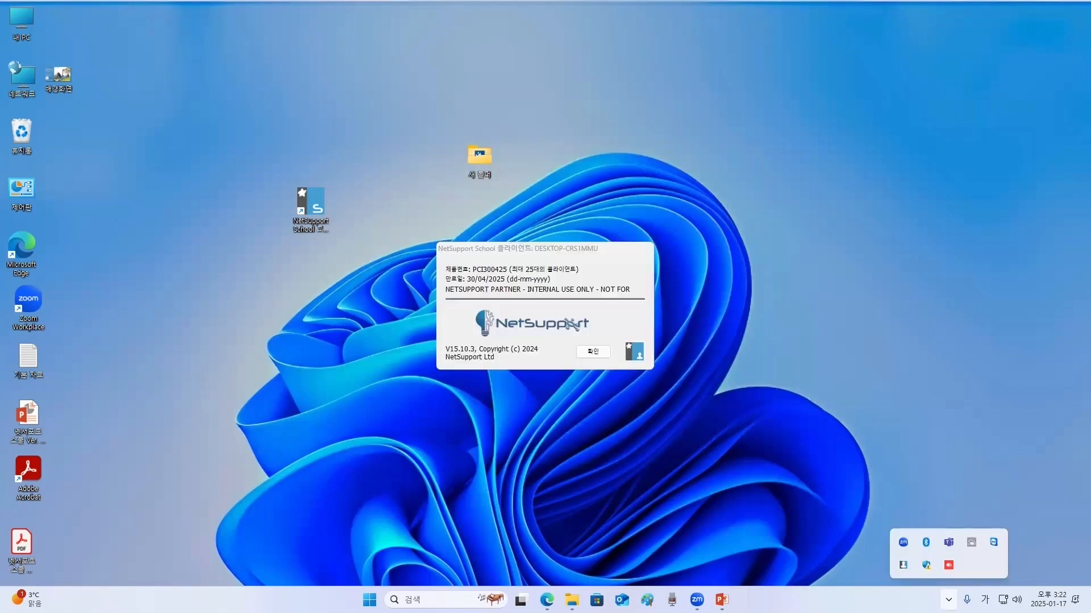
click(595, 352)
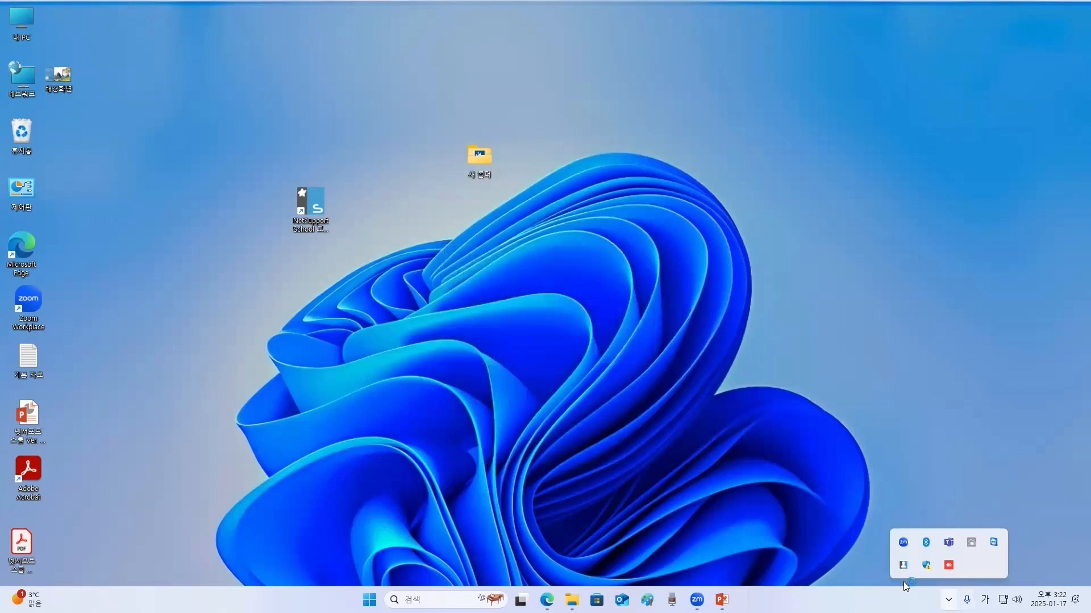
mouse_move(903, 565)
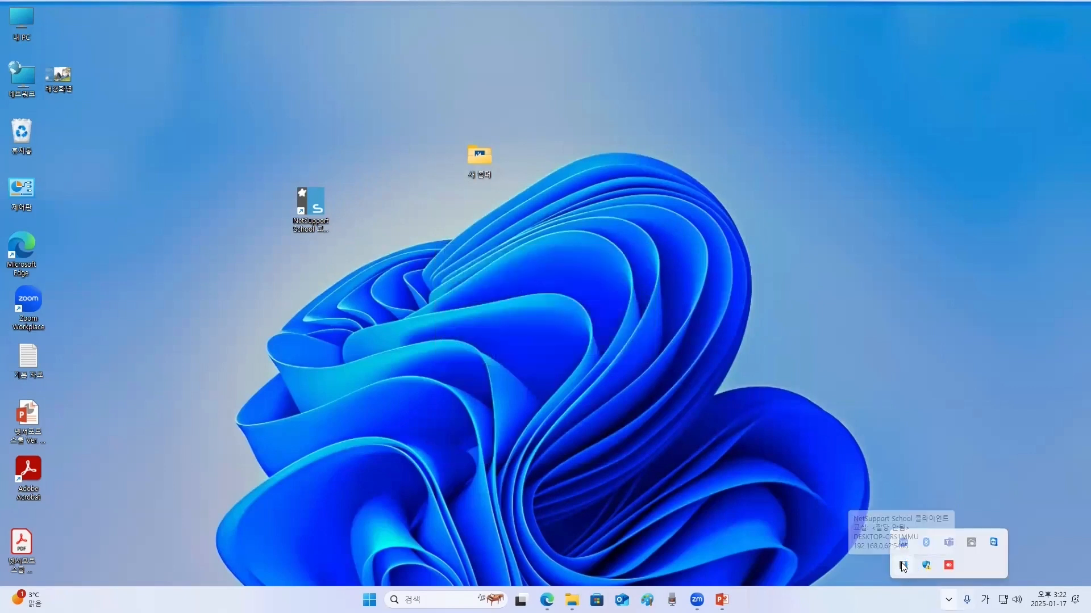
right_click(903, 566)
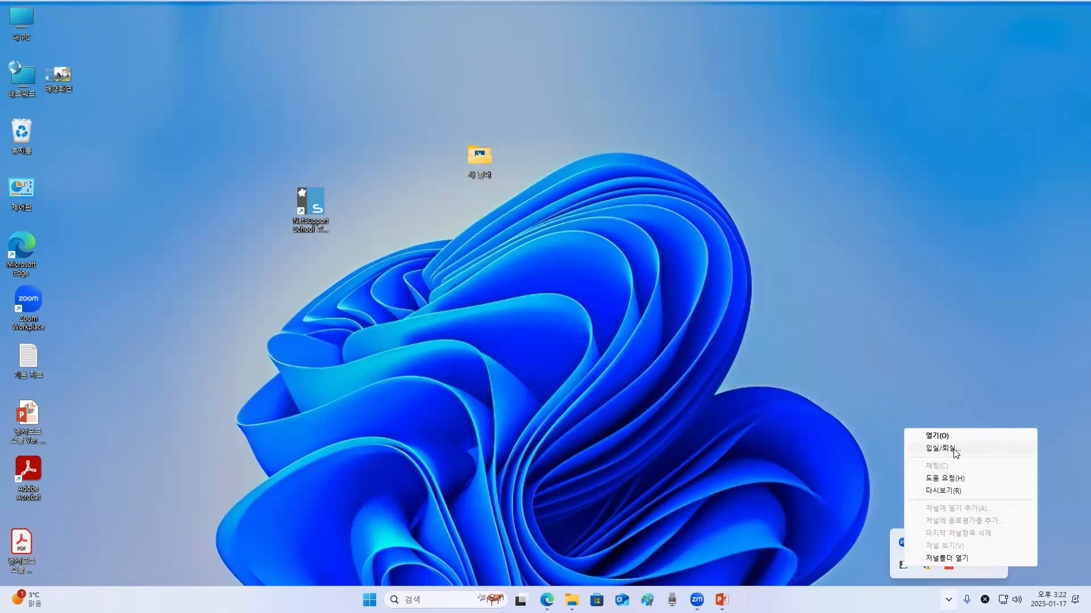
click(768, 451)
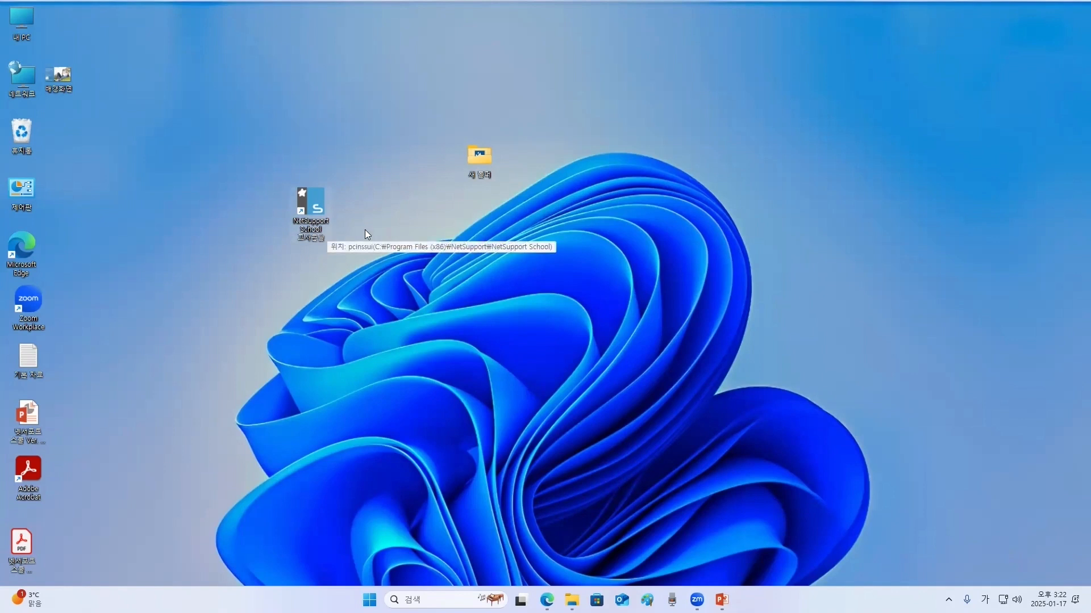
- Launch the teacher console from the desktop shortcut with the full-feature interface
double_click(312, 202)
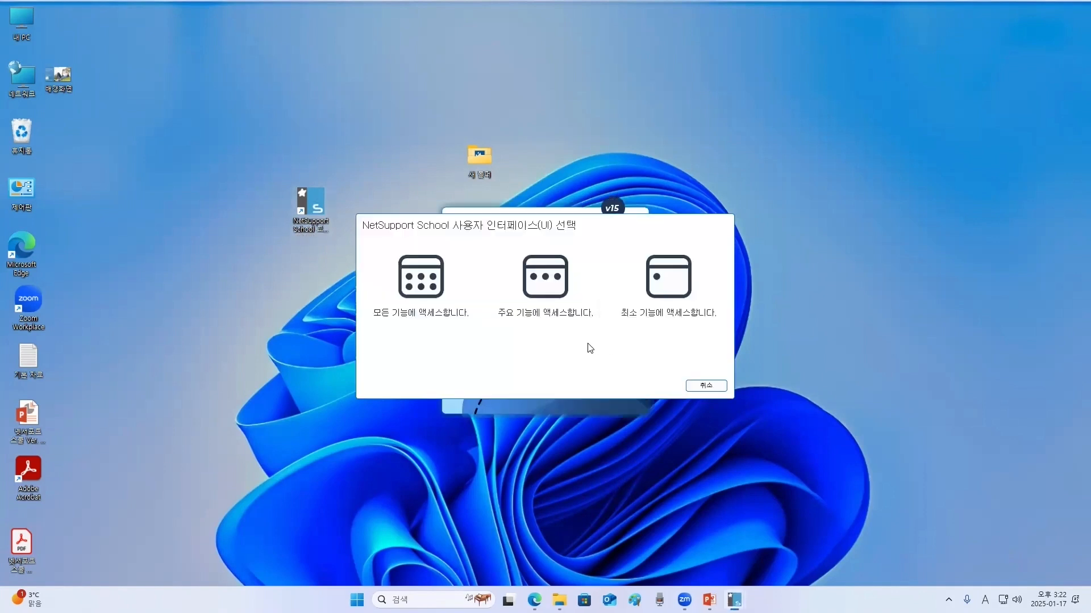
click(423, 286)
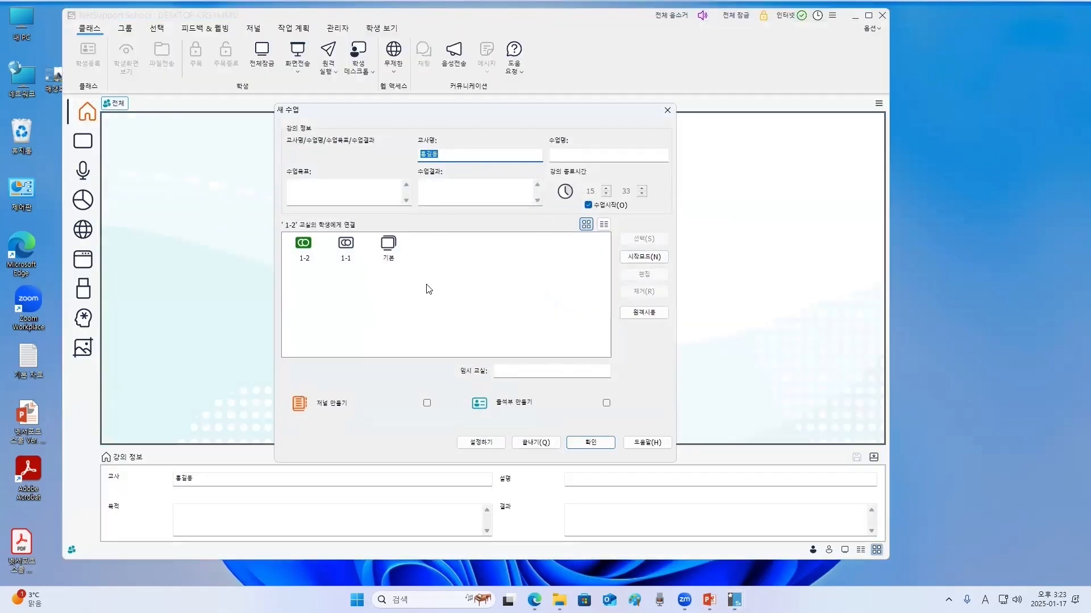
- Remove the 1-2 and 기본 classrooms from the new class list and connect to classroom 1-1
click(306, 257)
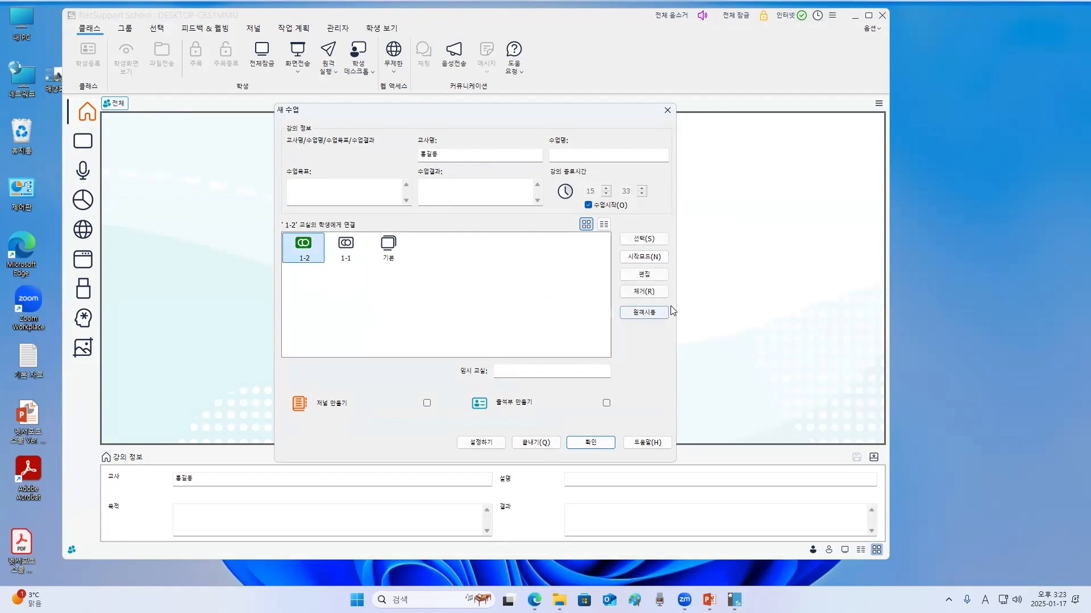
click(646, 292)
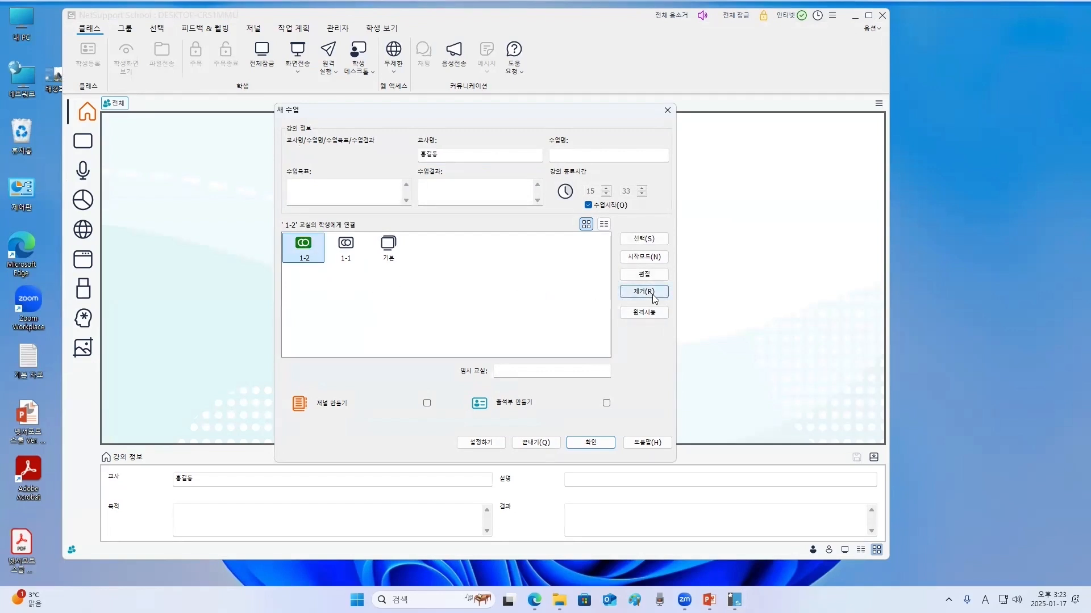
click(348, 261)
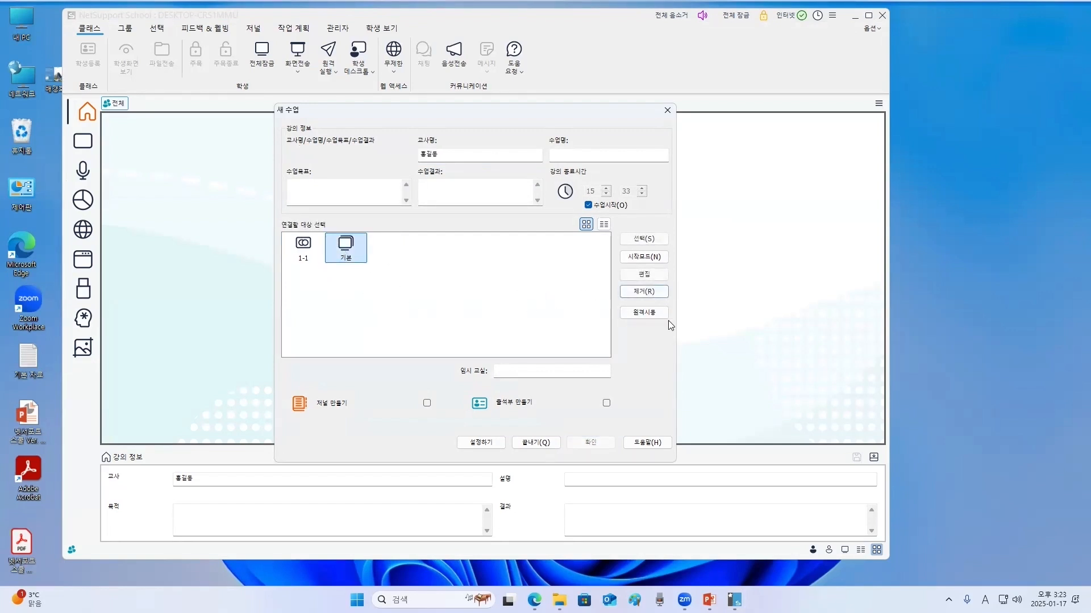
click(644, 291)
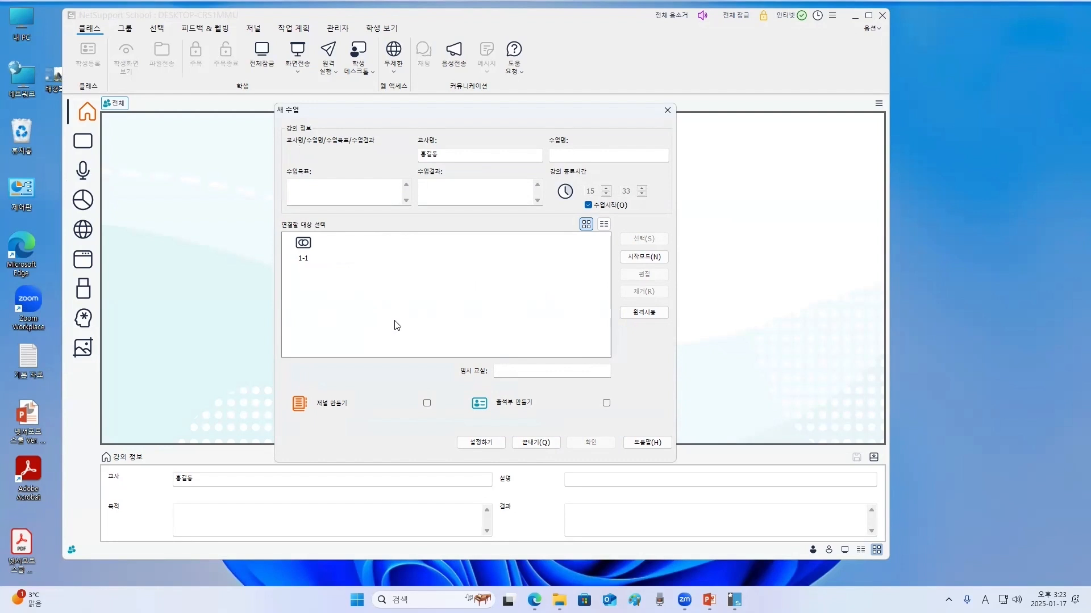
double_click(305, 254)
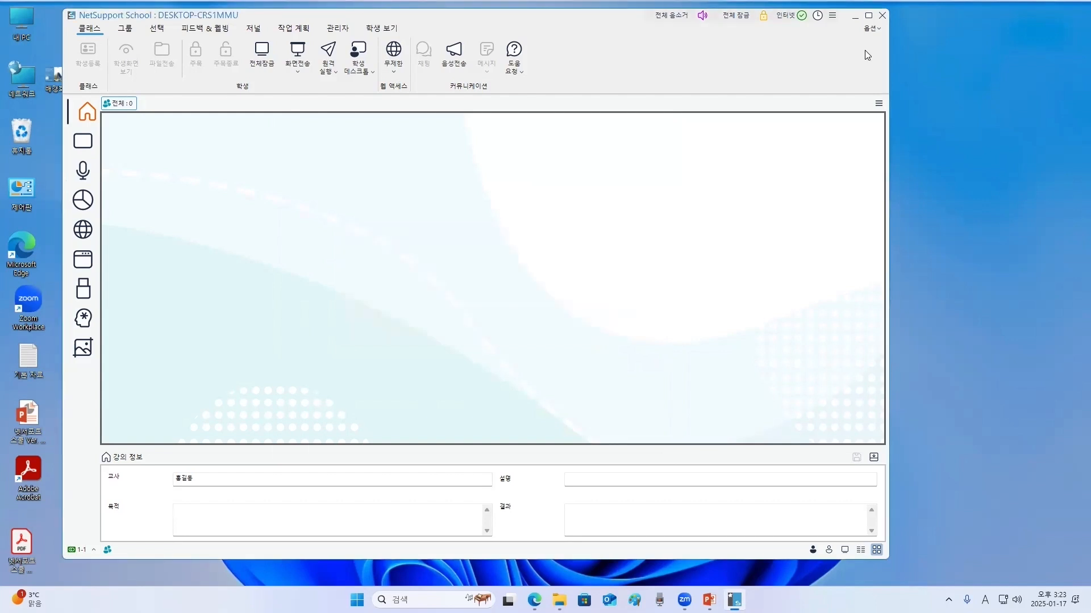
- Maximize the console, replace the teacher field in the lesson information with the teacher's name, and save it
click(869, 16)
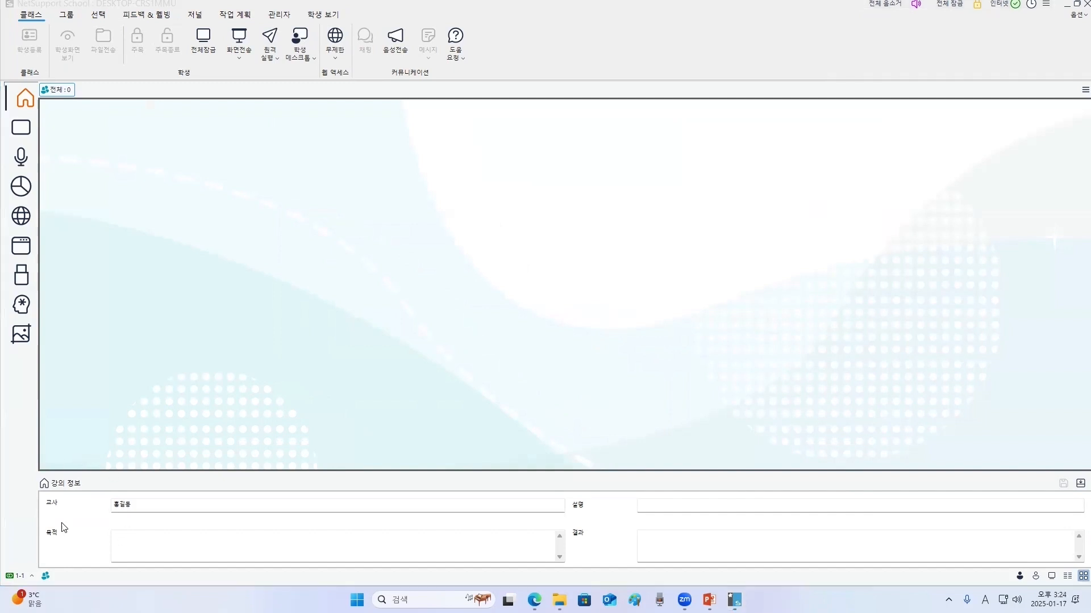
click(154, 508)
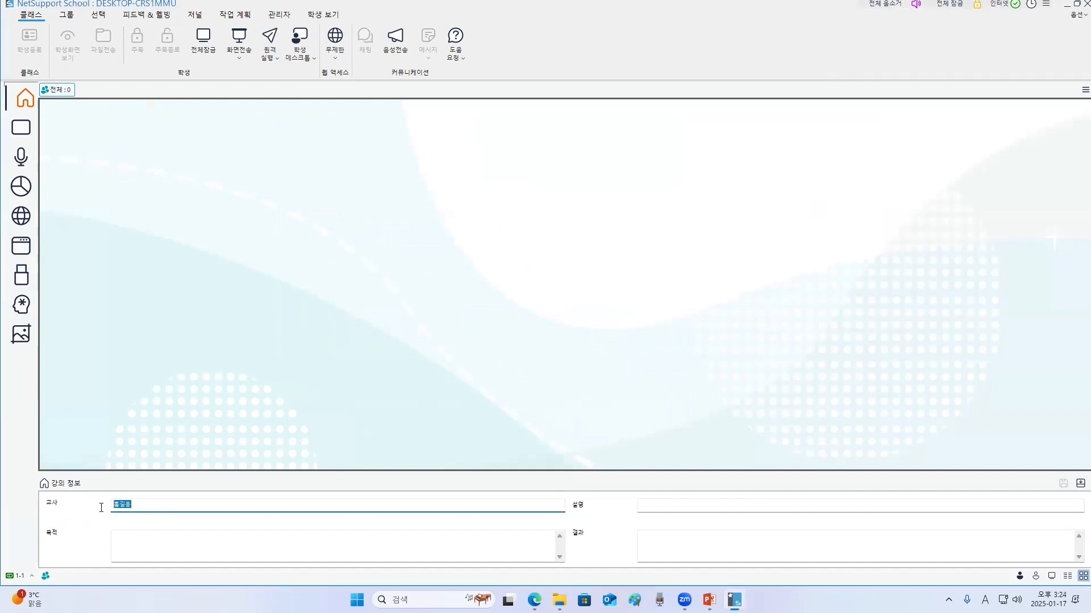
key(BackSpace)
key(Hangul)
click(751, 505)
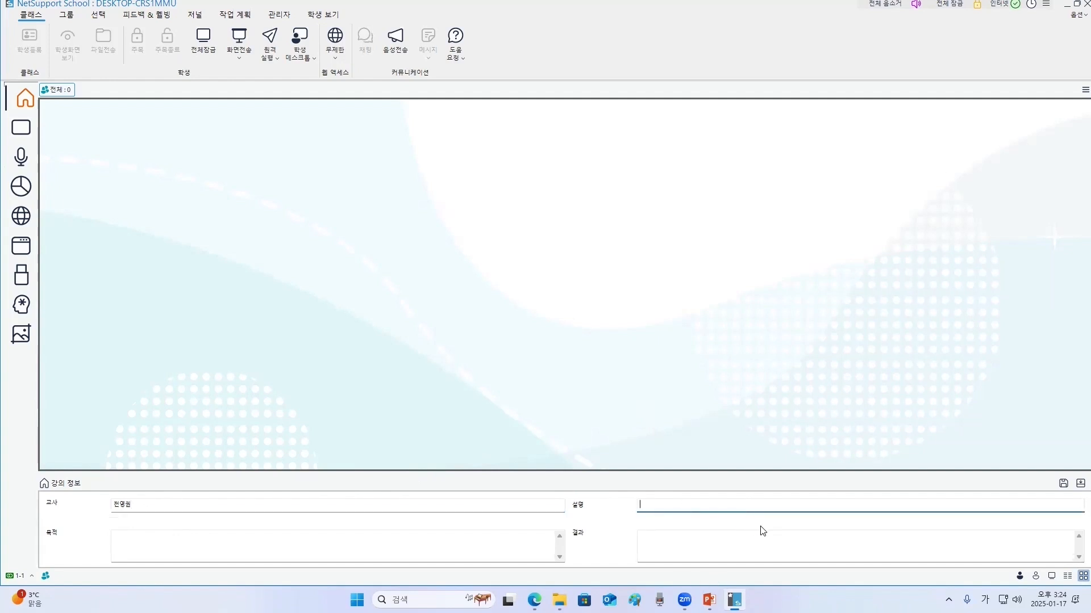
click(1063, 484)
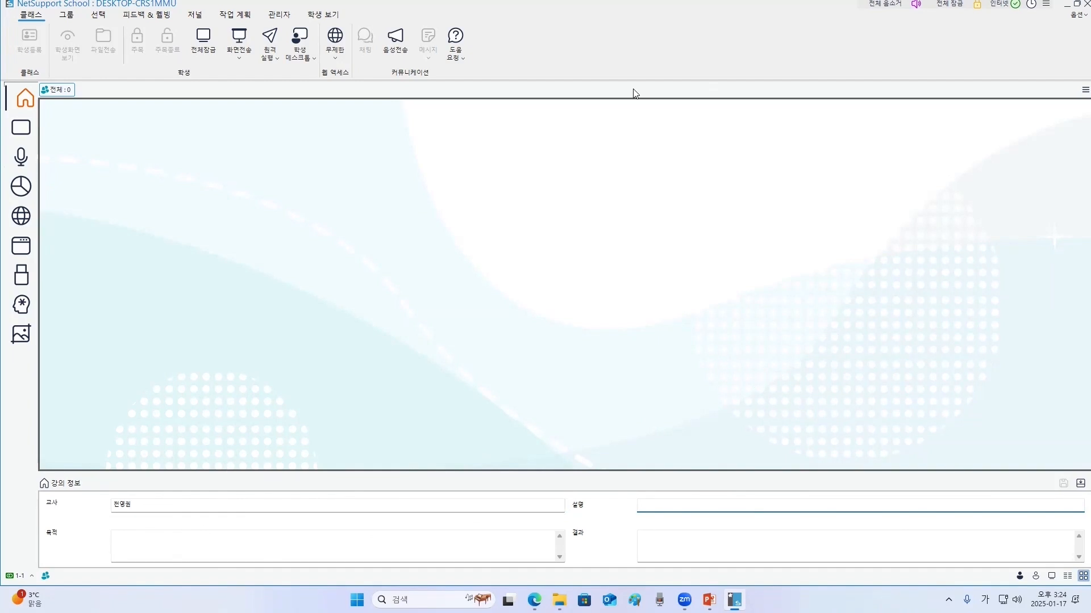
- Open the About information and review the license tab
click(1075, 15)
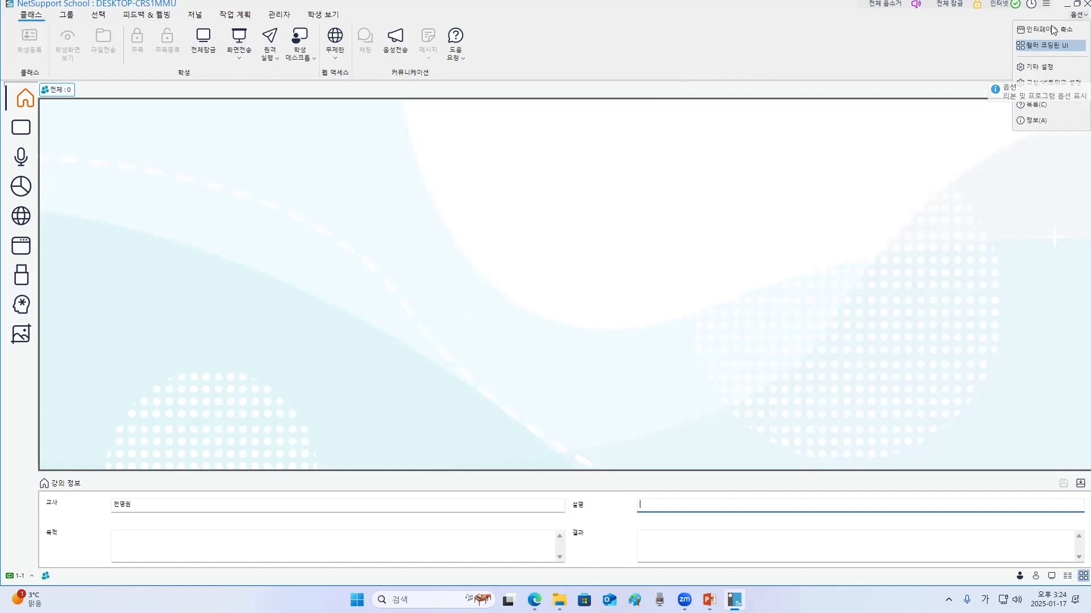
click(1048, 121)
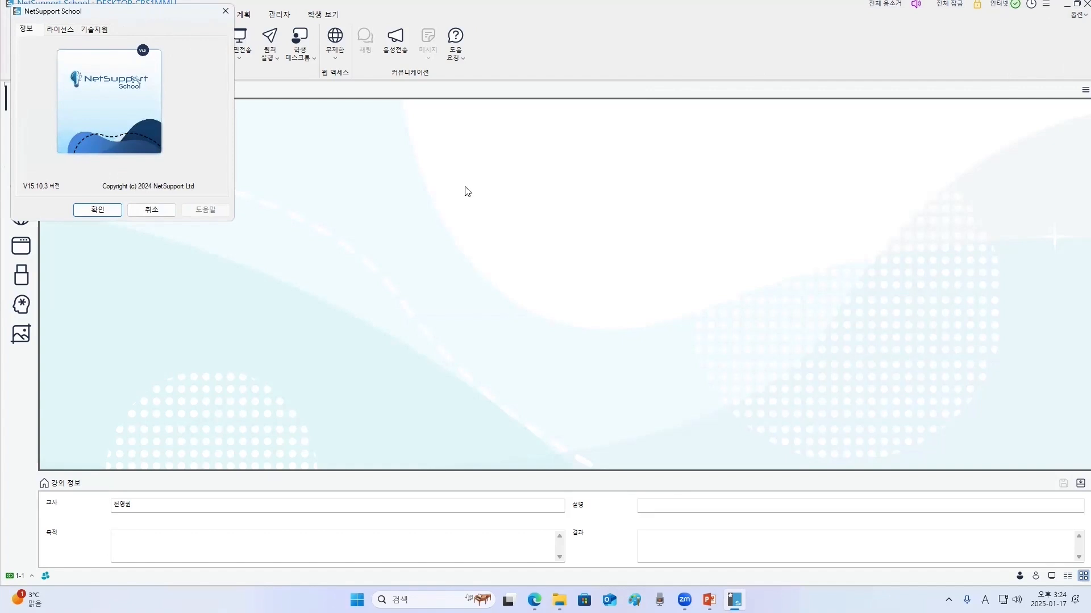
drag(136, 14, 463, 190)
click(389, 205)
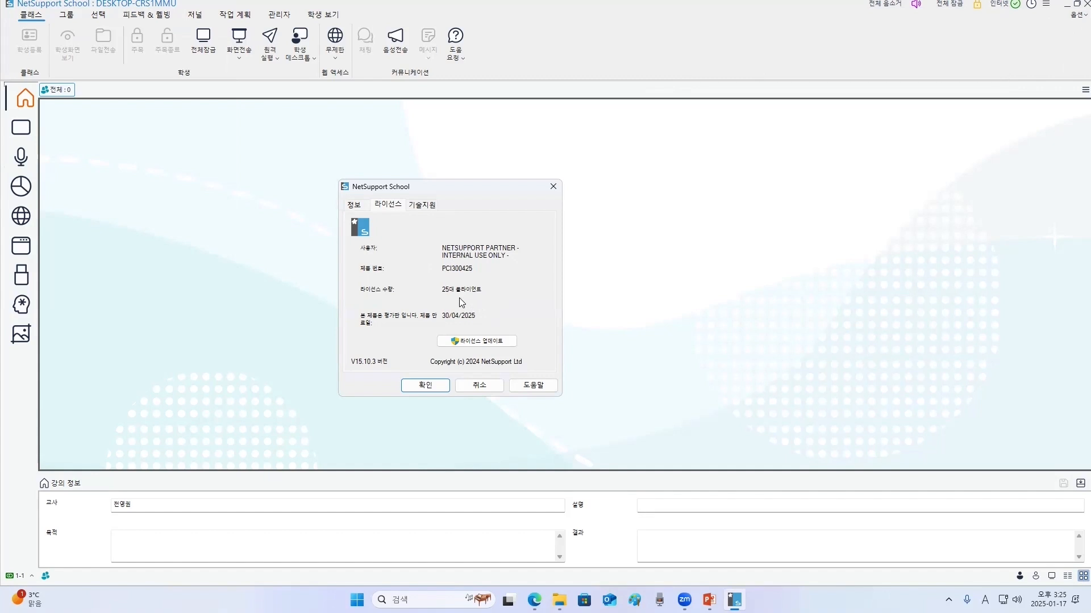
click(430, 386)
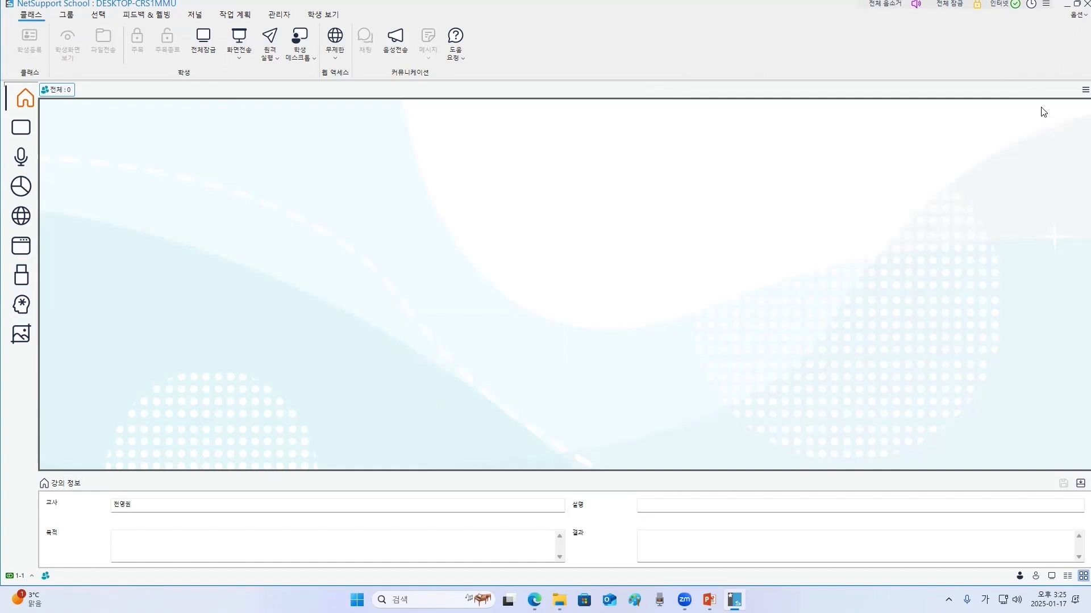
- In the fixed/roaming classroom settings, enable choosing from a classroom list containing 1-2, 1-3, Math
click(1075, 15)
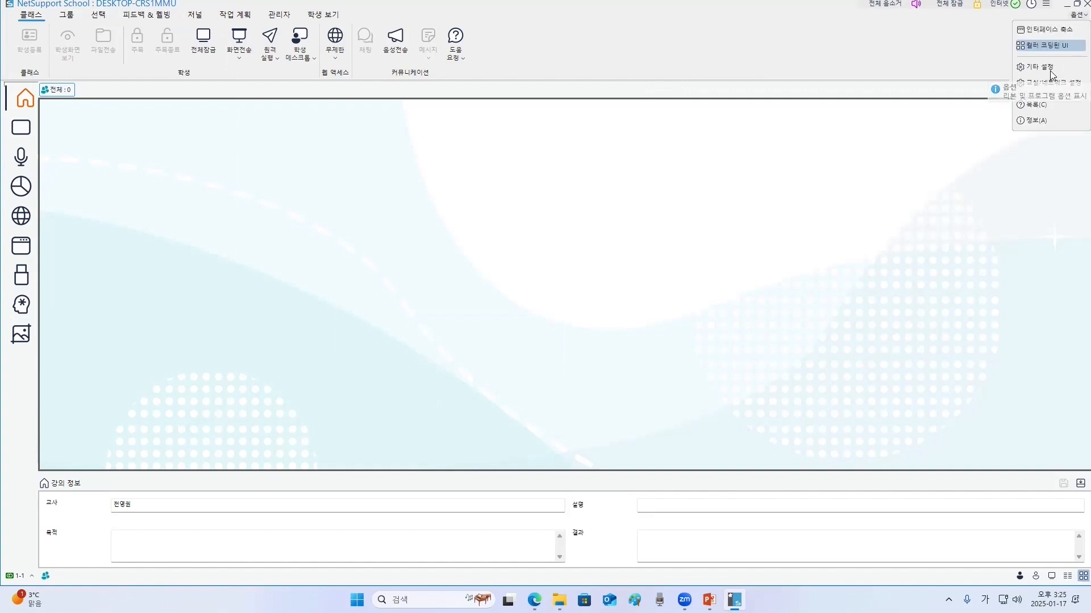
click(1065, 83)
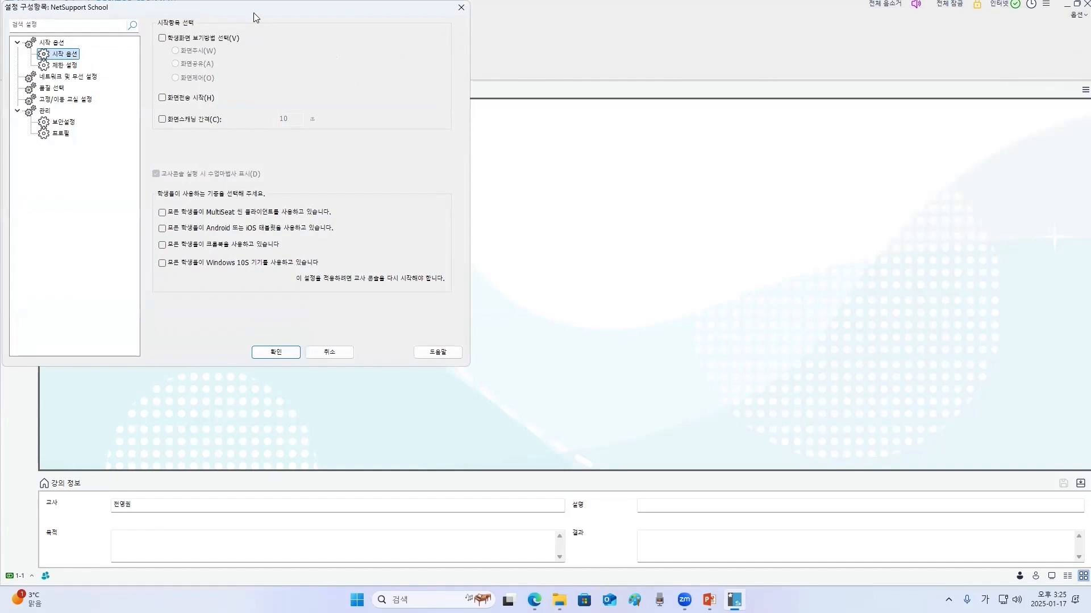
drag(254, 12, 502, 123)
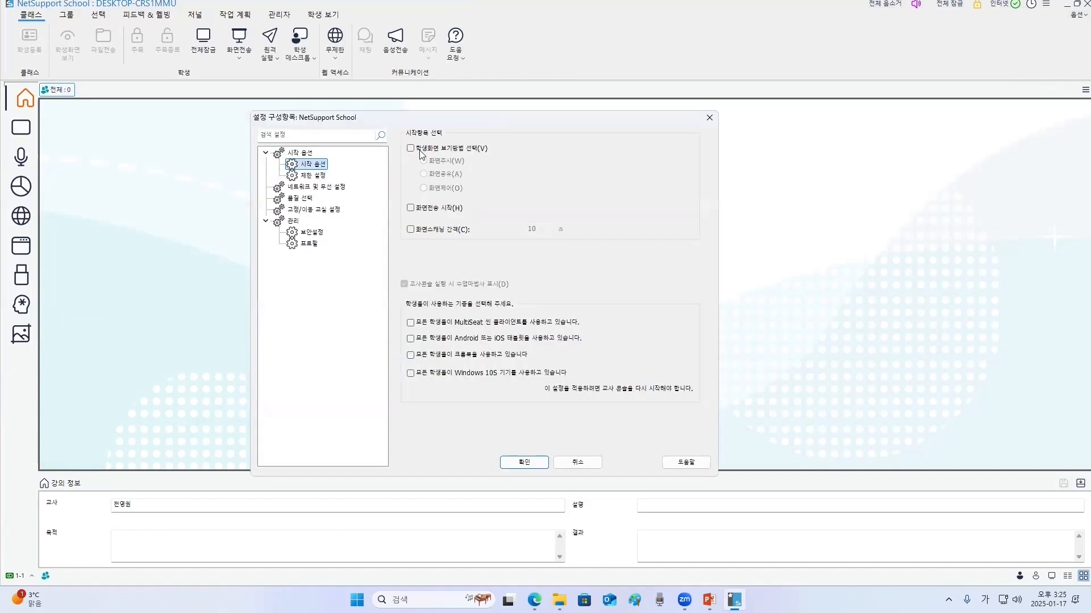
click(317, 211)
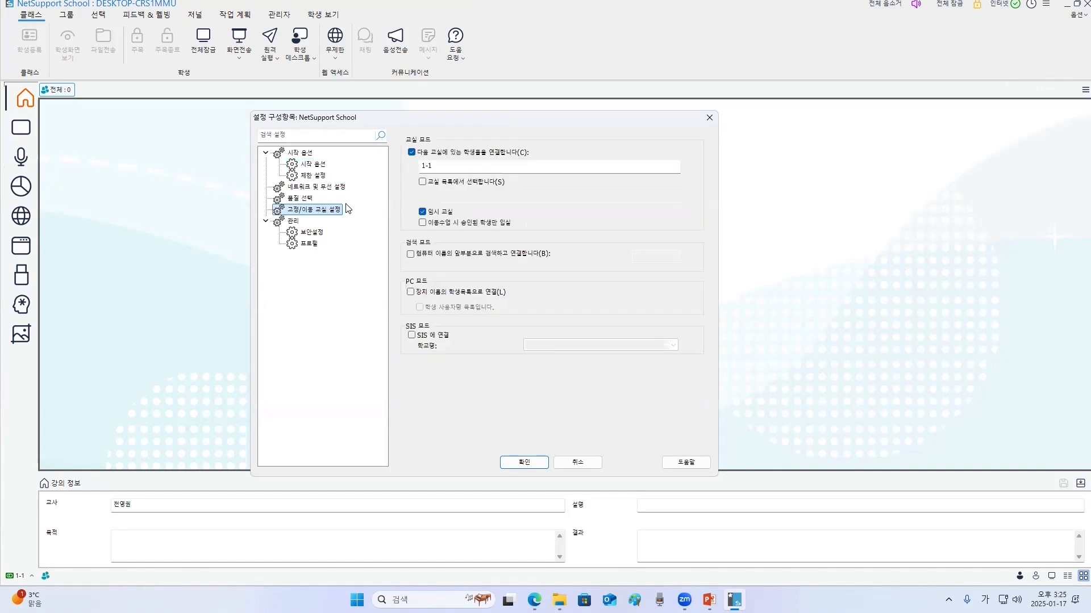
click(458, 166)
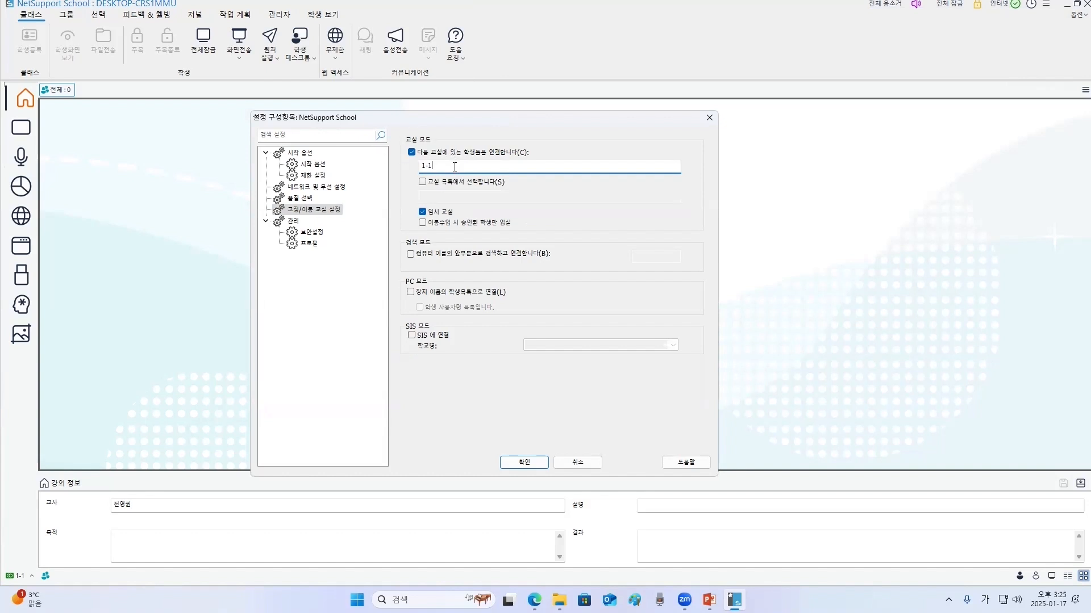
click(422, 182)
text(1-2, 1-3,)
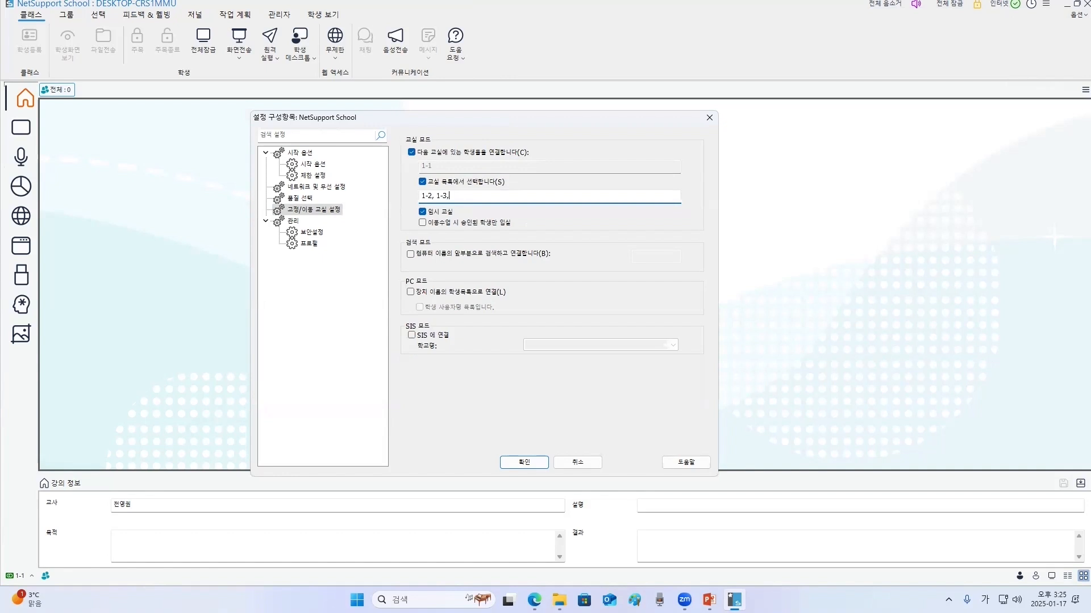
key(Hangul)
text(Math)
click(422, 211)
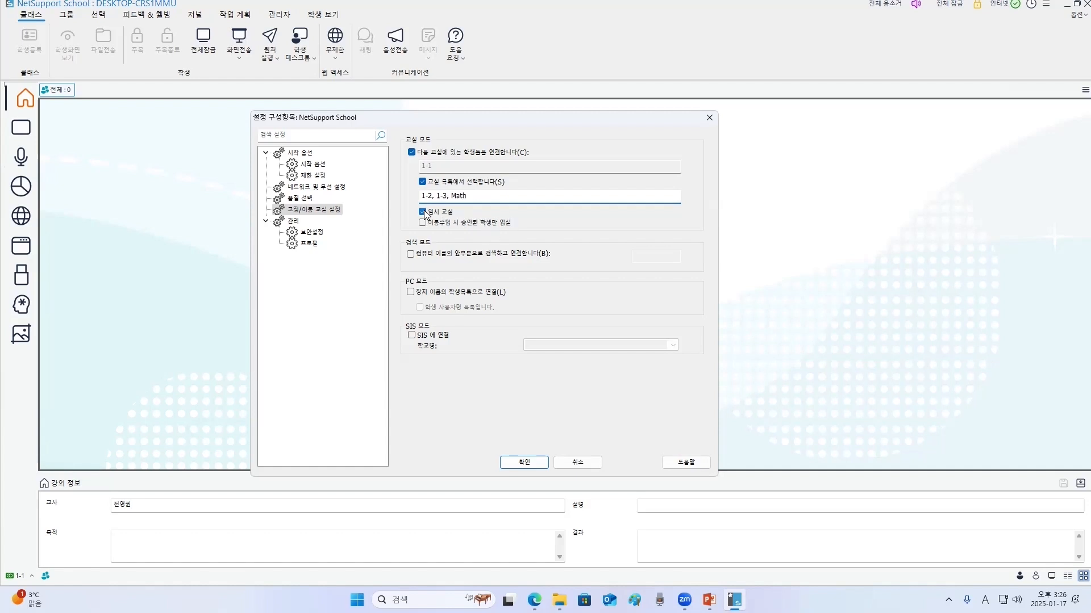
click(422, 223)
click(422, 223)
click(423, 212)
- Confirm the classroom settings, then start a new lesson with a temporary classroom named Eng
click(529, 463)
click(645, 266)
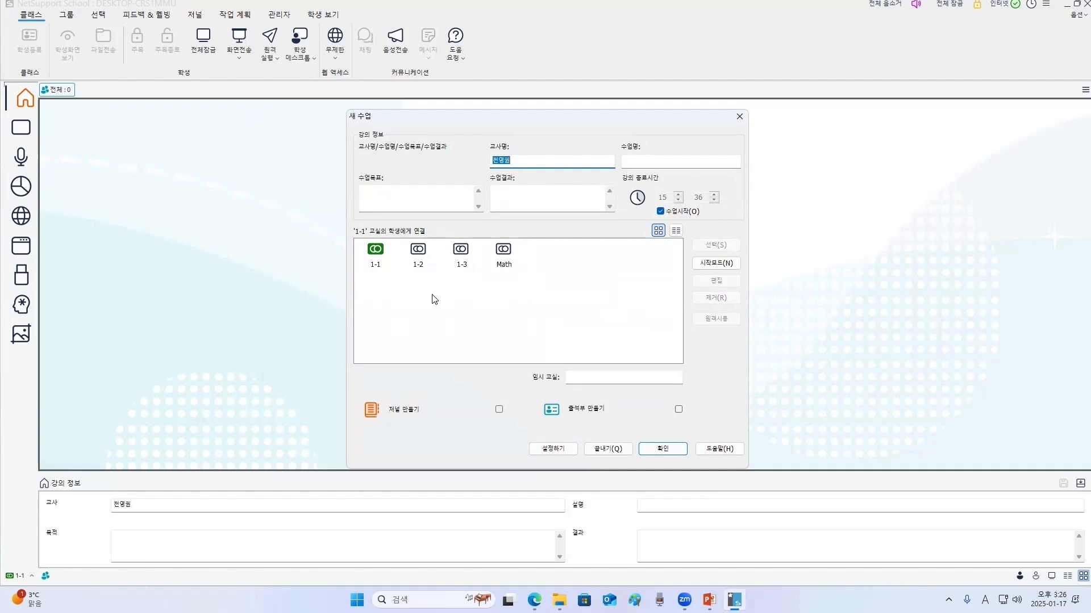
click(419, 260)
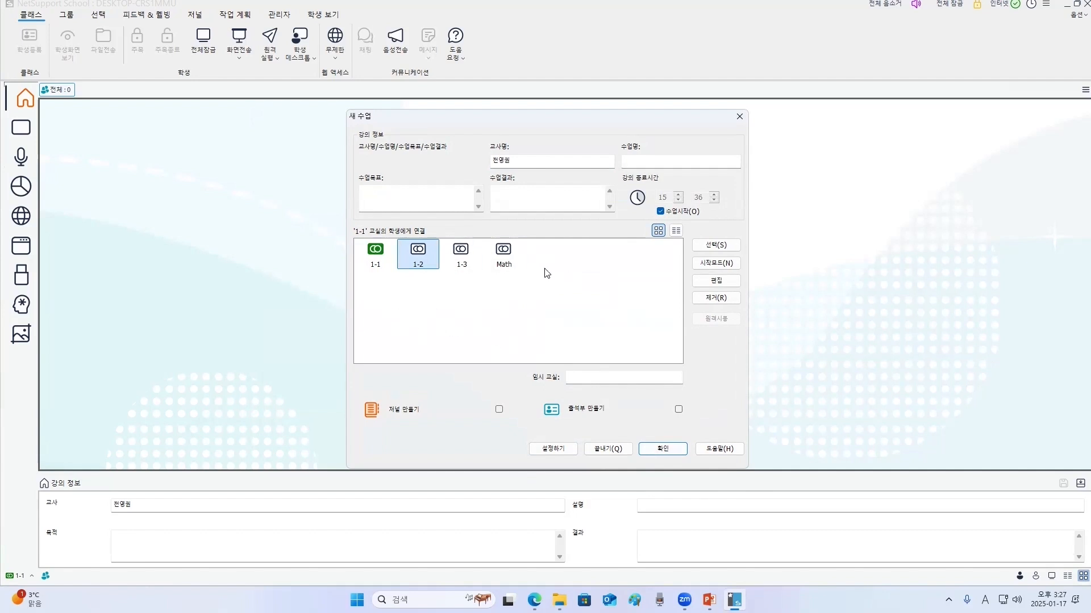
click(608, 378)
text(E)
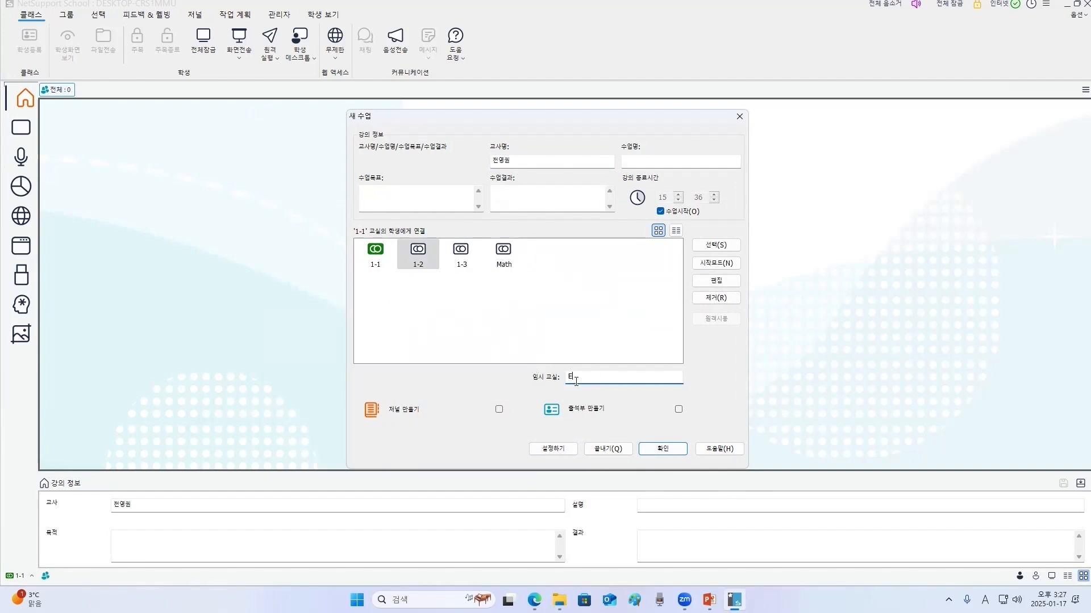
text(ng)
click(663, 449)
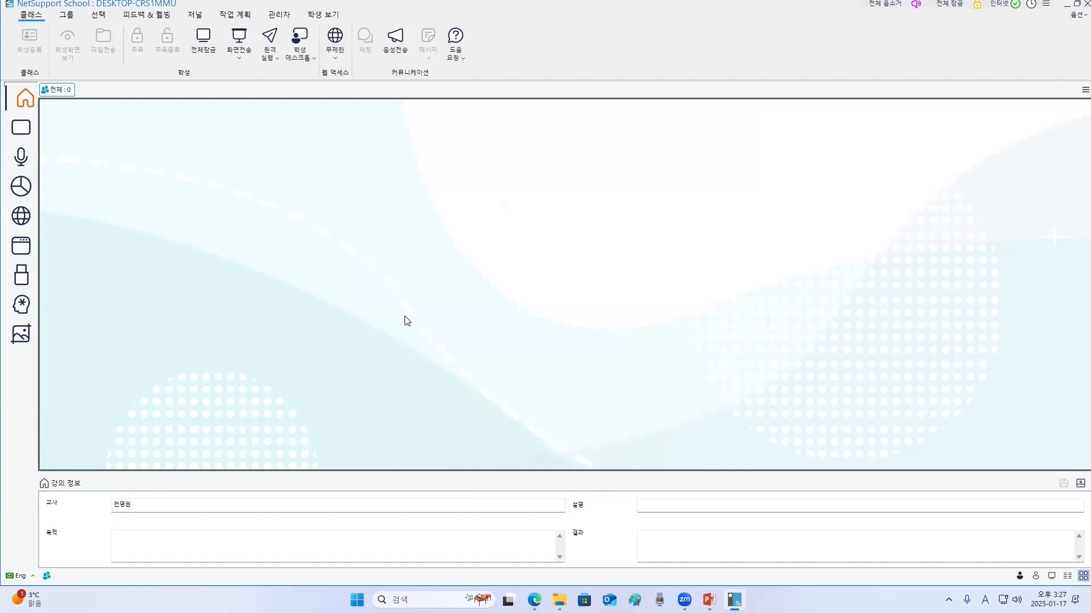
- End the current lesson and start a new one connected to classroom 1-2
click(37, 583)
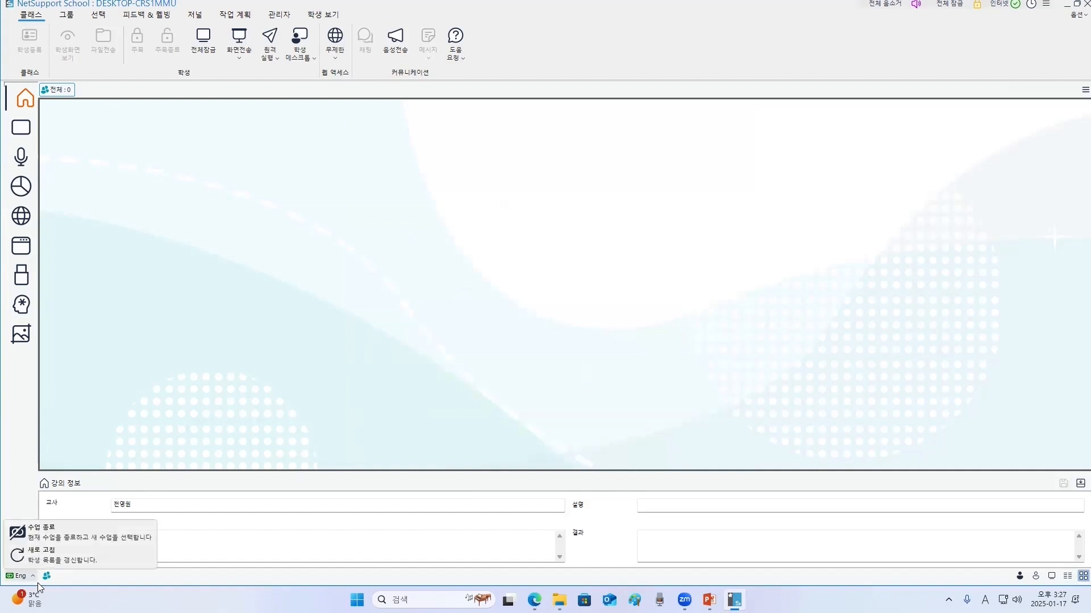
click(34, 532)
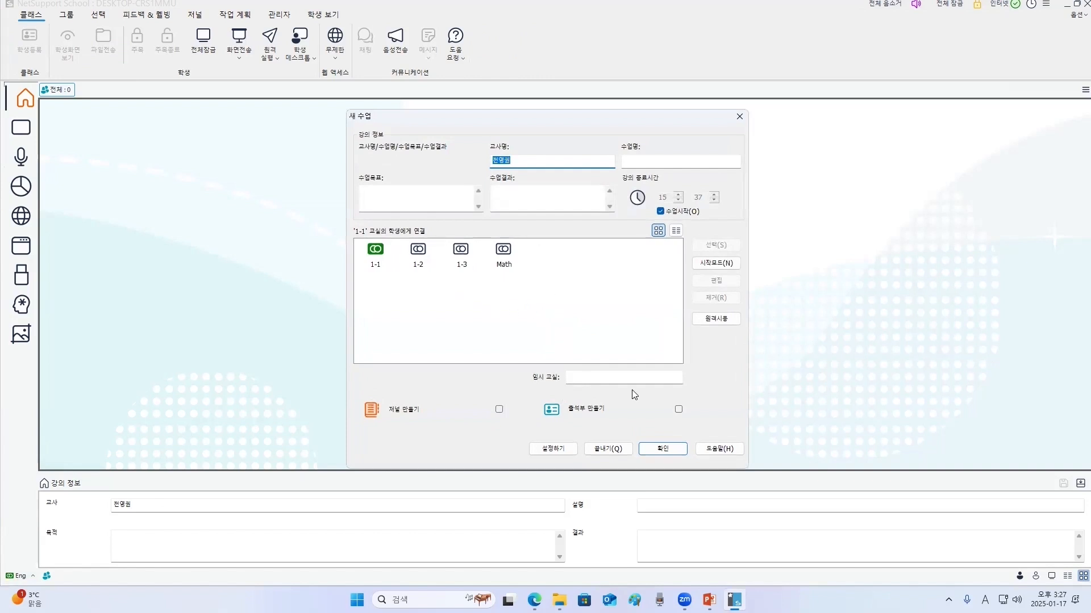
click(418, 251)
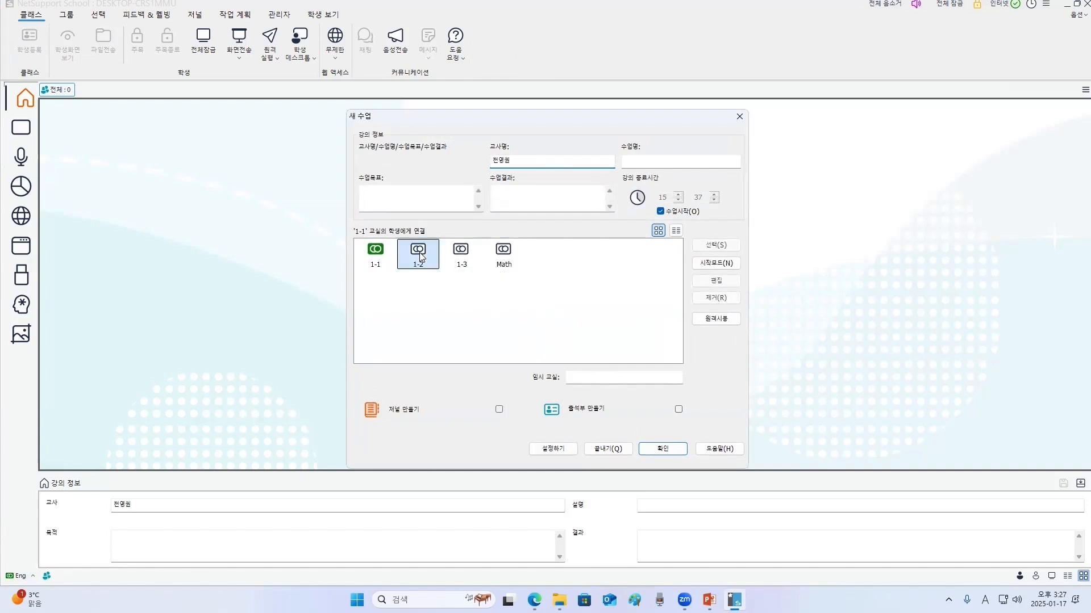
double_click(418, 251)
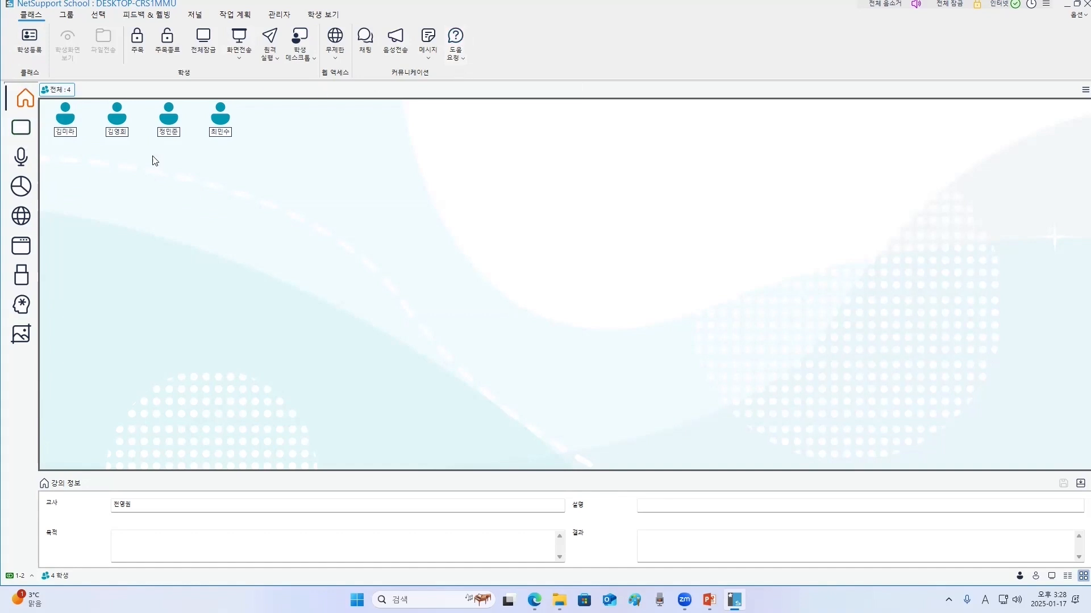
- Switch to the student monitoring view and set the thumbnails to automatic sizing
click(25, 128)
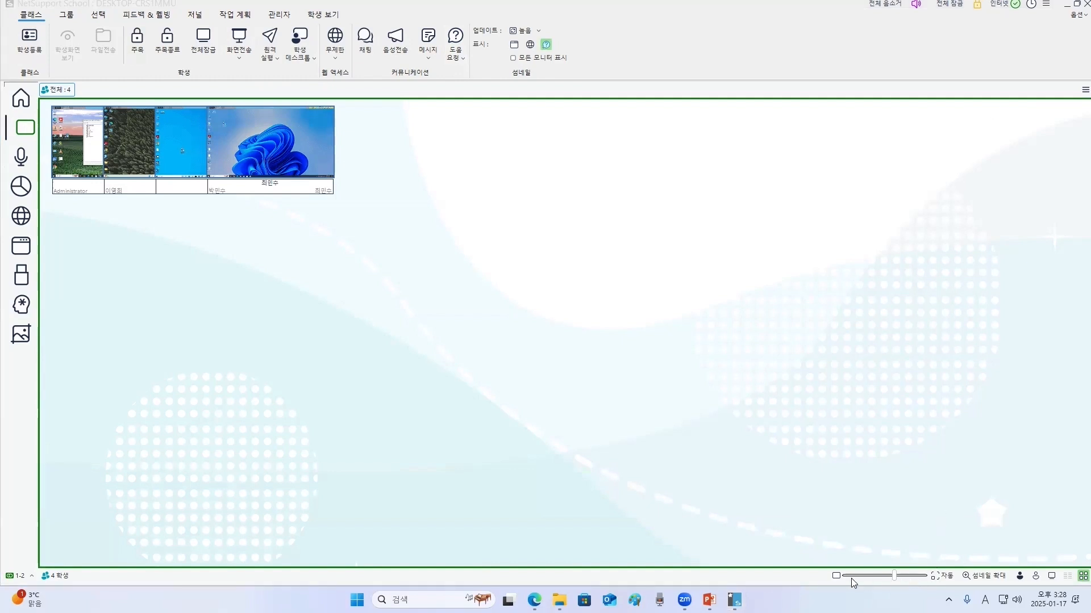
mouse_move(895, 578)
mouse_down()
mouse_move(878, 579)
mouse_move(888, 583)
mouse_up()
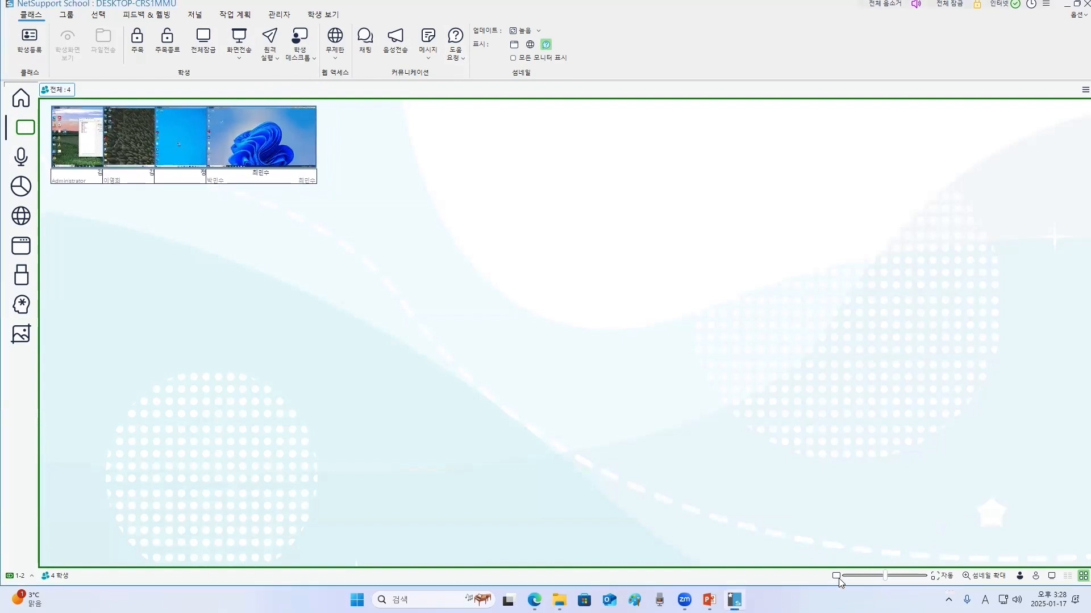
click(943, 577)
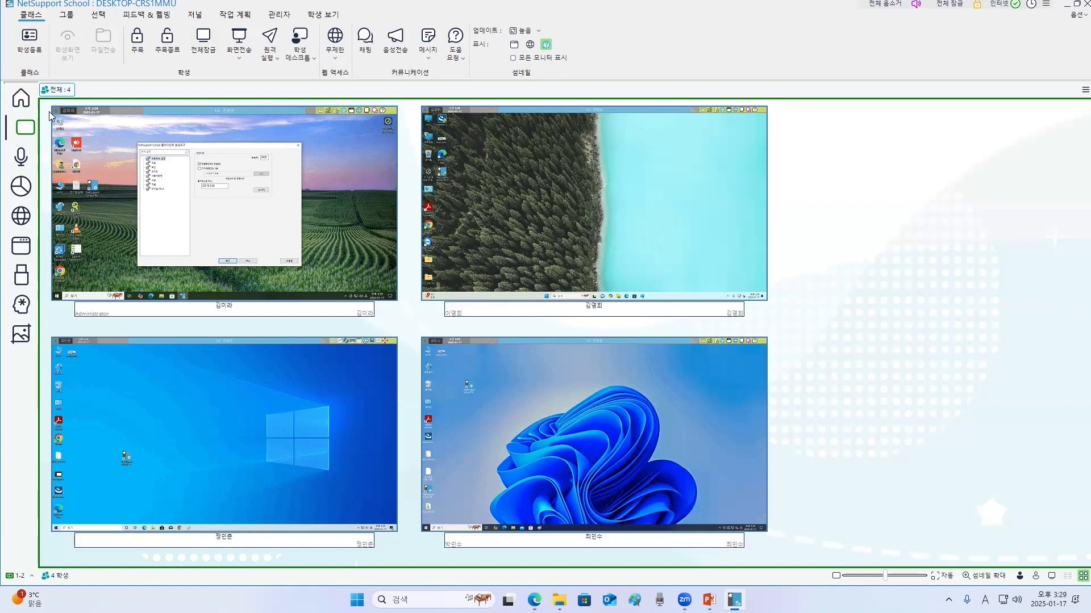
- Browse the console's home, monitoring, audio, question, web and application views
click(21, 98)
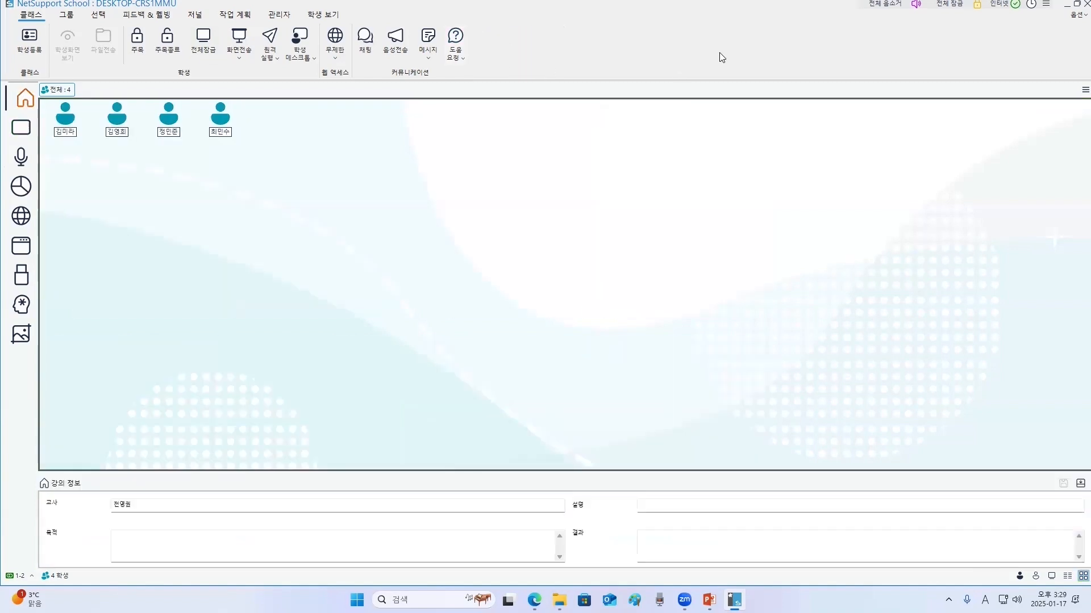
click(21, 127)
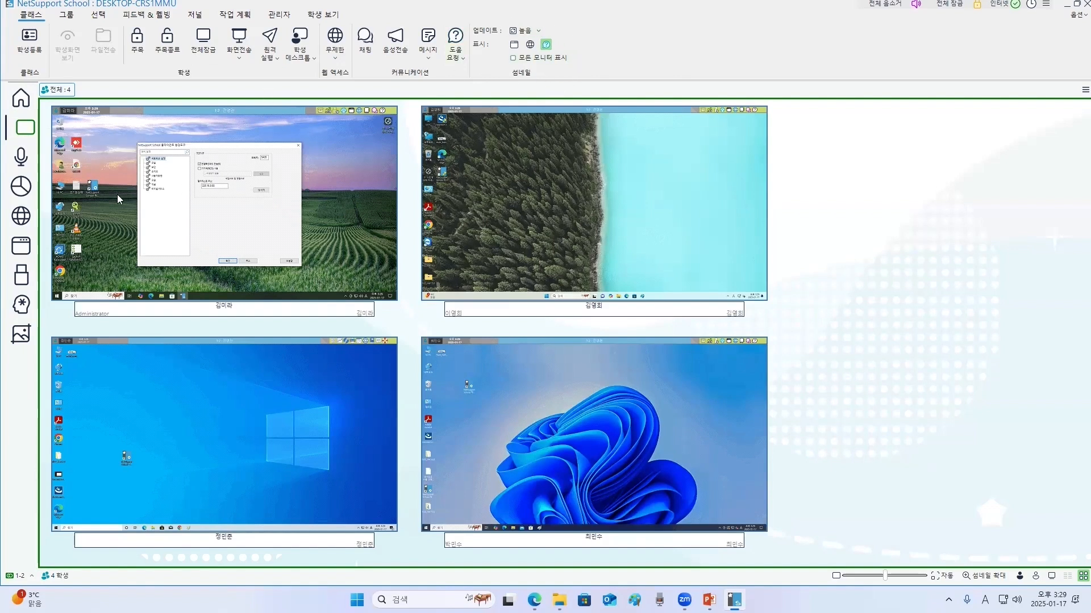
click(21, 156)
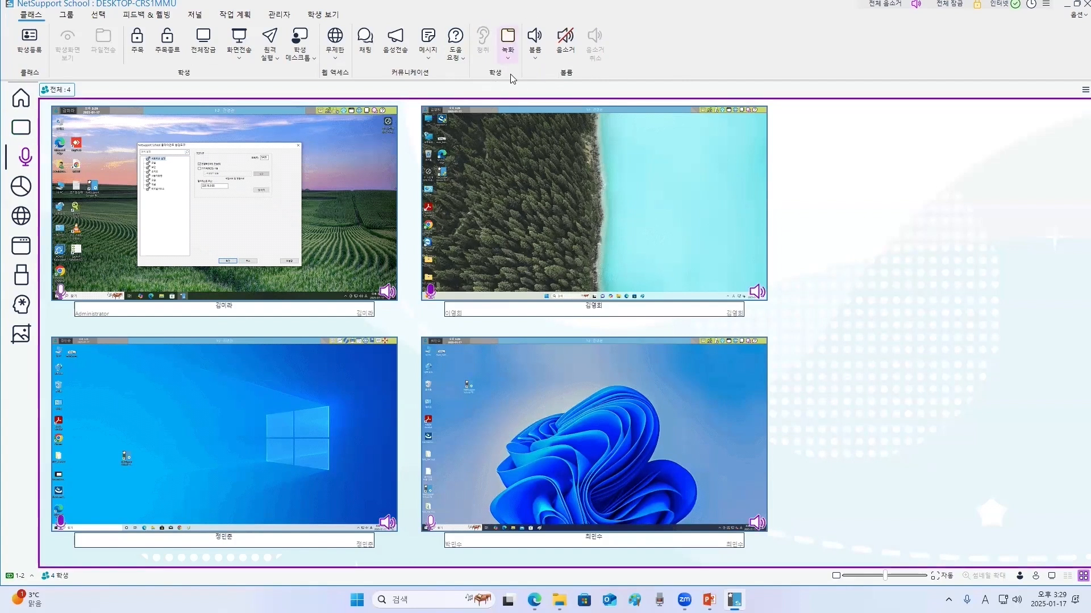
click(25, 190)
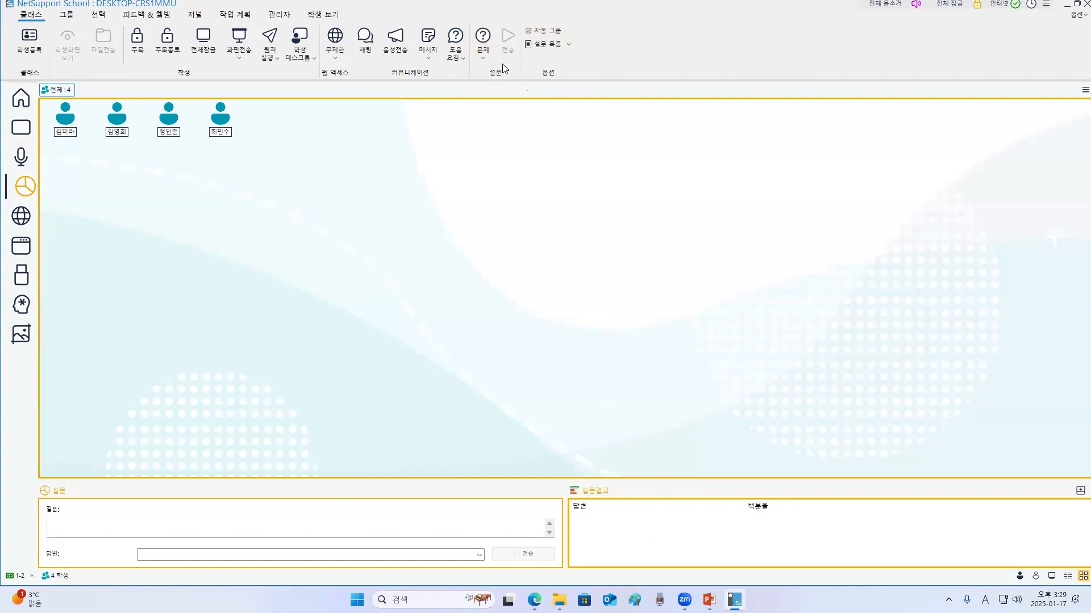
click(25, 217)
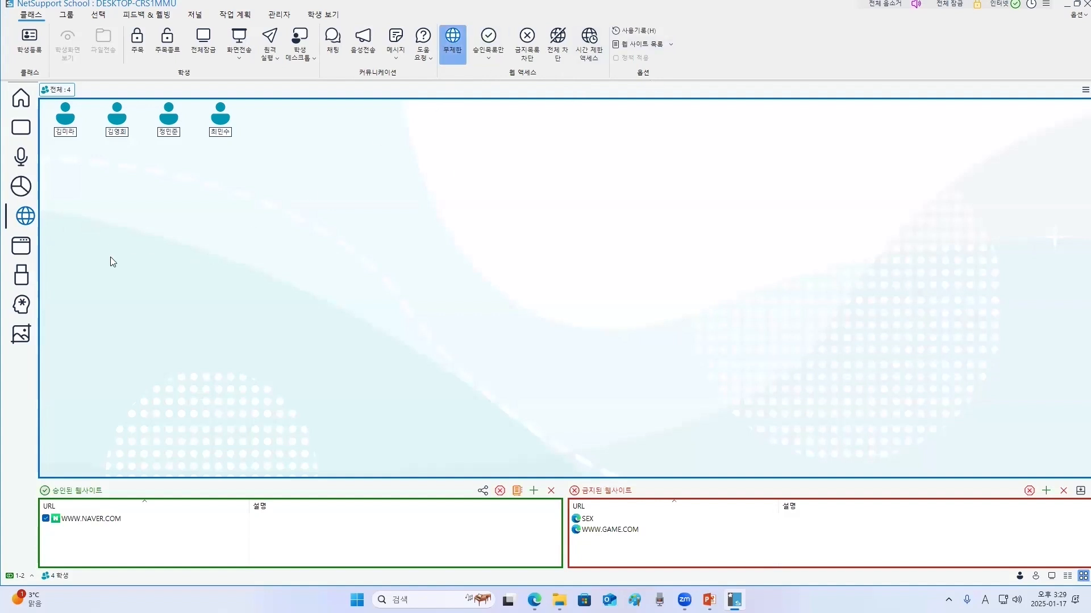
click(21, 245)
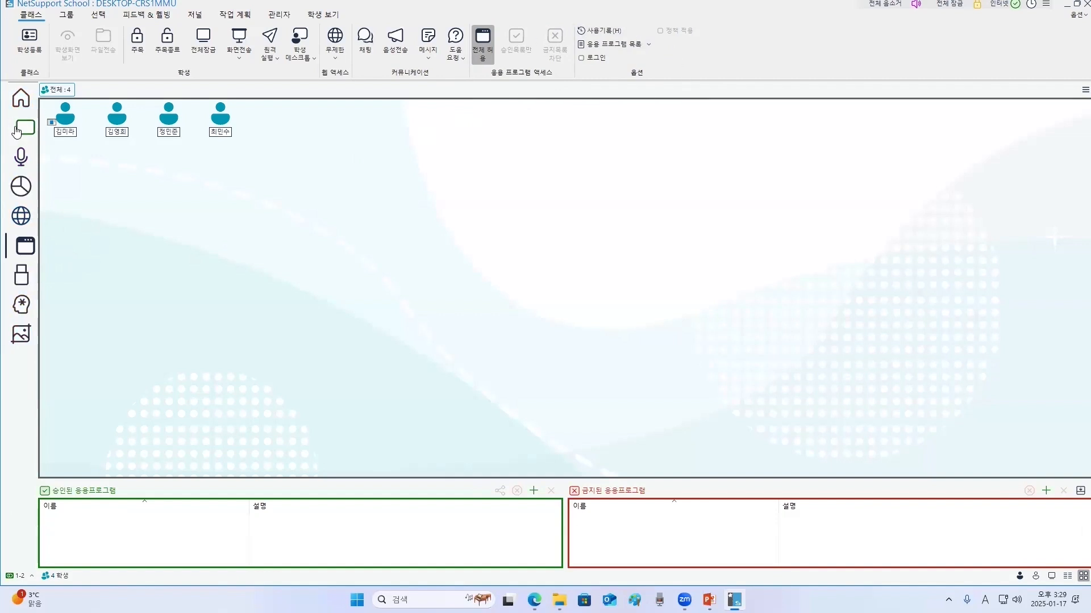
click(21, 99)
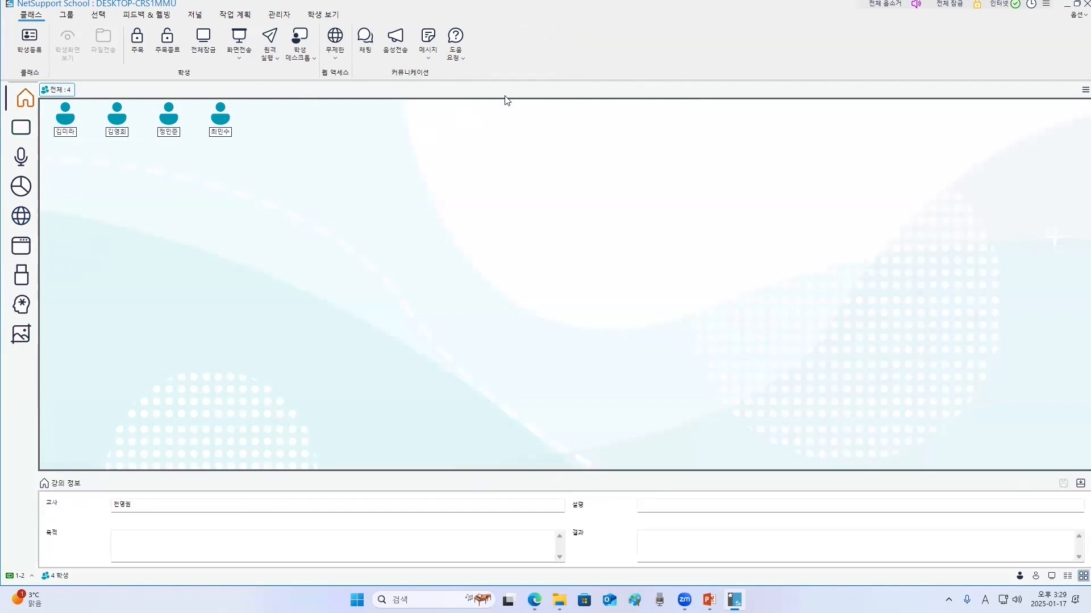
click(33, 128)
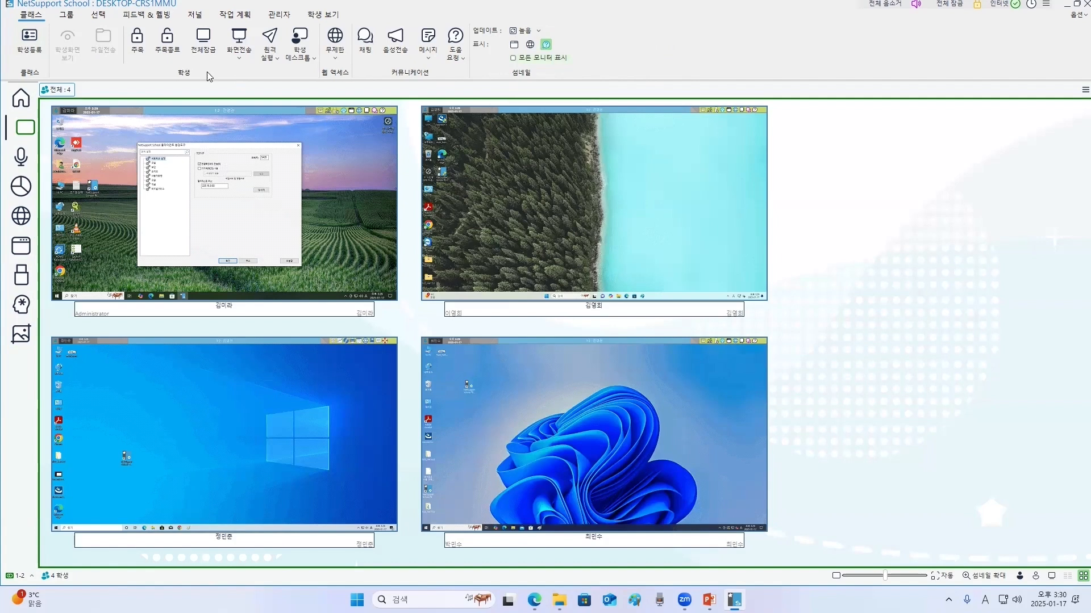
click(24, 102)
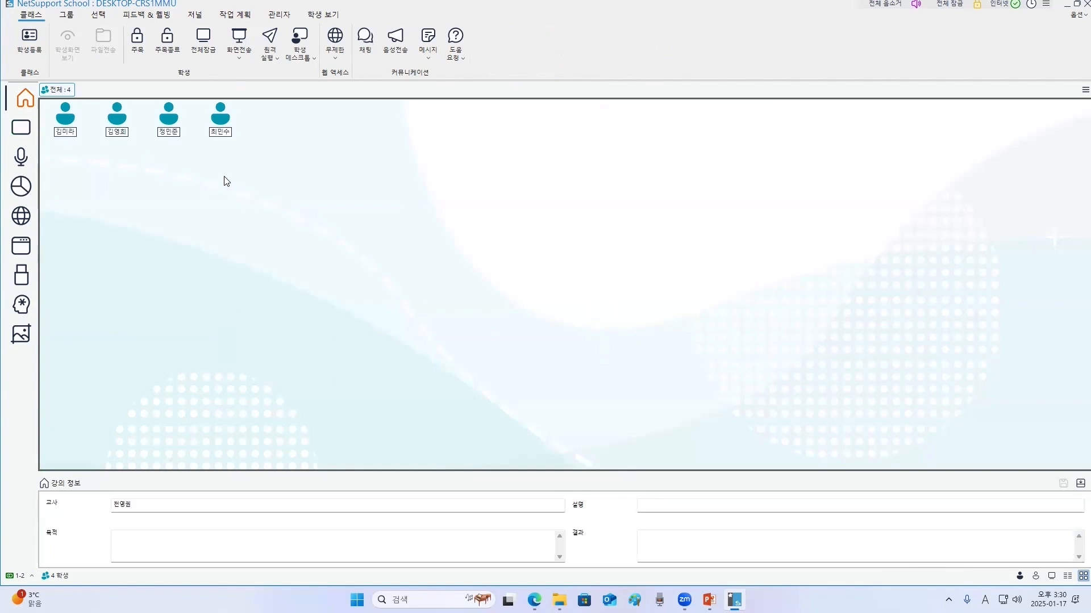
- Reorder the student icons by hand, then apply automatic arrangement to them
mouse_move(168, 121)
mouse_down()
mouse_move(294, 138)
mouse_move(272, 115)
mouse_move(168, 120)
mouse_up()
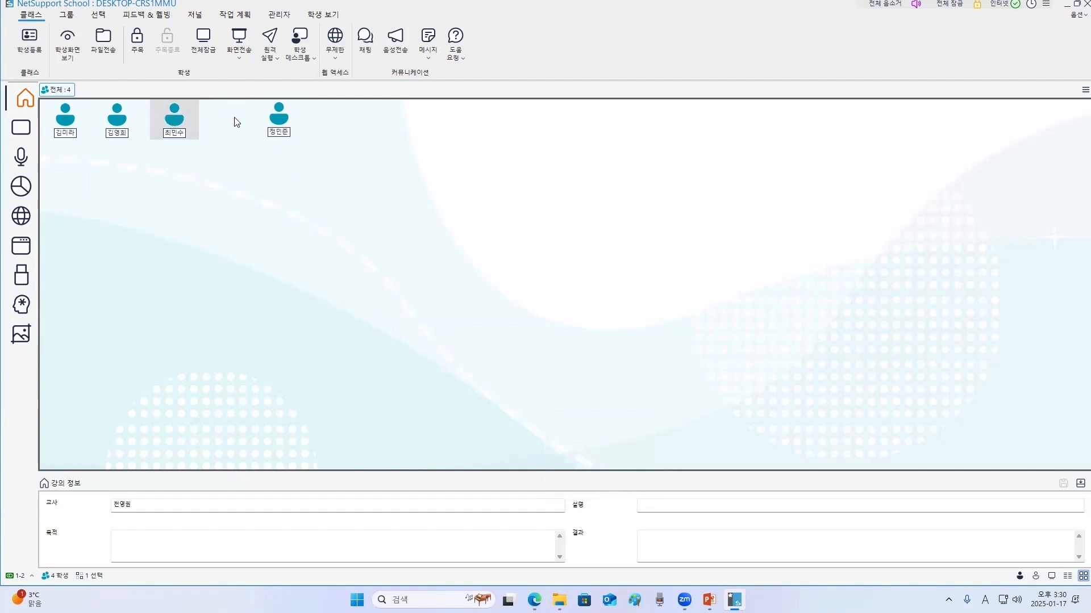
drag(279, 125, 223, 125)
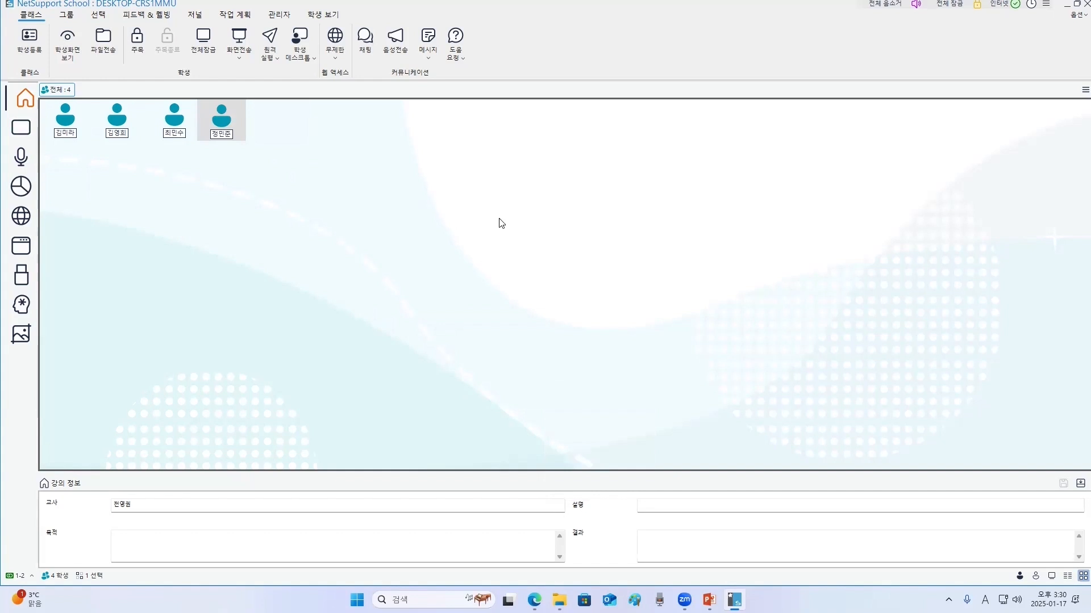
click(442, 276)
right_click(448, 284)
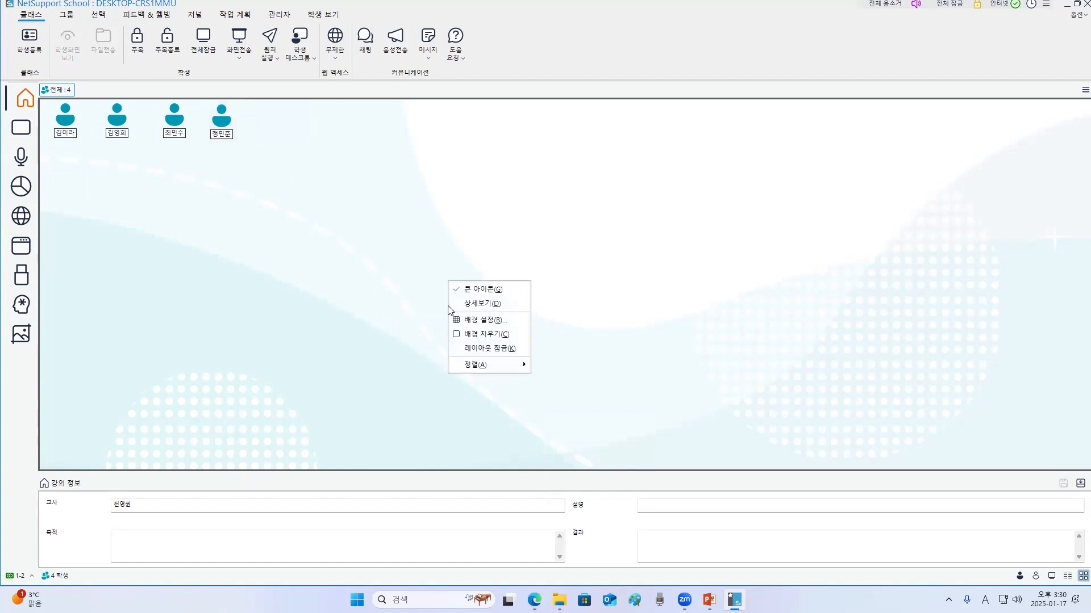
mouse_move(487, 368)
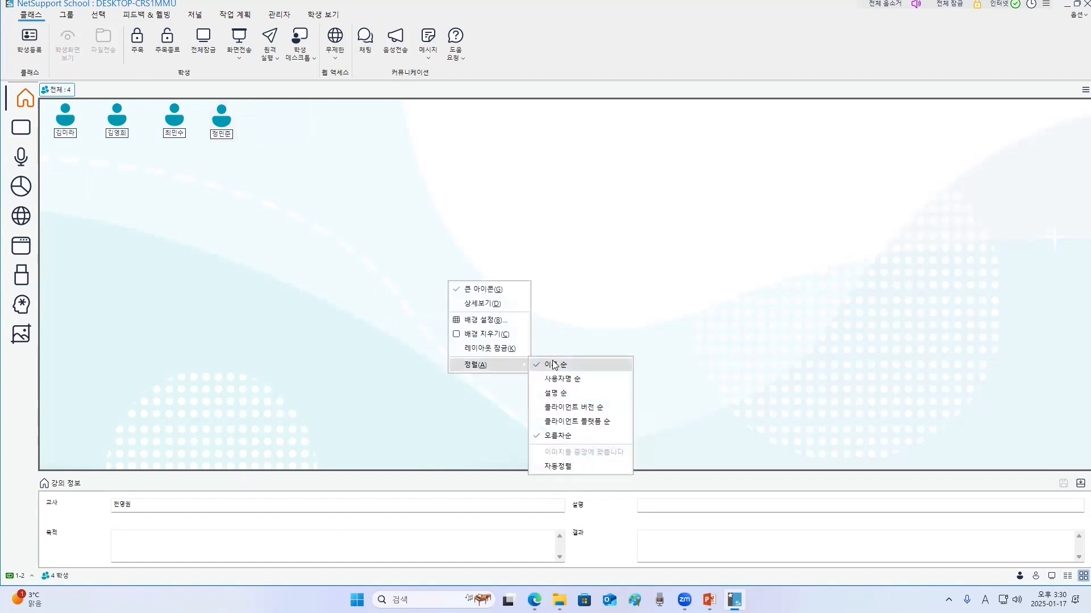
click(537, 467)
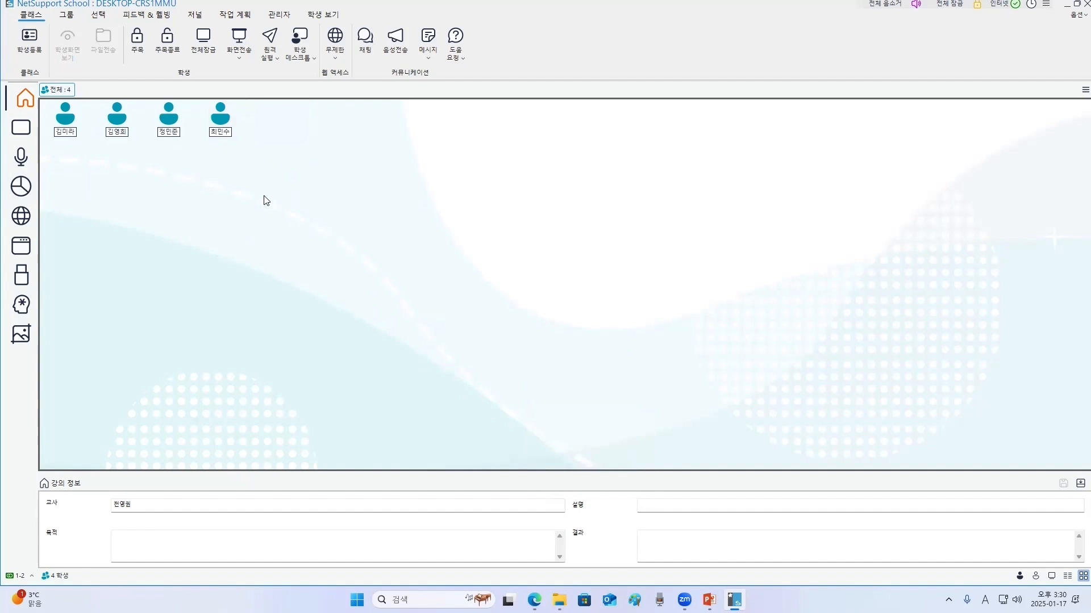
- Open the first student's screen in a remote view fitted to the window and close the client configurator there
click(25, 130)
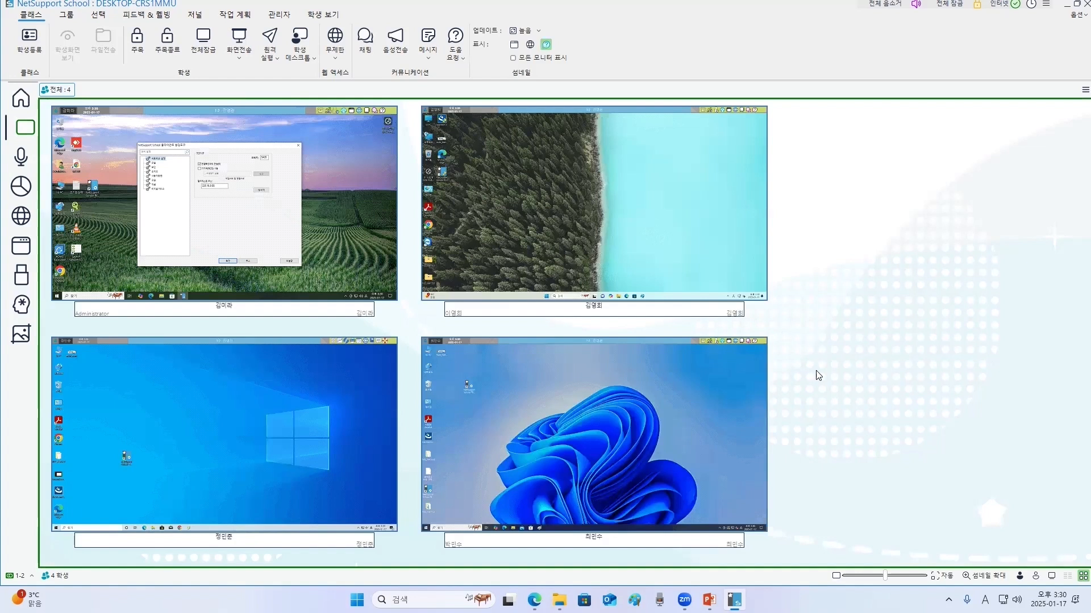
click(992, 579)
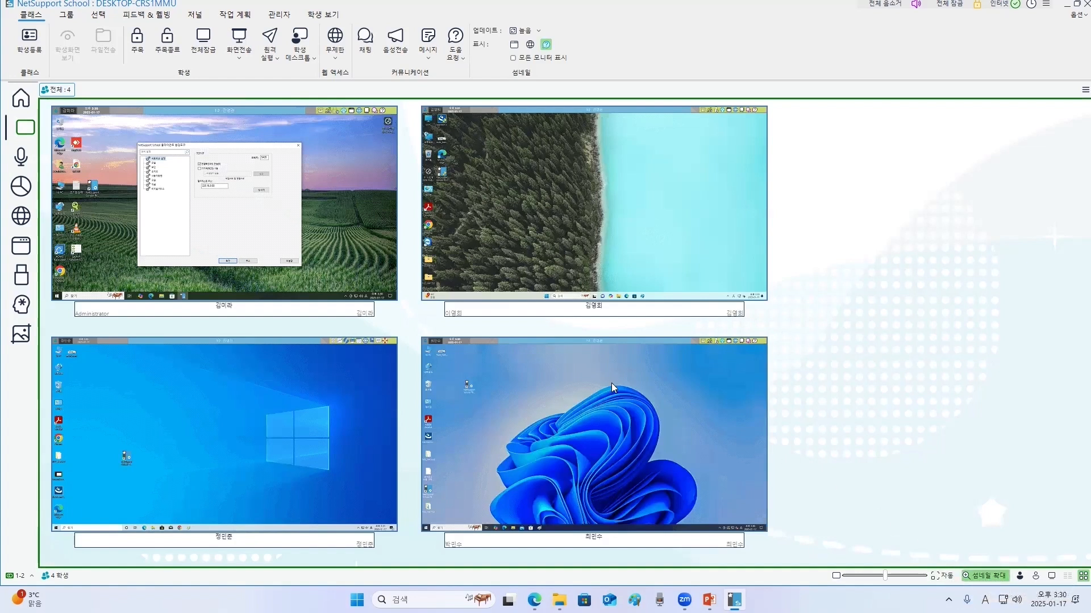
mouse_move(272, 210)
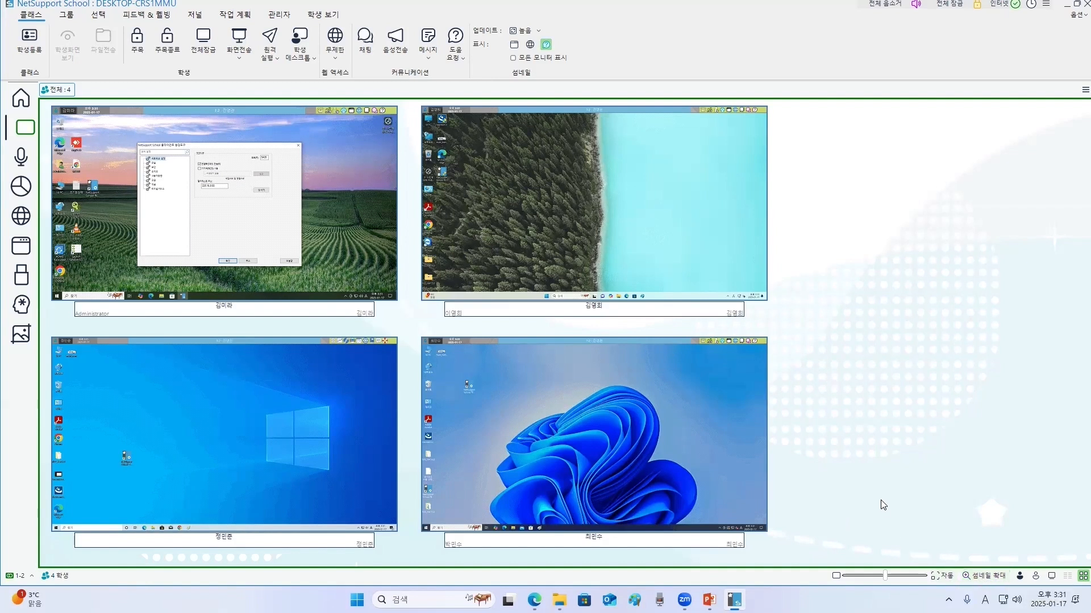
mouse_move(220, 221)
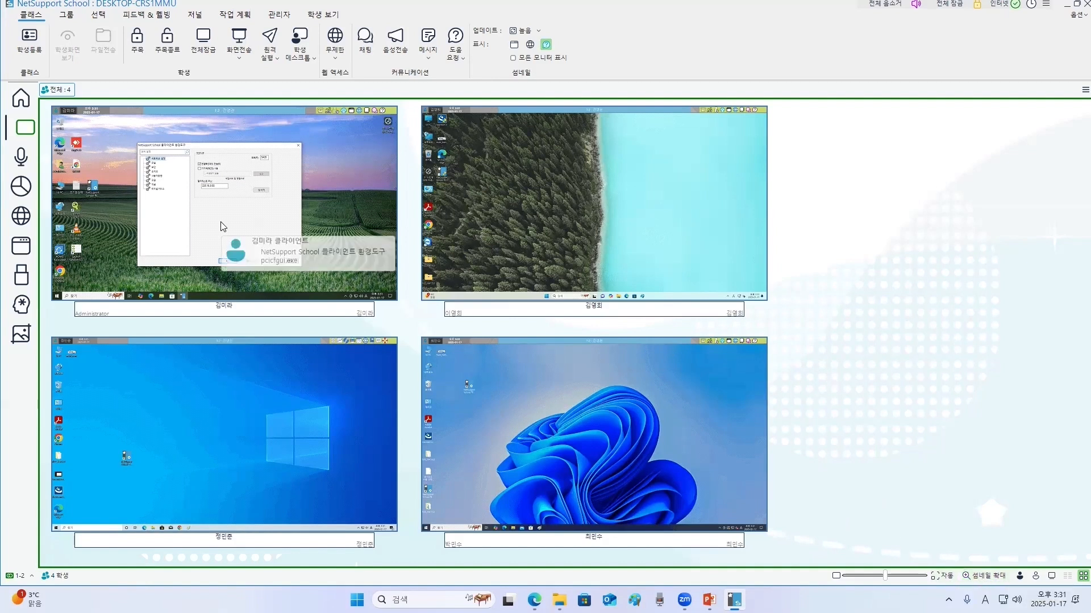
double_click(219, 223)
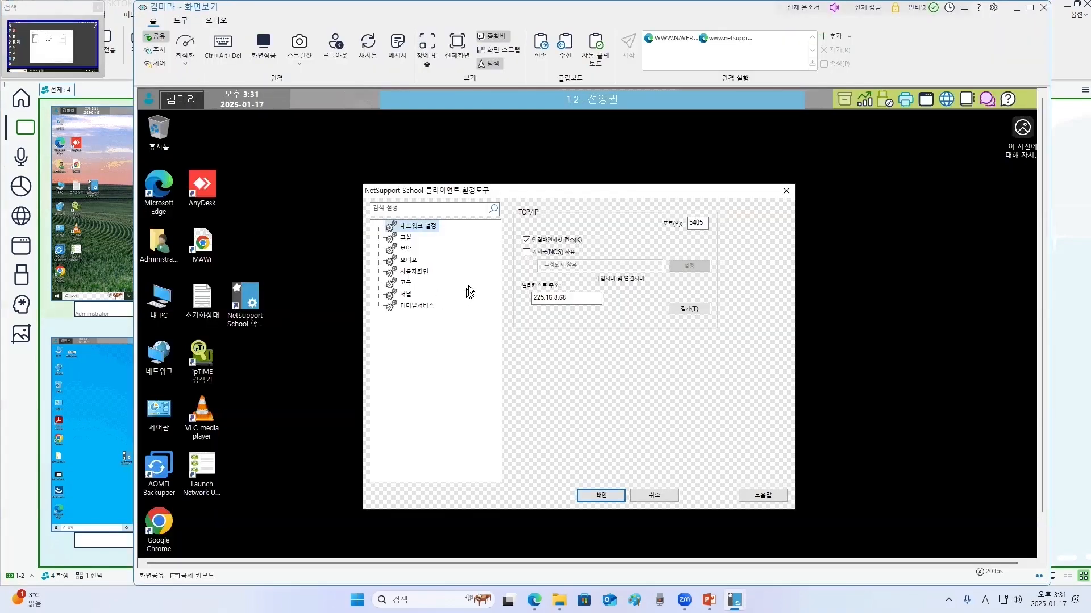
click(427, 48)
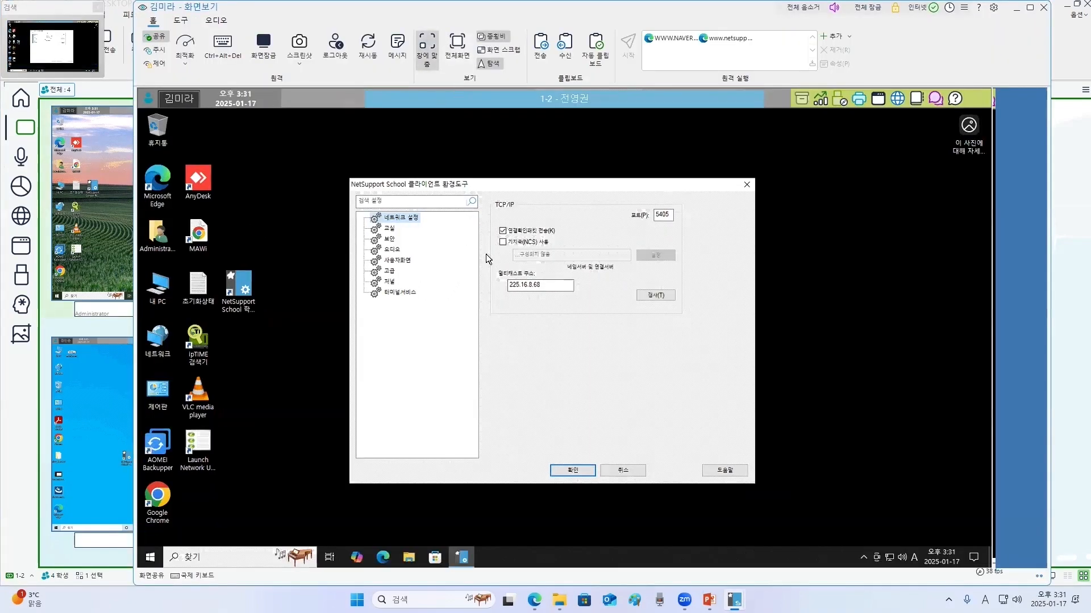
click(747, 185)
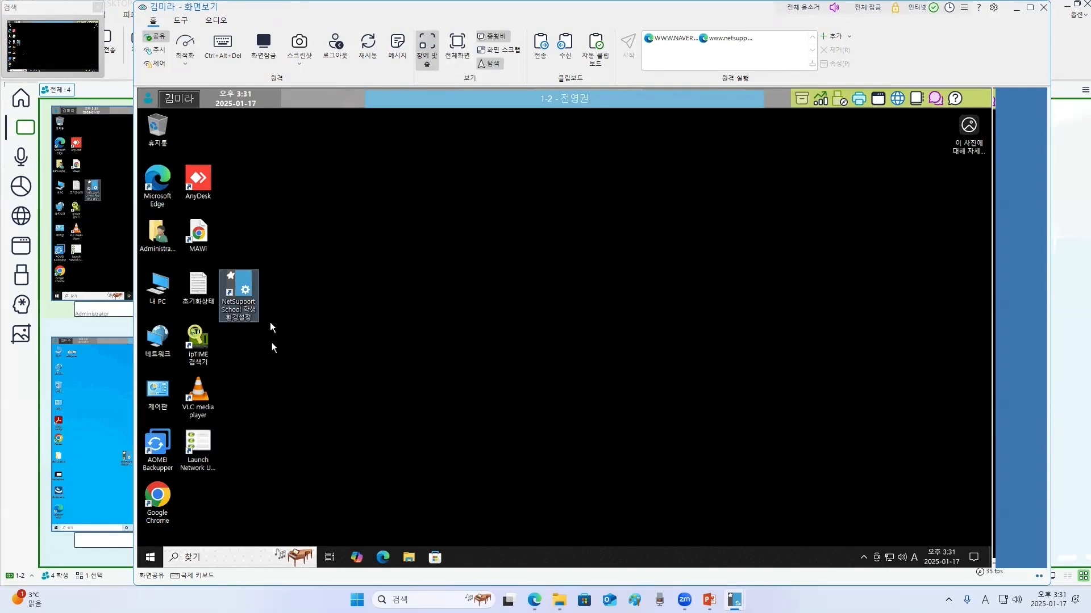
- Move two icons on the student's remote desktop and open Microsoft Edge there
drag(241, 296, 443, 243)
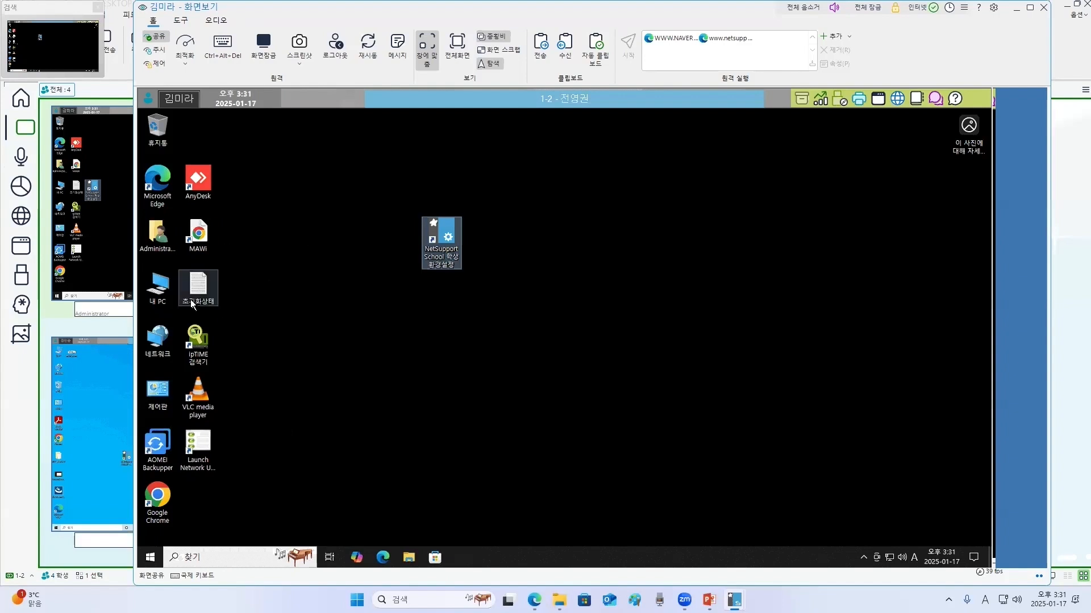
drag(199, 241, 322, 243)
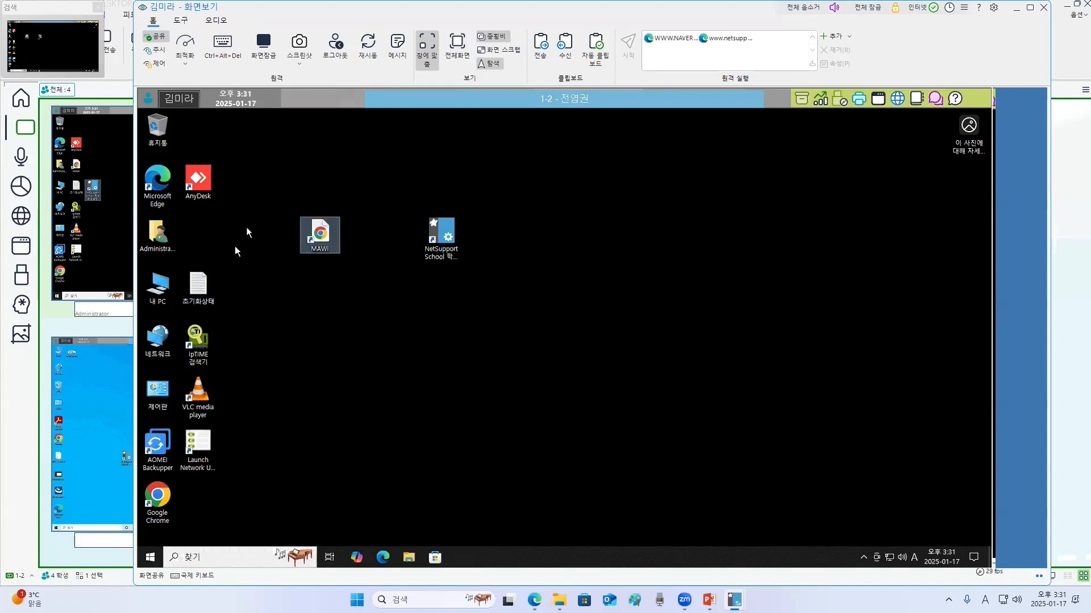
double_click(157, 184)
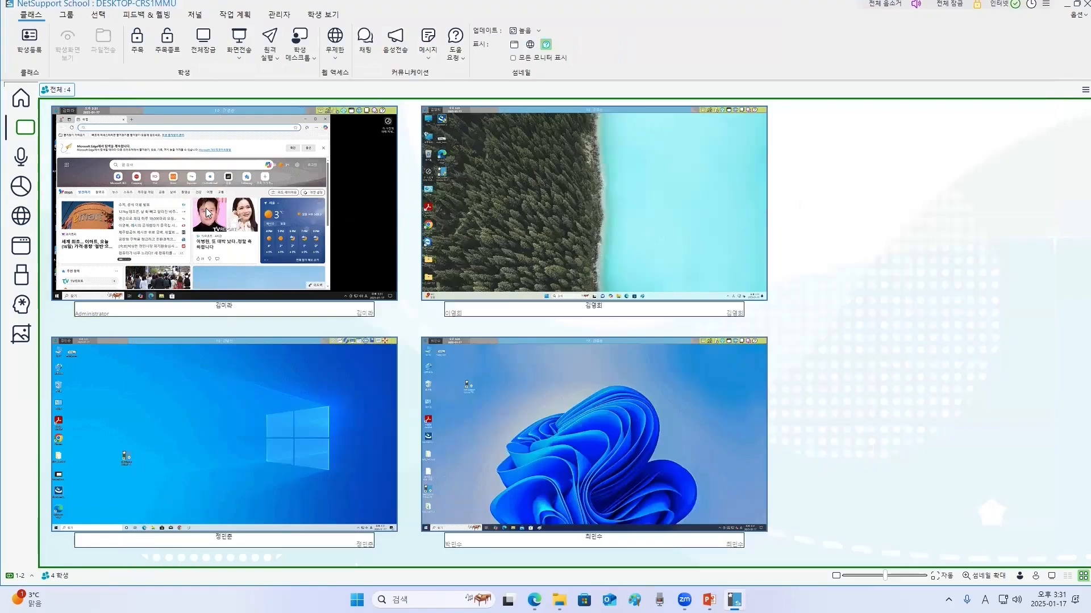
- Try to show the first student's screen to the other students and review the screen-show options
click(208, 216)
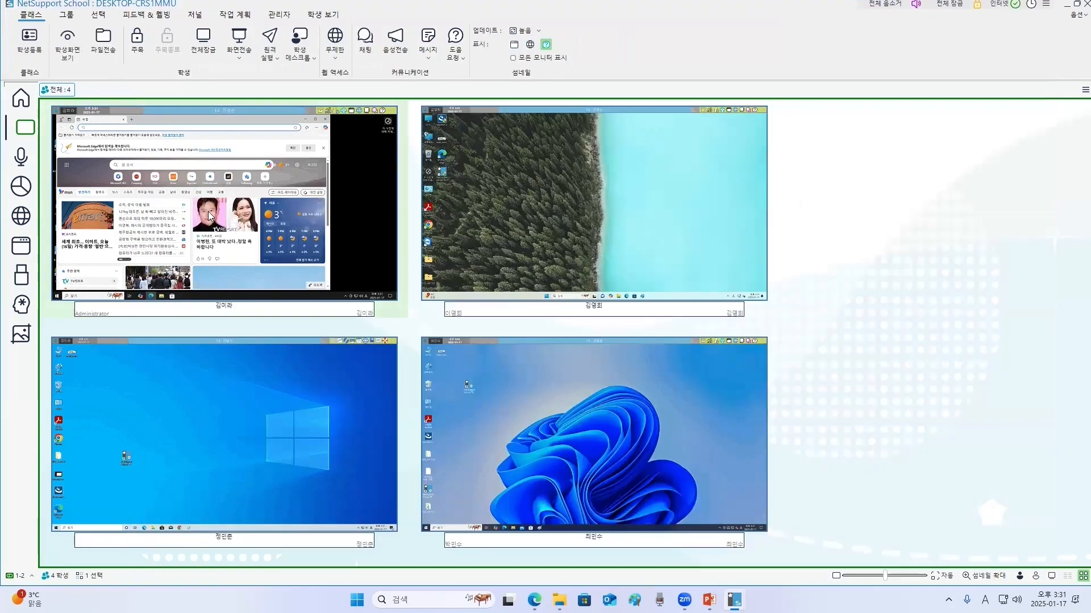
right_click(208, 216)
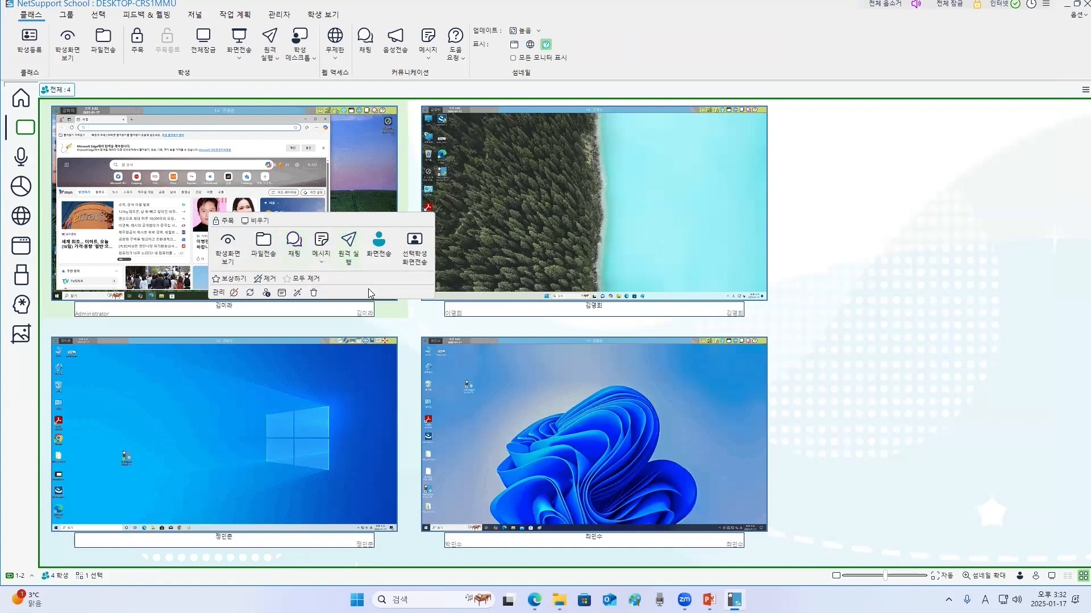
click(414, 266)
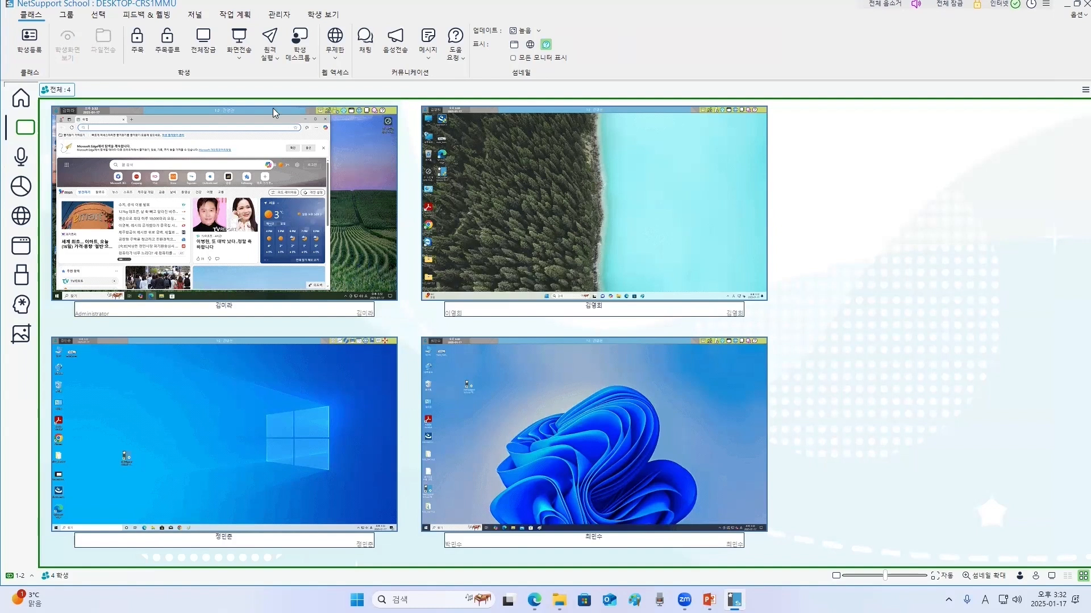
click(239, 41)
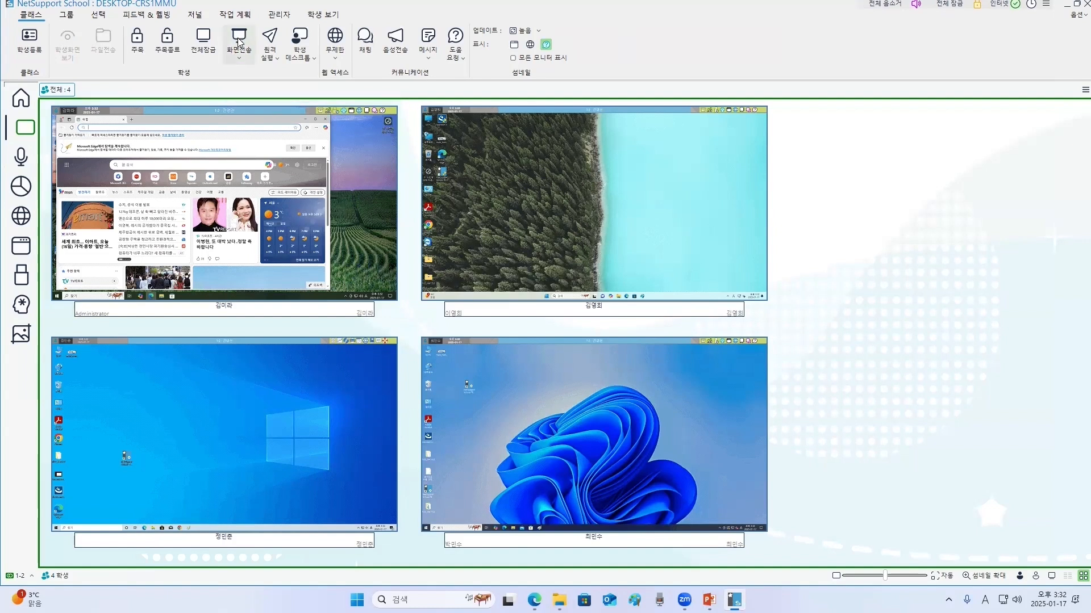
click(818, 240)
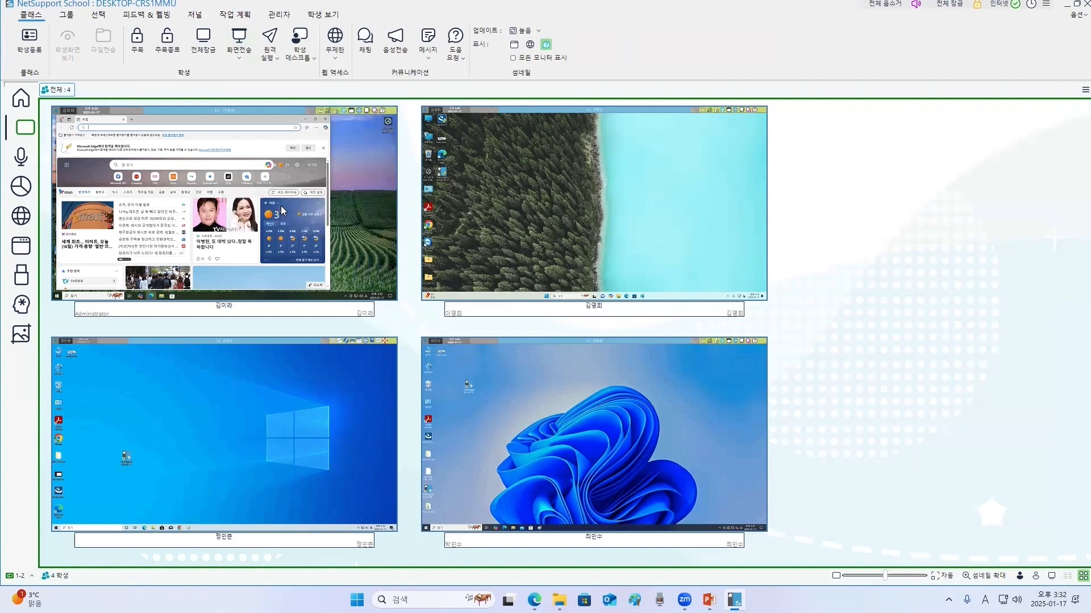
- Show the first student's screen to the other three students, then close the screen-show window
mouse_move(279, 210)
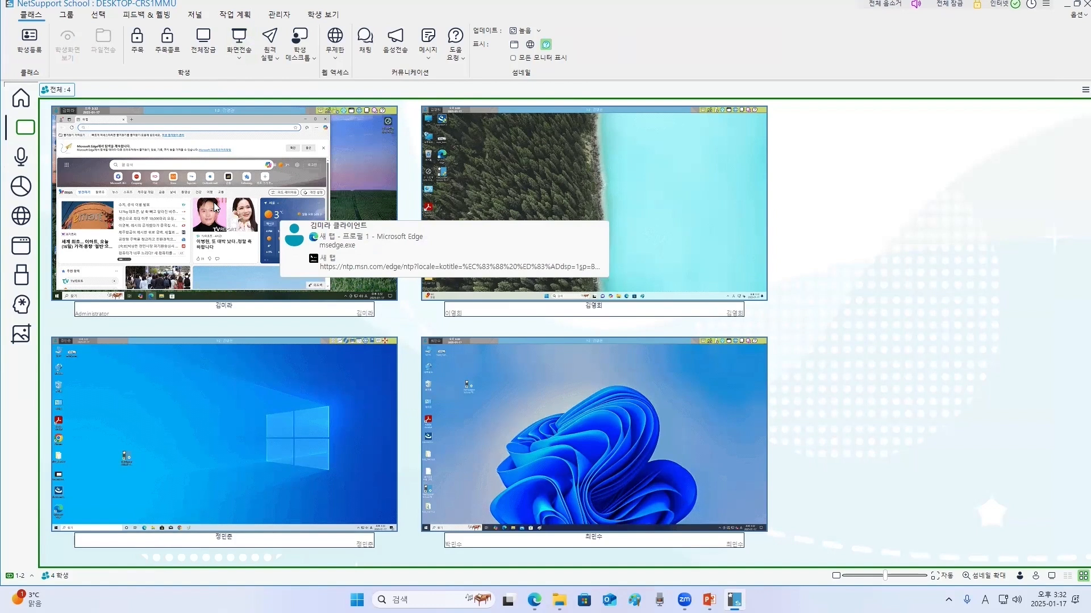
click(245, 196)
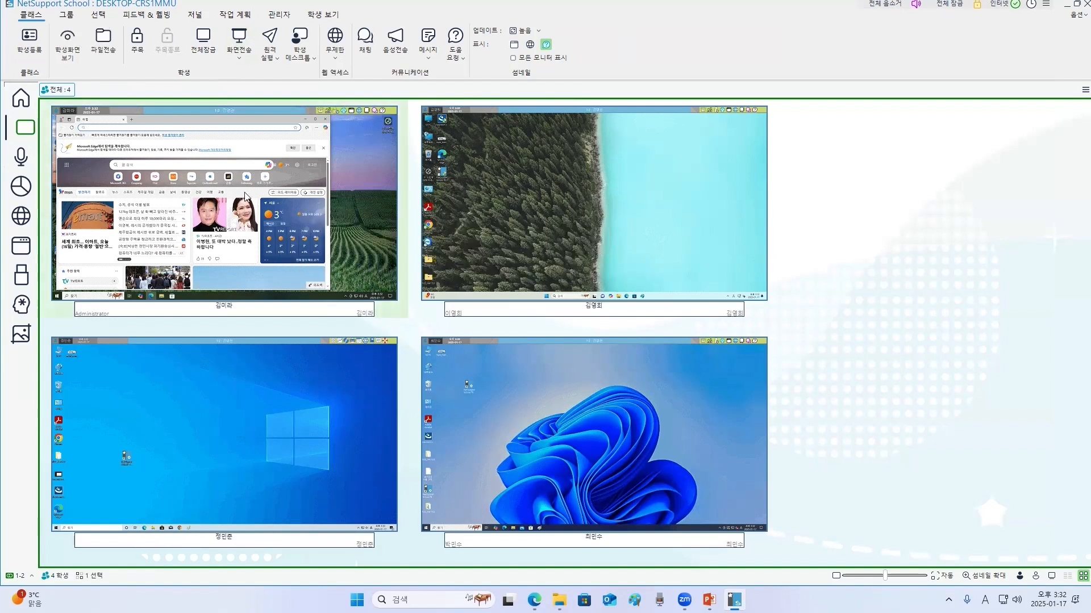
right_click(245, 196)
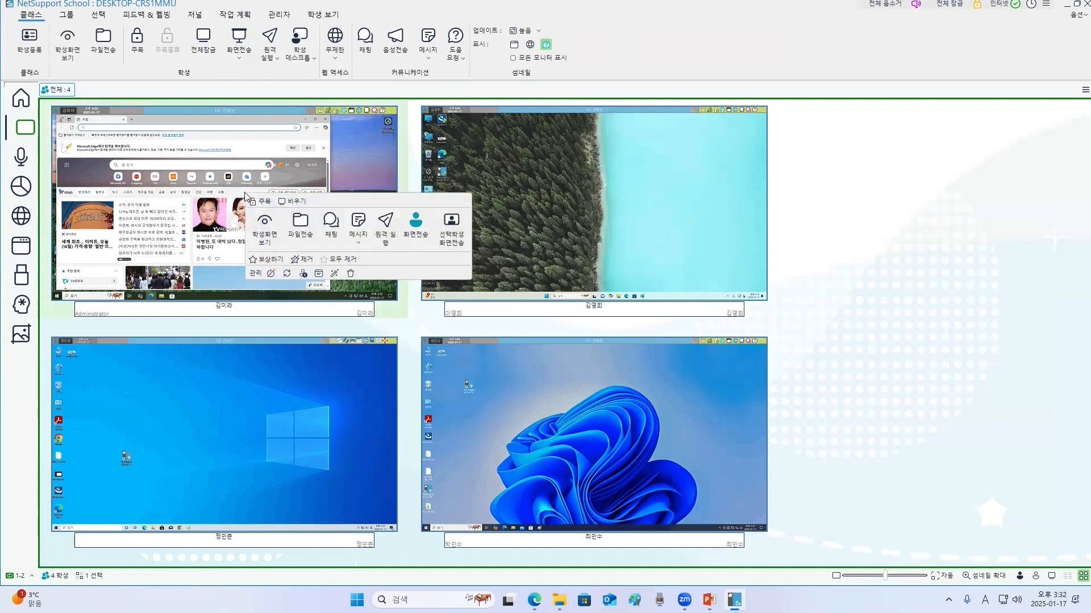
click(453, 233)
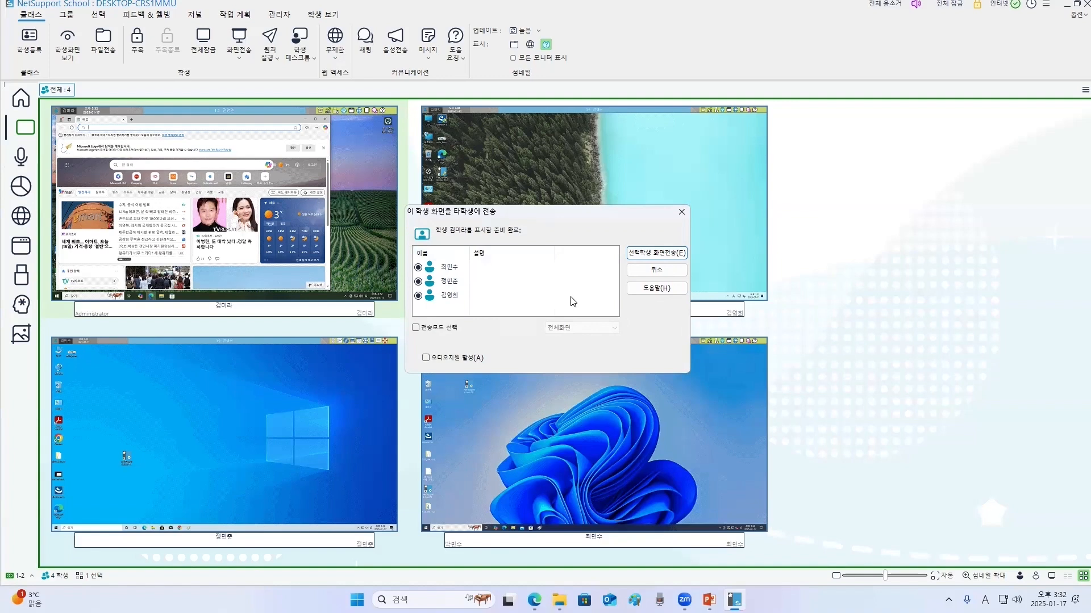
click(666, 257)
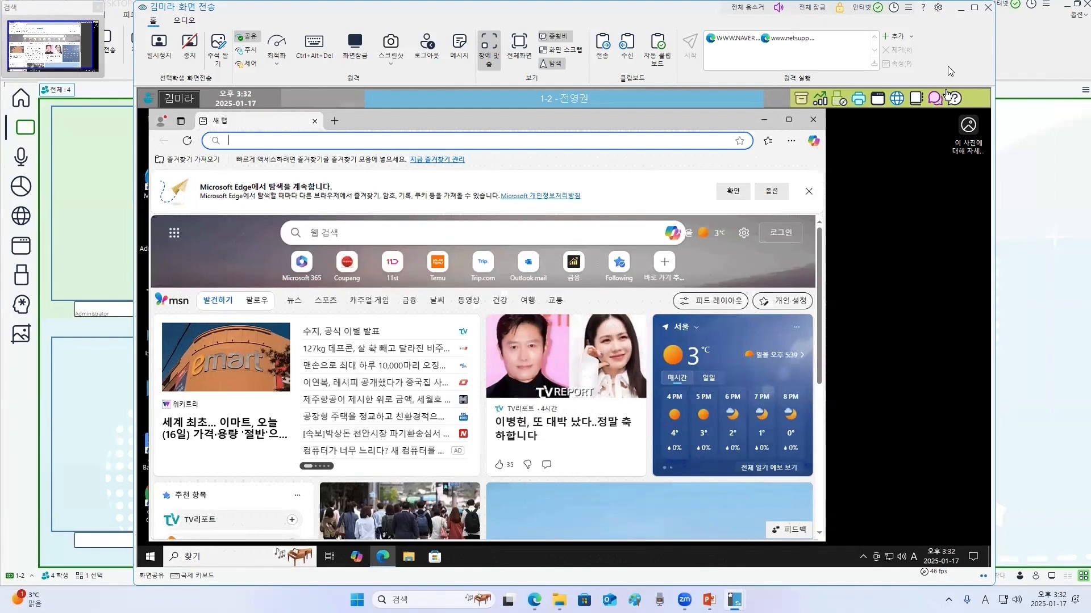
click(987, 7)
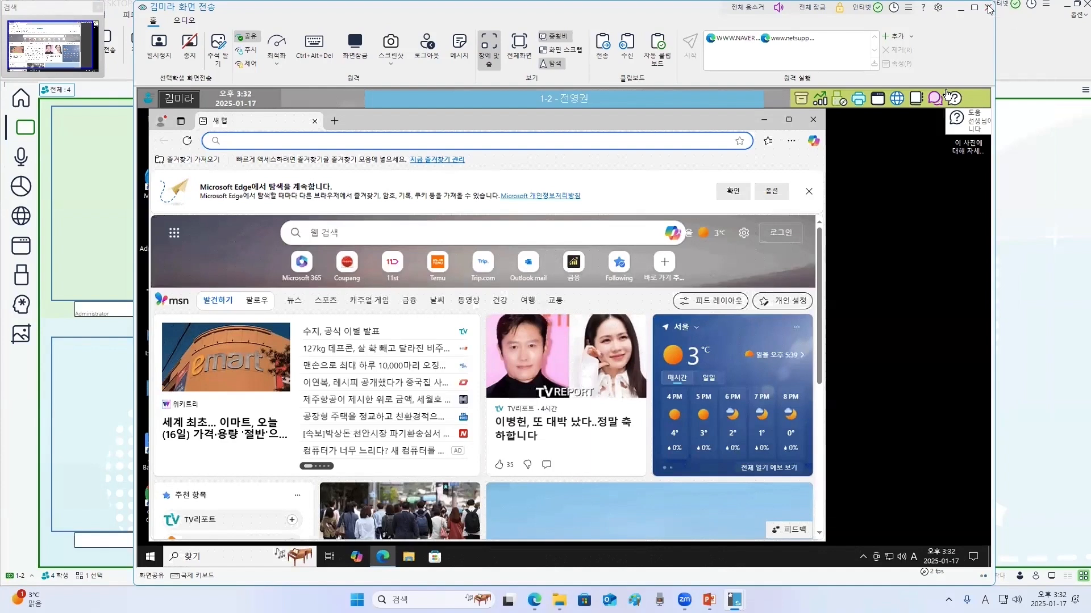
click(821, 435)
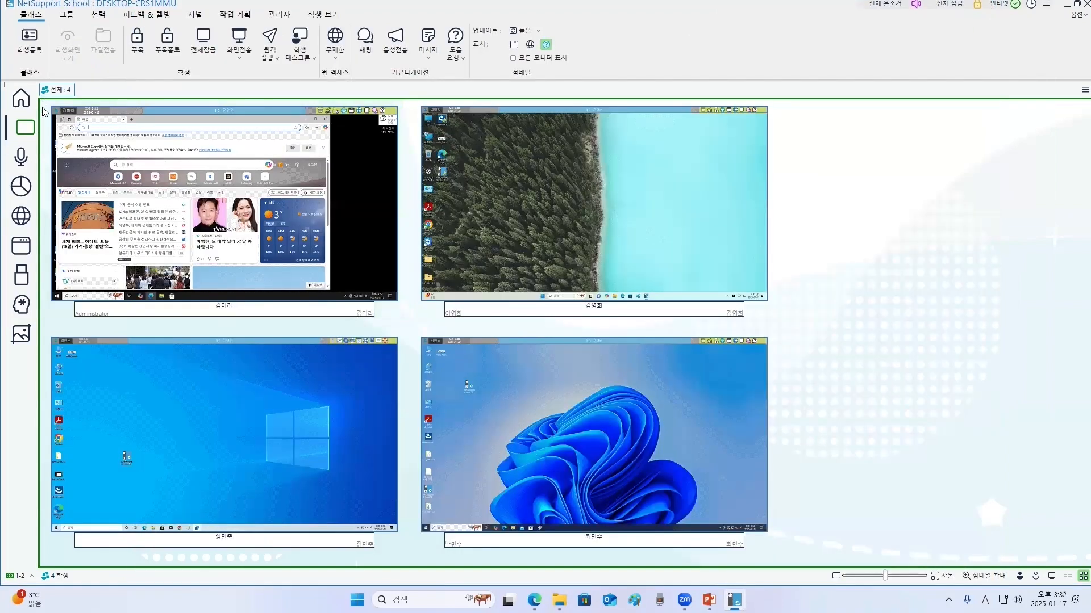
- Switch to the audio view, mute the second student's sound and then unmute it
click(24, 162)
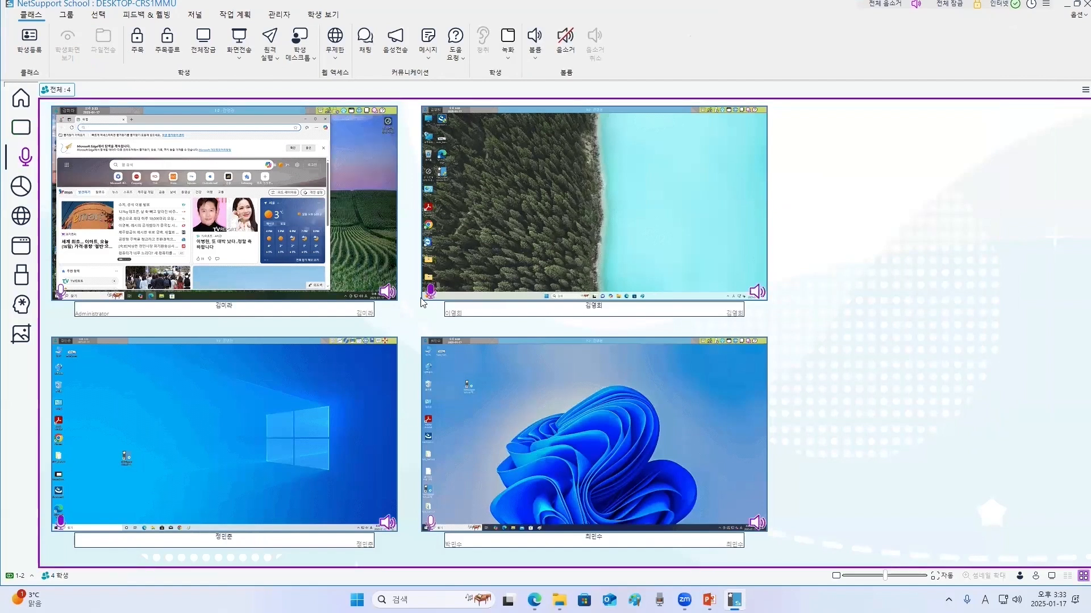
click(599, 249)
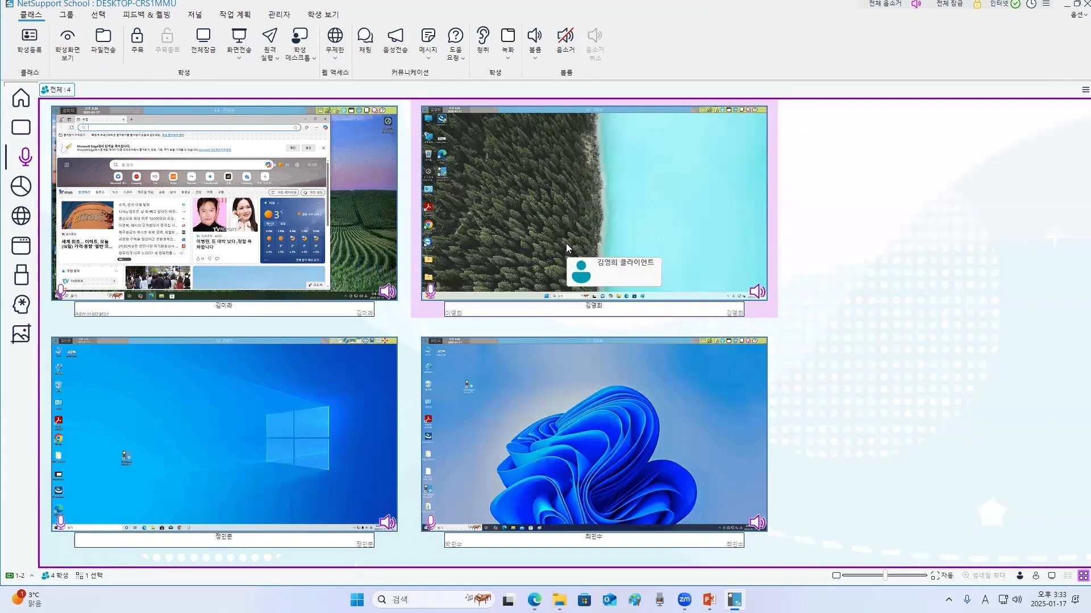
click(566, 44)
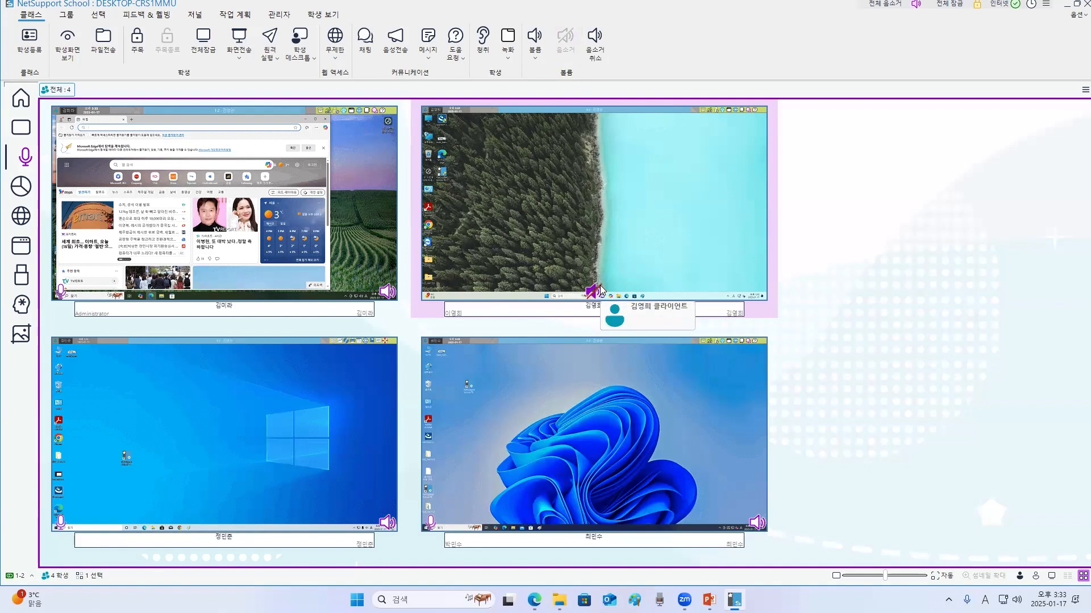
click(595, 43)
click(819, 410)
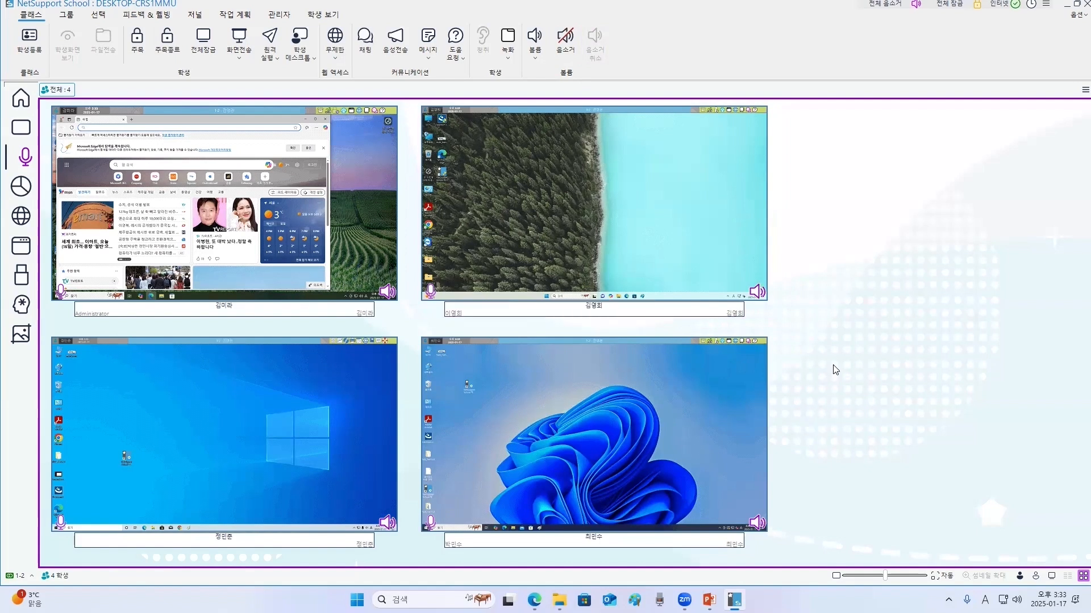
- Lock the second student's keyboard and mouse, then release the lock
click(659, 263)
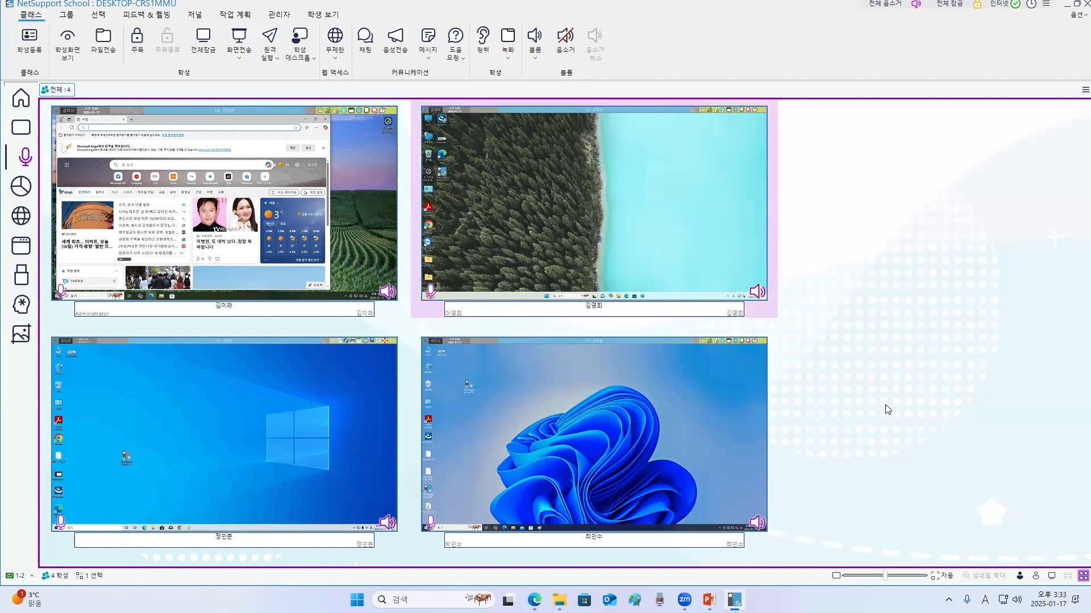
click(137, 46)
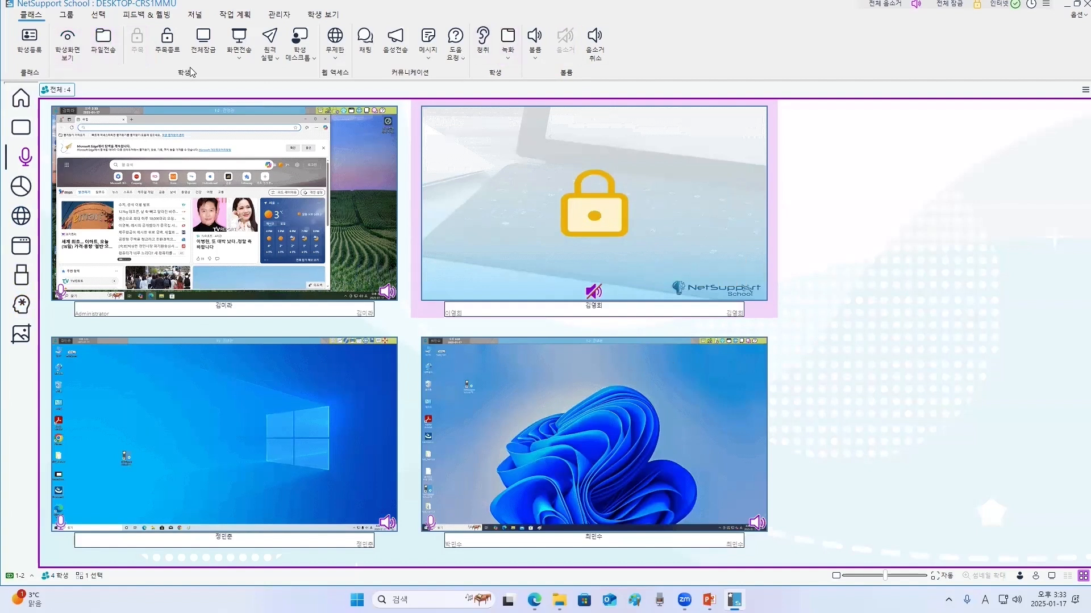
click(830, 328)
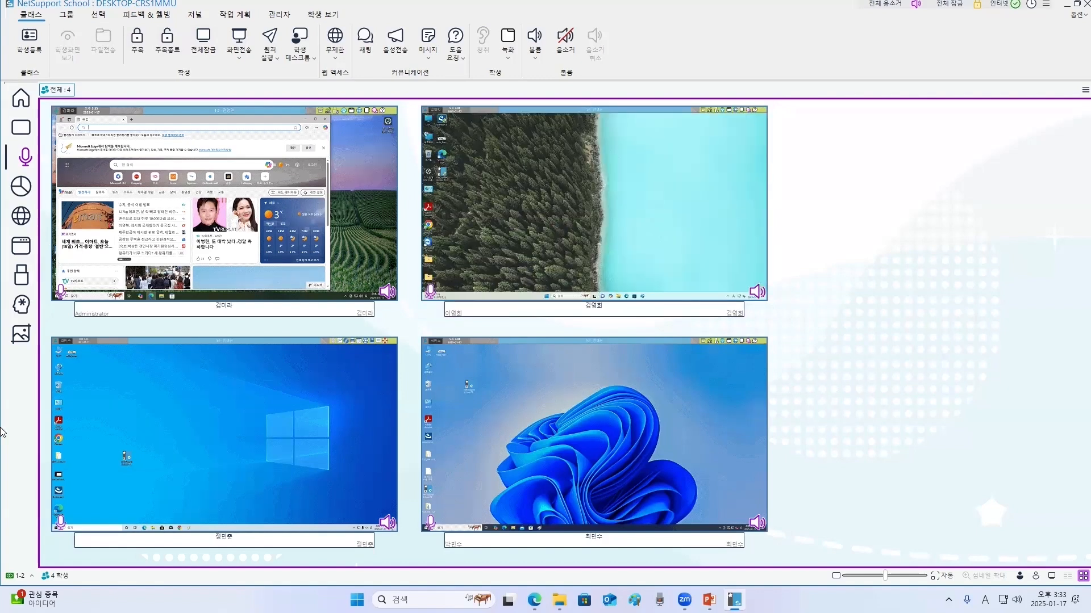
- Lock all four students' computers at once and then release them
drag(857, 502, 45, 165)
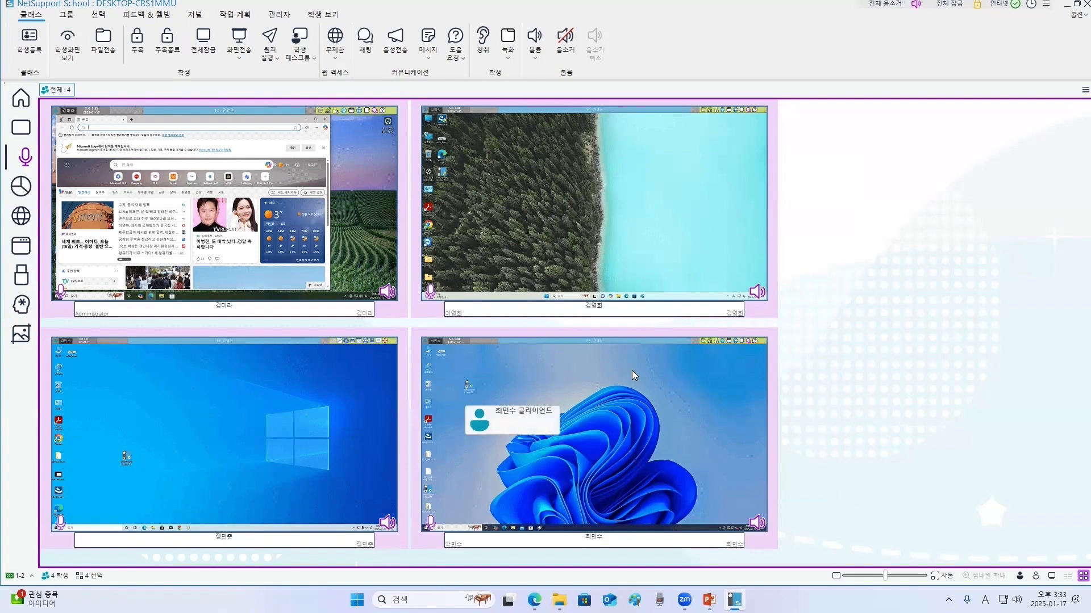
click(828, 331)
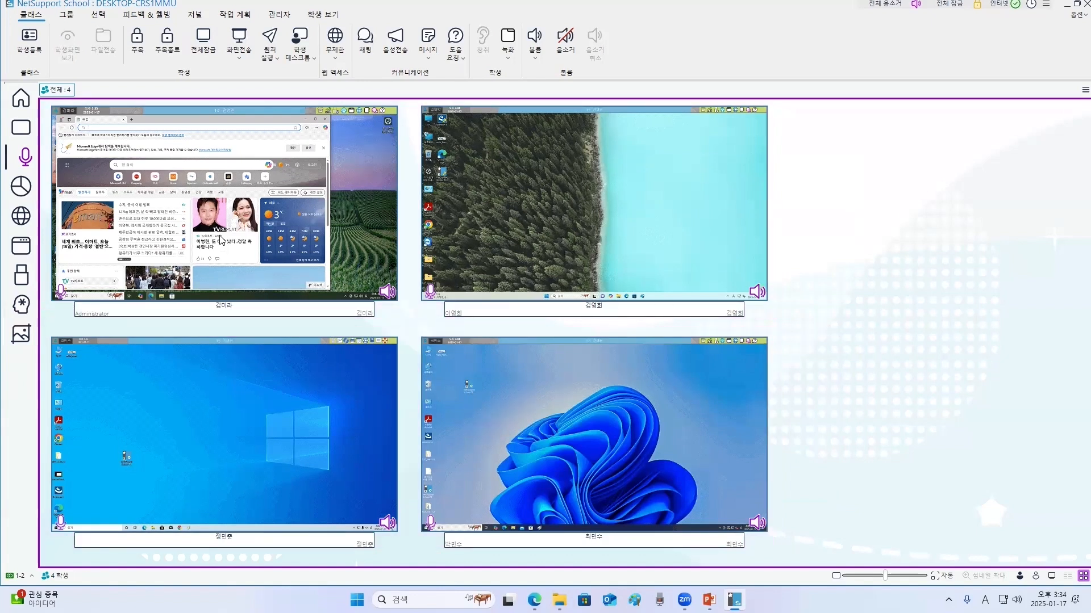
click(137, 38)
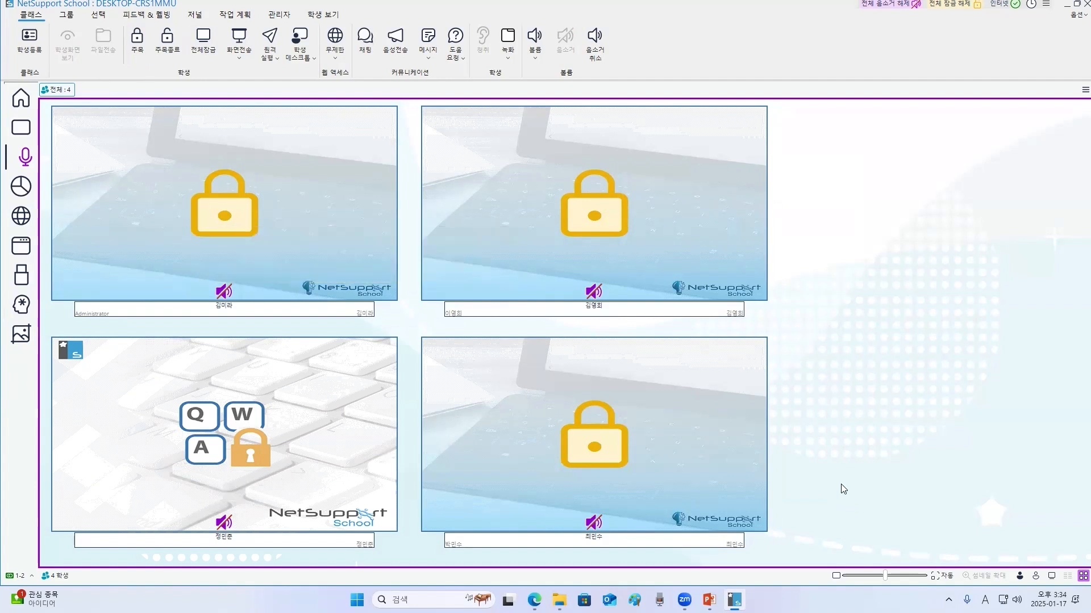
click(168, 43)
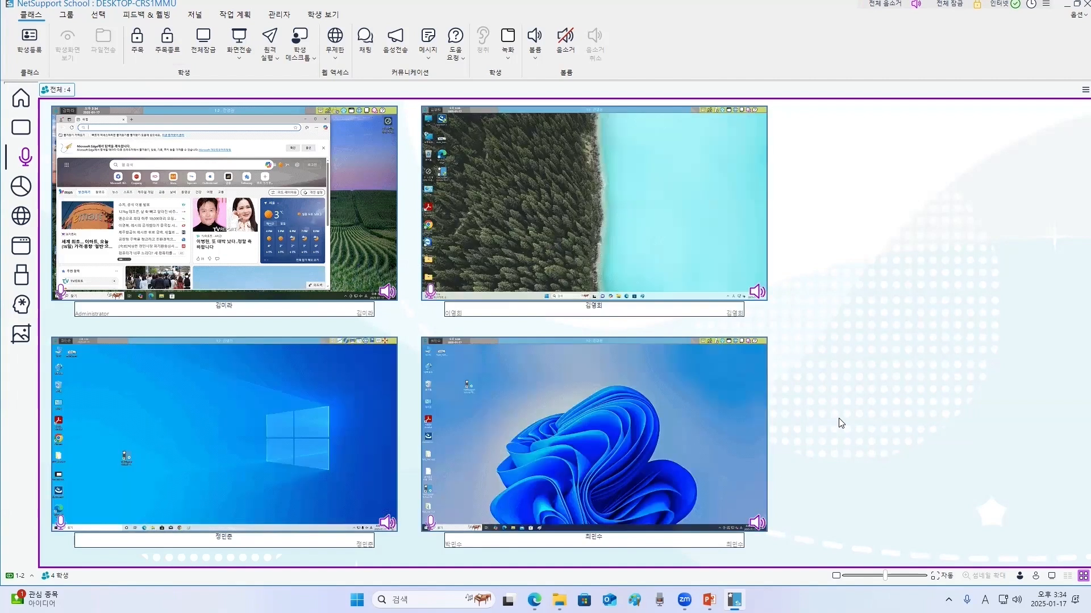
- Open the survey view and paste the question '다음 주 현장학습 요일은 언제로 할까요?' from the notes file
click(25, 187)
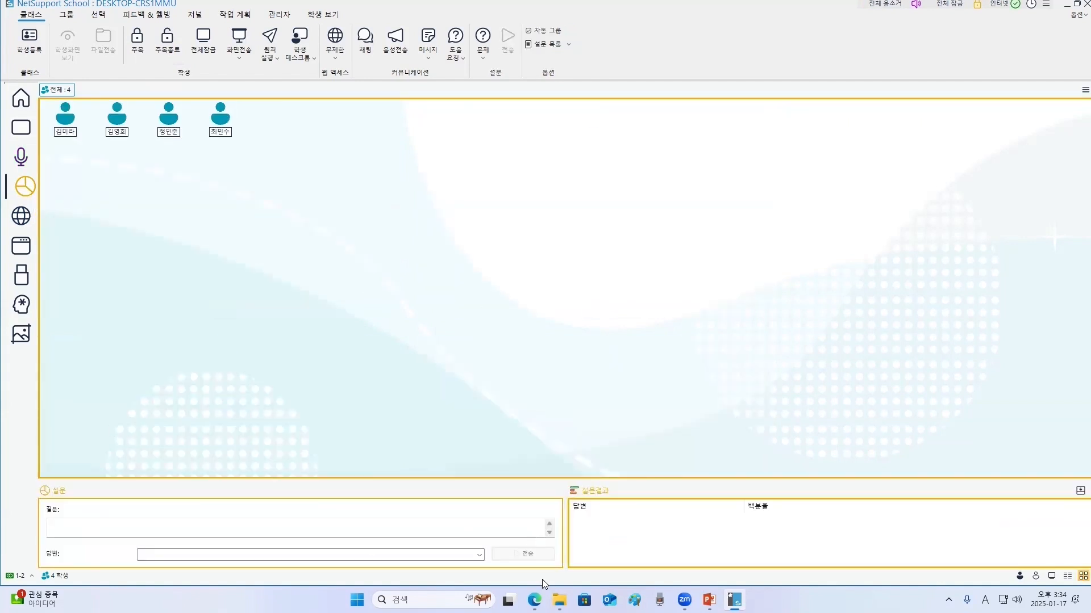
click(432, 600)
click(434, 318)
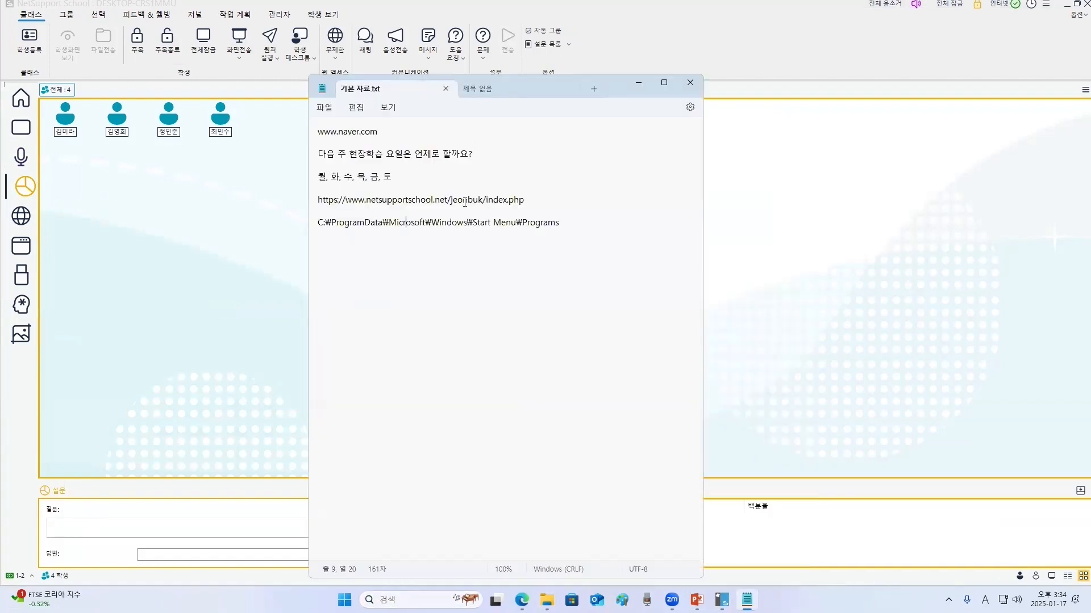
drag(500, 161, 280, 154)
key(ctrl+c)
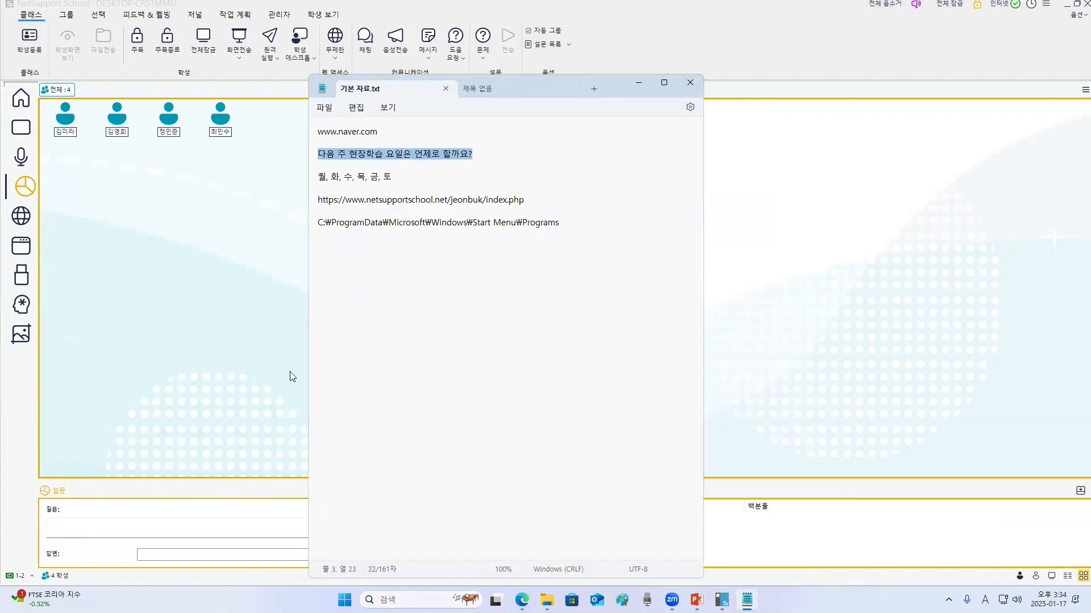
click(184, 526)
key(ctrl+v)
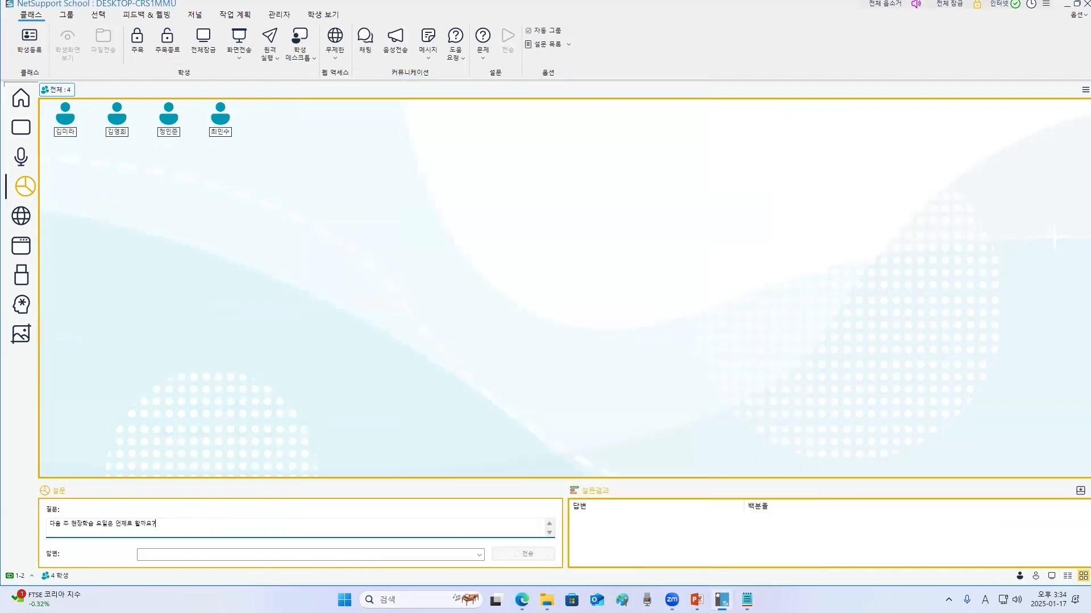
- Paste the answers '월, 화, 수, 목, 금, 토' from the notes file and send the survey to the students
click(747, 600)
drag(407, 182, 282, 185)
key(ctrl+c)
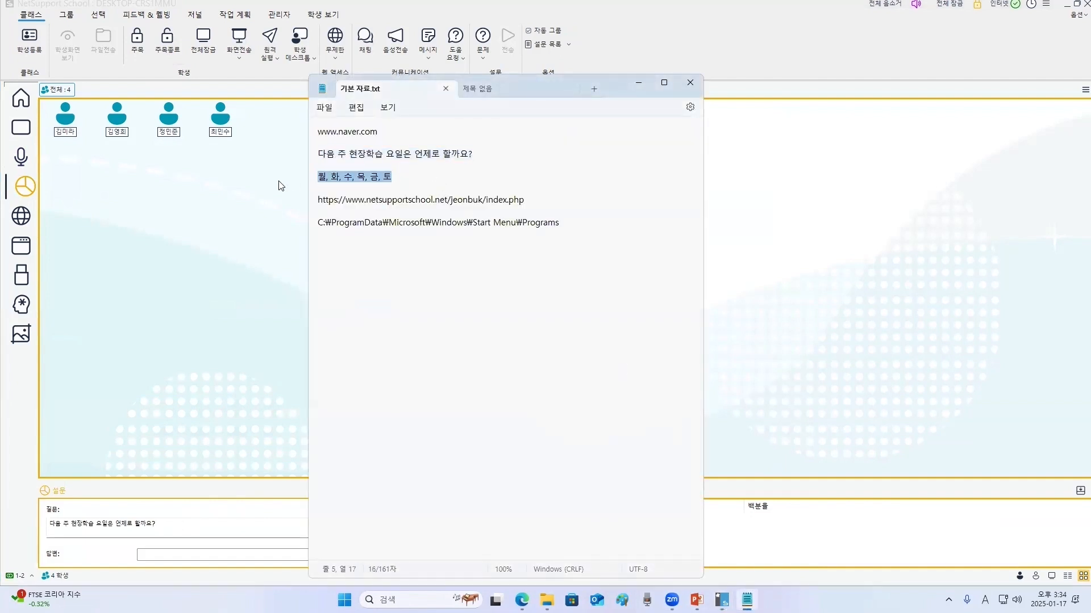
click(639, 84)
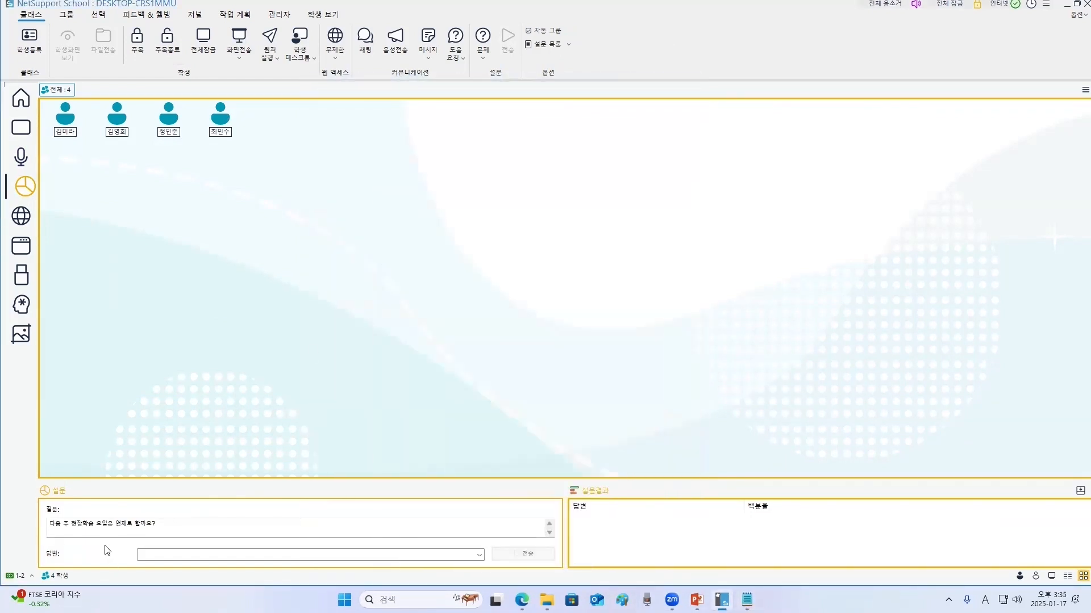
click(170, 555)
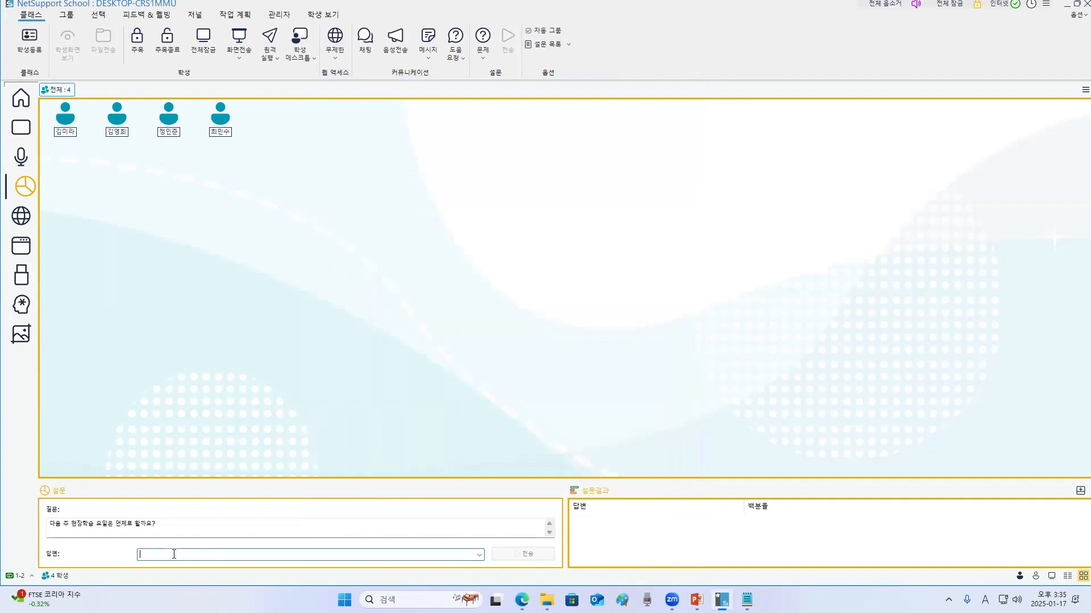
key(ctrl+v)
click(538, 557)
- Return to the monitoring view, open the first student's remote view, answer the survey with 월 and close it
click(21, 127)
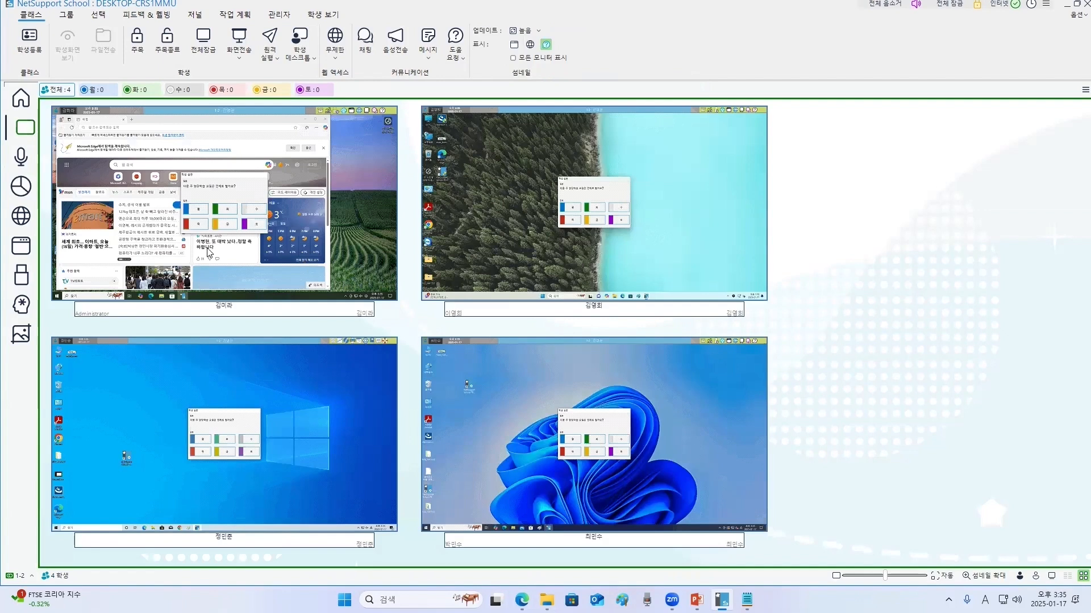
click(232, 215)
double_click(233, 216)
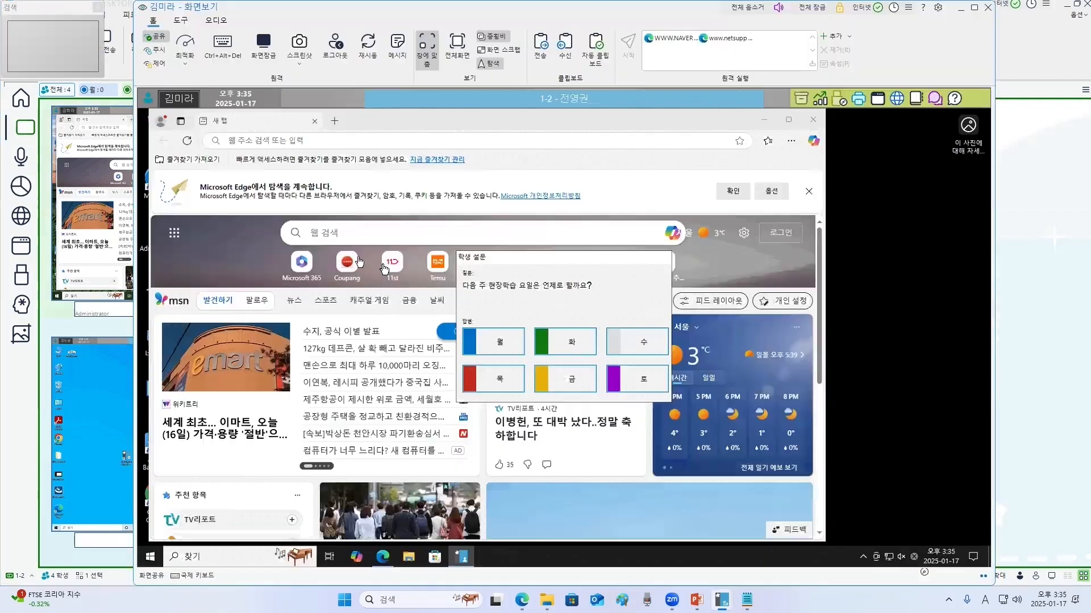
double_click(498, 343)
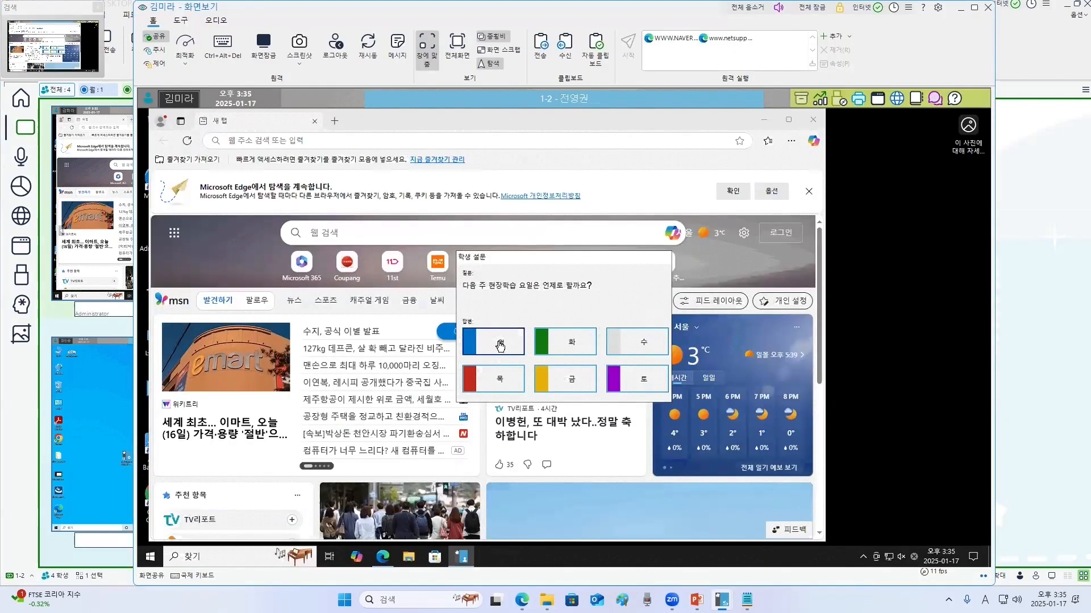
click(988, 7)
- Open the second student's screen in a remote view
click(586, 213)
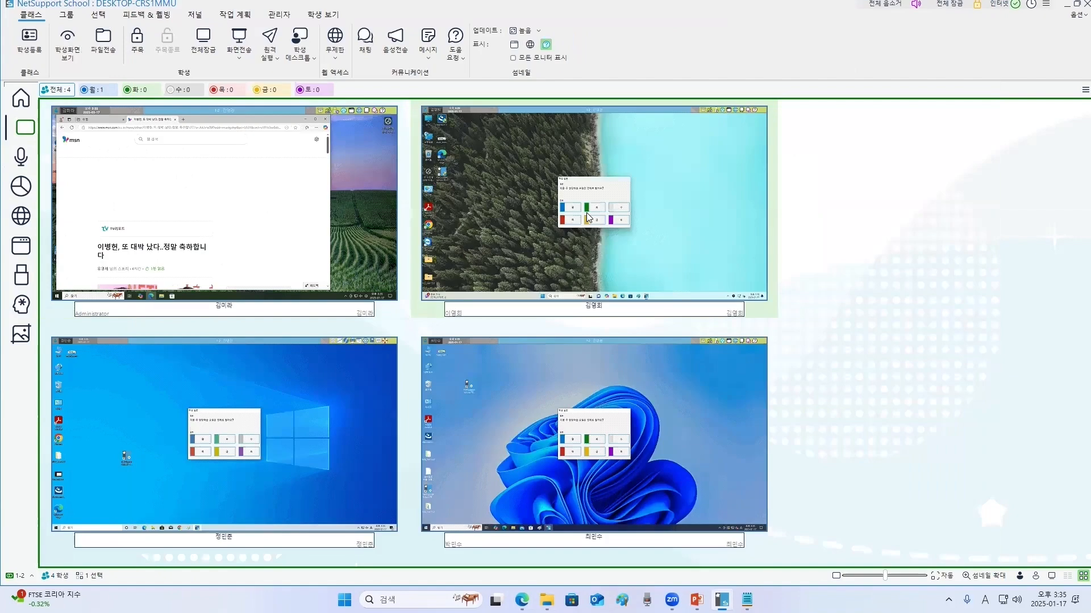
double_click(586, 212)
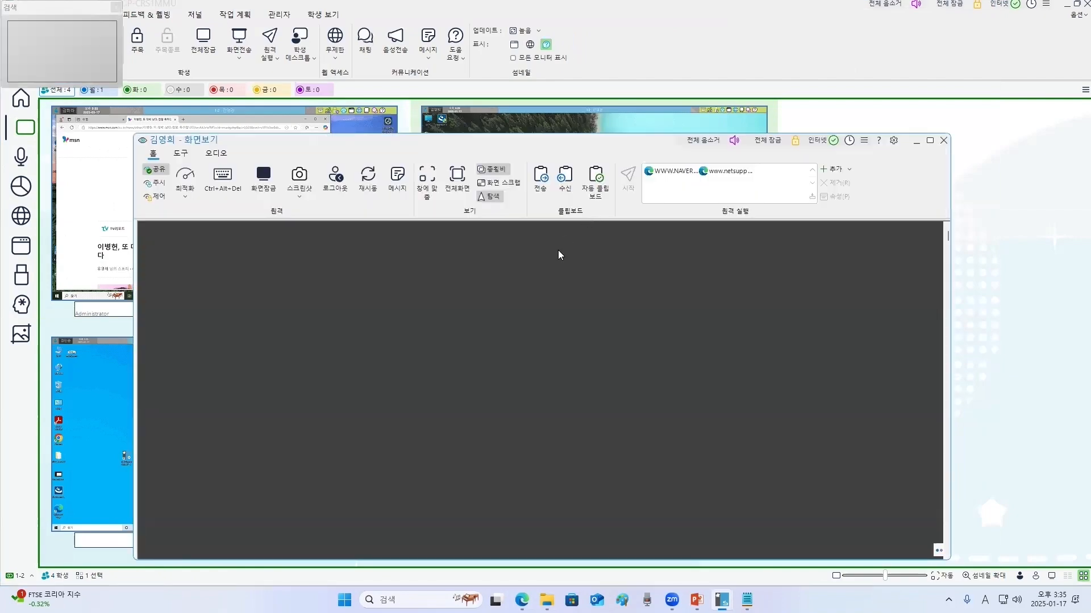
click(477, 411)
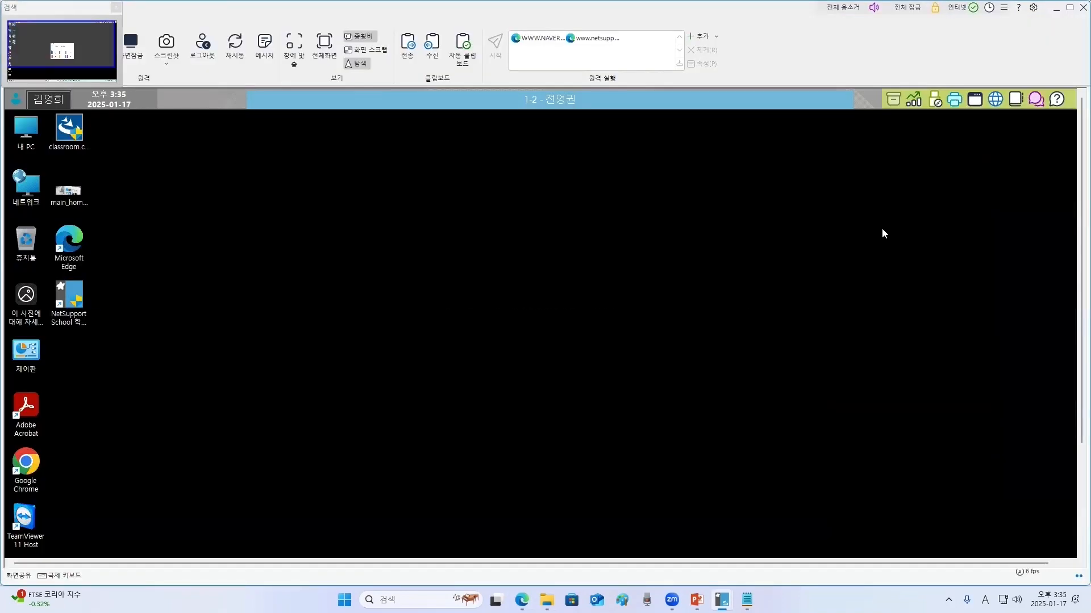
- Close the second student's remote view, open the third student's remote view, answer the survey with 화 and close it
drag(1036, 34, 922, 101)
click(971, 67)
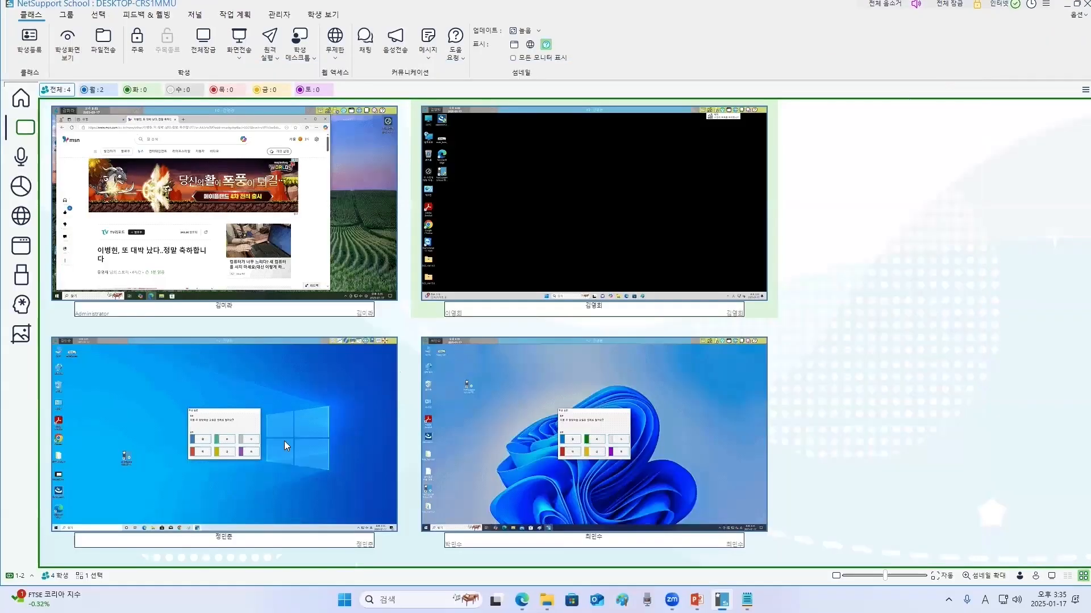
double_click(245, 458)
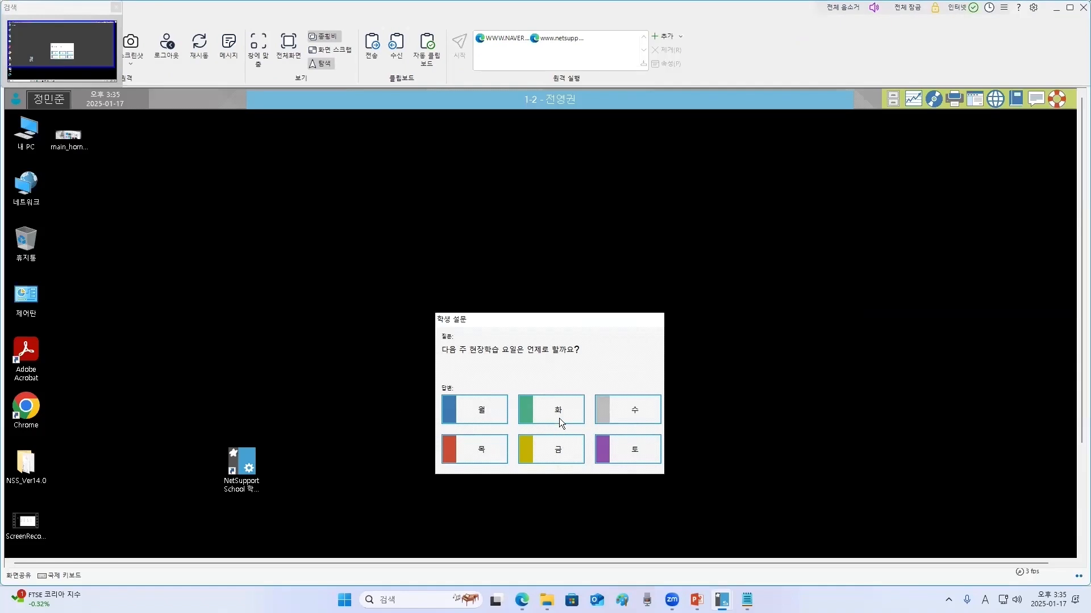
click(557, 409)
click(1069, 8)
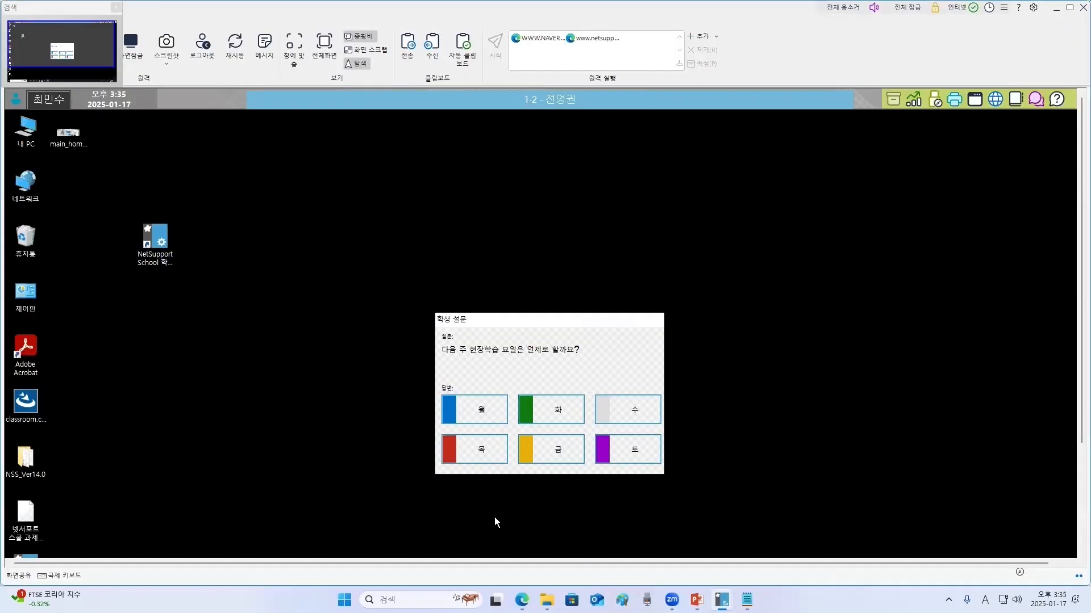
- On the fourth student's remote view, answer the survey with 금 and close the view
click(548, 452)
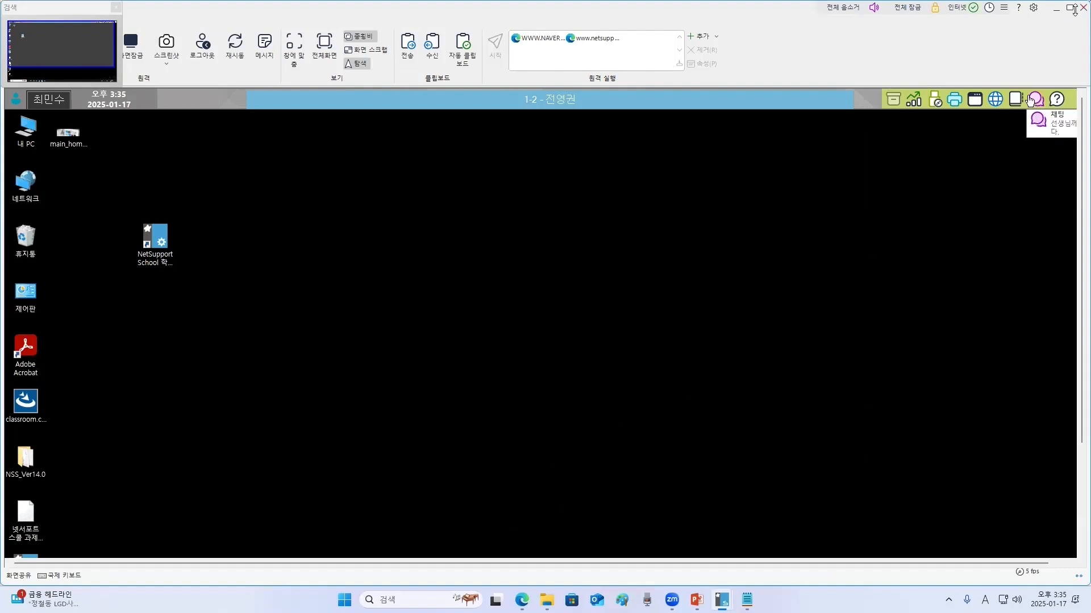
click(1082, 7)
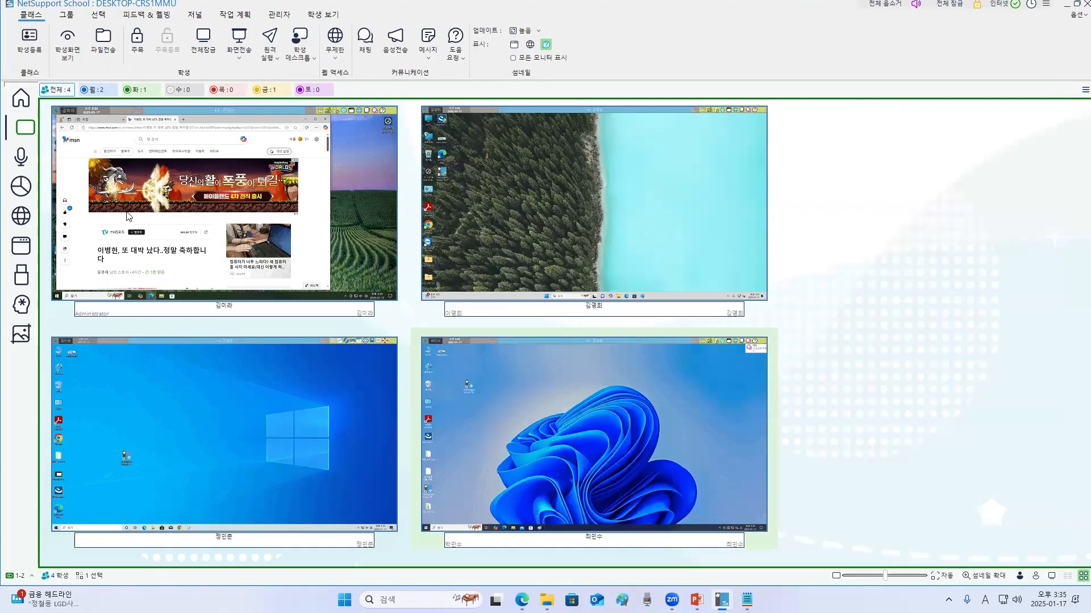
- Open the survey view, toggle auto grouping, and browse the students grouped by the answers 월, 화, 금 and all
click(21, 186)
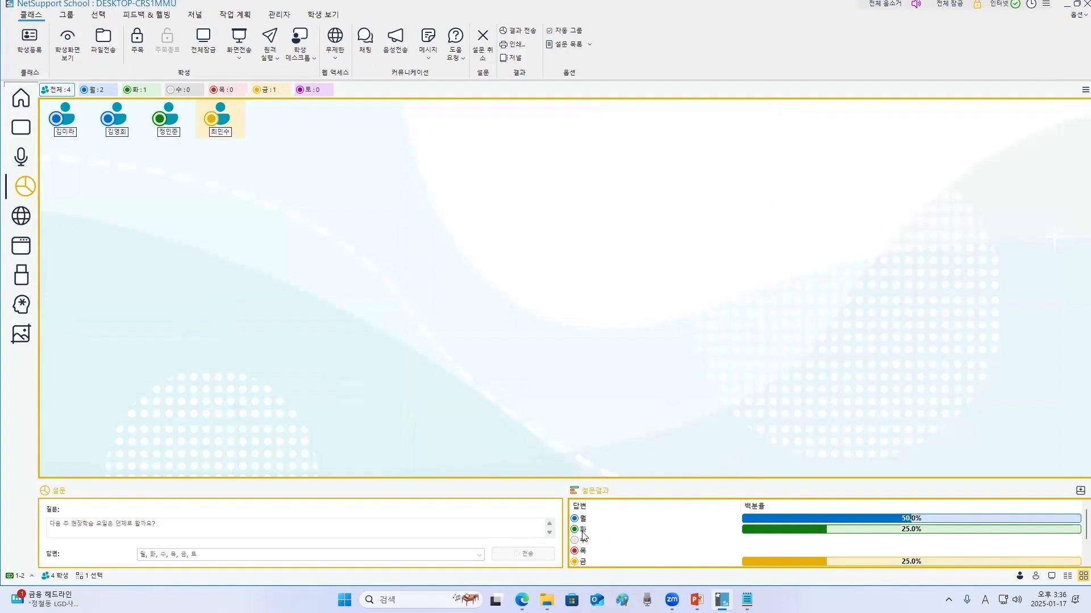
click(301, 235)
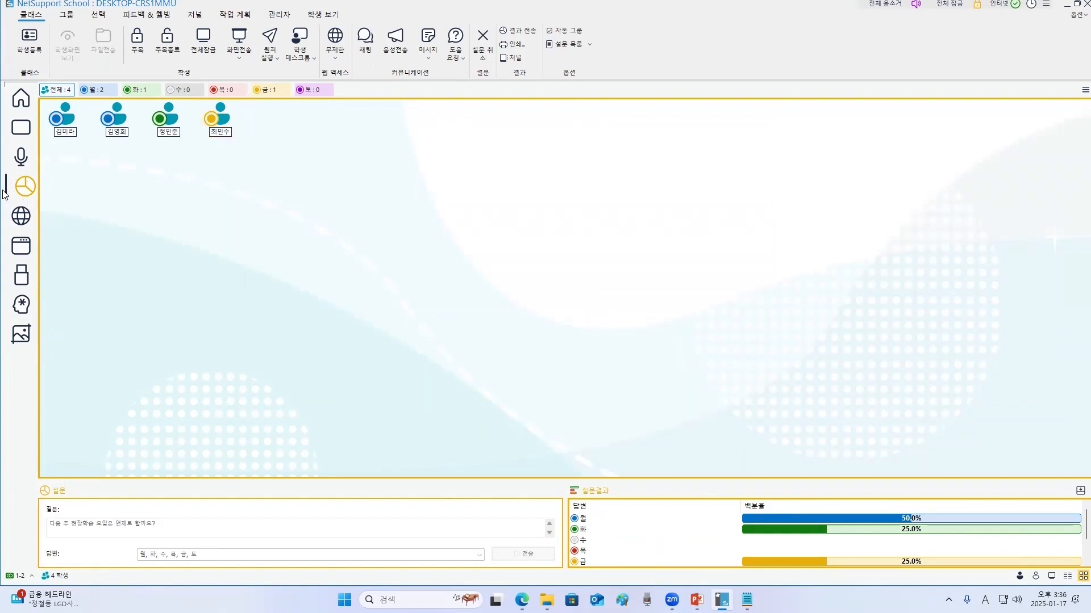
click(548, 31)
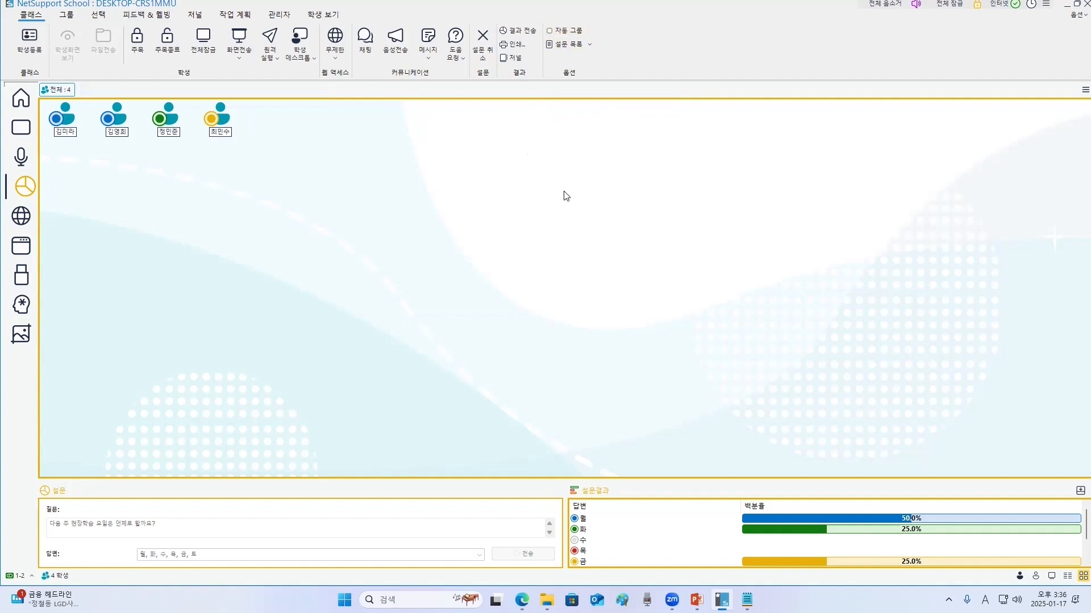
click(550, 31)
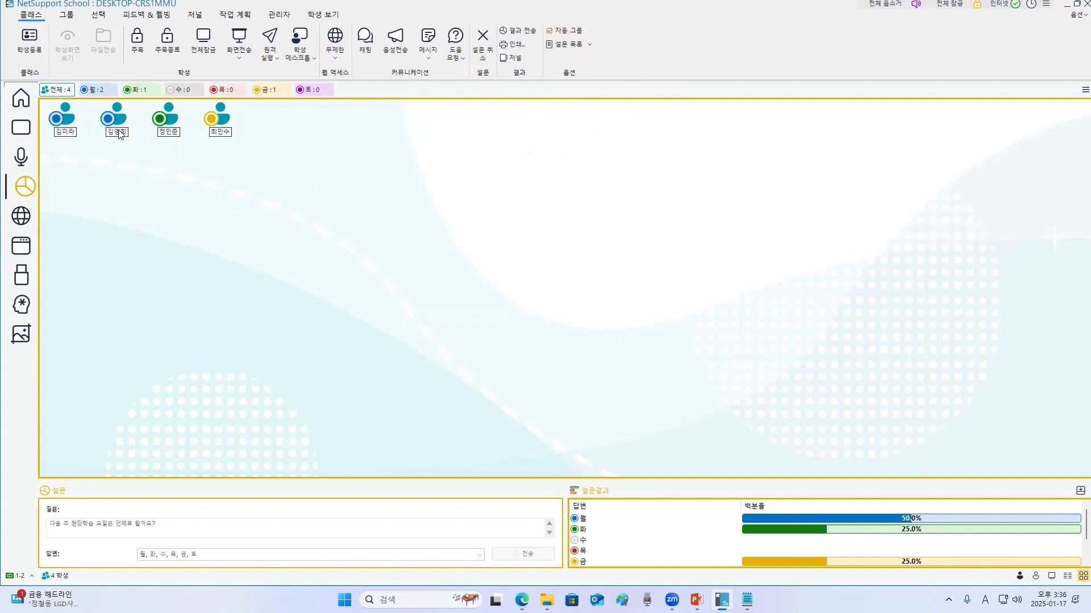
click(97, 91)
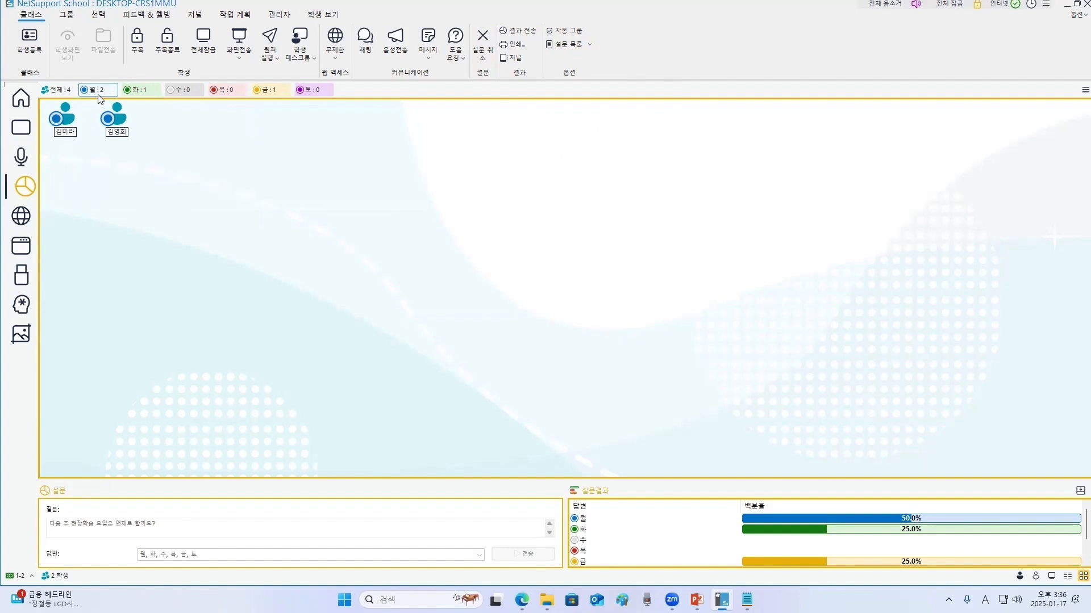
click(141, 91)
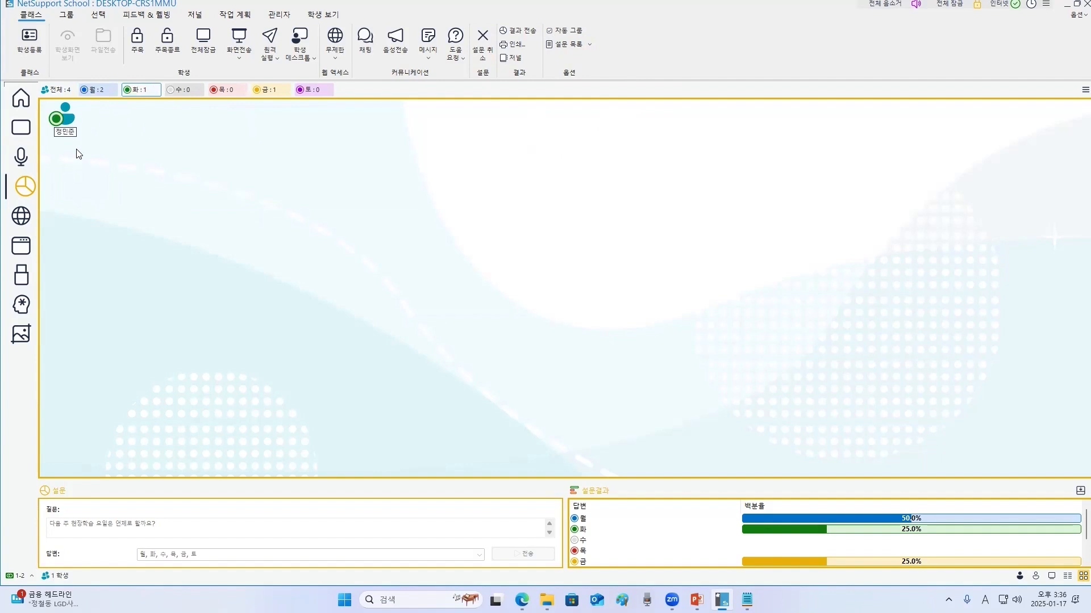
click(267, 91)
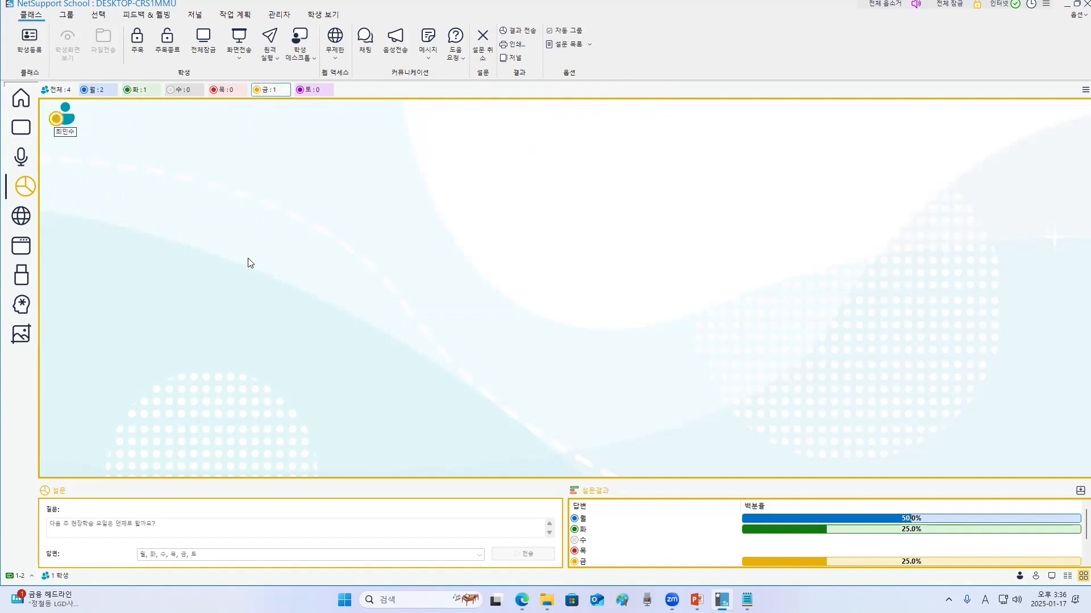
click(56, 89)
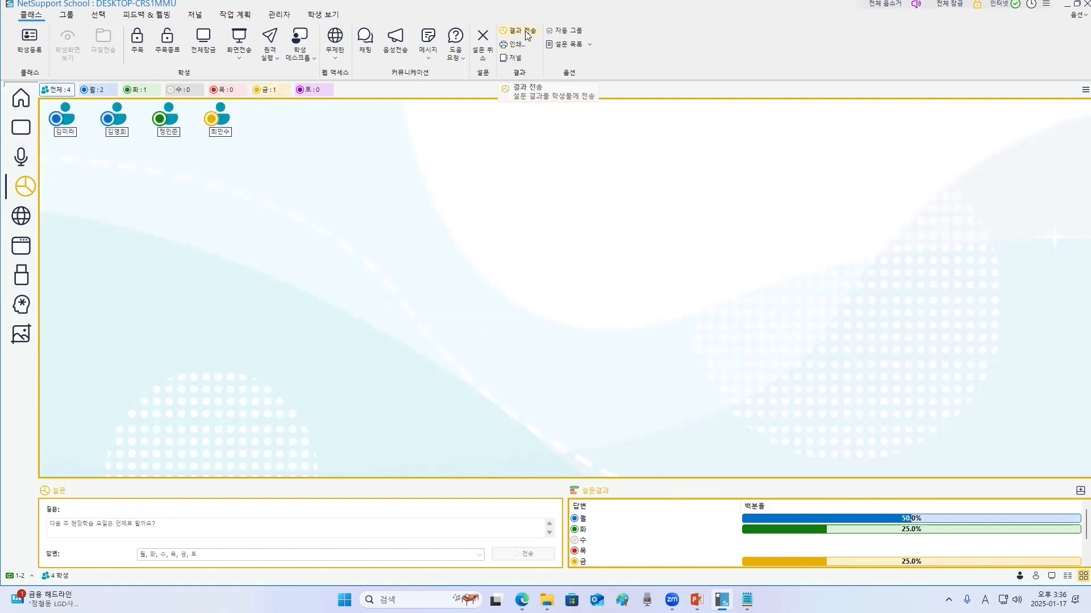
- Open the second student's screen in a remote view to check the survey result chart, then close it
click(25, 134)
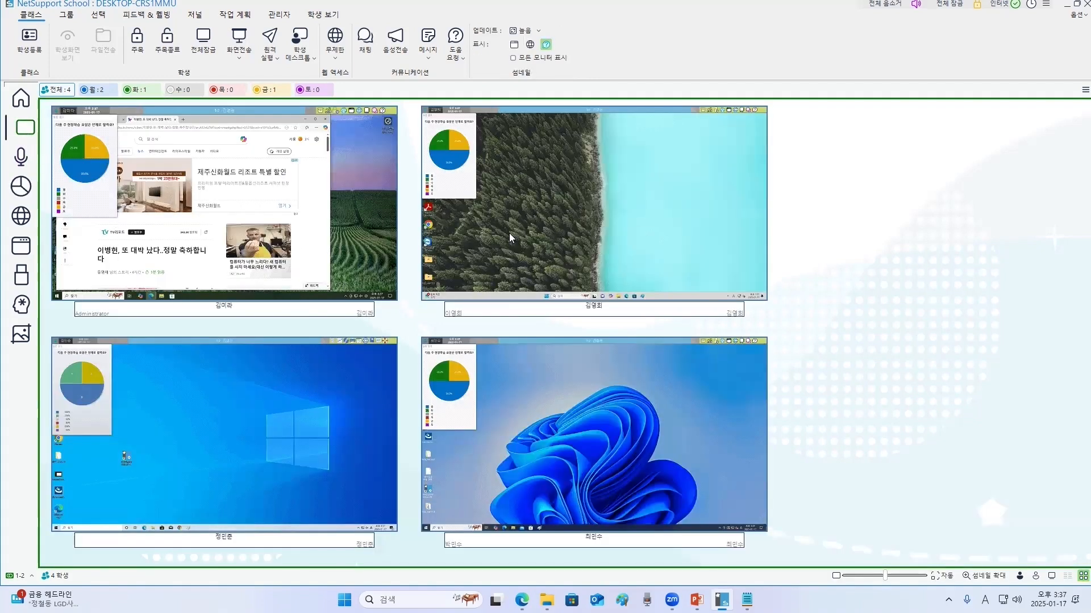
double_click(511, 236)
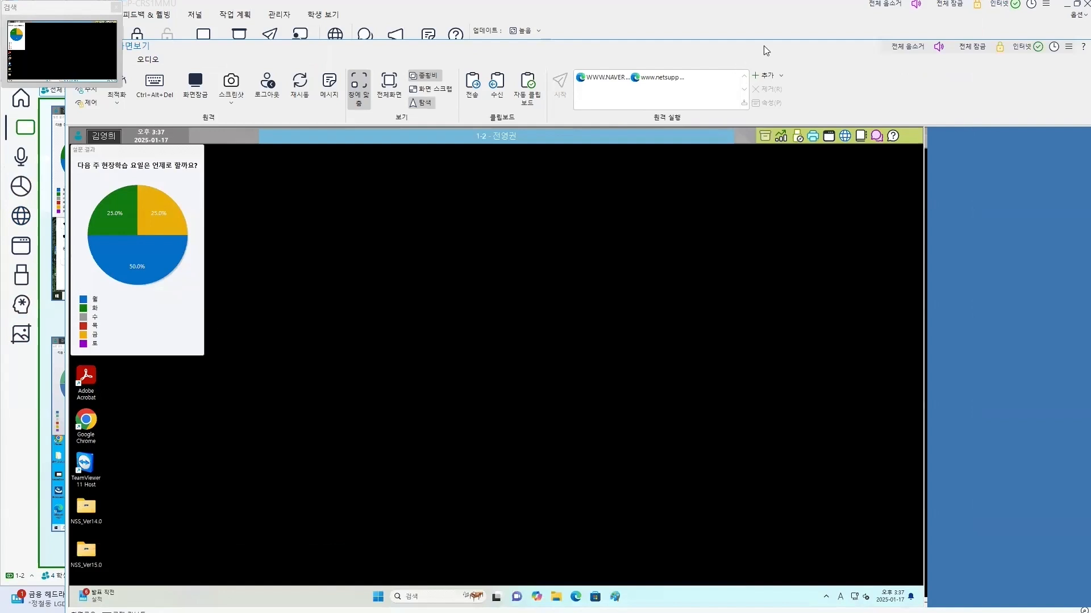
drag(764, 47, 696, 43)
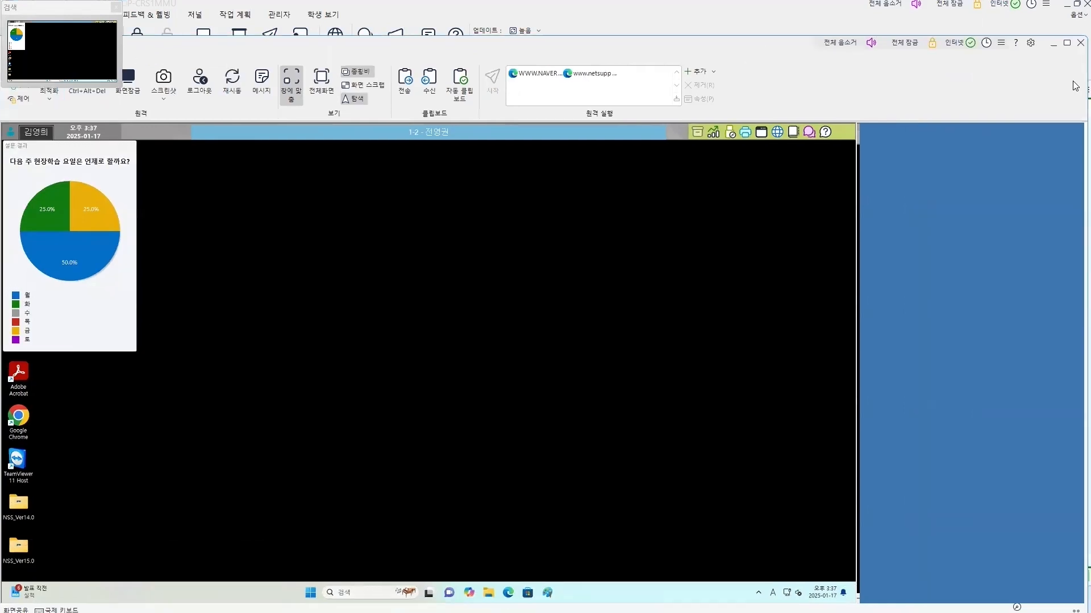
click(1074, 42)
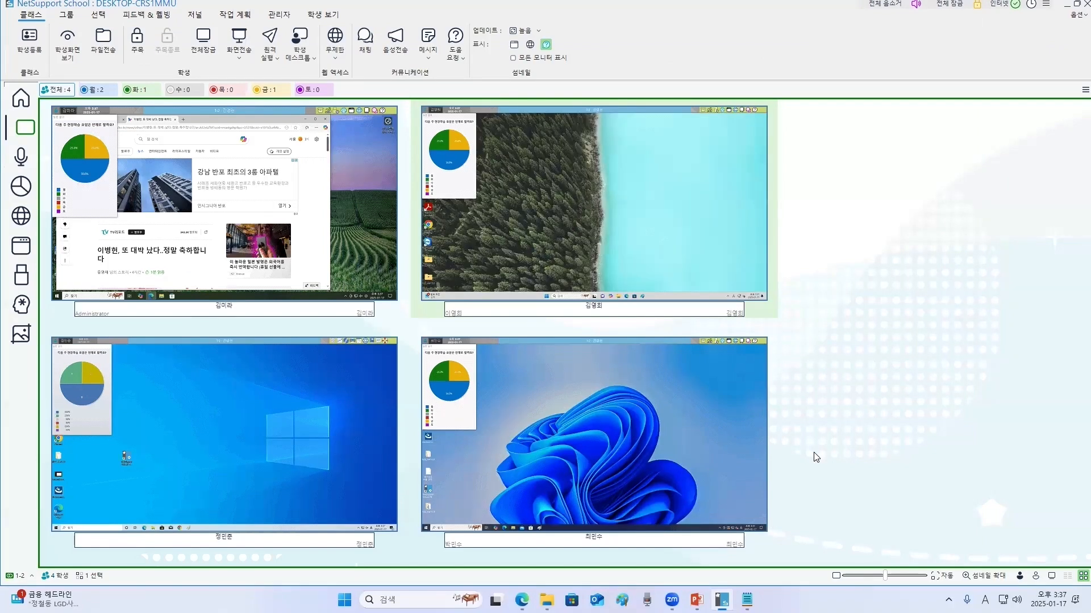
click(25, 192)
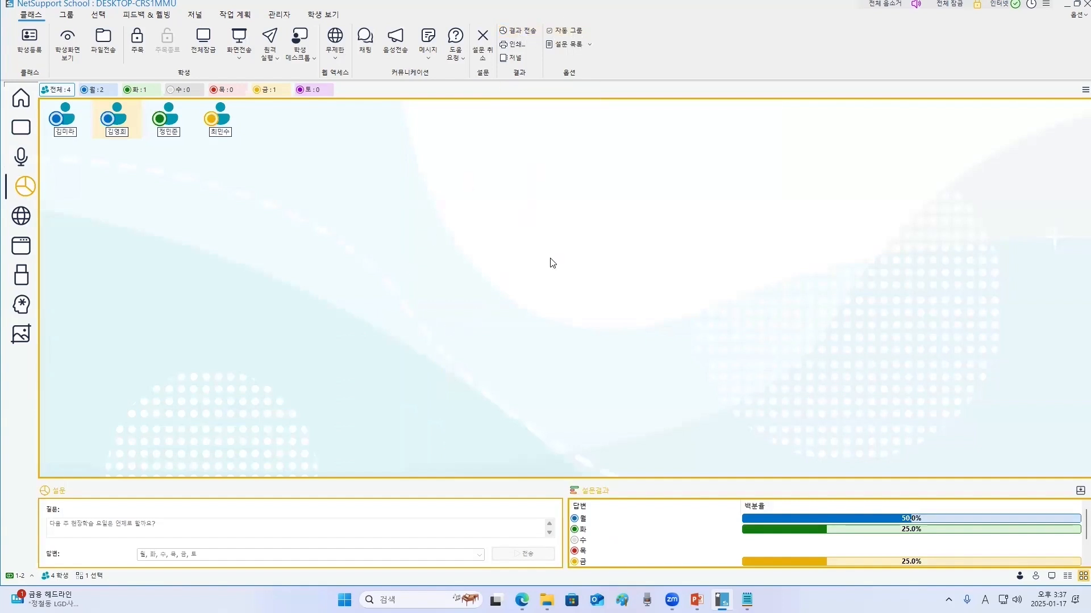
click(484, 189)
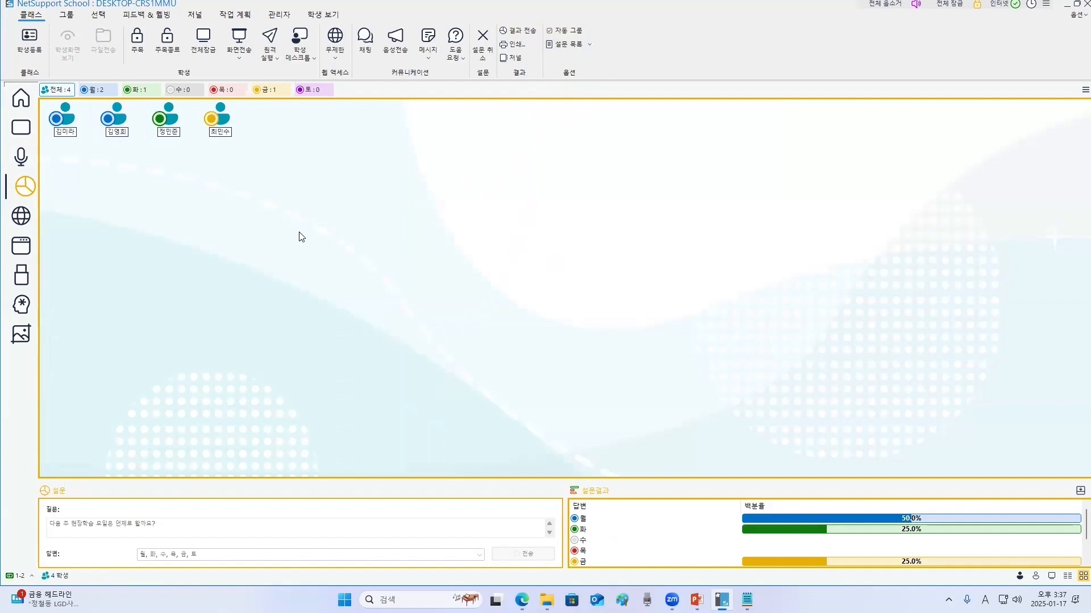
click(23, 223)
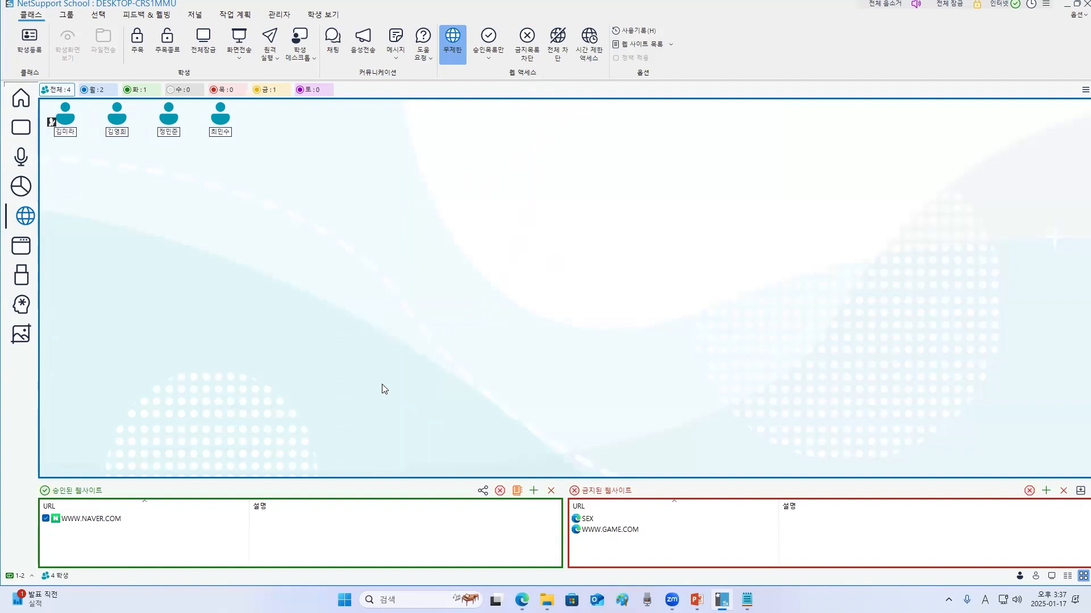
click(533, 492)
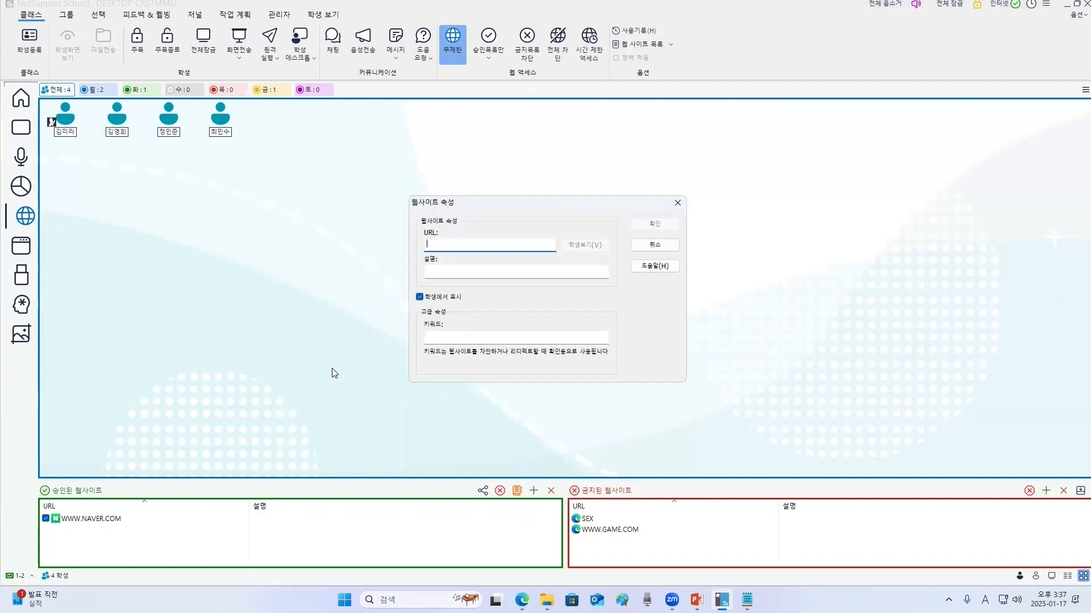
text(www.google.com)
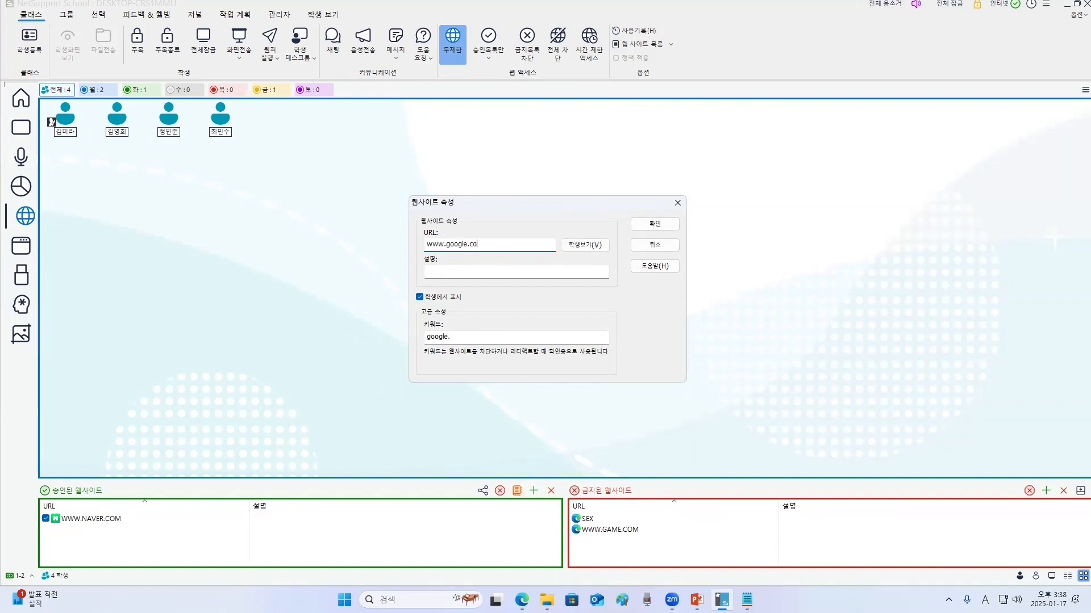
click(655, 224)
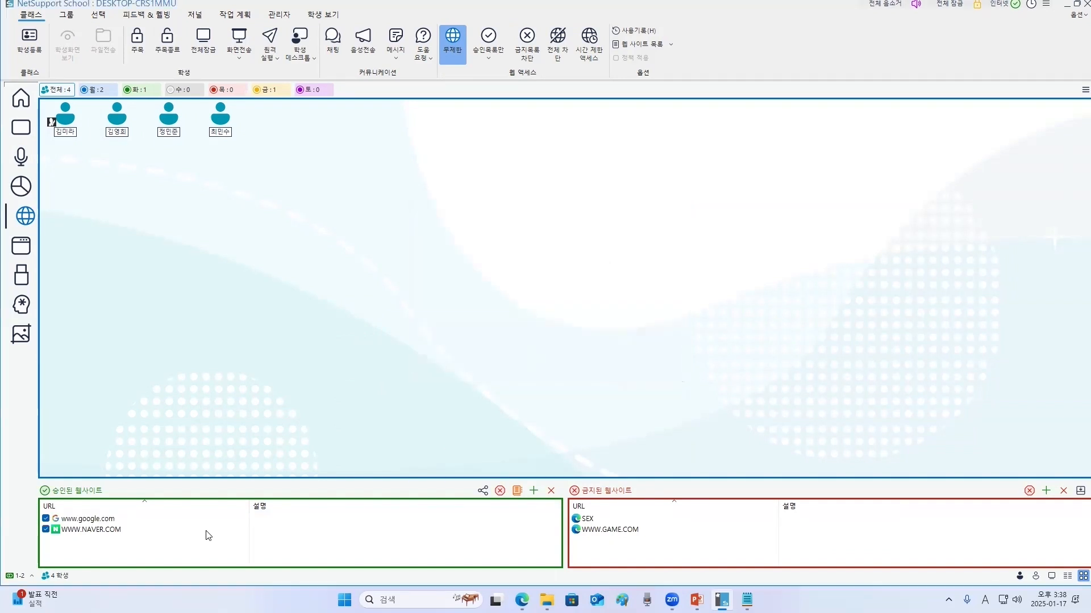
- Remove the SEX entry from the restricted websites list
click(590, 518)
click(1063, 490)
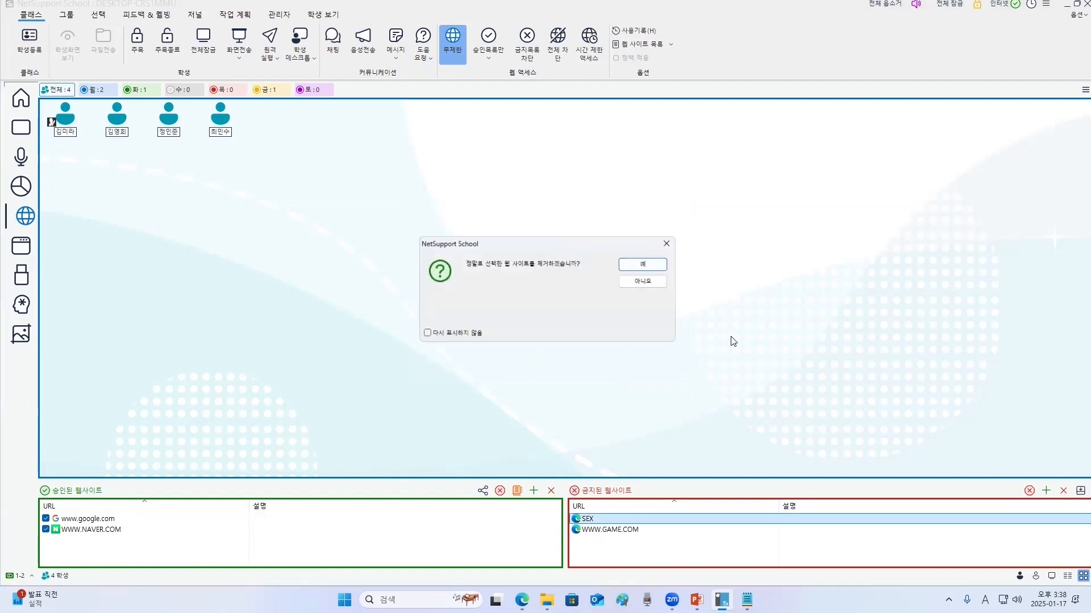
click(653, 266)
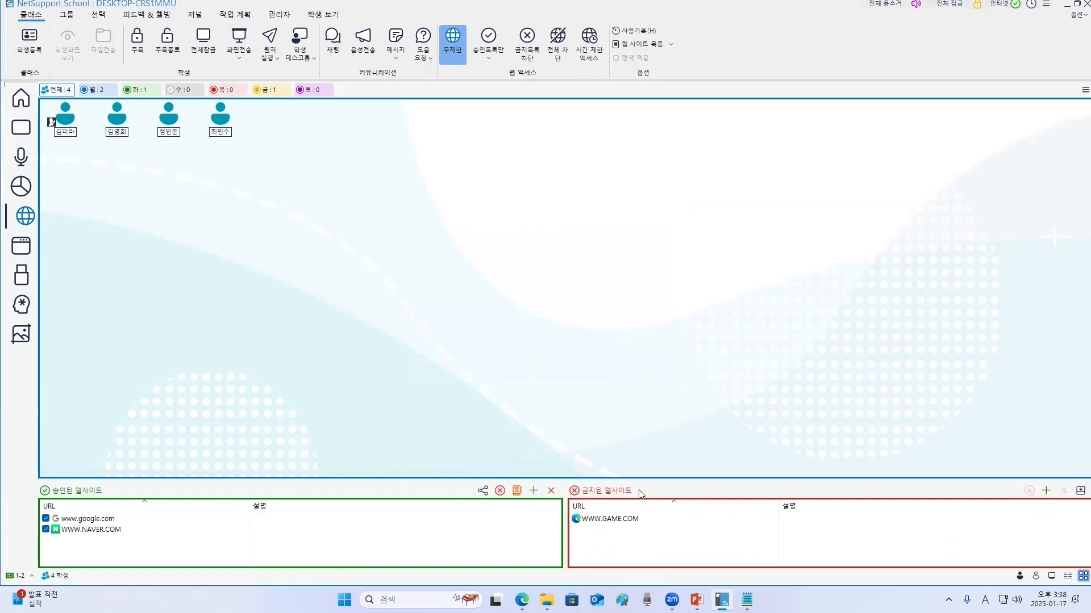
- Add sex as a new entry to the restricted websites list
click(625, 522)
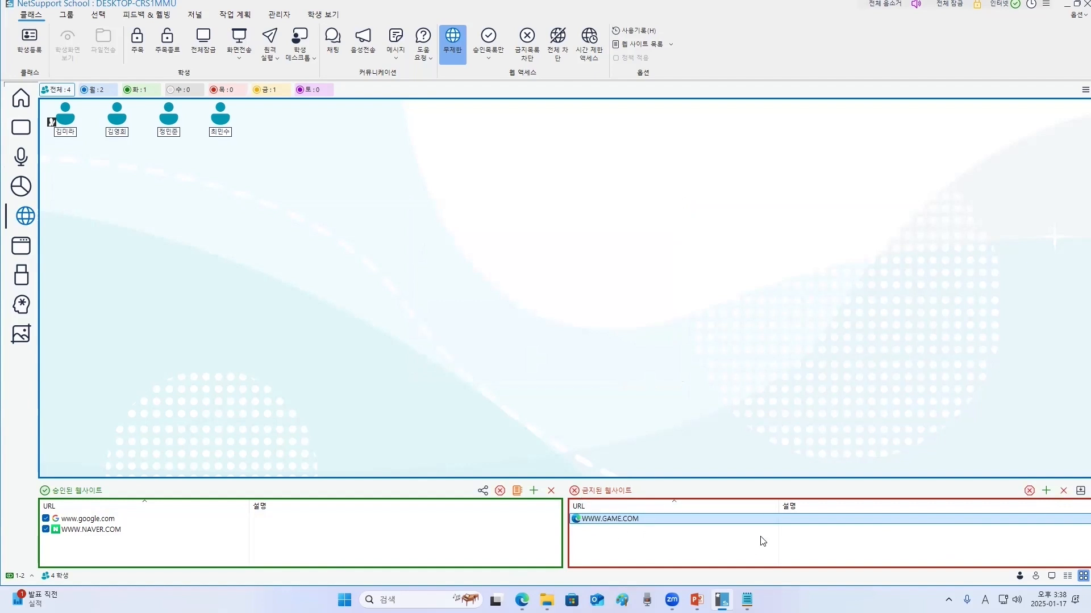
click(1046, 491)
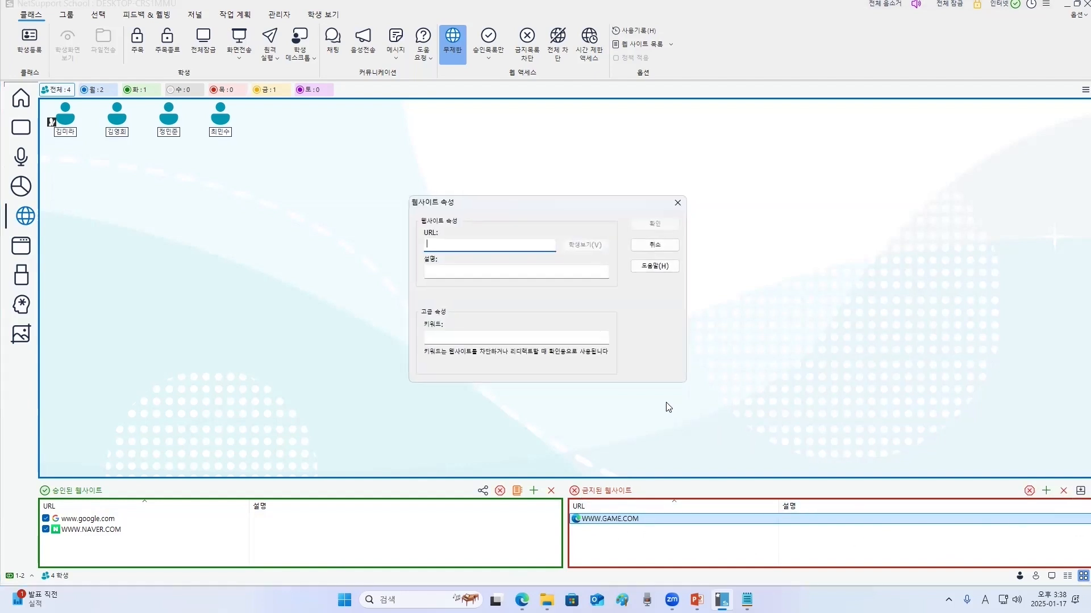
text(sex)
click(655, 224)
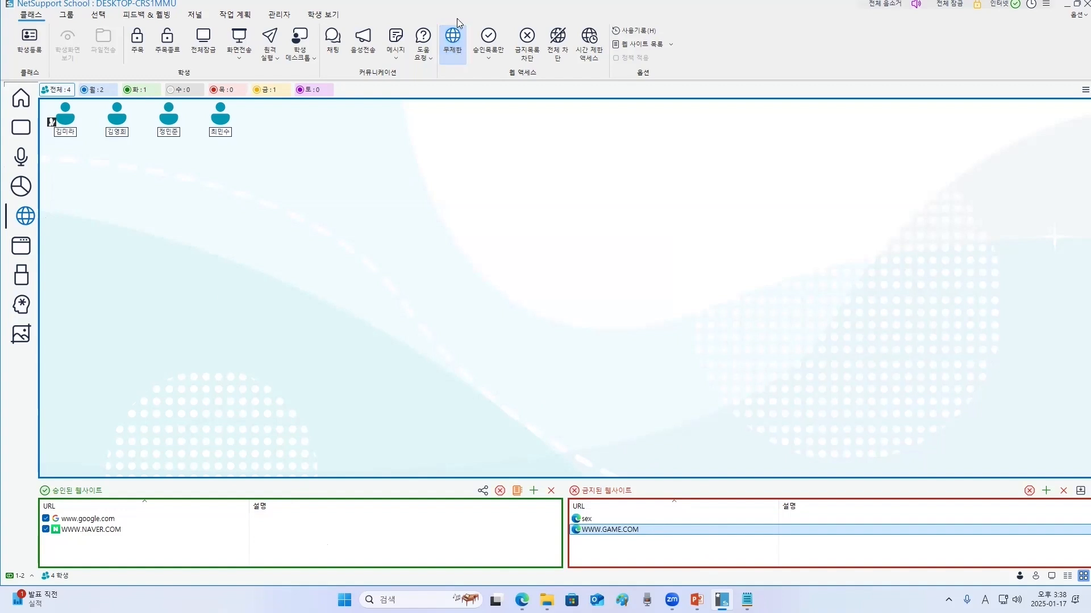
- Restrict students' web access to the approved websites list only
click(454, 58)
click(492, 52)
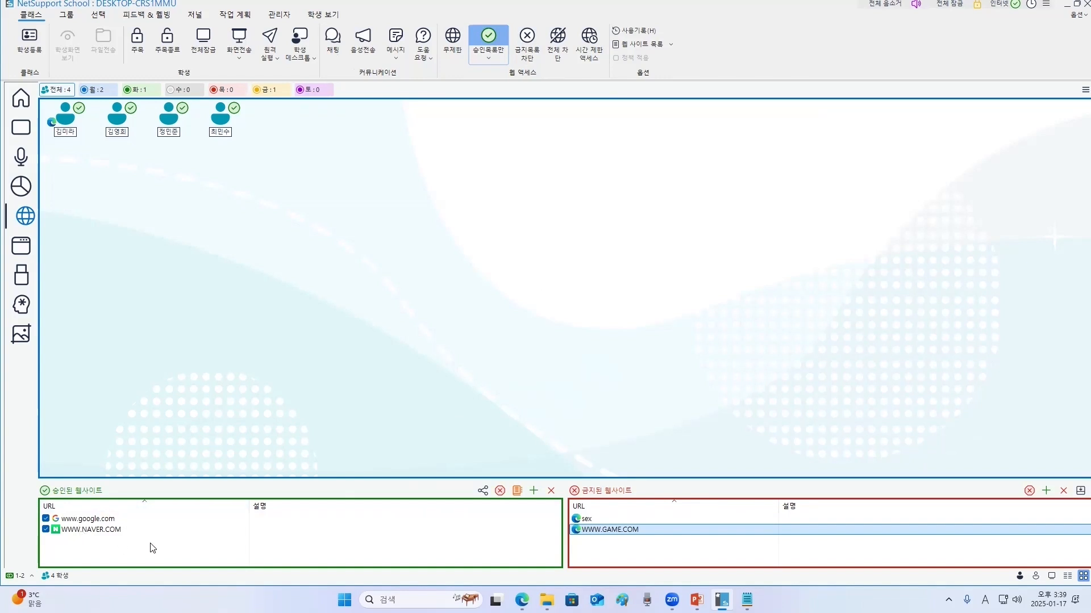
- Open the first student's remote view, check the approved URLs page and close the student's browser
click(22, 130)
double_click(233, 224)
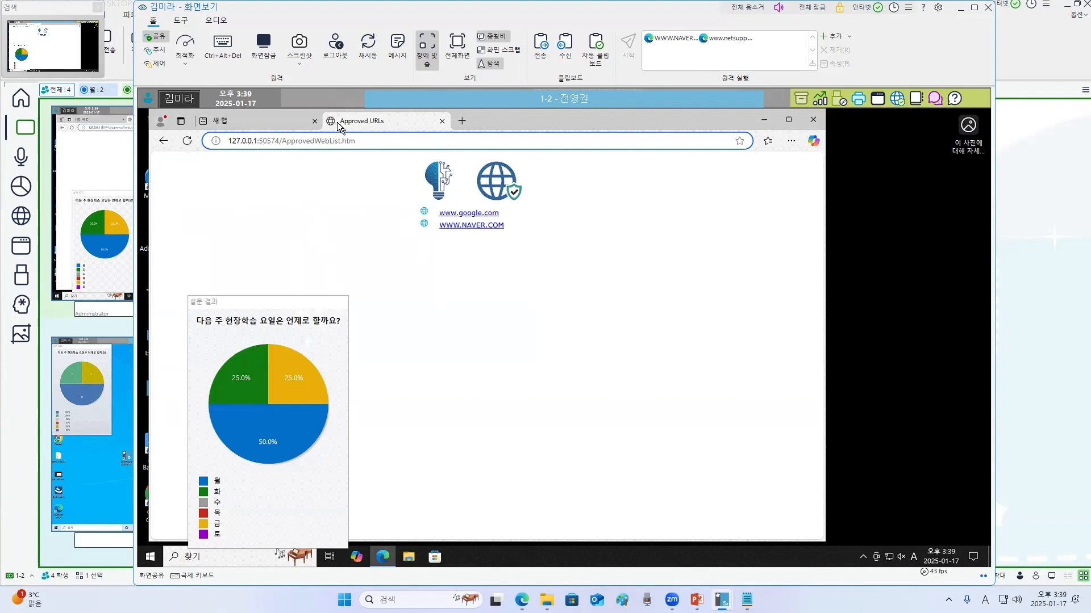
click(813, 119)
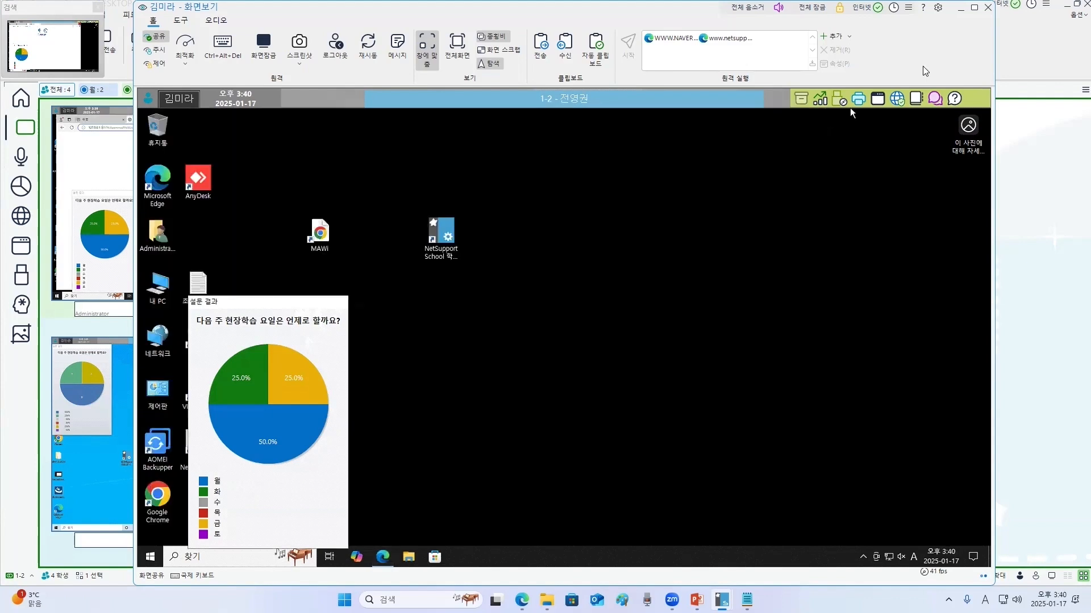
click(879, 98)
- Add Word 2016 from the Start Menu Programs folder to the approved applications list
click(21, 245)
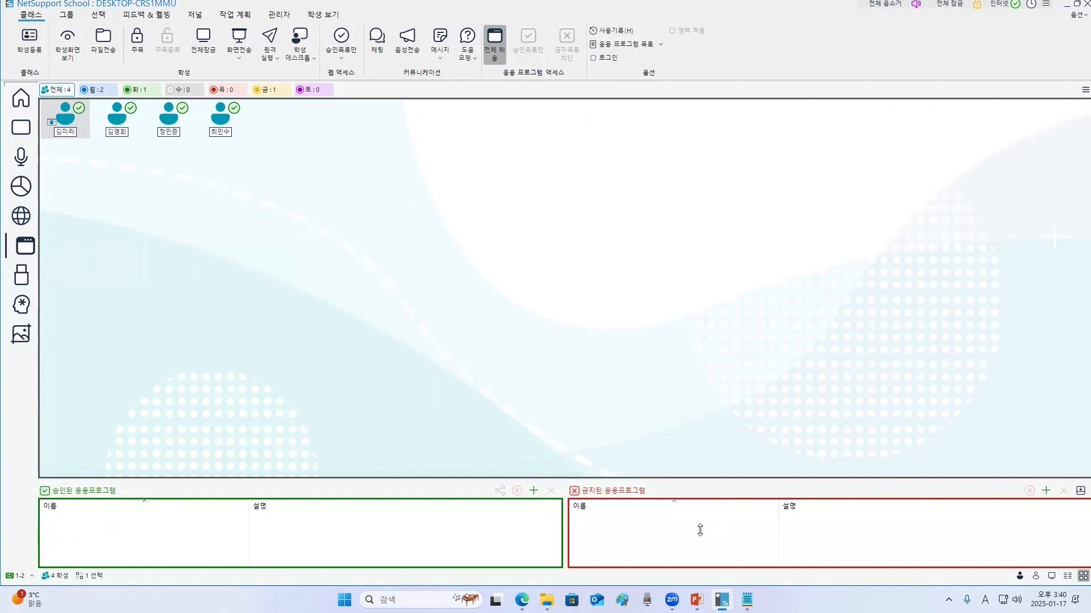
click(581, 363)
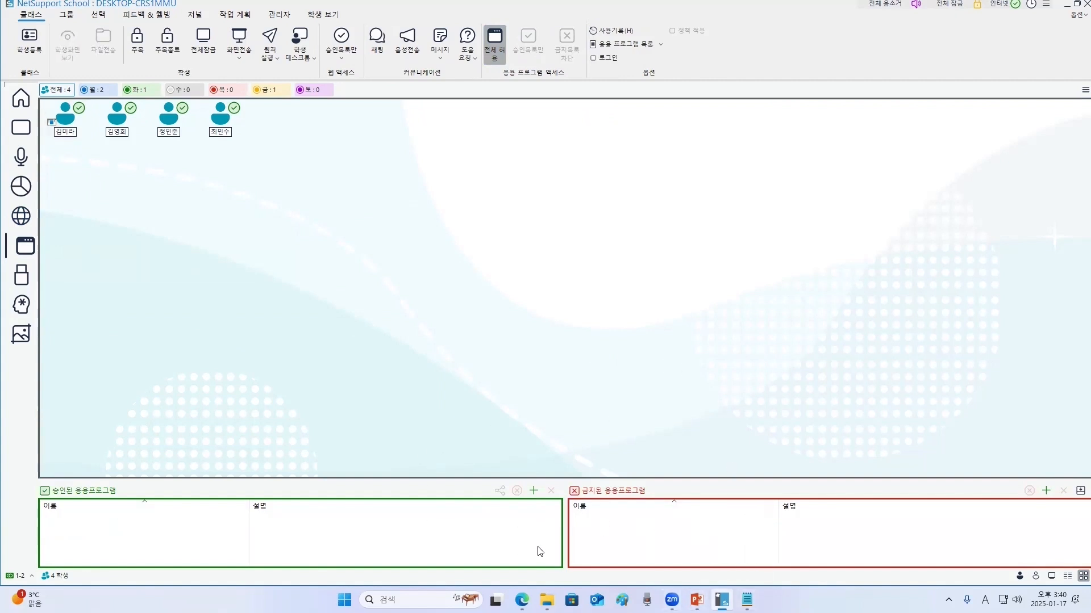
mouse_move(746, 600)
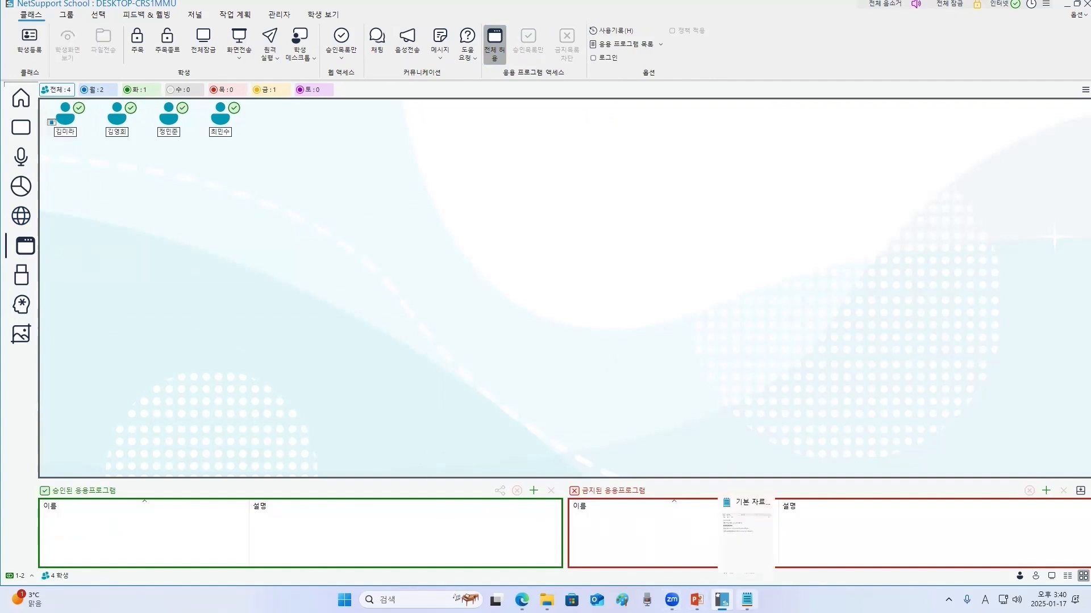
click(534, 491)
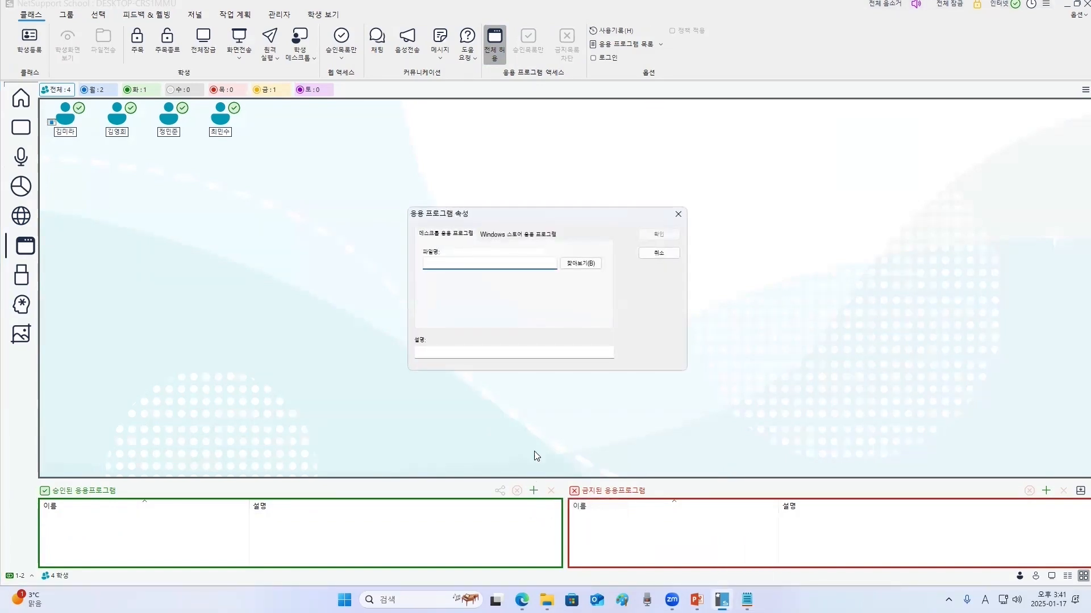
click(583, 265)
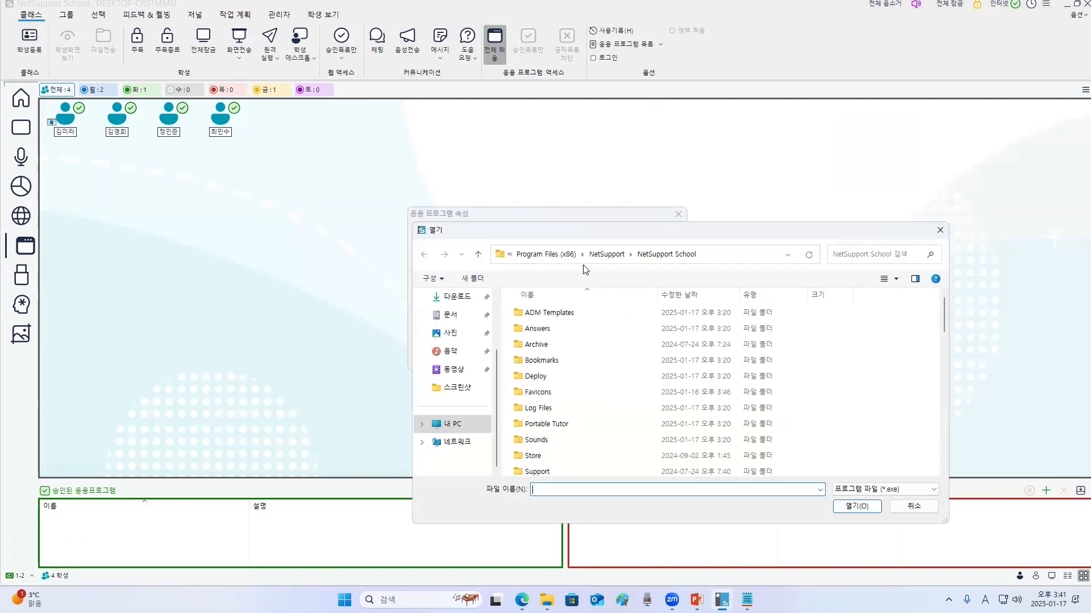
click(733, 259)
text(C:₩ProgramData₩Microsoft₩Windows₩Start Menu₩Programs)
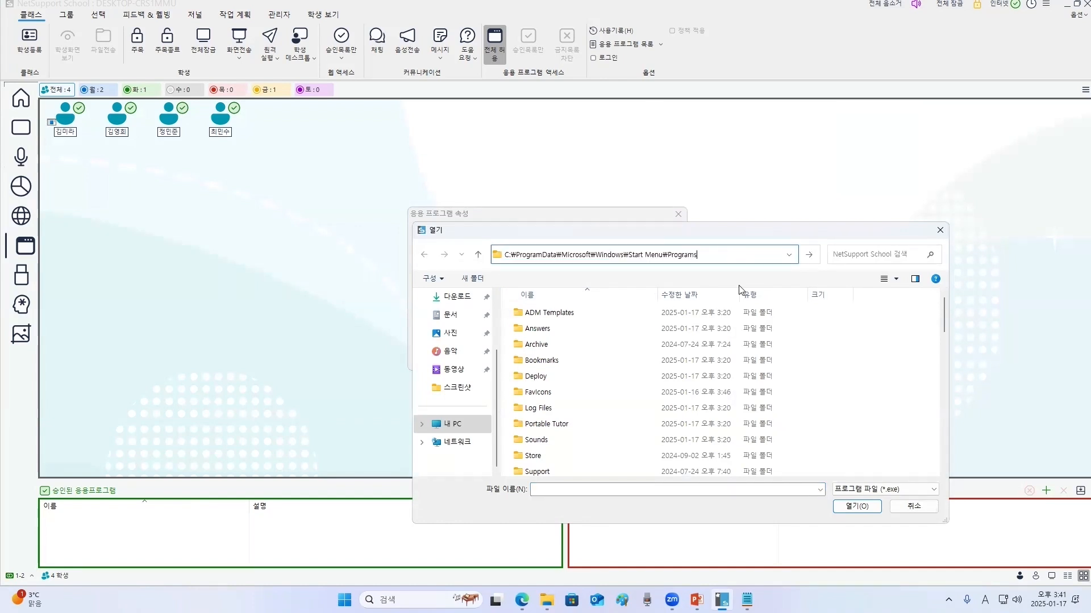
key(Return)
scroll(789, 375, down, 5)
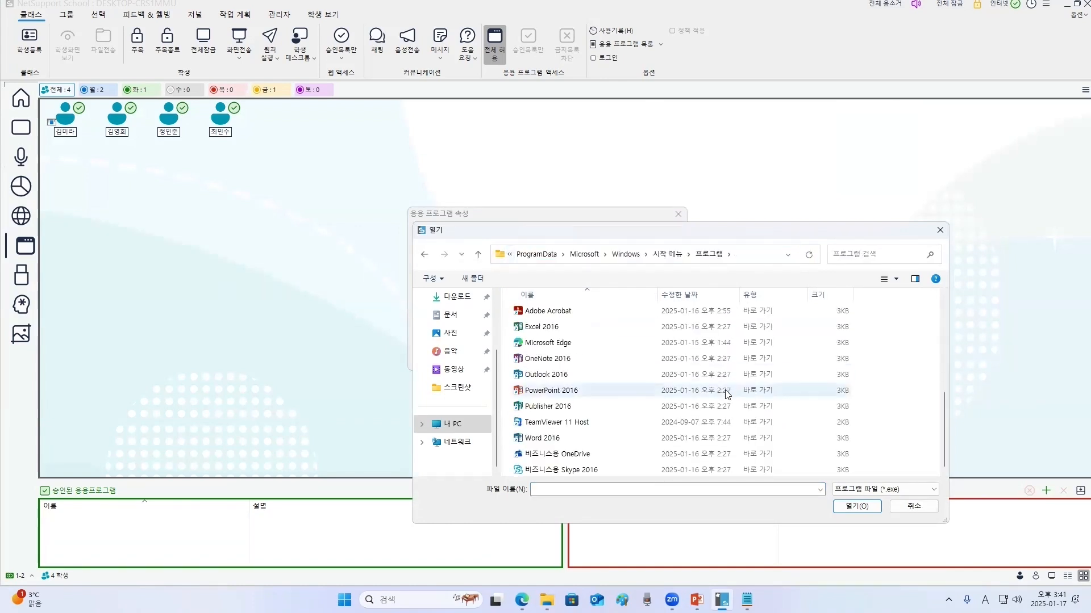
click(542, 440)
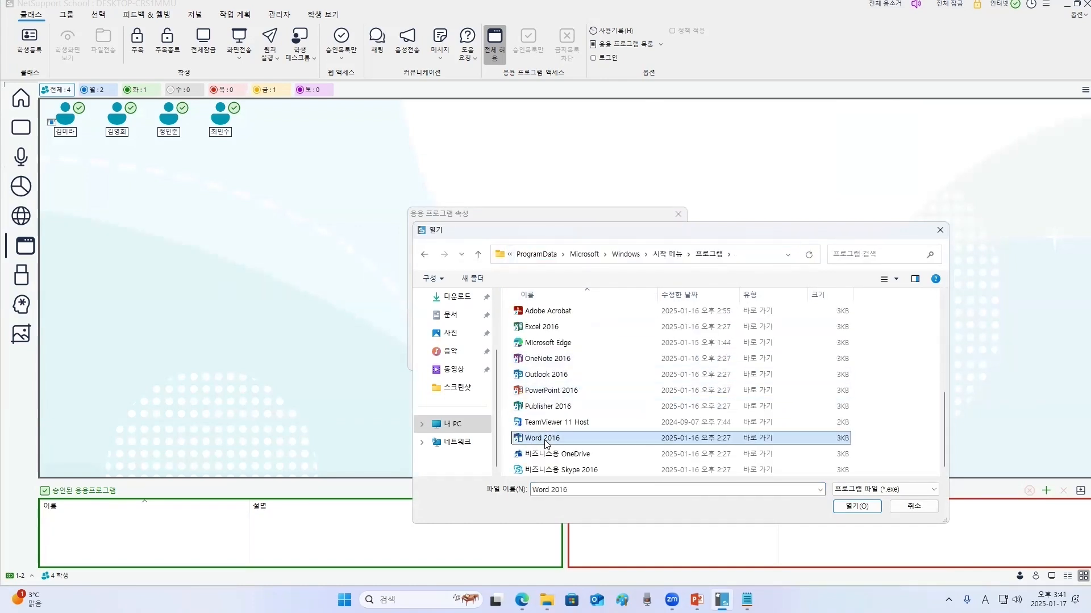
drag(758, 228, 555, 184)
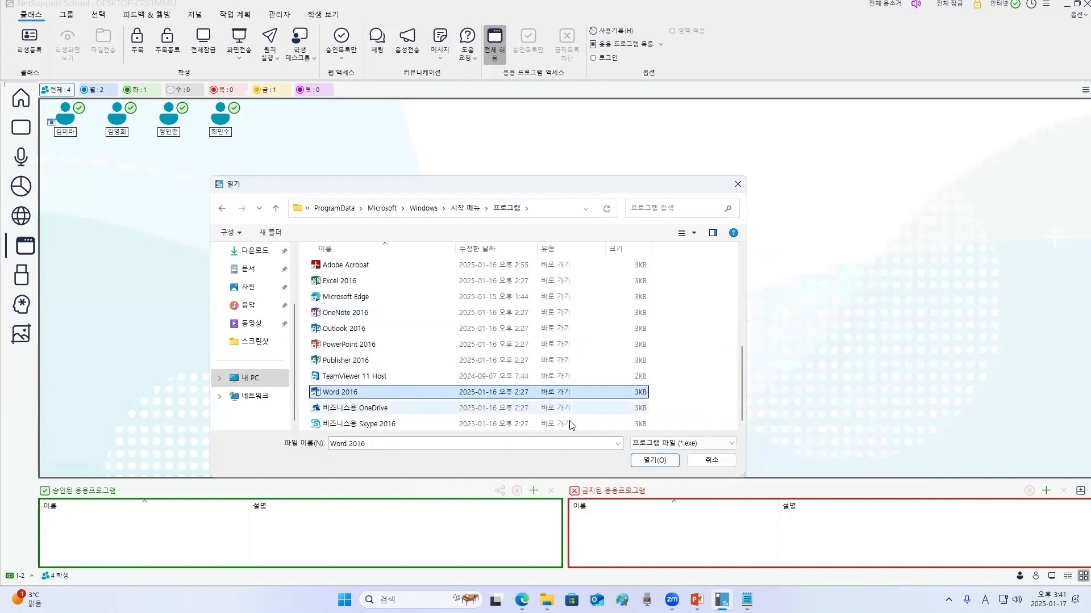
click(645, 464)
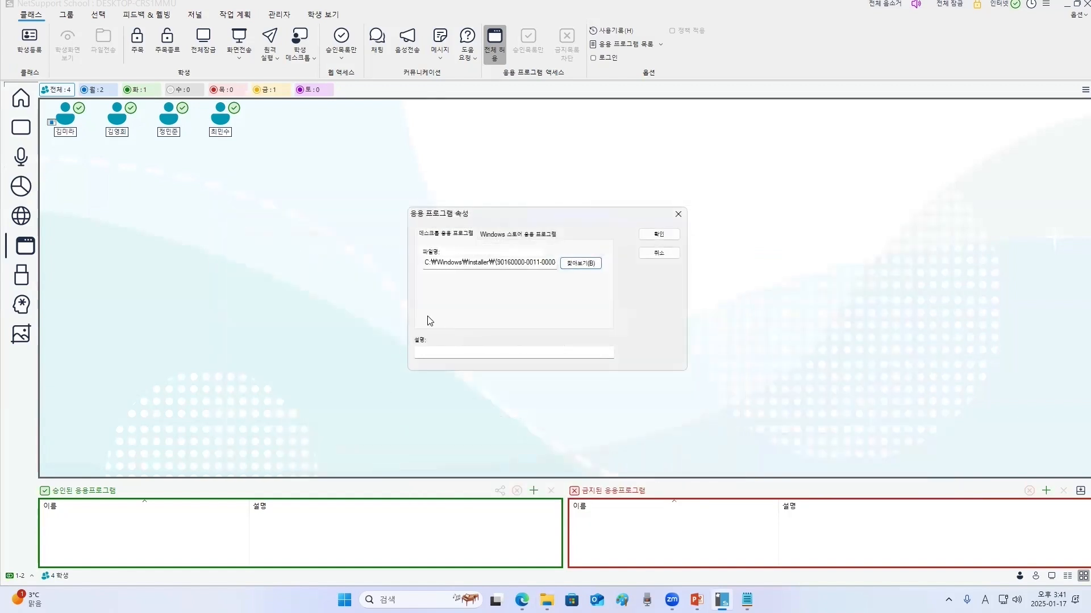
click(659, 234)
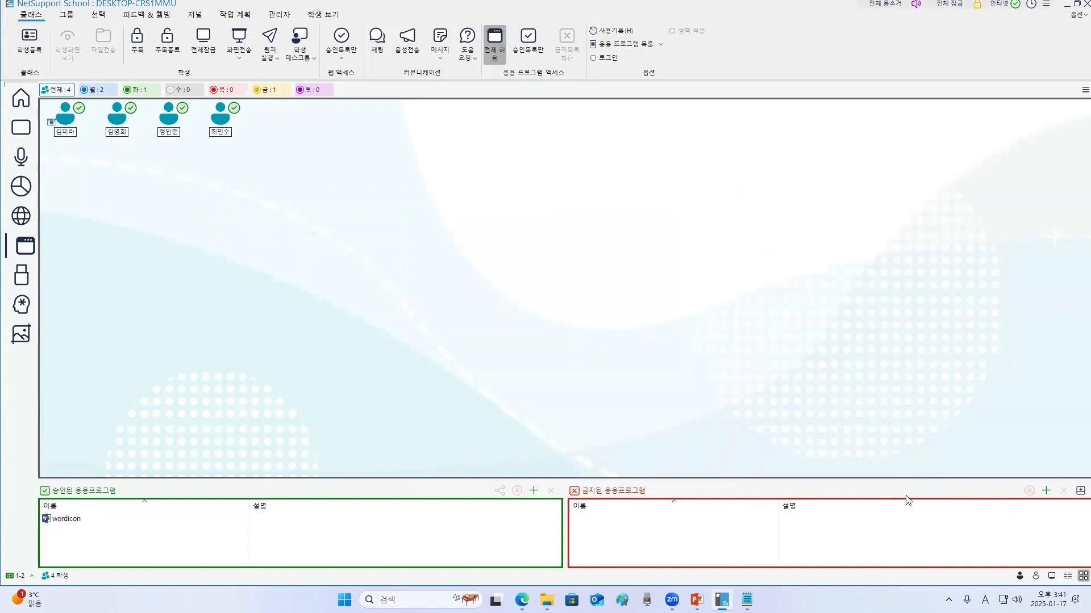
- Restrict students to running only the approved applications
click(1046, 490)
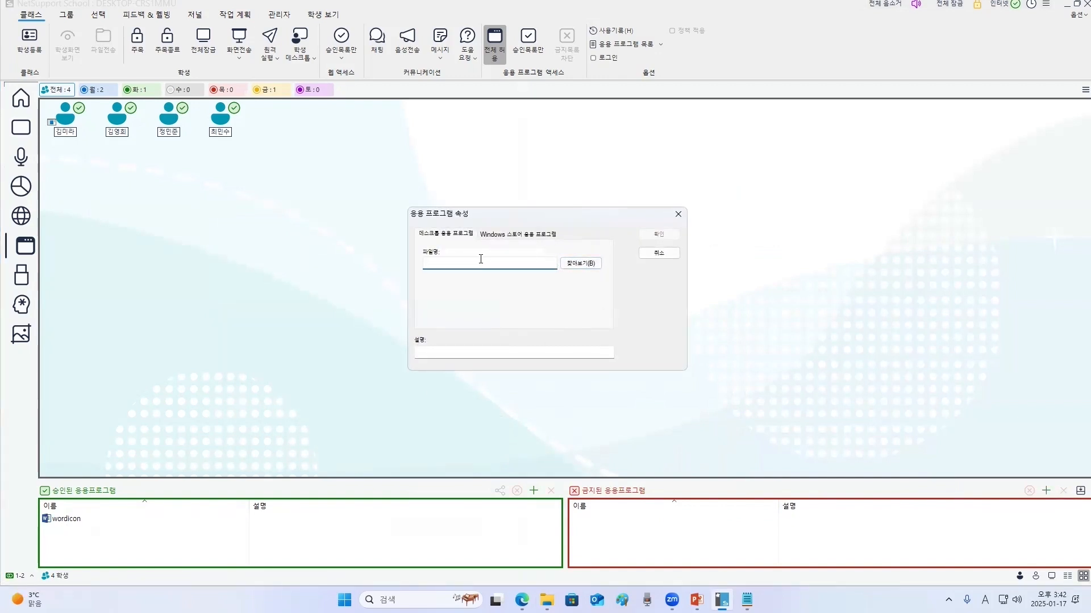
click(678, 215)
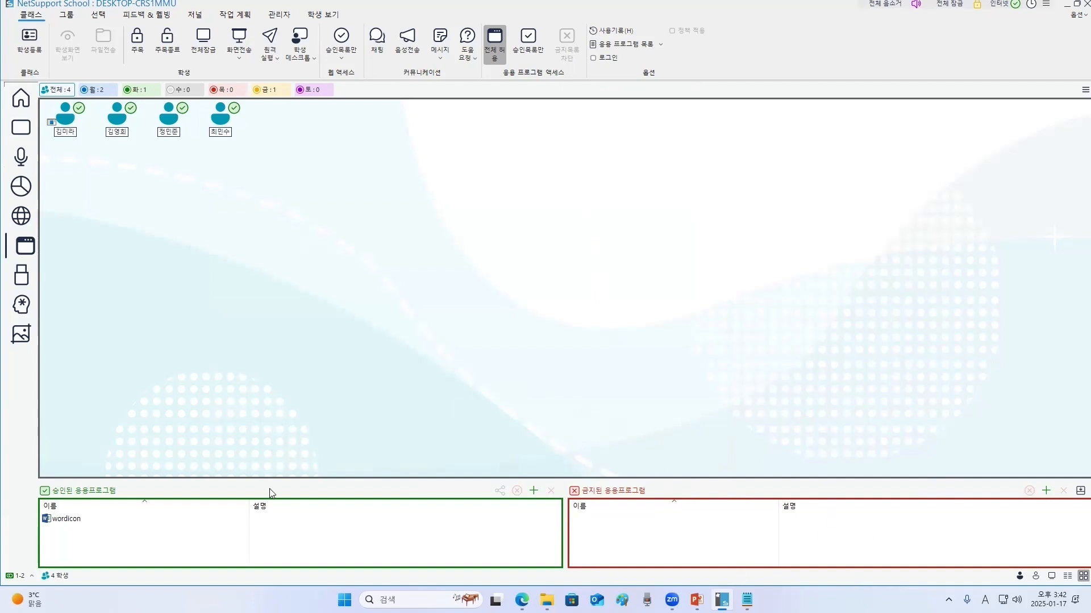
click(72, 520)
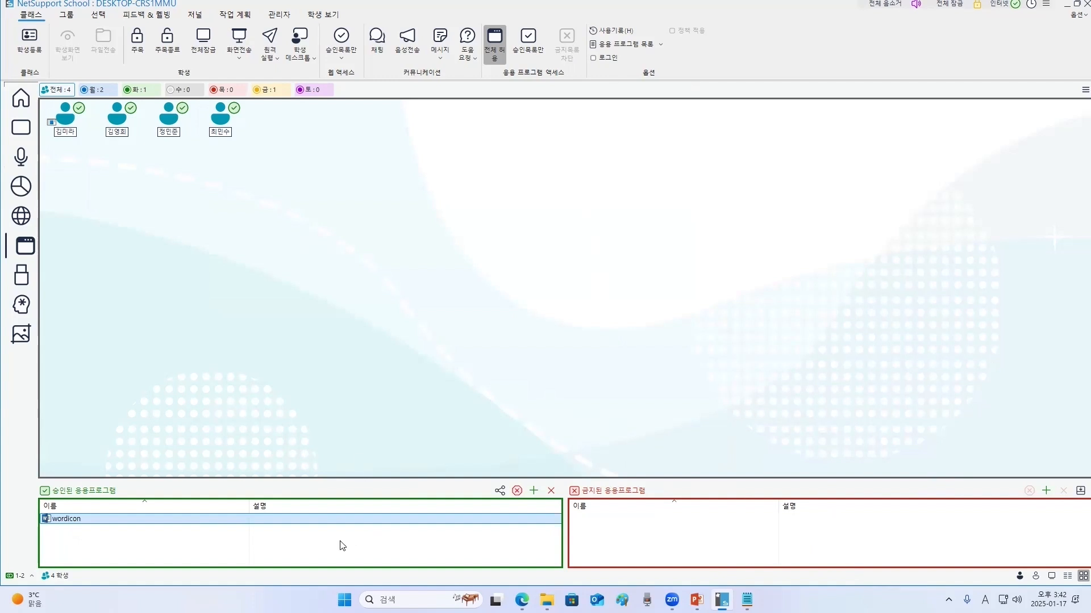
click(530, 43)
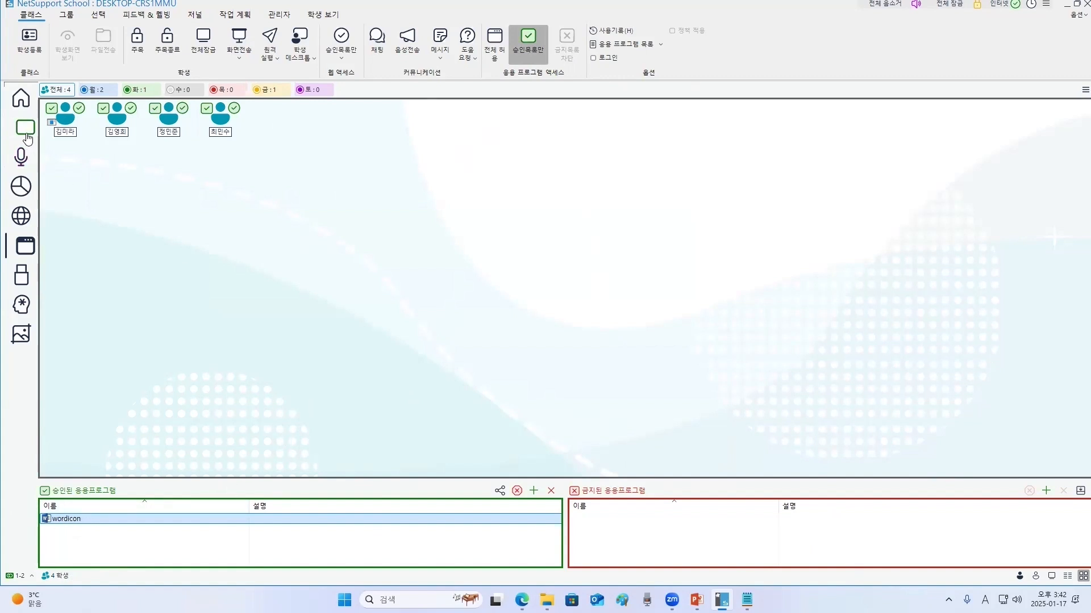
- Test the application restriction by launching Edge in the first student's remote view, then close the view
click(26, 138)
double_click(288, 246)
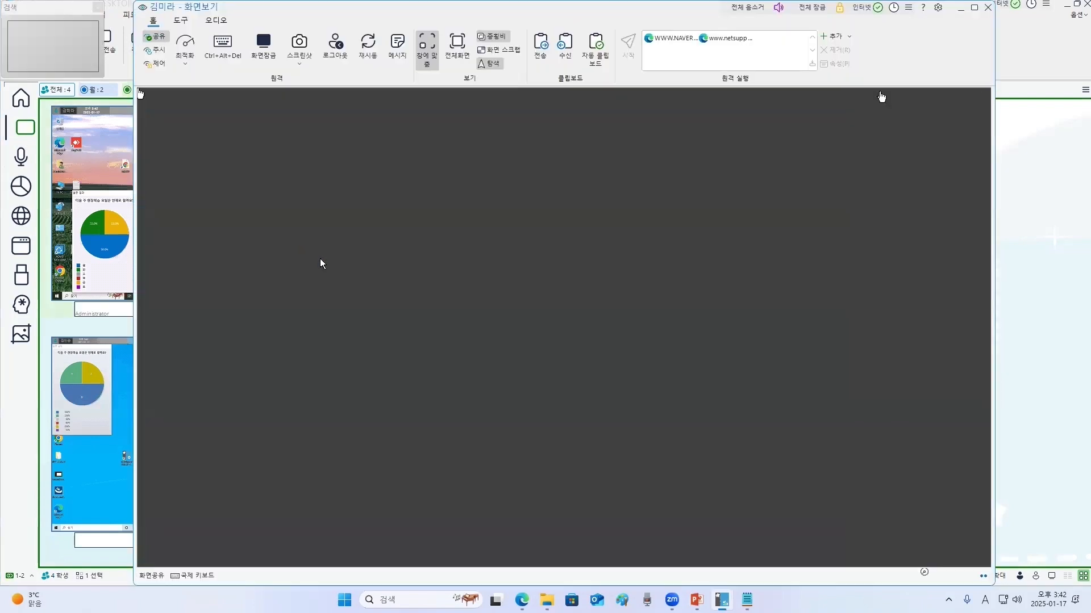
click(384, 561)
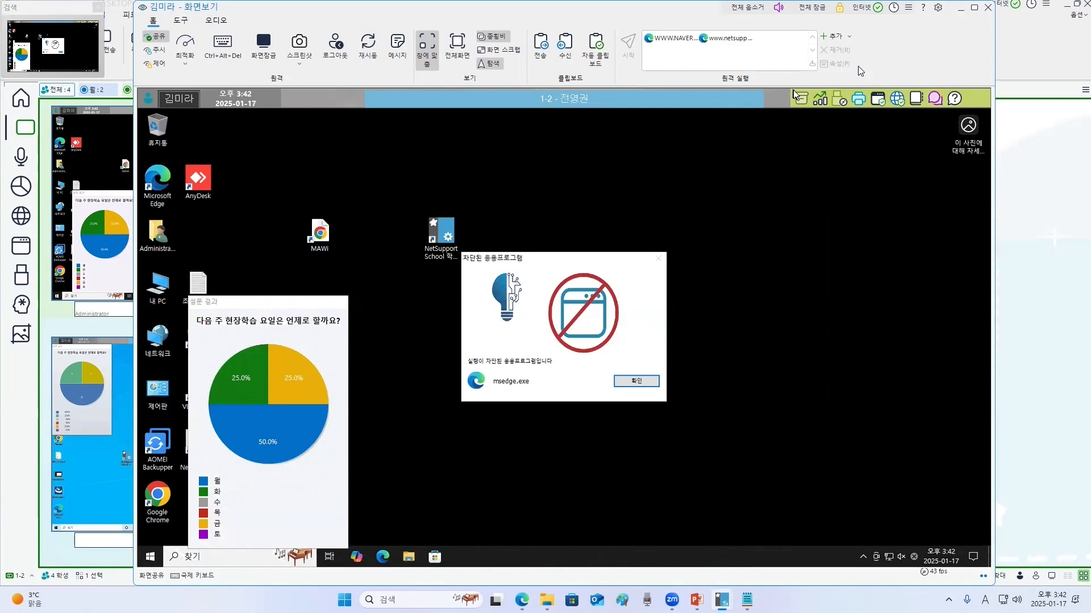
drag(269, 12, 211, 82)
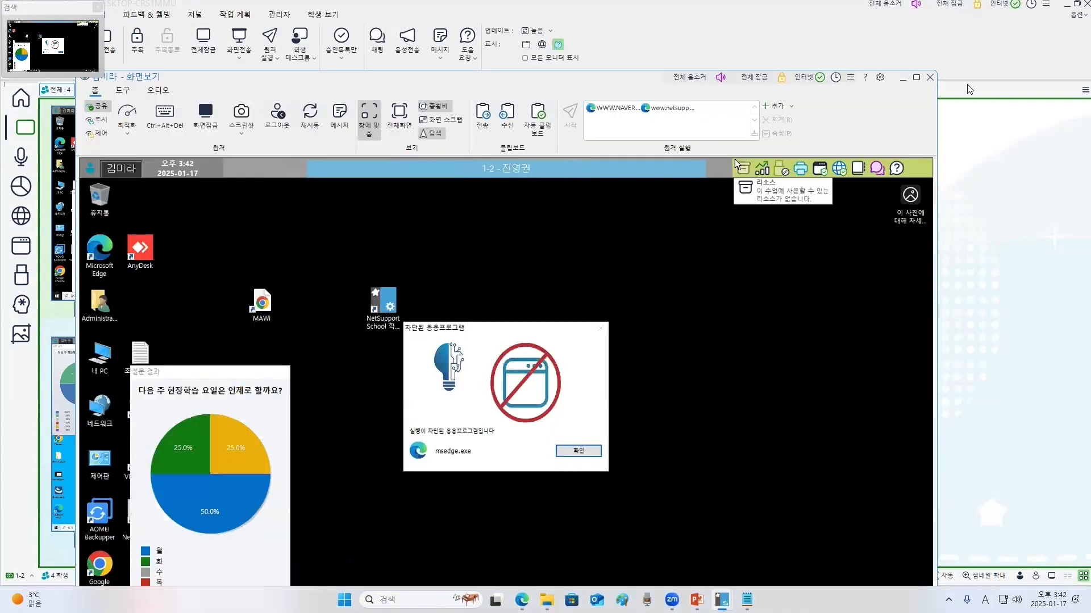
click(928, 81)
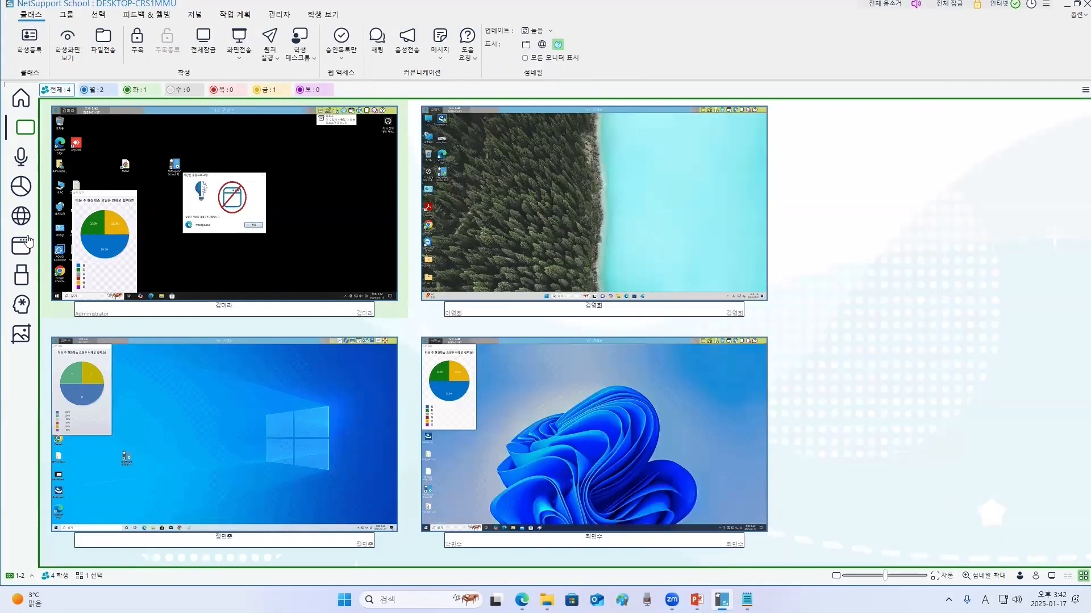
- Lift the application restriction by allowing students all applications
click(21, 215)
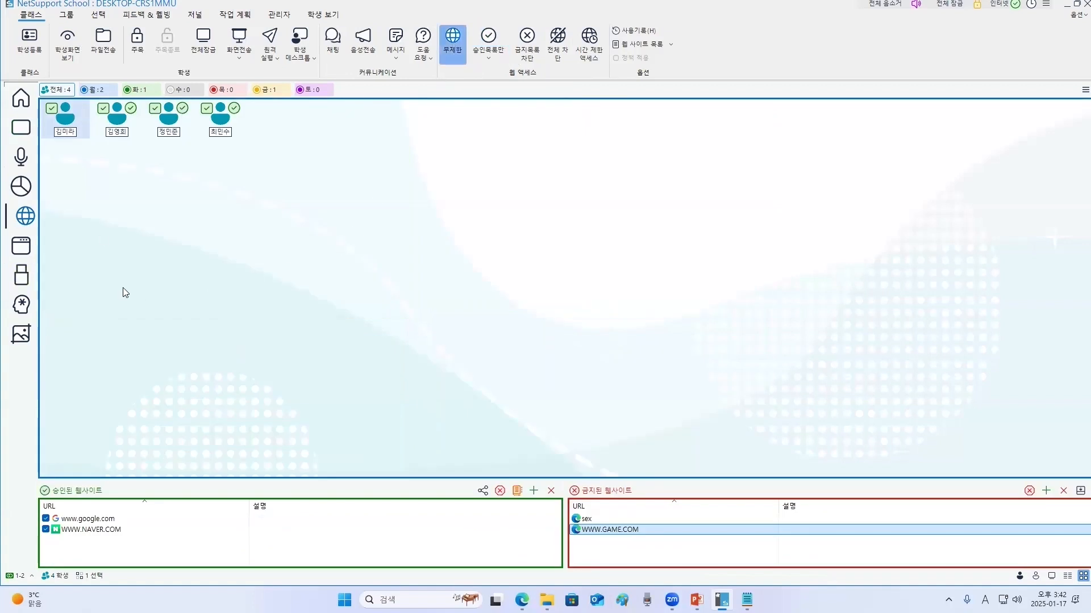
click(22, 246)
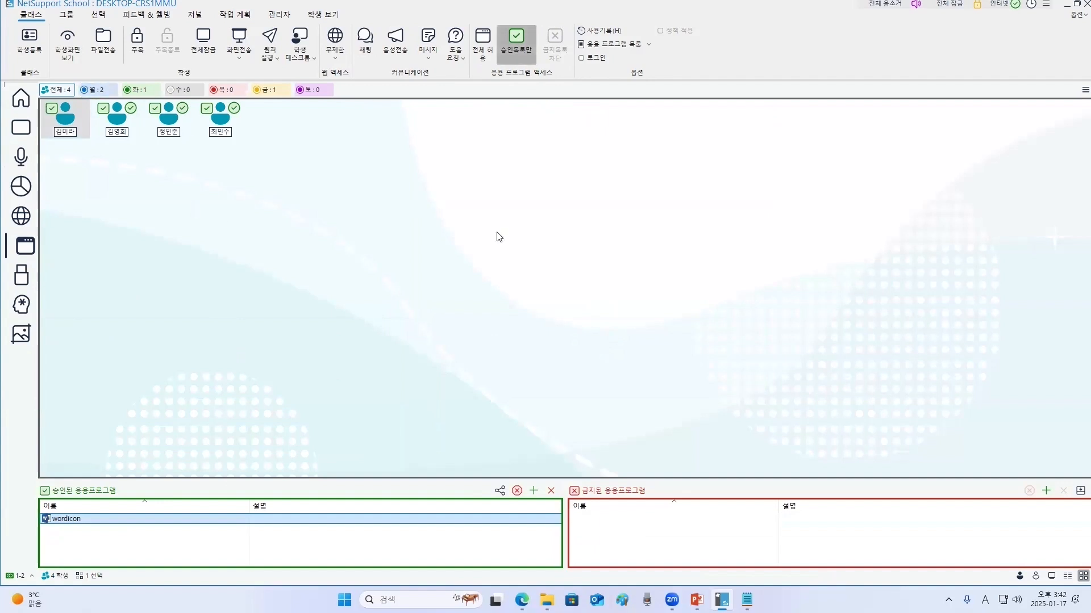
click(480, 53)
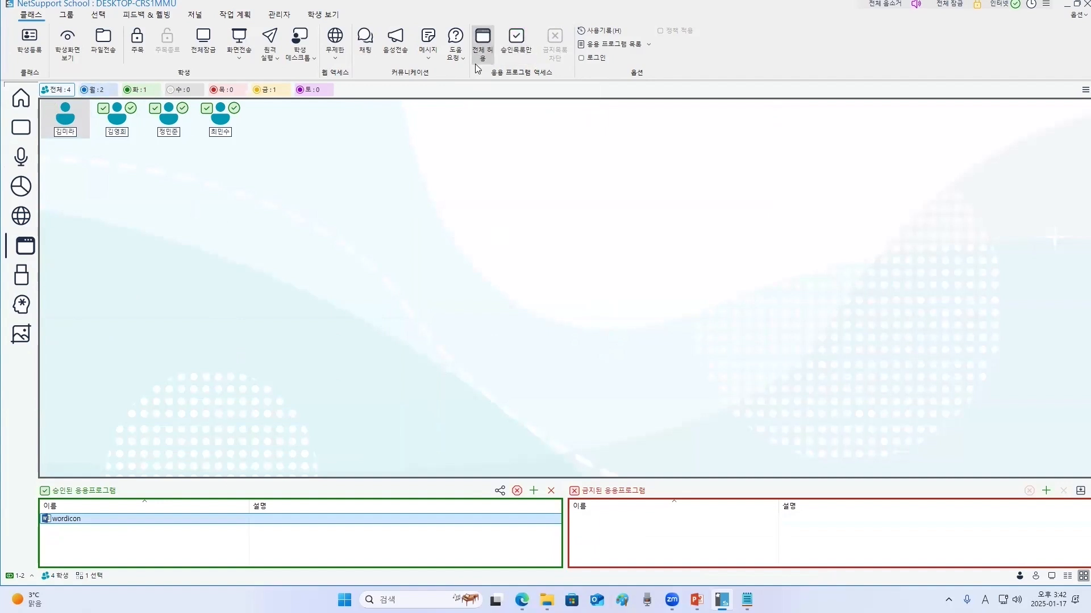
- Set all students' USB access to read-only
click(25, 277)
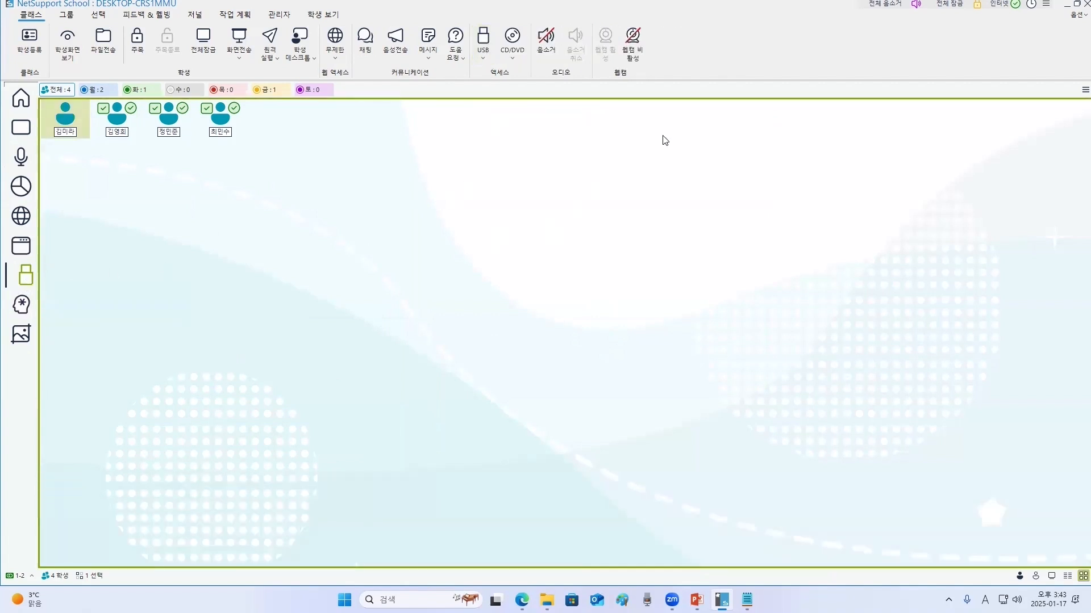
click(482, 60)
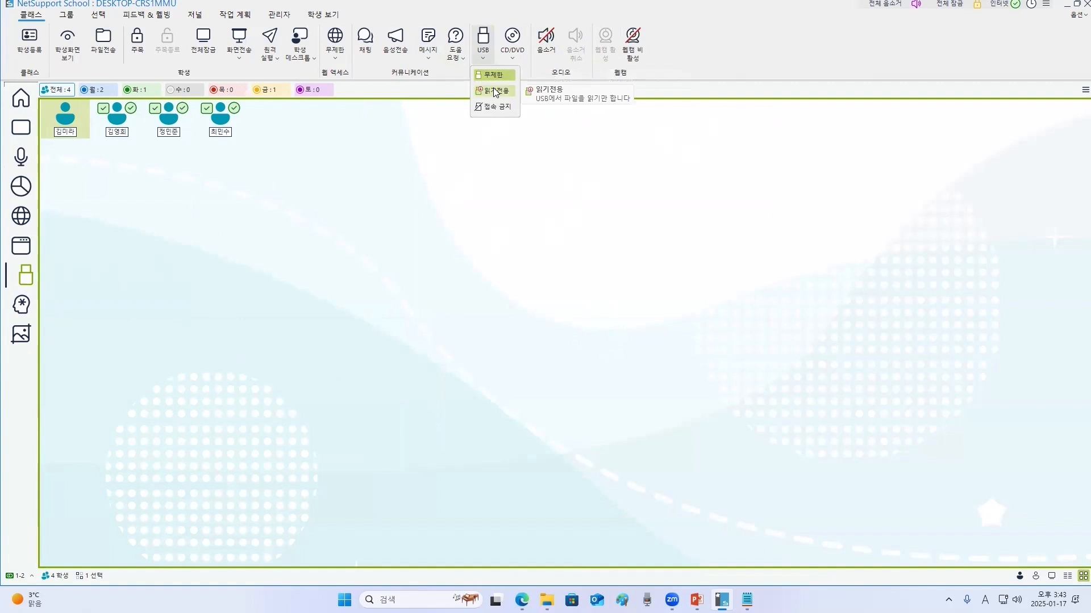
click(493, 90)
click(302, 182)
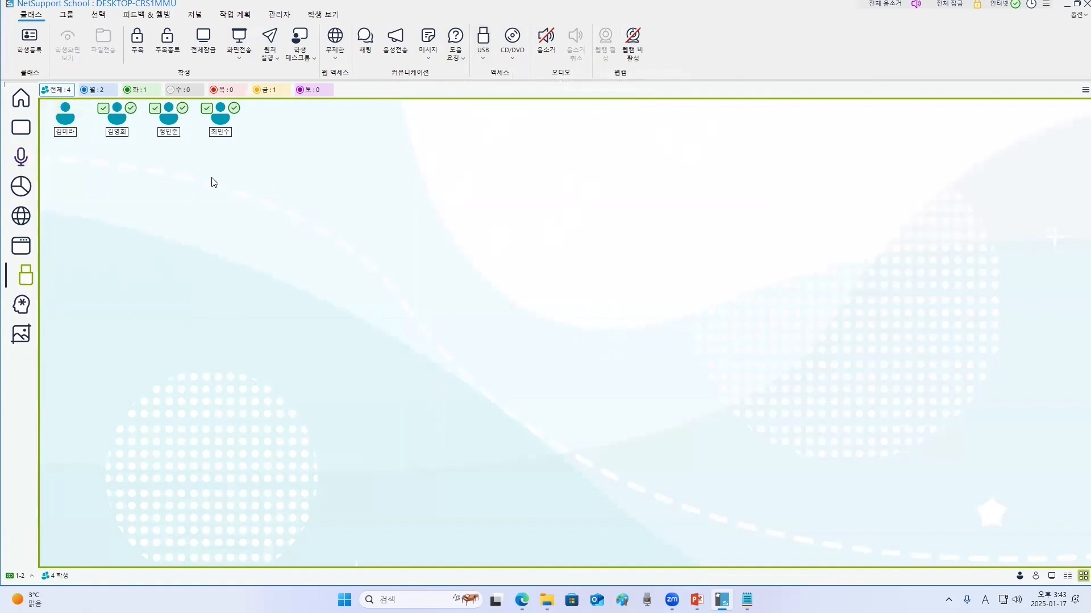
click(483, 50)
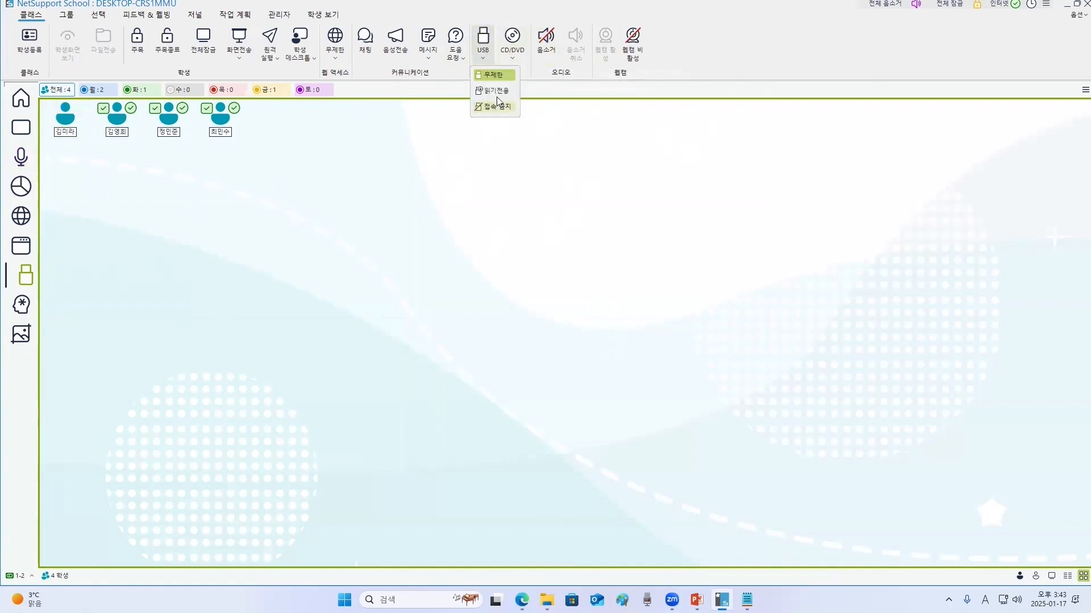
click(503, 92)
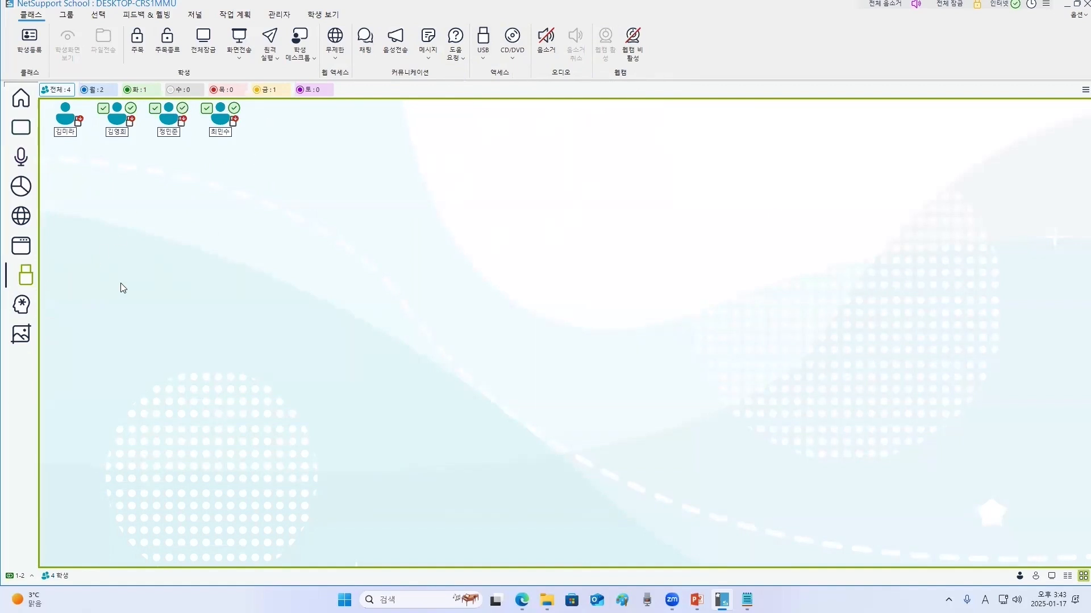
- Block students' USB access entirely
click(484, 43)
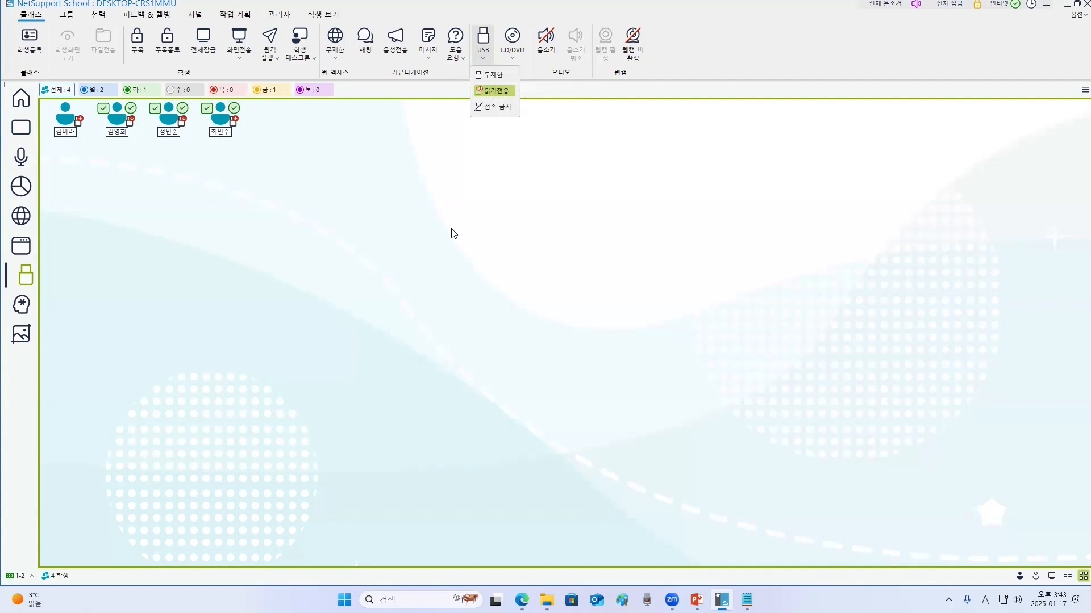
click(499, 109)
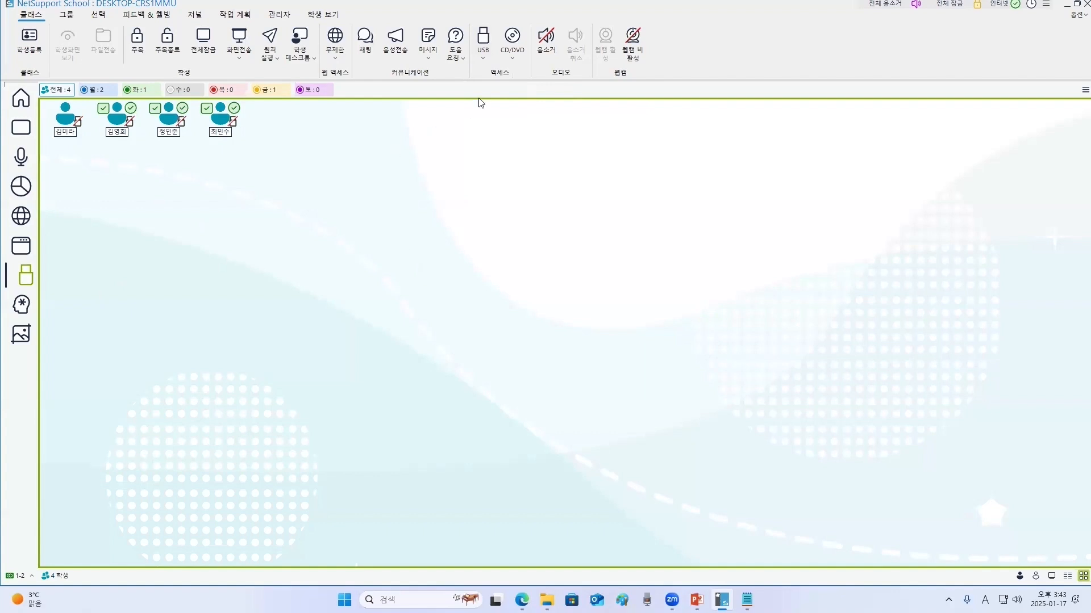
- Restore unrestricted USB access for students
click(485, 57)
click(490, 74)
- Open the whiteboard and start showing it to the students
click(21, 305)
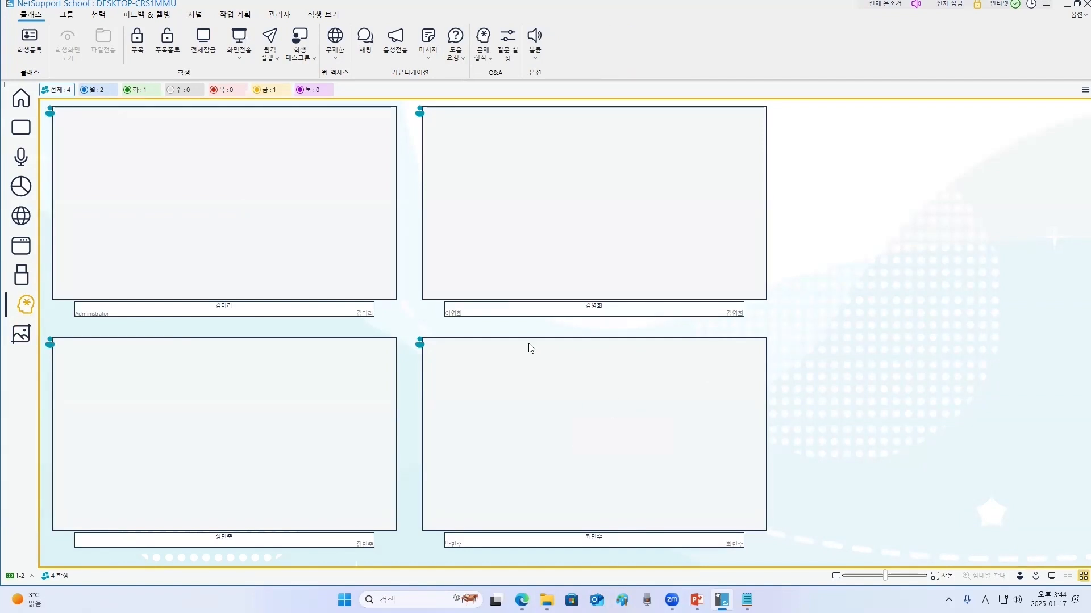
click(23, 339)
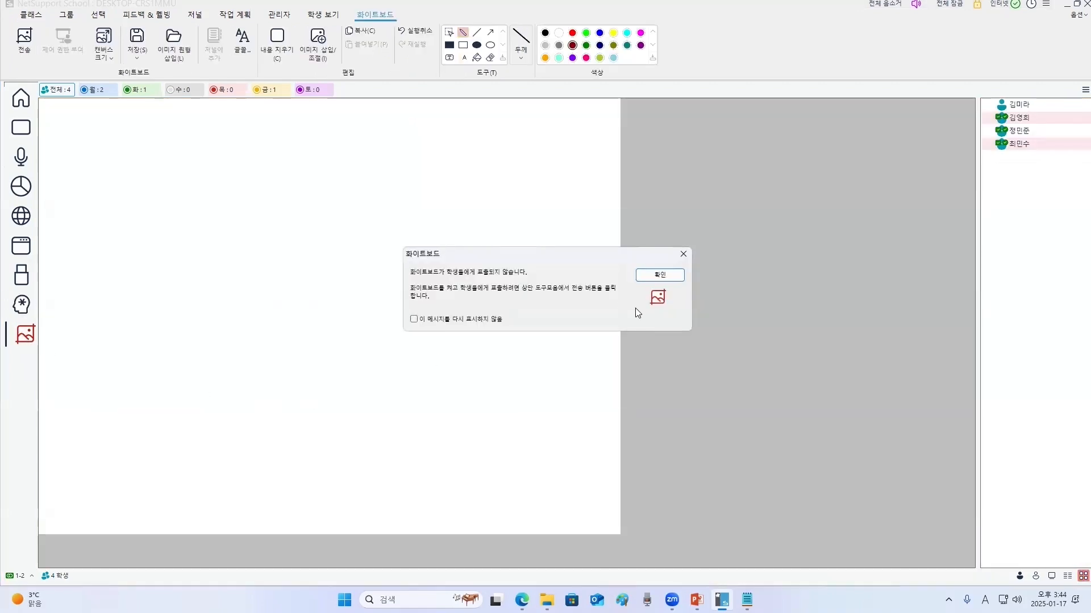
click(672, 275)
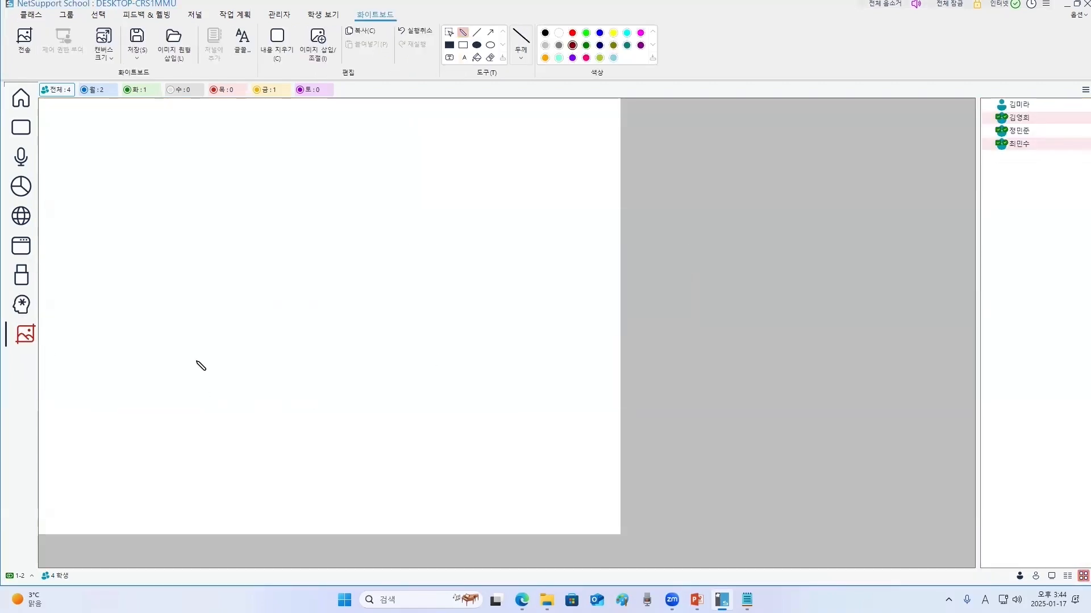
click(26, 55)
- Draw several freehand strokes on the whiteboard canvas
mouse_move(264, 360)
mouse_down()
mouse_move(248, 266)
mouse_move(398, 267)
mouse_move(437, 363)
mouse_up()
drag(441, 291, 324, 415)
drag(265, 329, 310, 319)
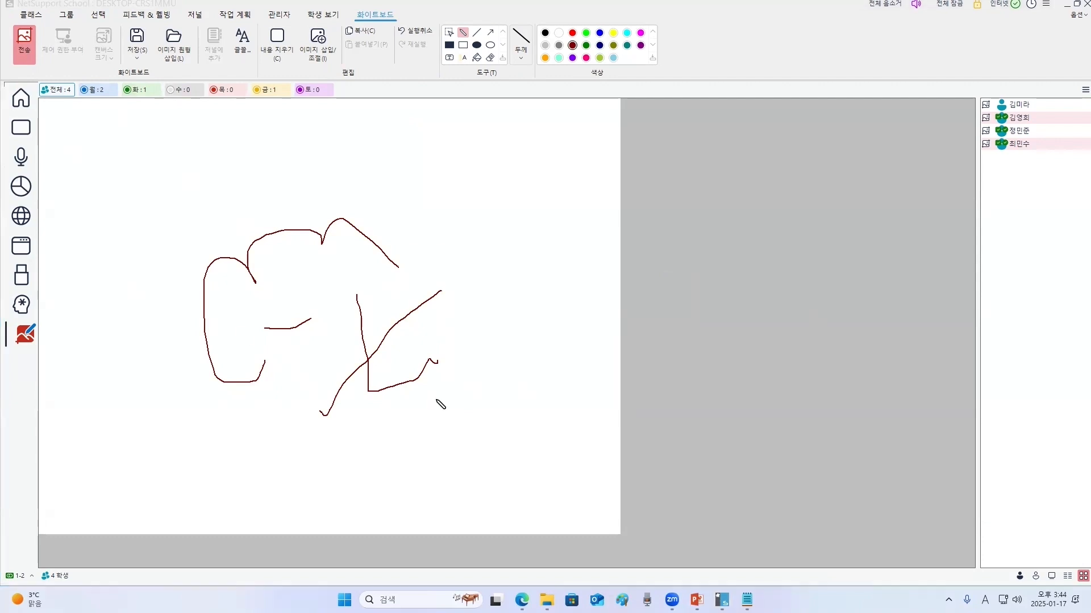
mouse_move(193, 253)
mouse_down()
mouse_move(314, 188)
mouse_move(327, 199)
mouse_up()
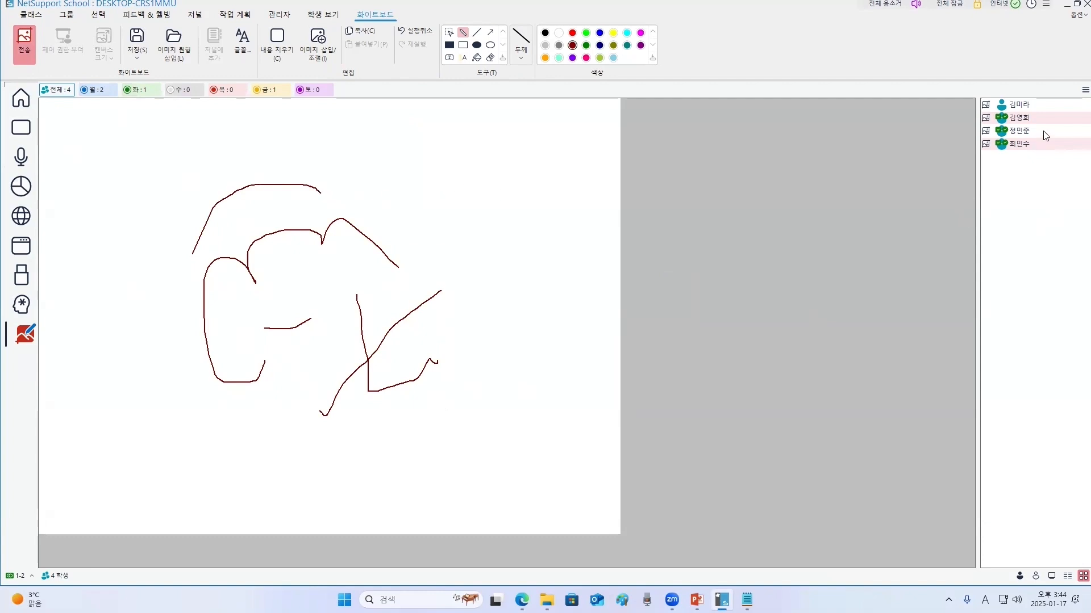
- Grant whiteboard control to the first student in the list
click(1026, 107)
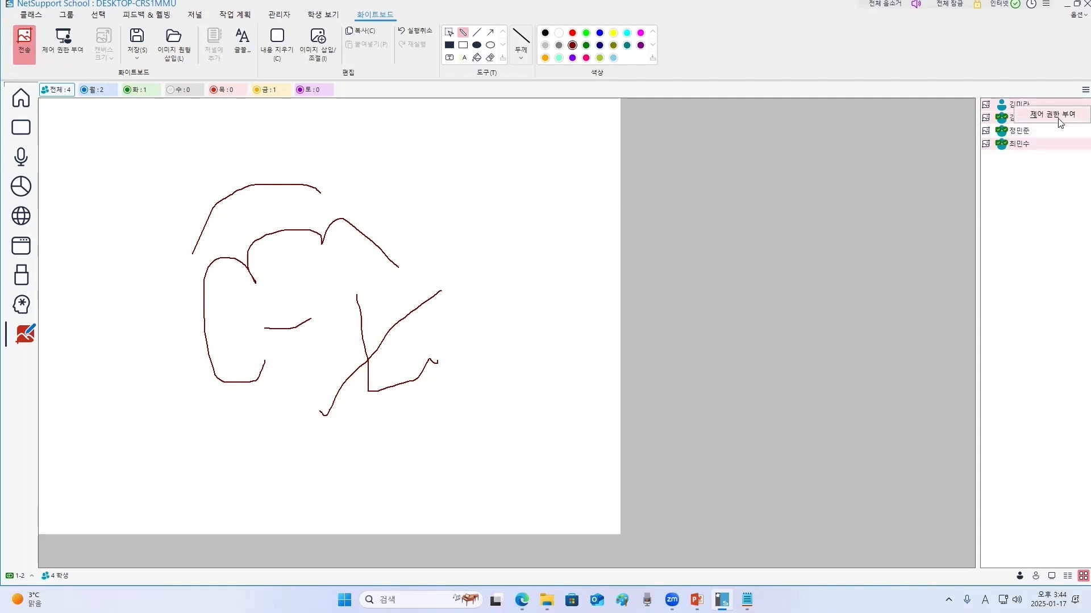
click(1053, 116)
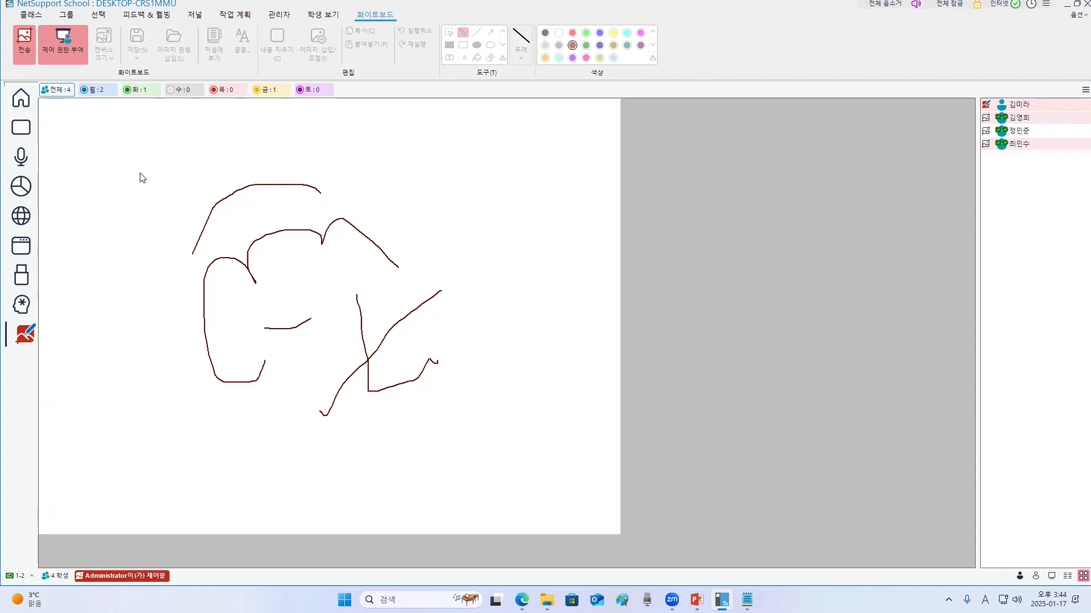
- Stop showing the whiteboard to students and clear all drawings from the whiteboard canvas
click(24, 44)
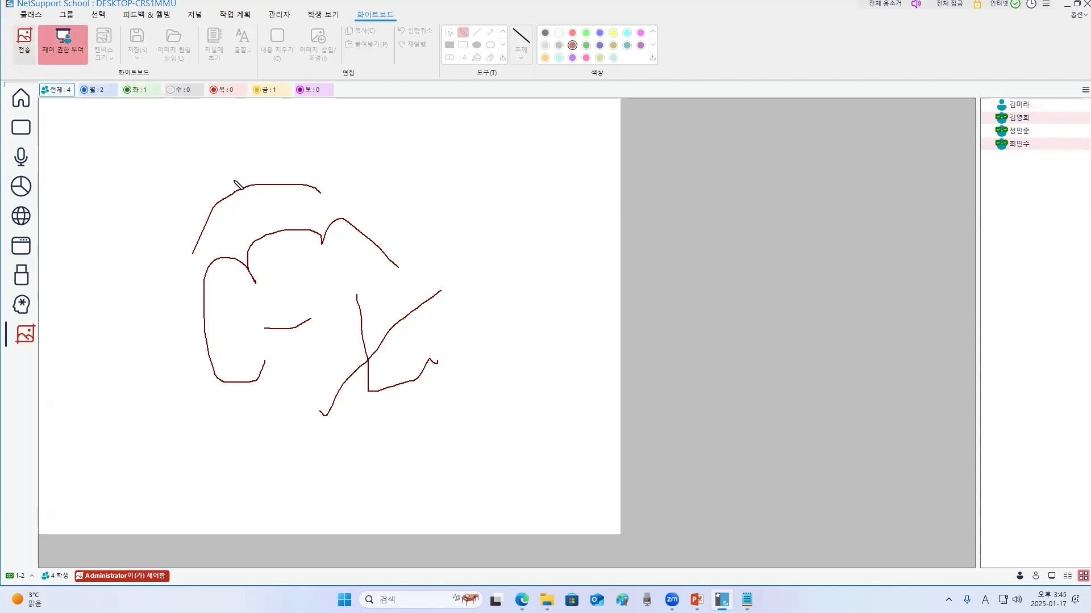
click(284, 40)
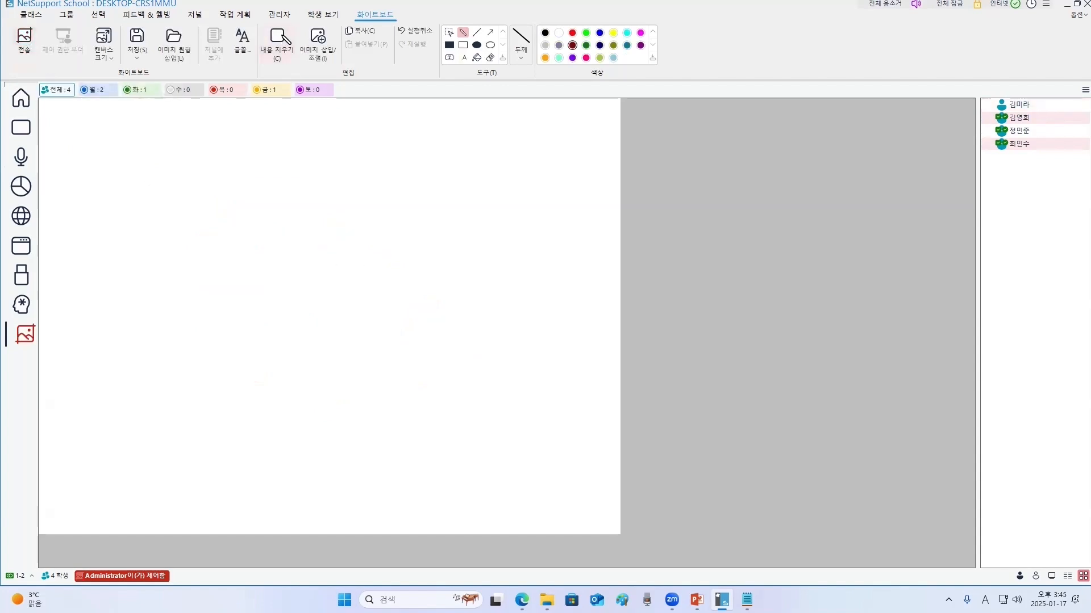
- Switch through the home, monitor and audio views of the class
click(24, 101)
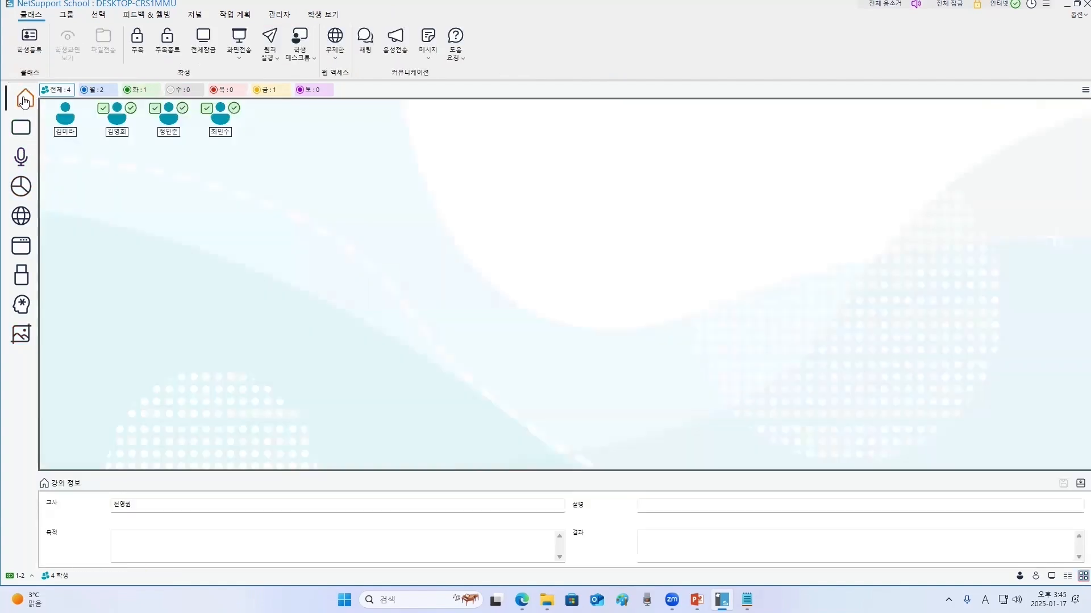
click(21, 128)
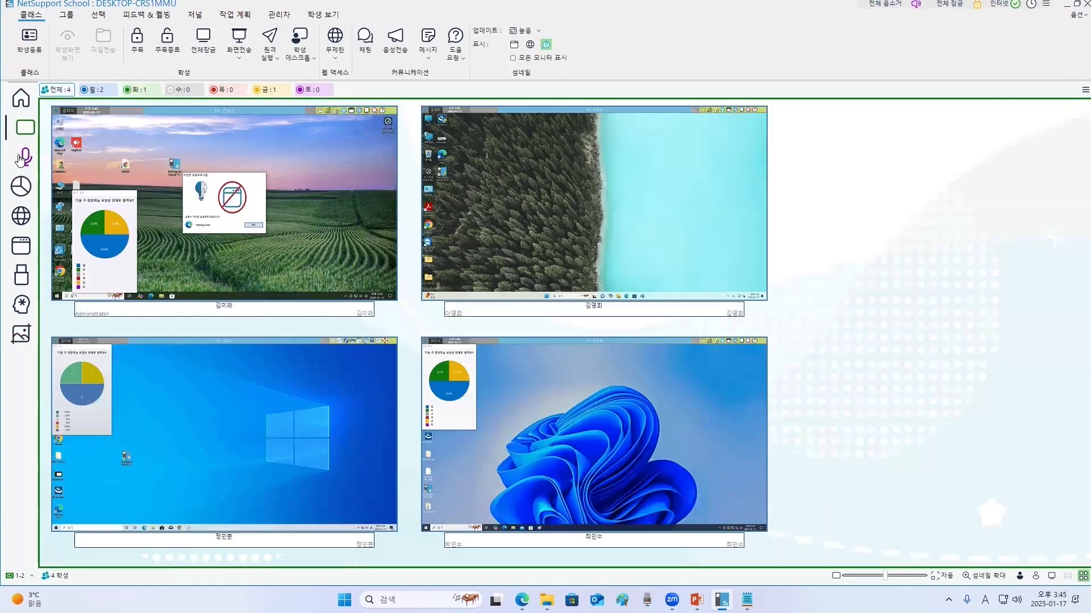
click(21, 157)
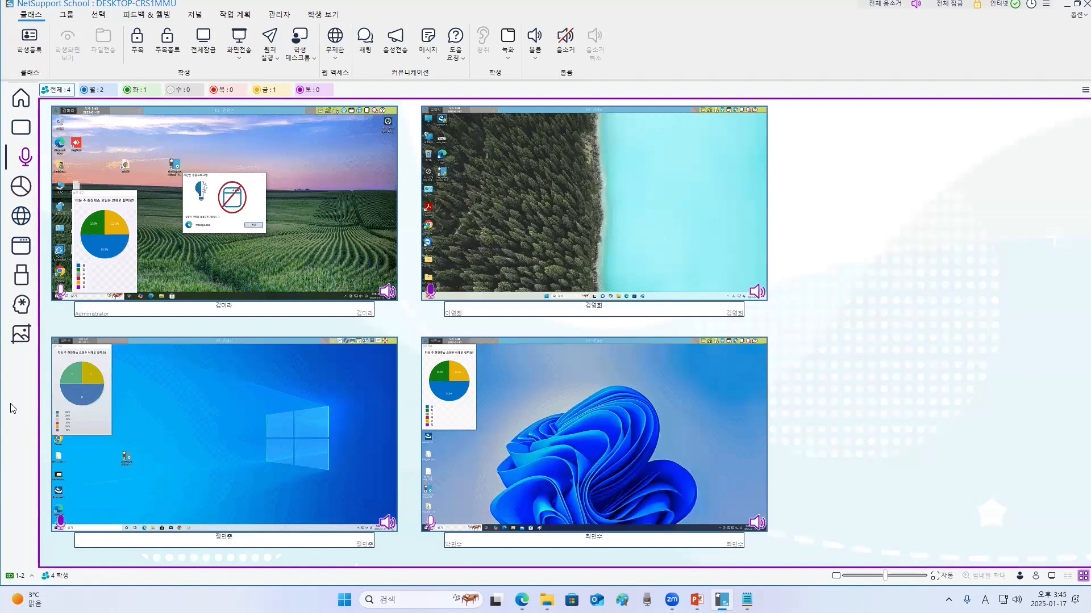
- Open the custom view settings for the sidebar and move the Survey view up to second place
right_click(19, 433)
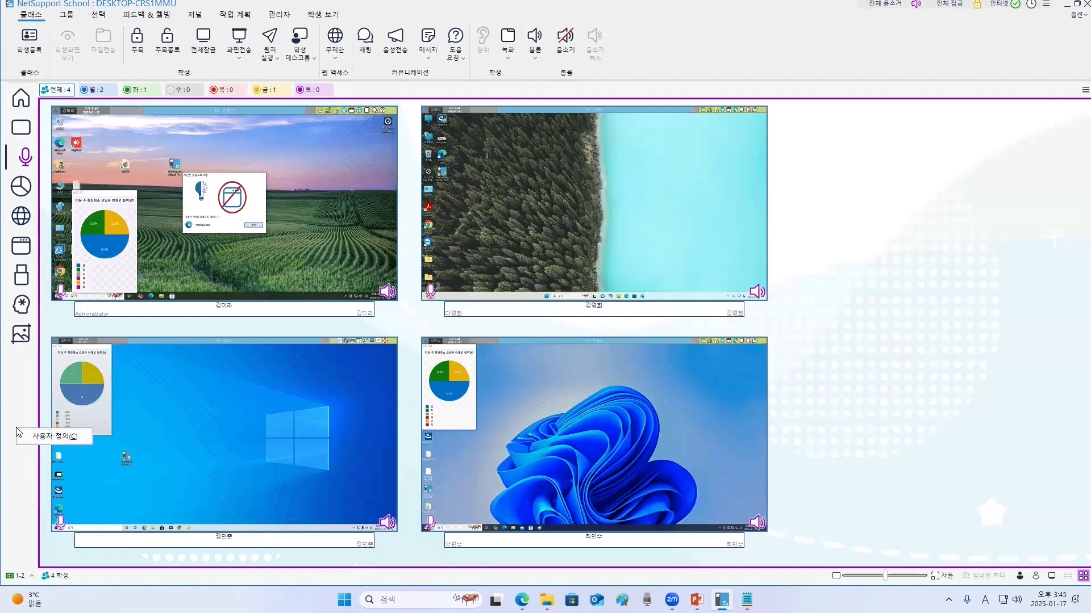
click(71, 438)
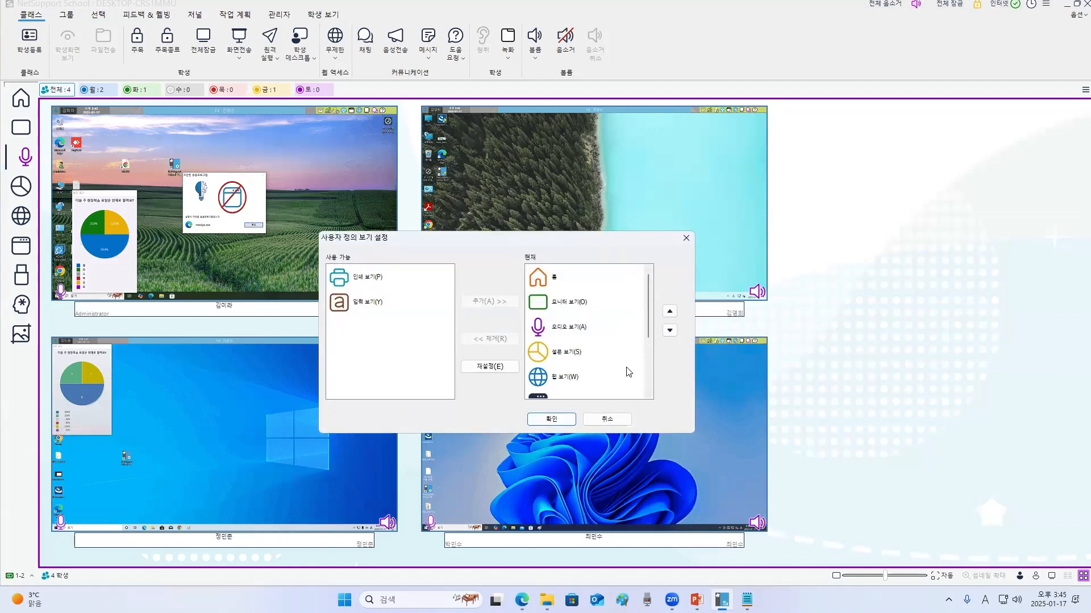
click(541, 356)
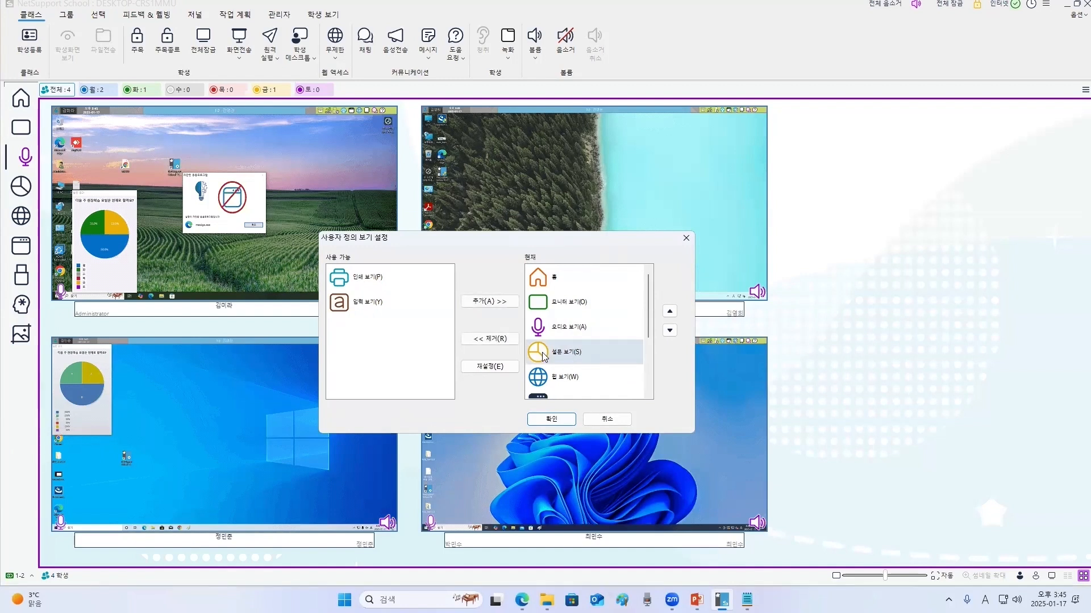
click(670, 312)
click(670, 312)
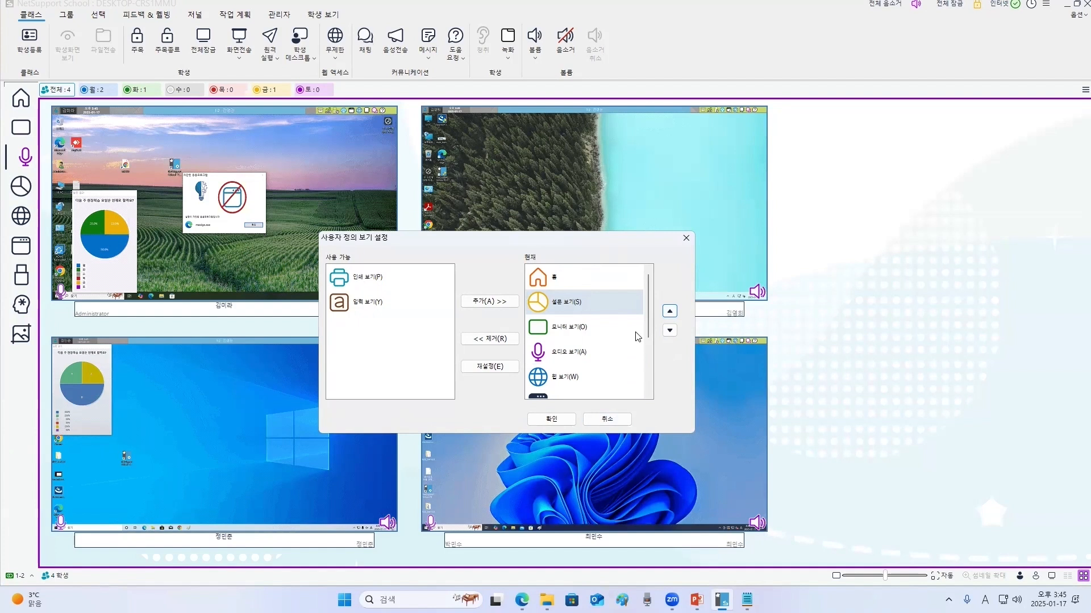
- Remove the Q & A view from the displayed sidebar views and apply the custom view settings
scroll(591, 341, down, 3)
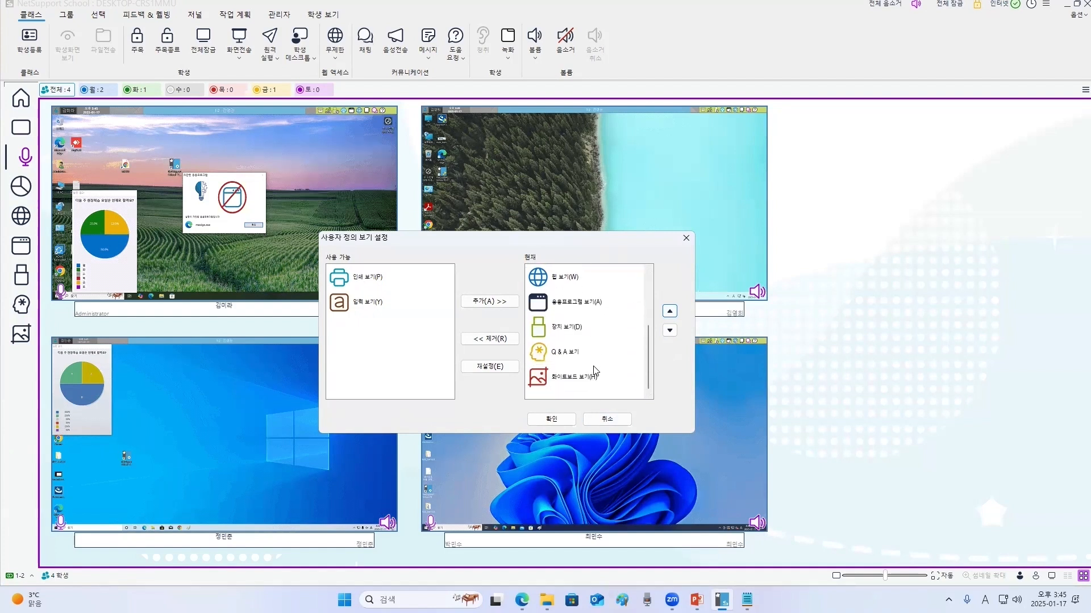
click(554, 358)
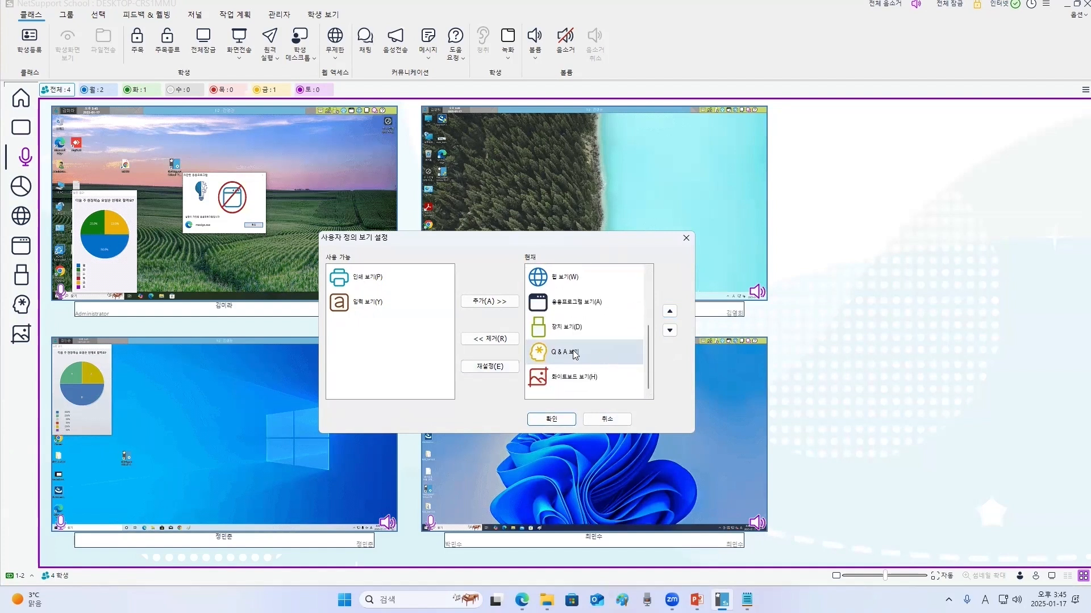
click(488, 339)
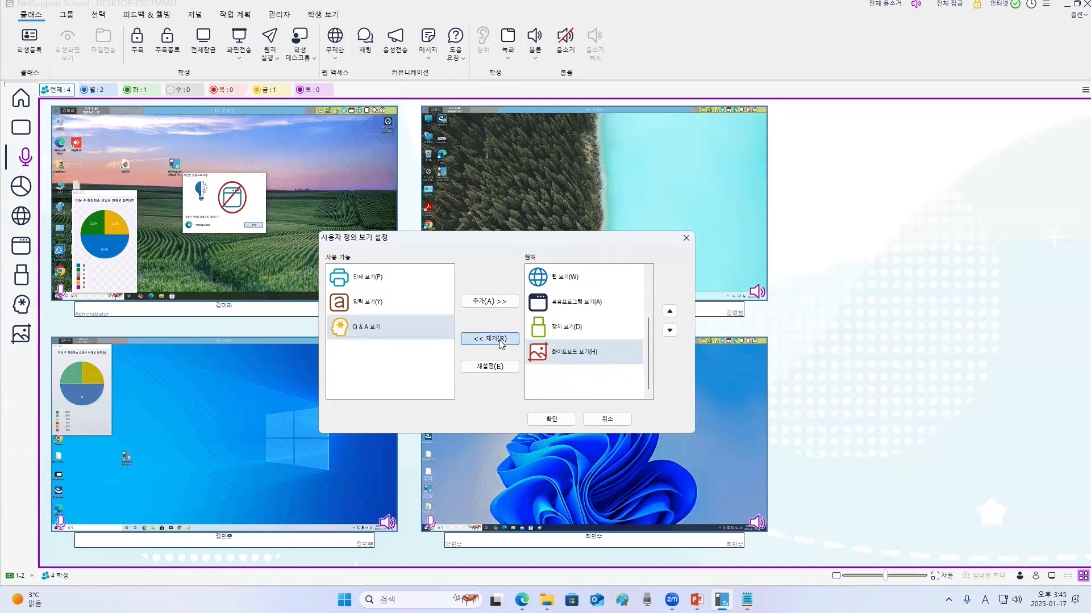
scroll(581, 375, up, 3)
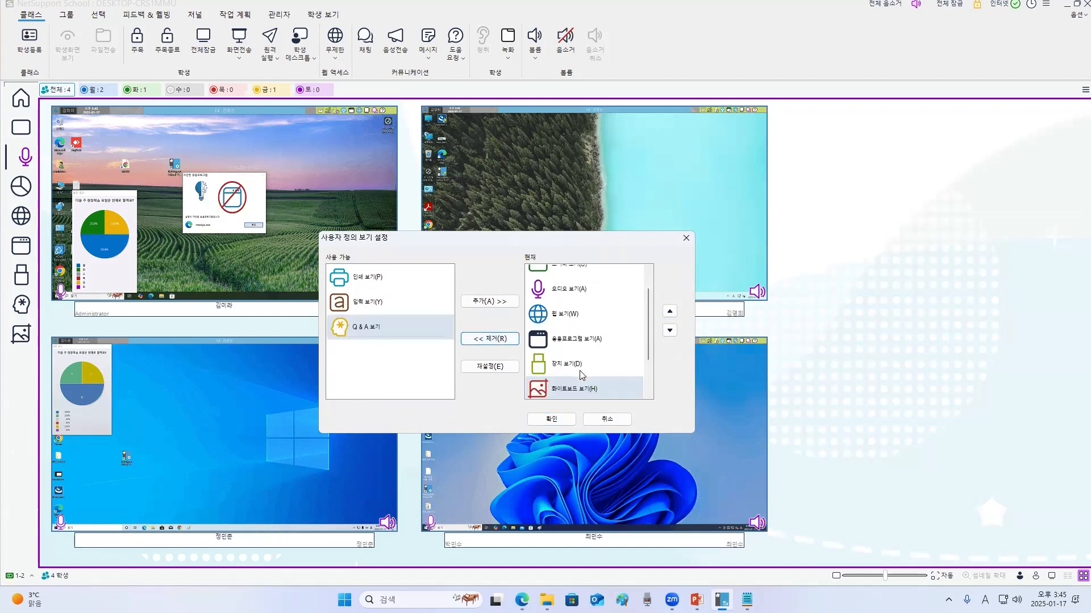
click(550, 419)
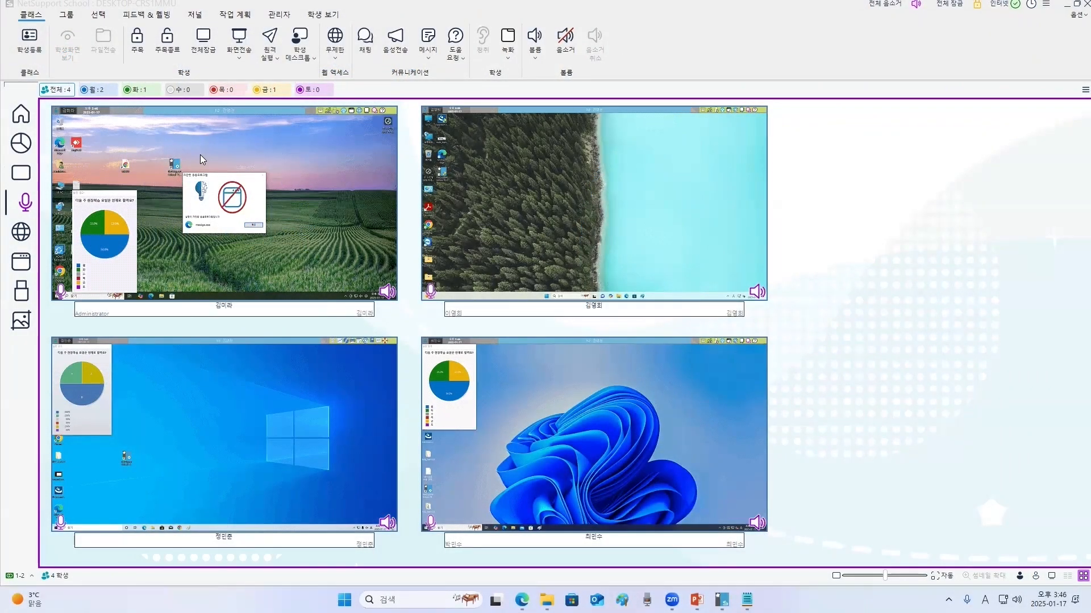
- Select the second student's screen thumbnail and open File Transfer for that student
click(200, 155)
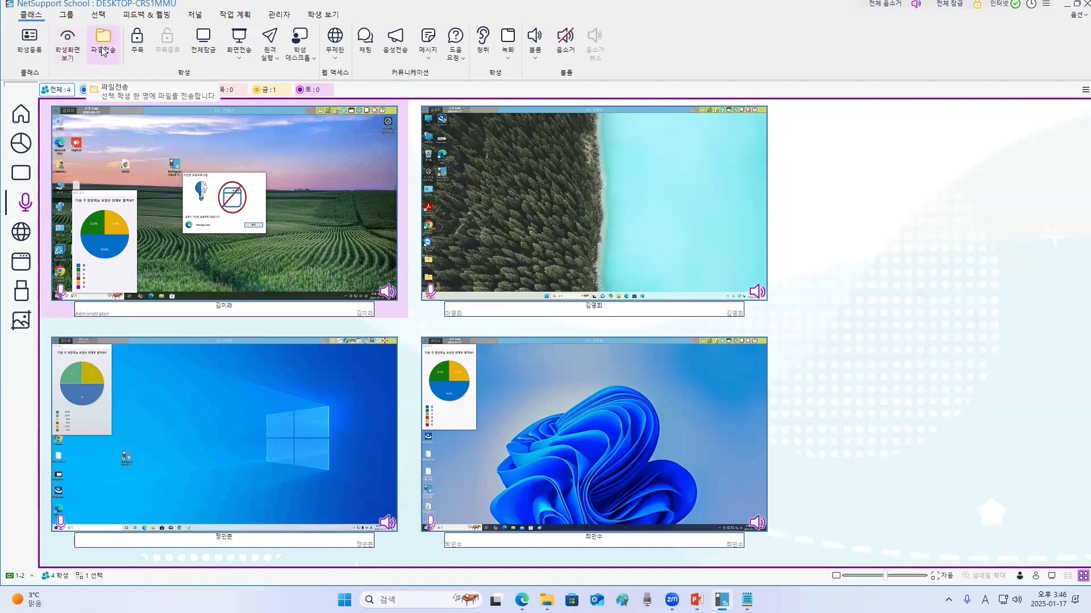
click(599, 221)
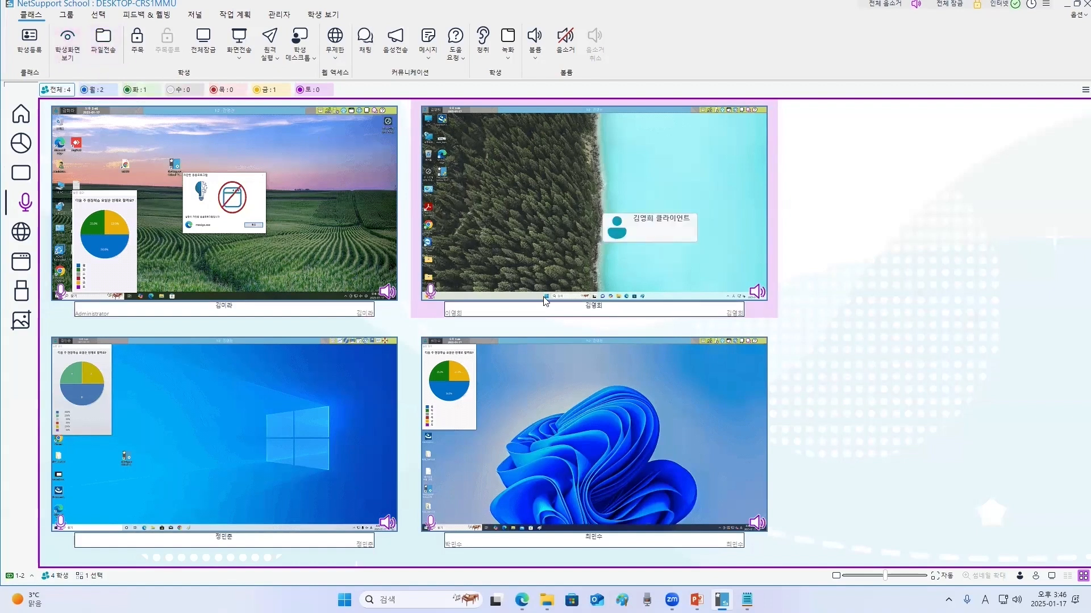
click(102, 40)
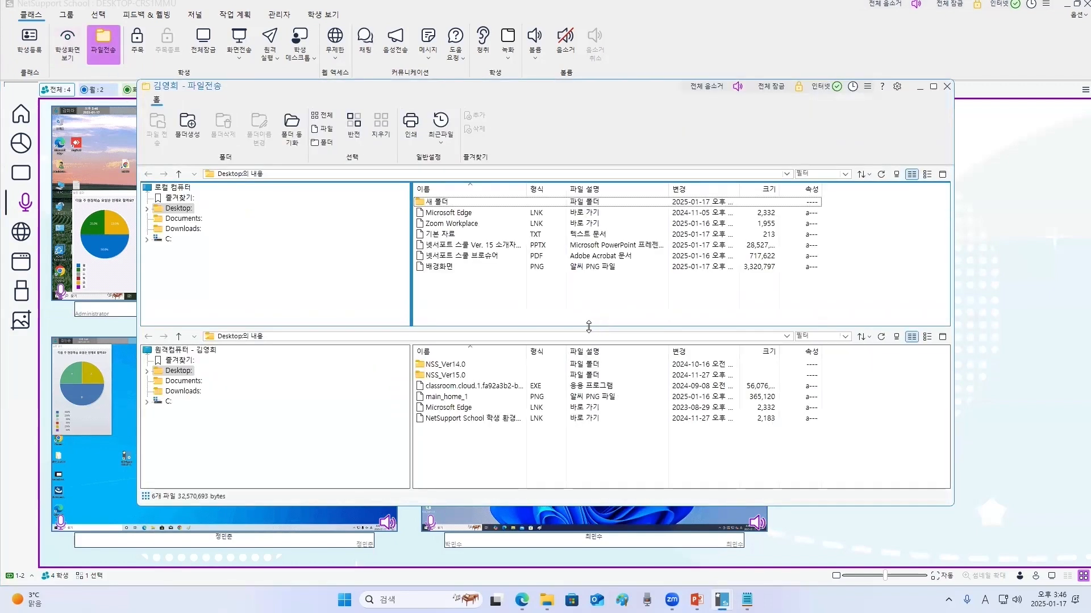
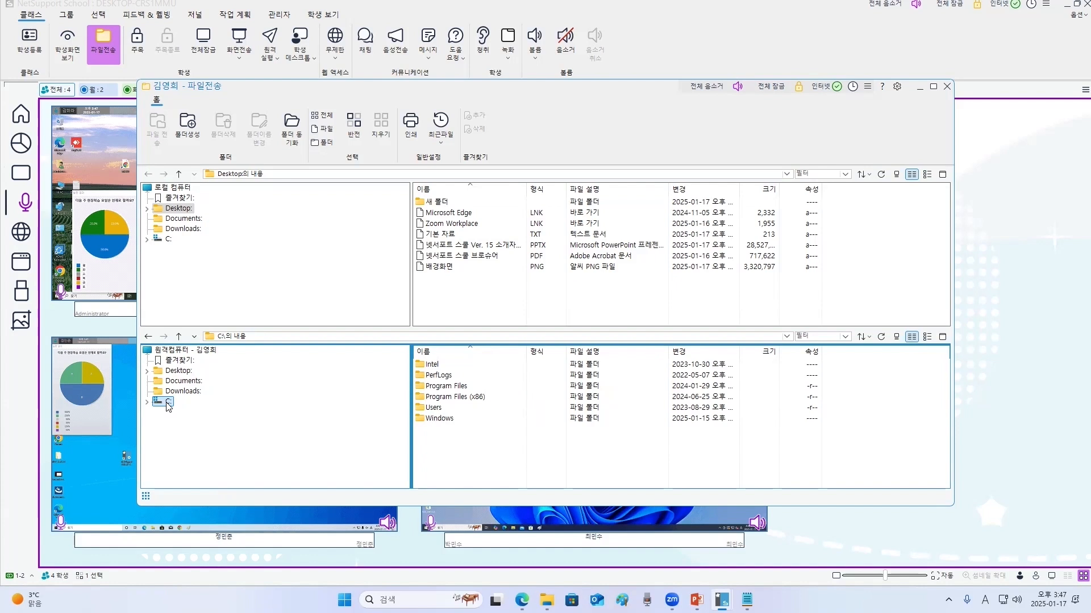
- Copy the NetSupport School Ver. 15 presentation from the local Desktop to the student's Desktop, then close File Transfer
click(179, 371)
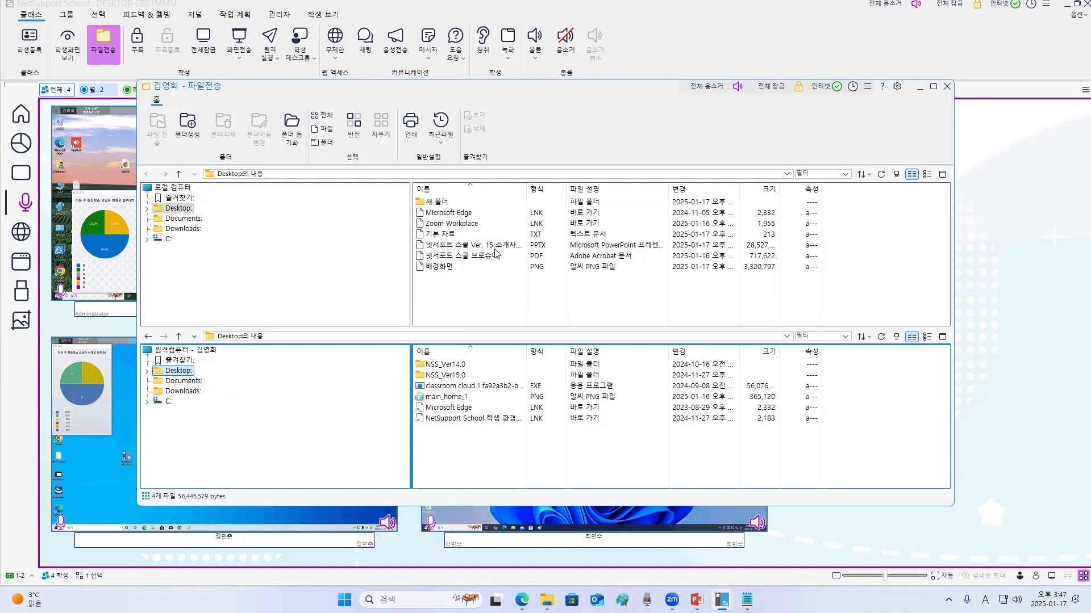
click(421, 249)
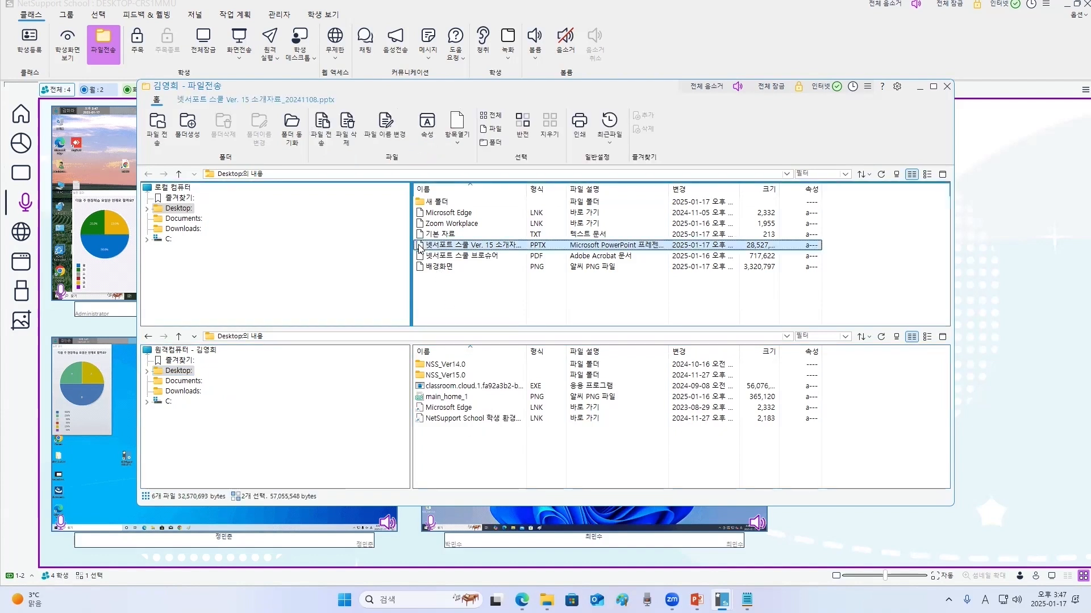
drag(421, 248, 475, 452)
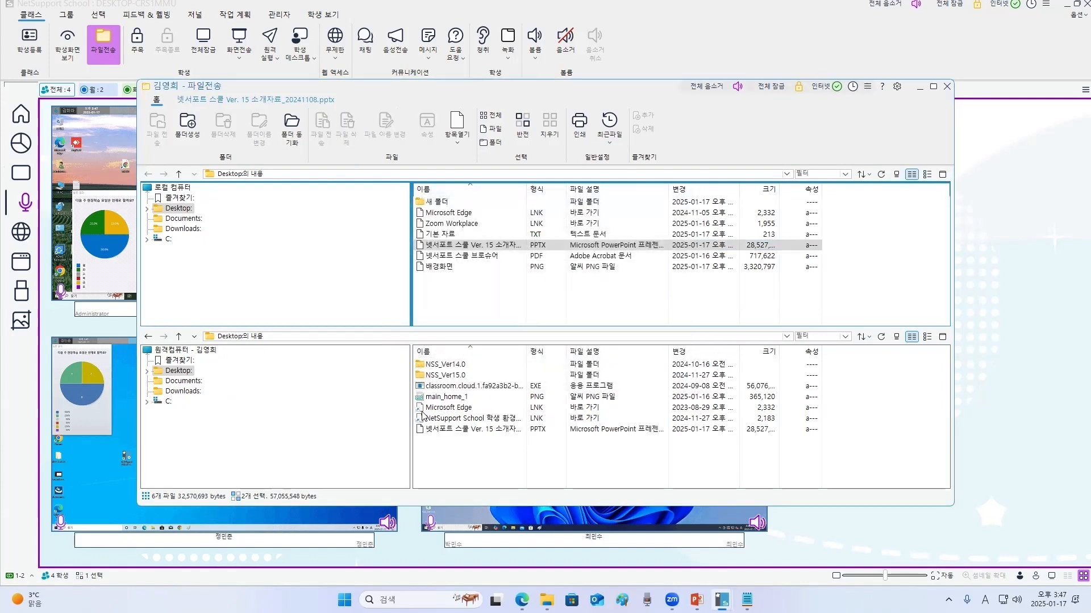
click(533, 432)
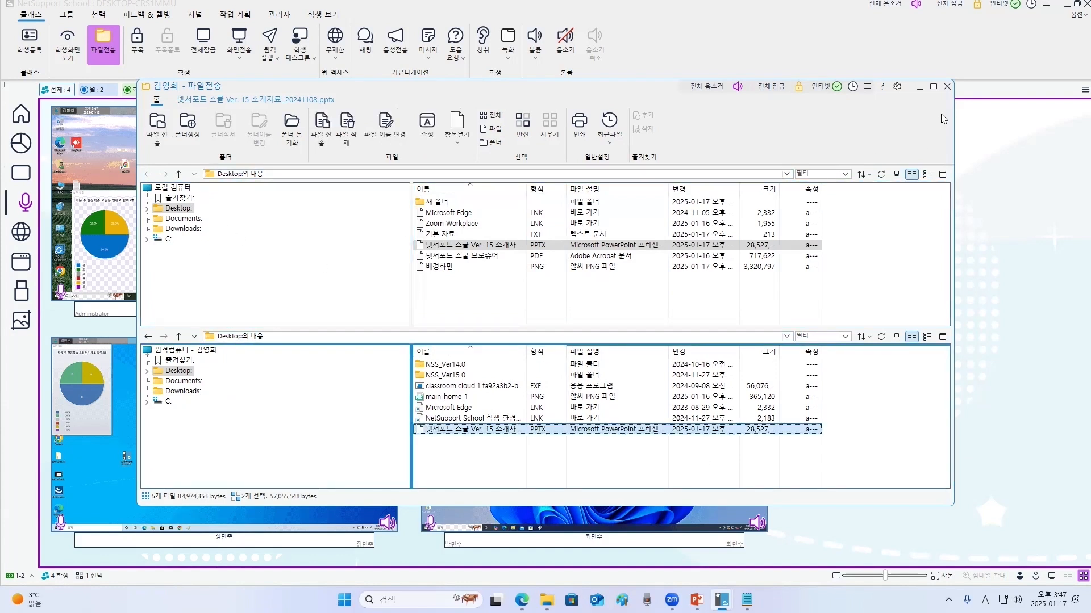
click(947, 86)
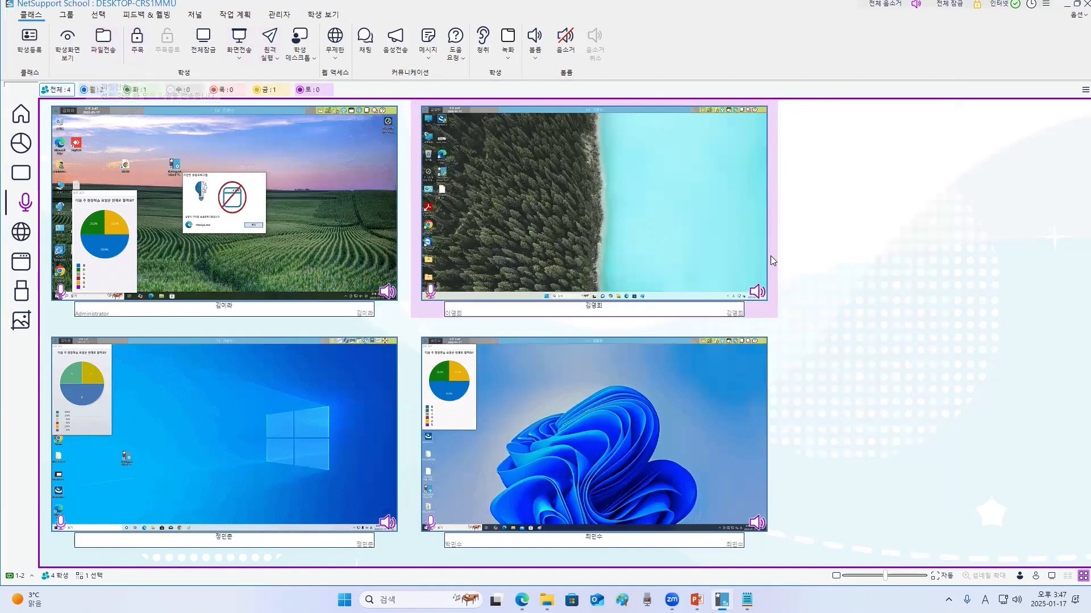
- Open File Distribution for all students and send the 배경화면 image from the local Desktop to their Desktops
click(806, 278)
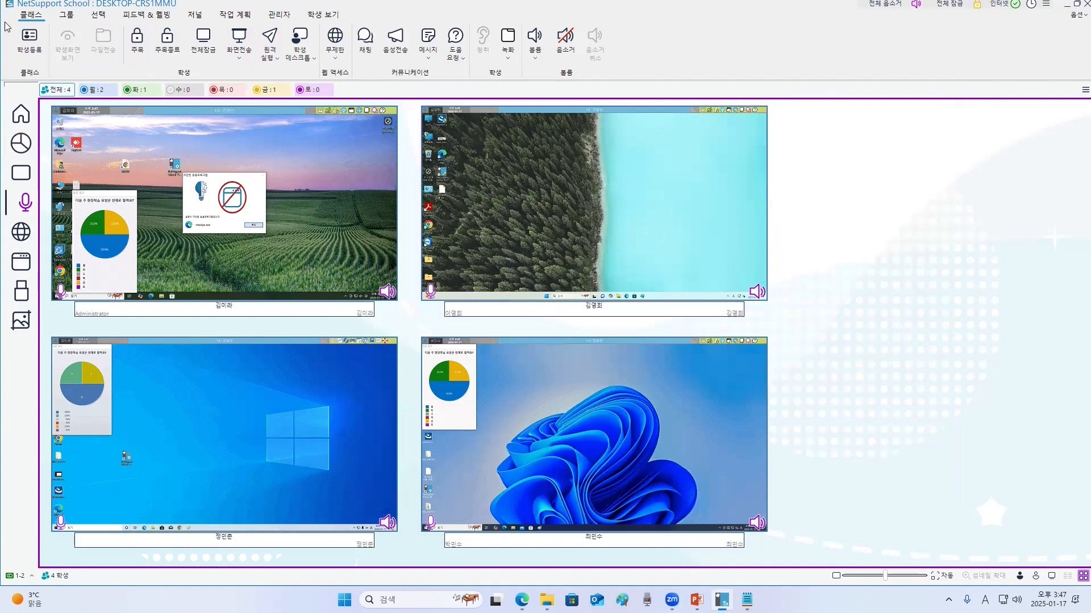
click(67, 15)
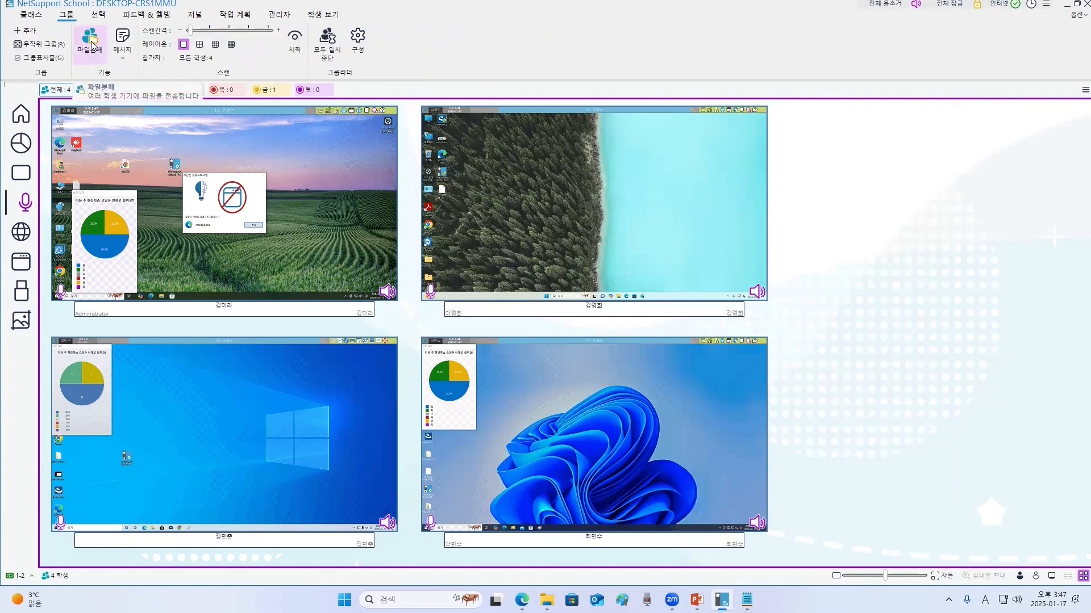
click(90, 44)
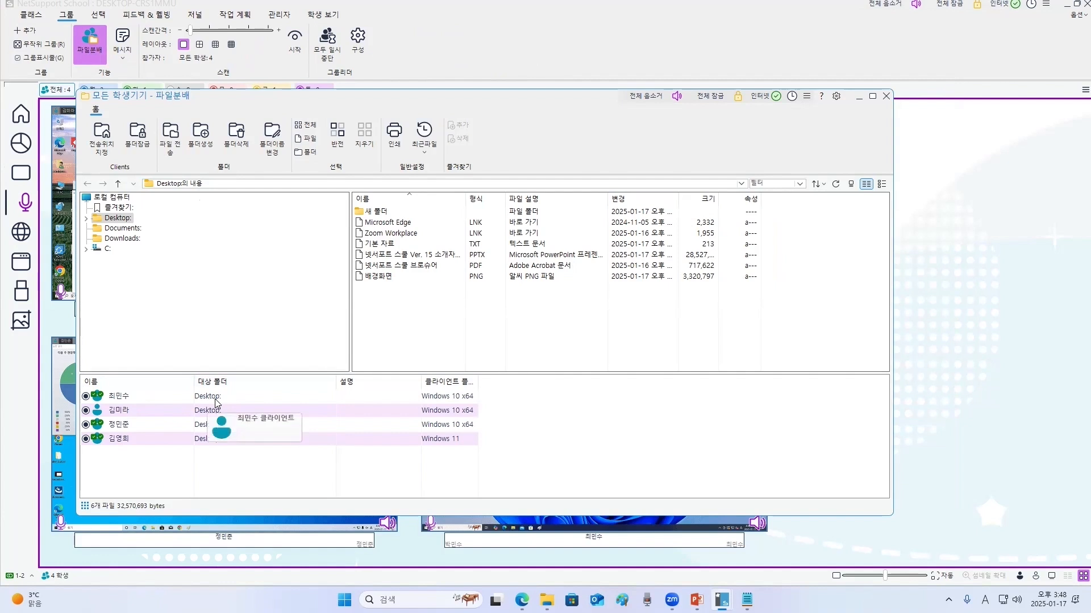
click(105, 249)
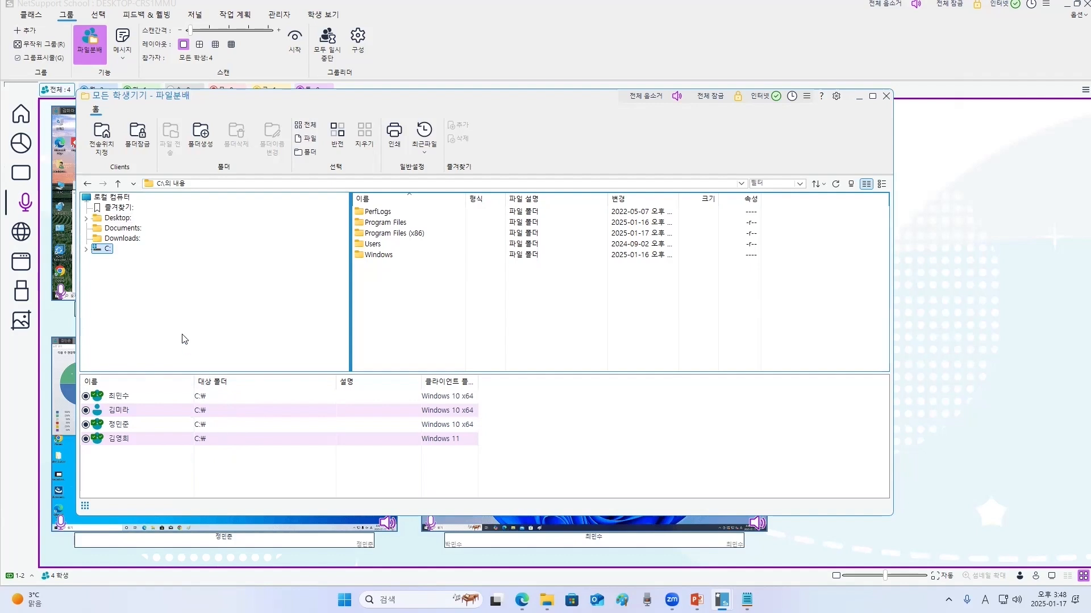
click(130, 239)
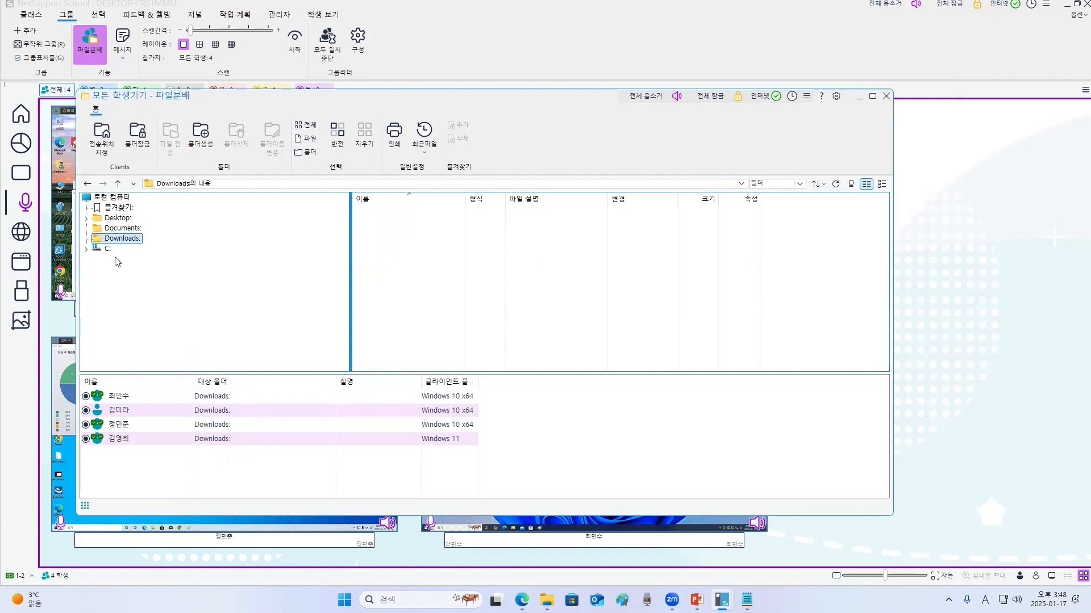
click(121, 221)
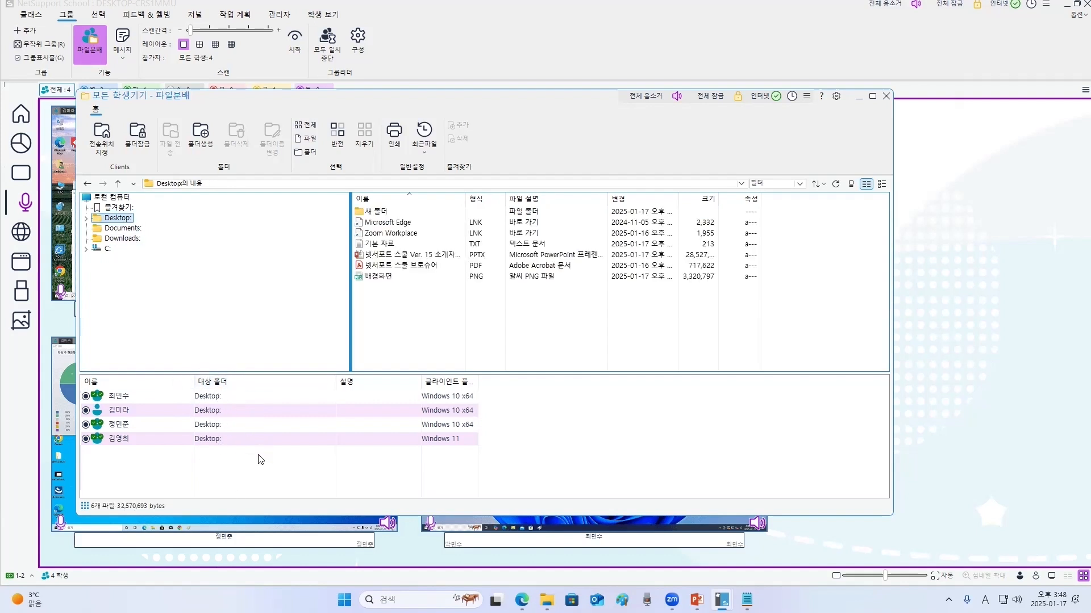
click(451, 319)
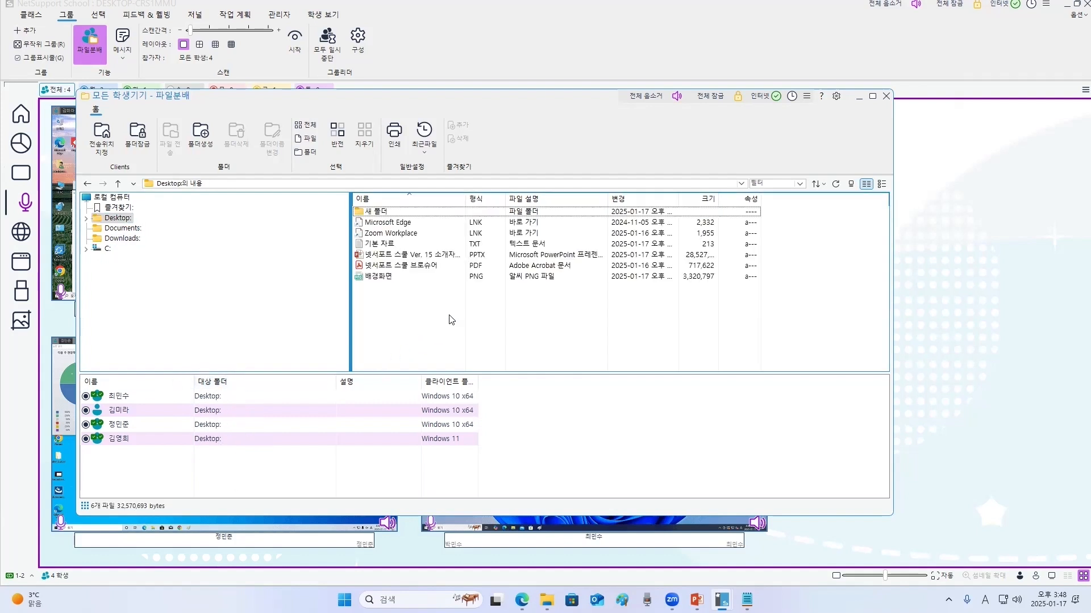
click(374, 278)
drag(375, 278, 200, 419)
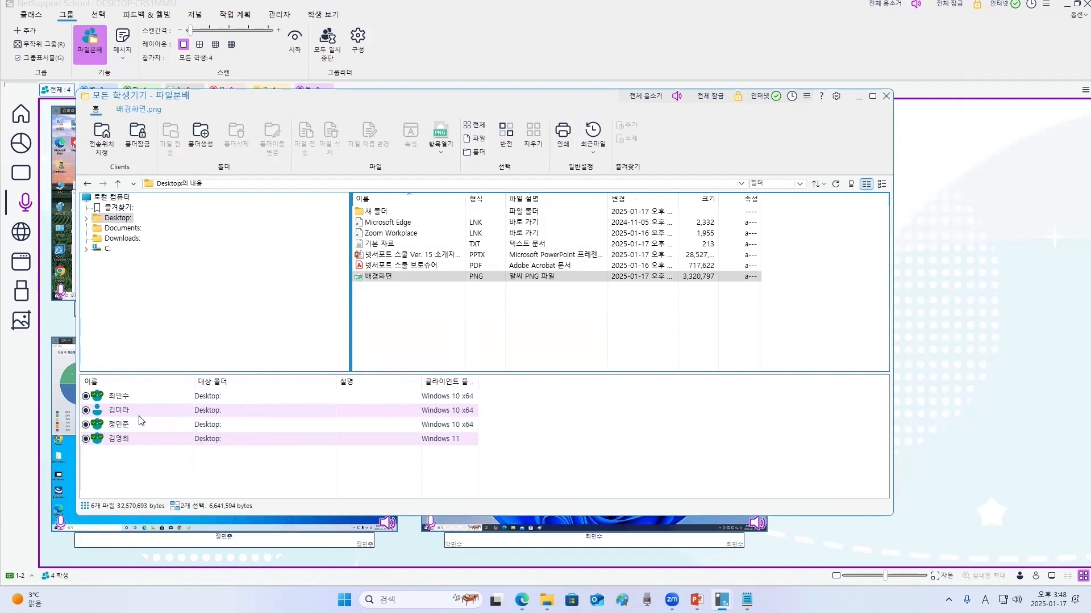
- Exclude and re-include students in the distribution recipient list, then close File Distribution
click(86, 396)
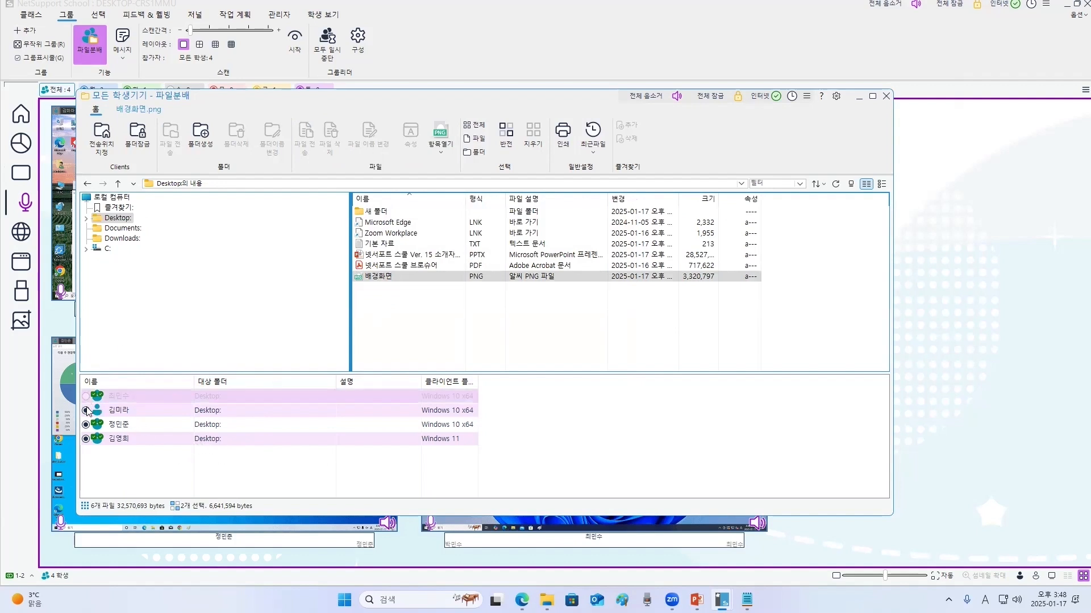
click(86, 410)
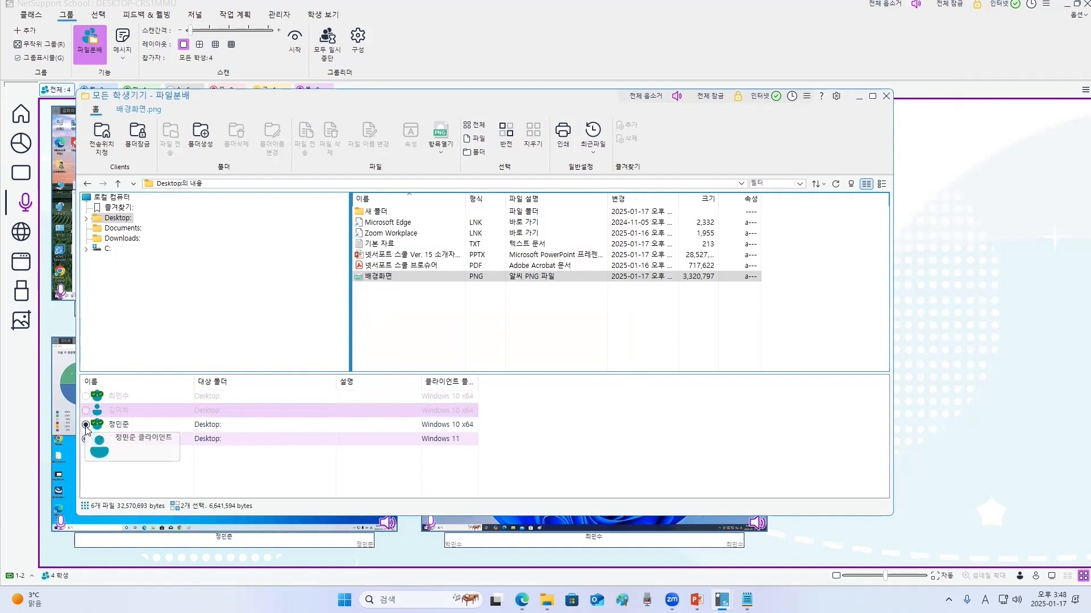
click(86, 424)
click(86, 410)
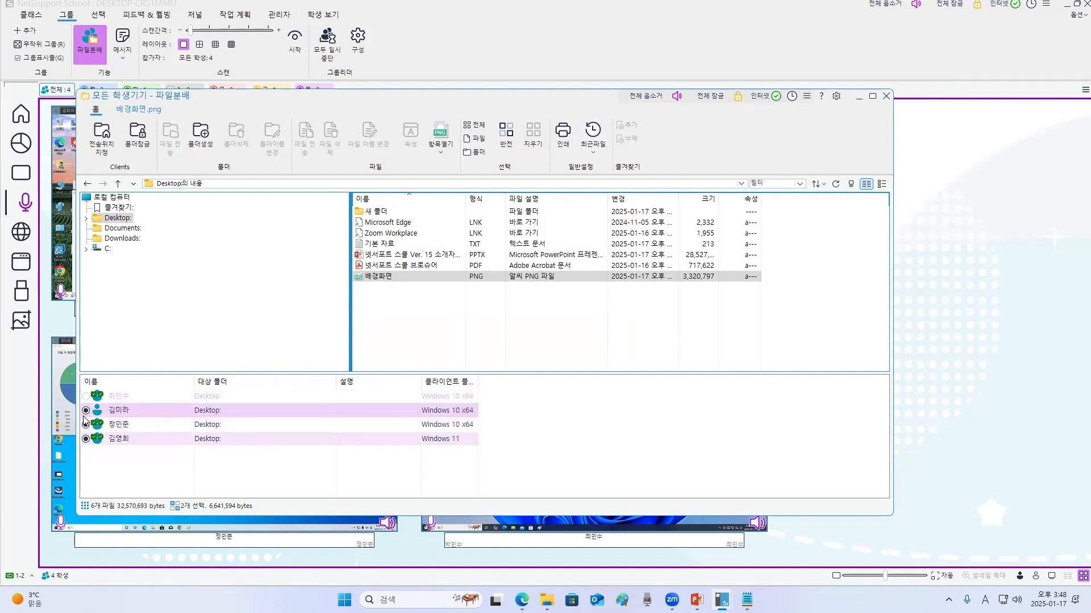
click(86, 396)
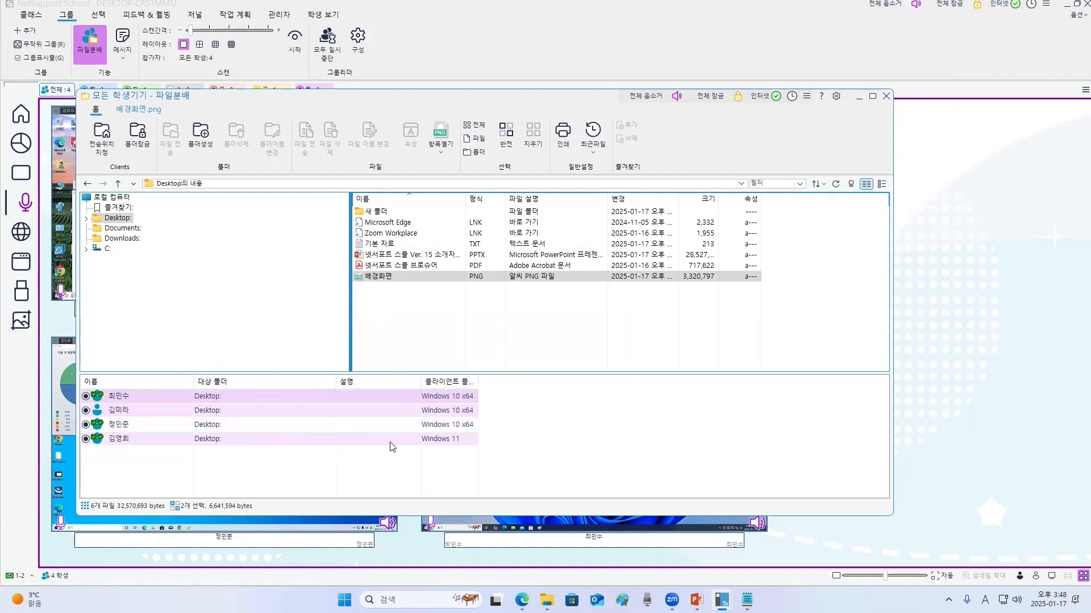
click(886, 96)
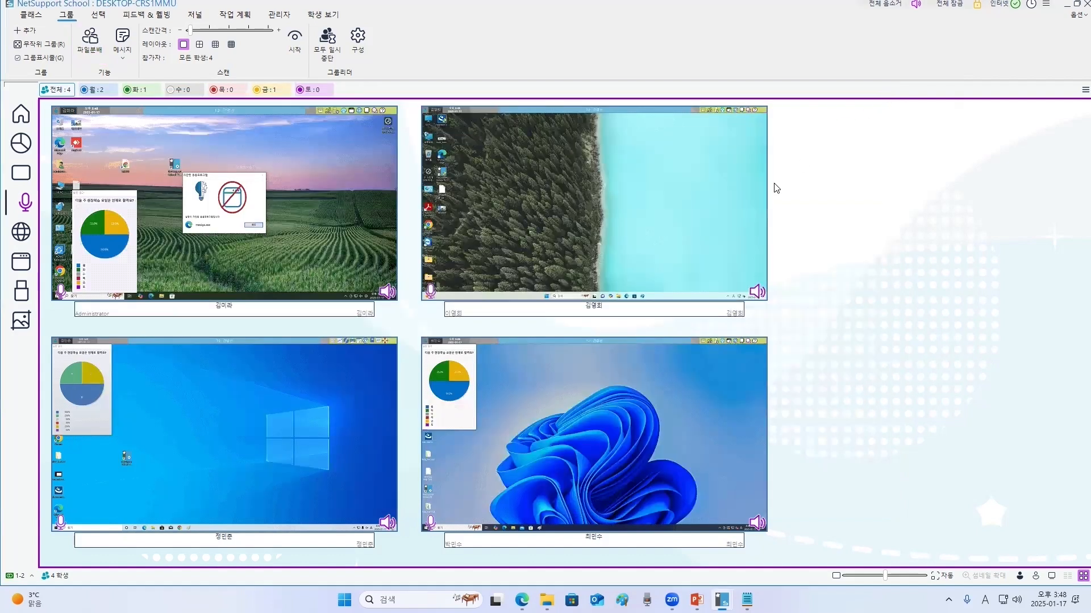
- Lock all students' screens and keyboards with the Attention command
click(29, 15)
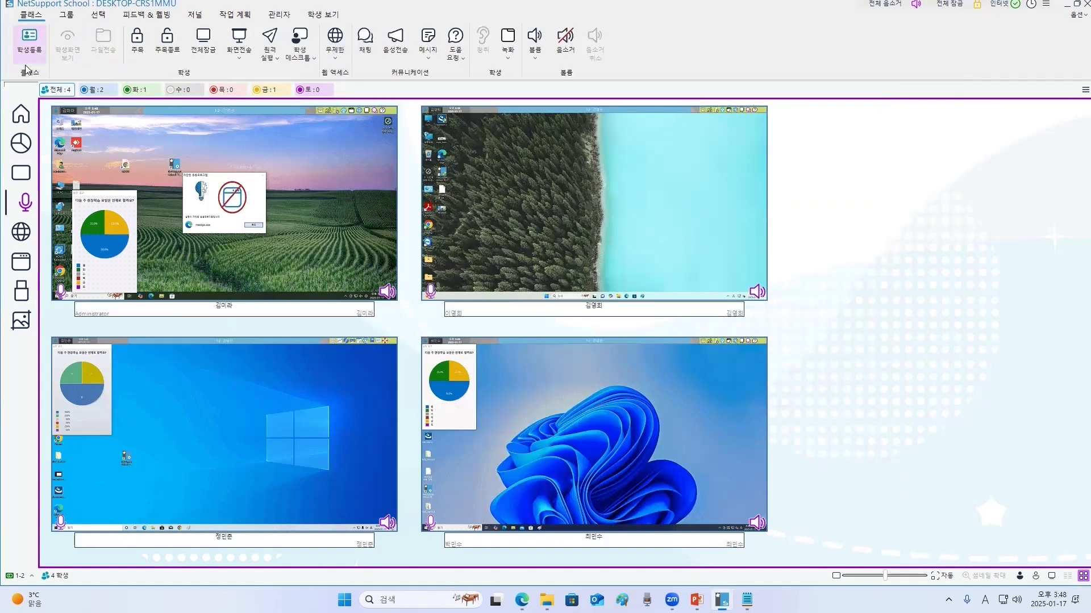
click(354, 154)
click(803, 240)
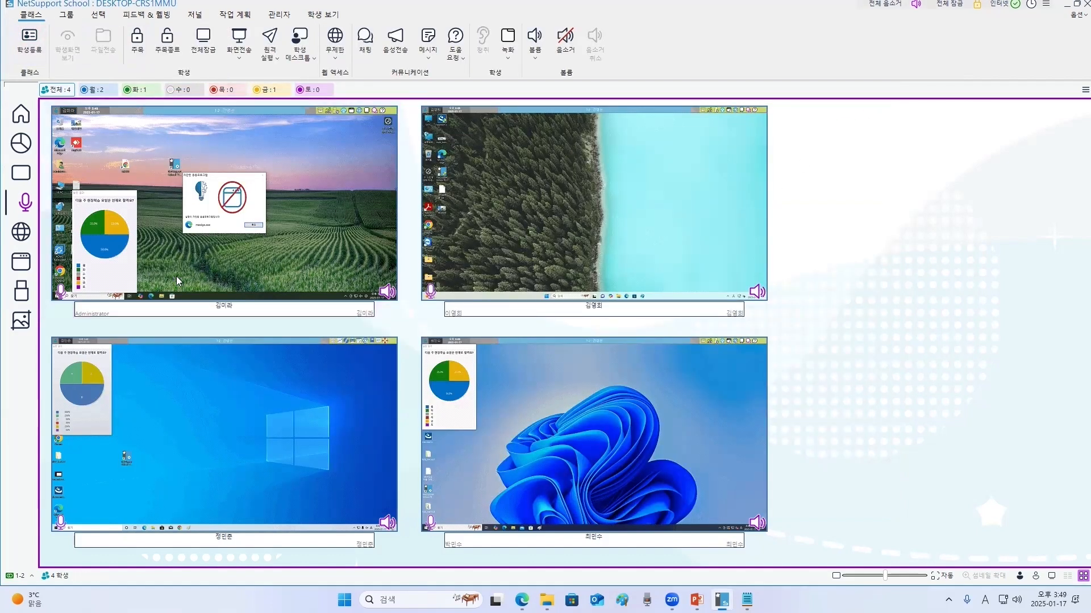
click(138, 45)
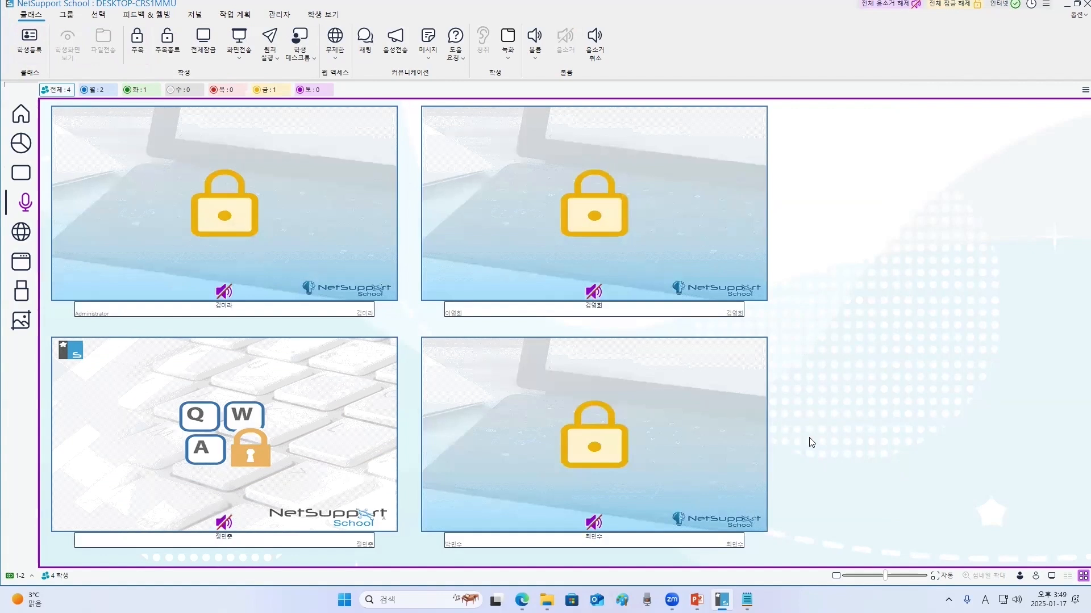
- Open the first student's screen in View mode, rearrange desktop icons remotely, and close the view
click(282, 202)
double_click(281, 201)
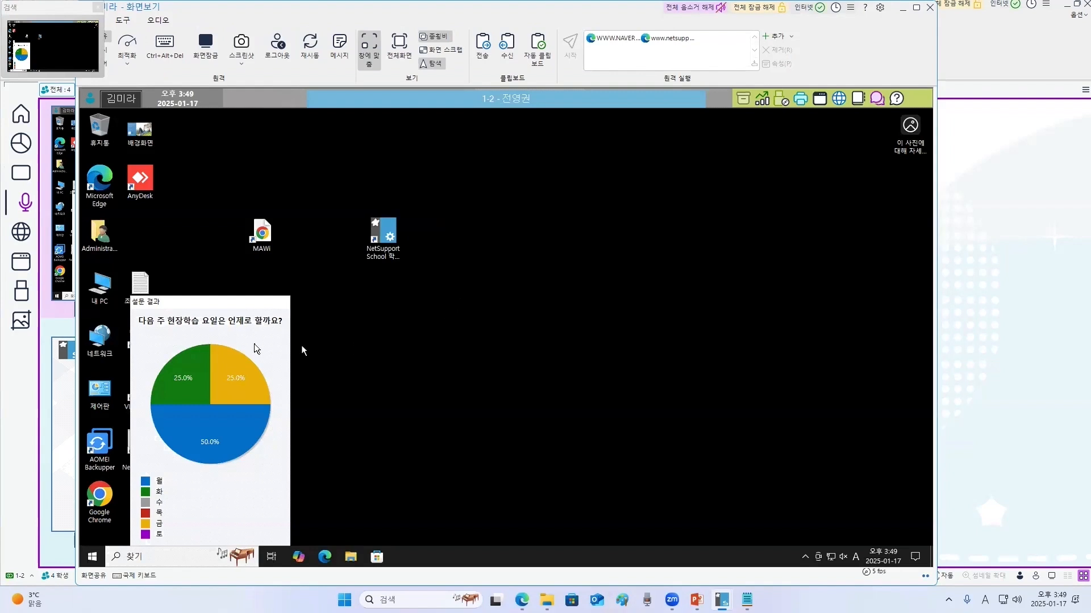
drag(262, 233, 342, 287)
drag(392, 243, 229, 243)
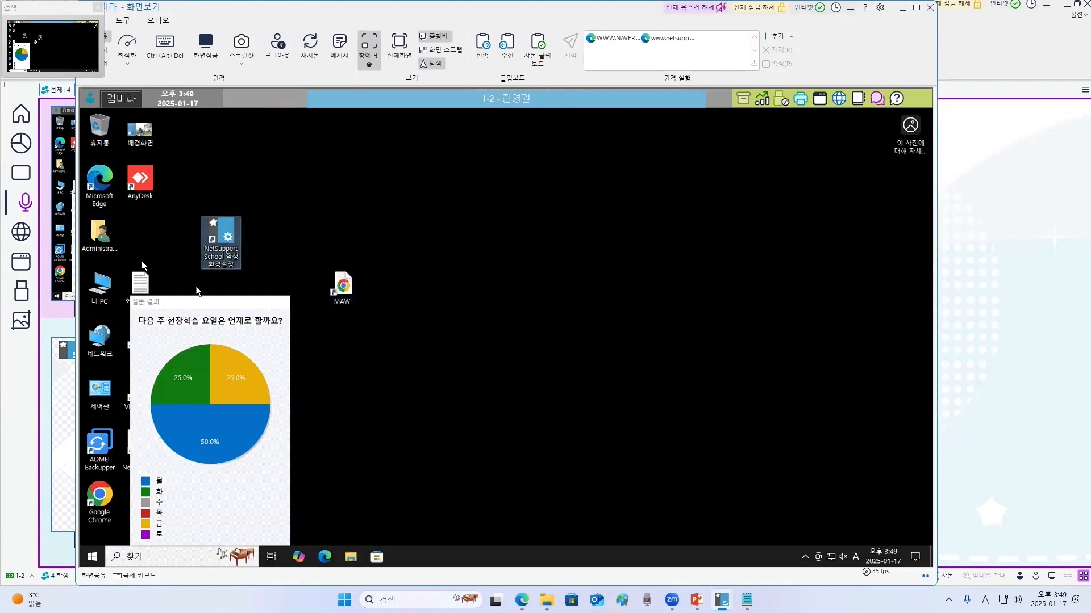
click(929, 8)
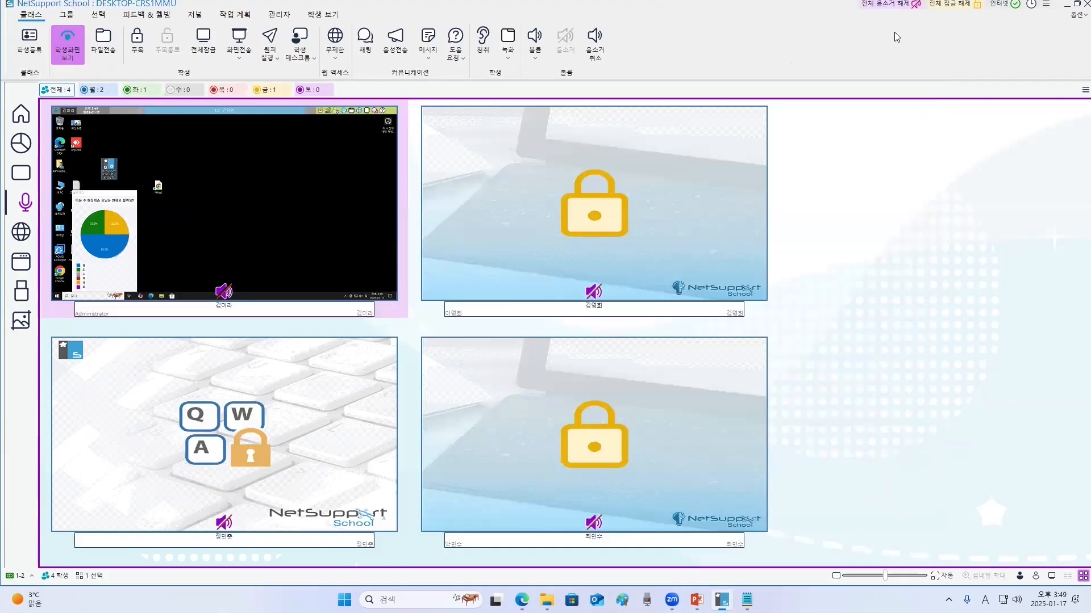
- End Attention for the class and blank all student screens with Lock All
click(168, 45)
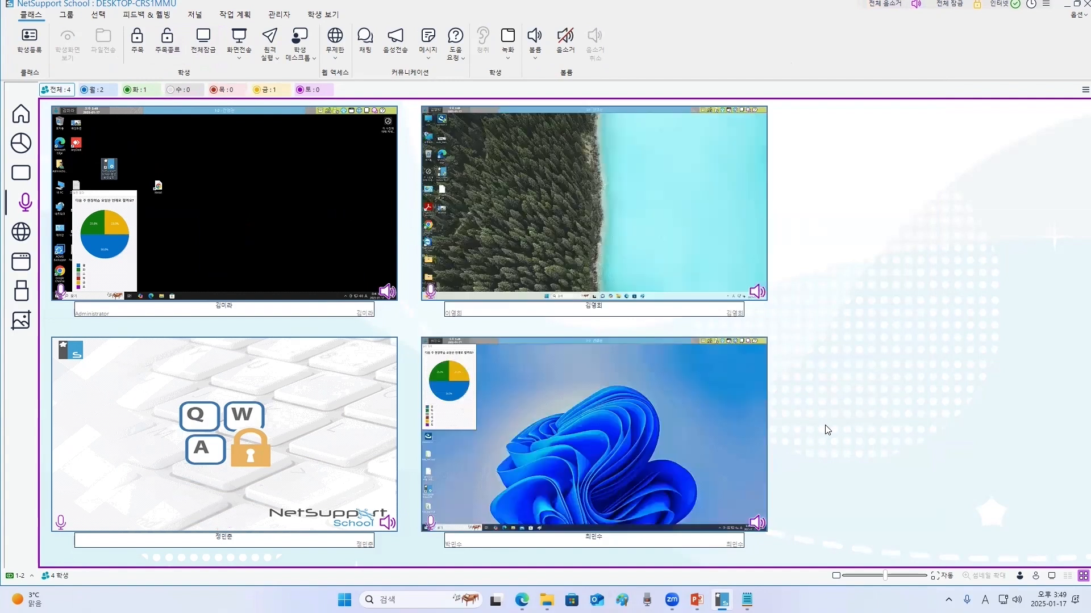
click(203, 41)
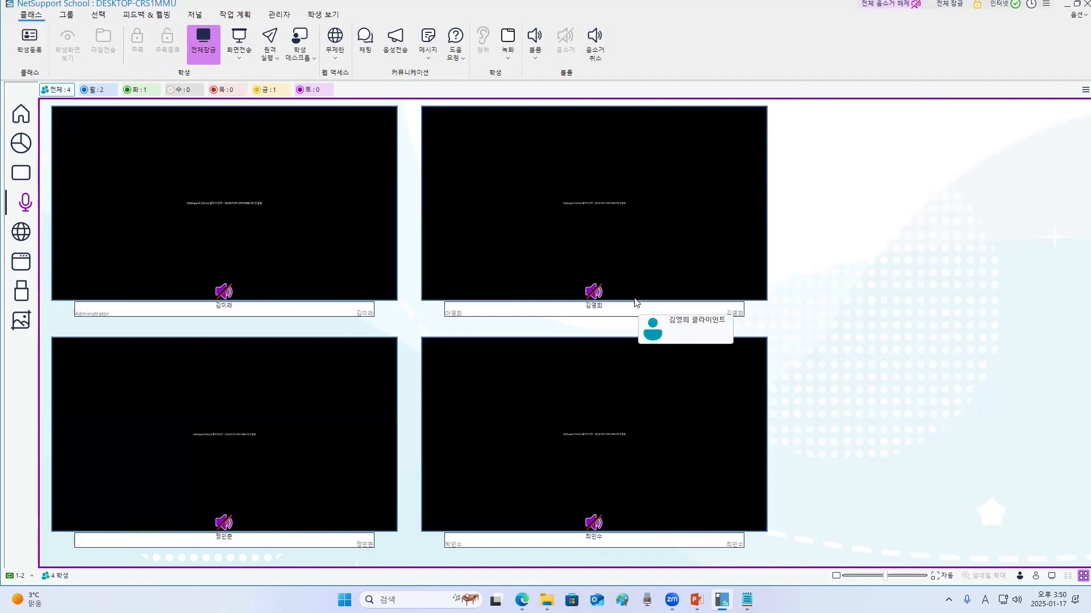
click(209, 50)
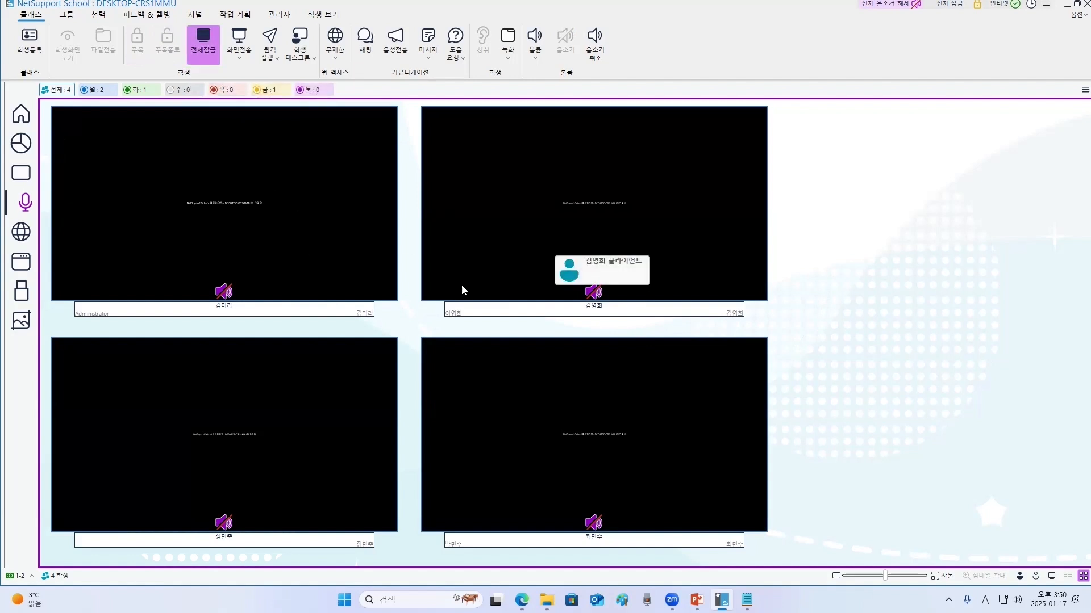
- Open the second student's blanked screen in View mode, move several desktop icons, and close the view
double_click(612, 250)
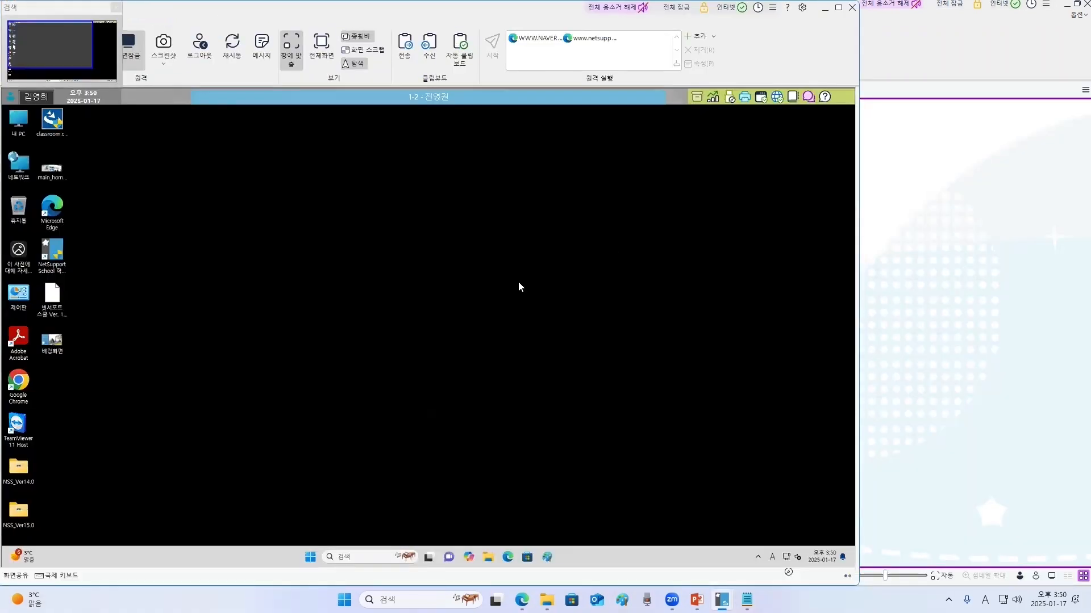
drag(58, 297, 157, 311)
drag(59, 342, 163, 385)
drag(18, 382, 85, 341)
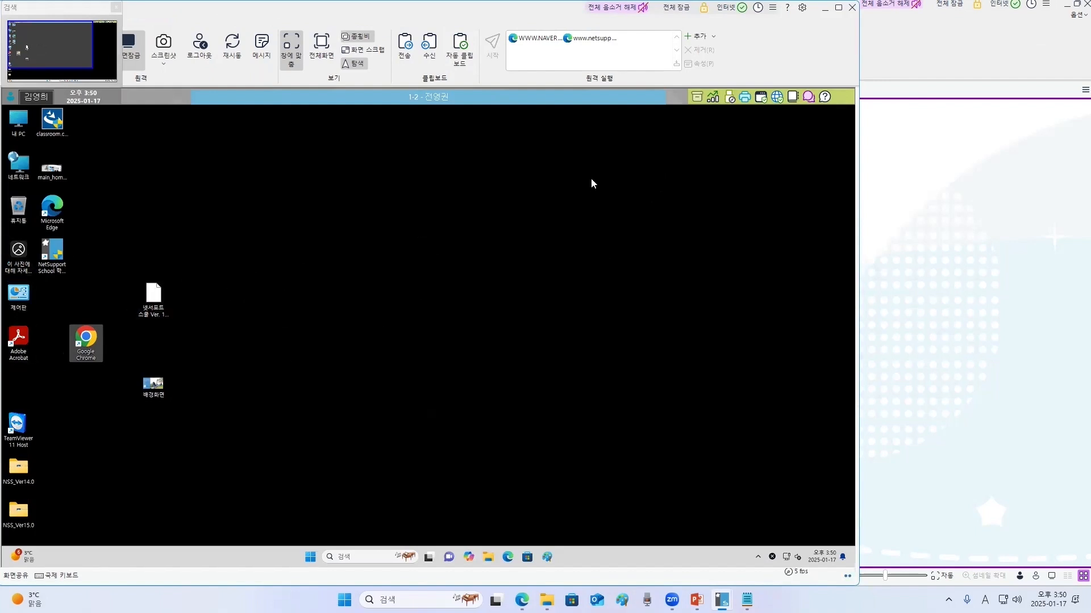
click(852, 7)
- Open the first student's screen in View mode, move the AnyDesk icon, and close the view
click(217, 40)
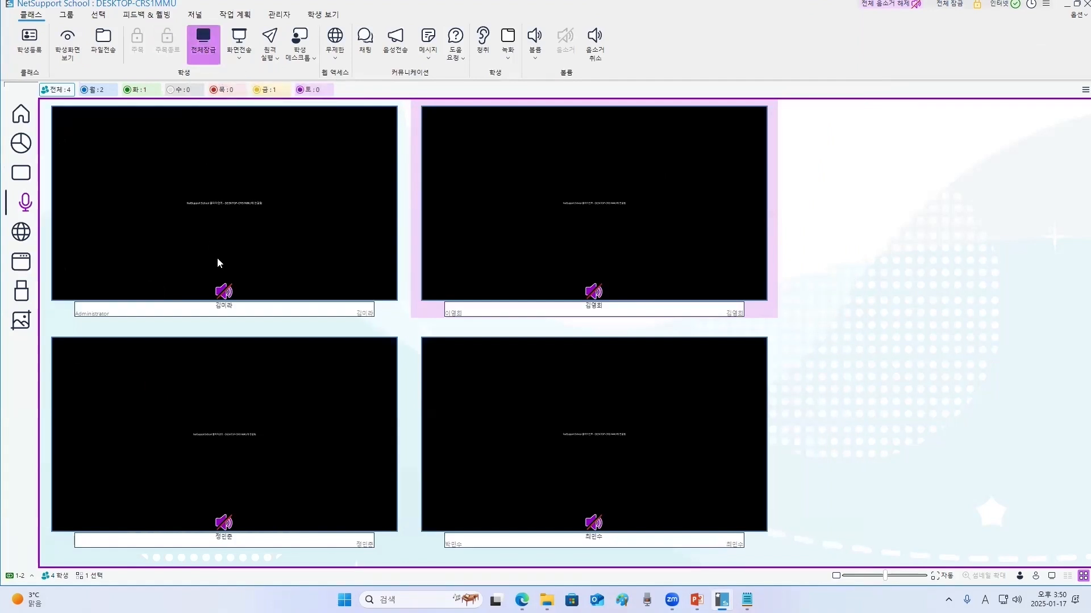
double_click(284, 230)
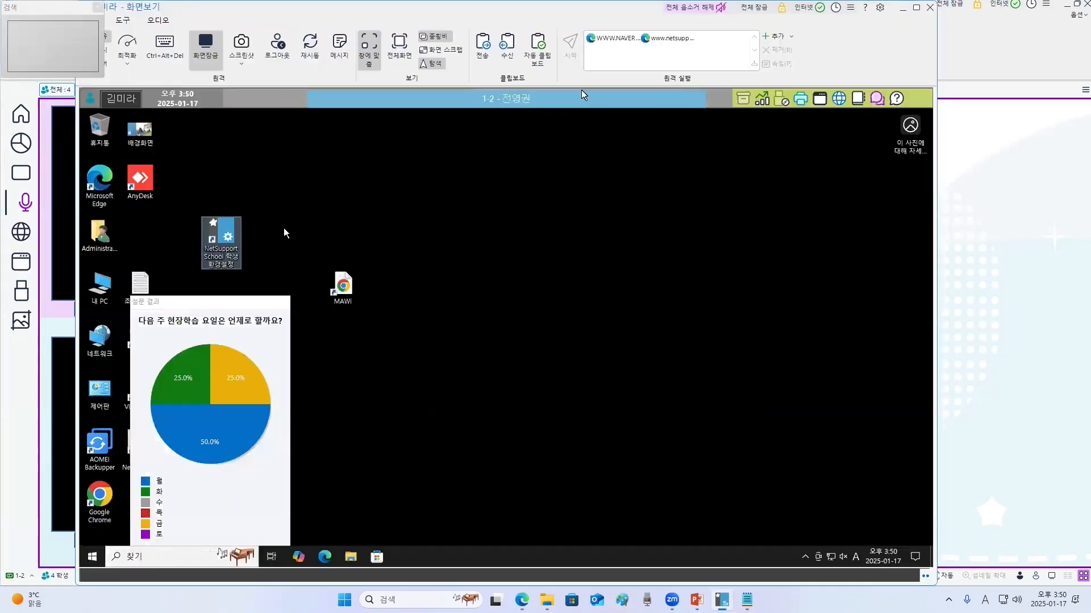
drag(143, 186, 143, 239)
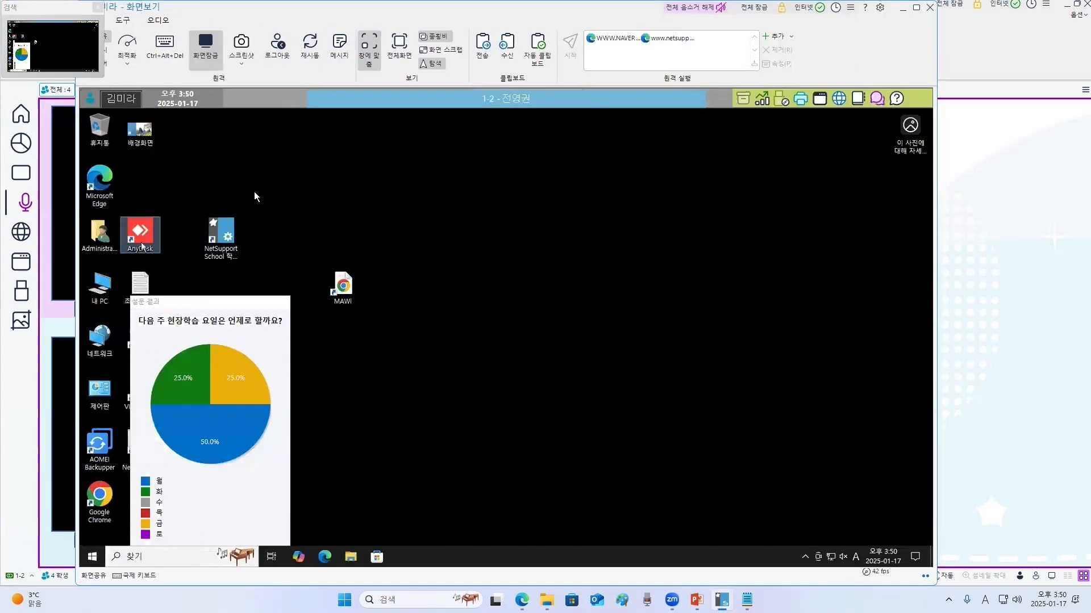
drag(656, 93, 556, 156)
click(832, 70)
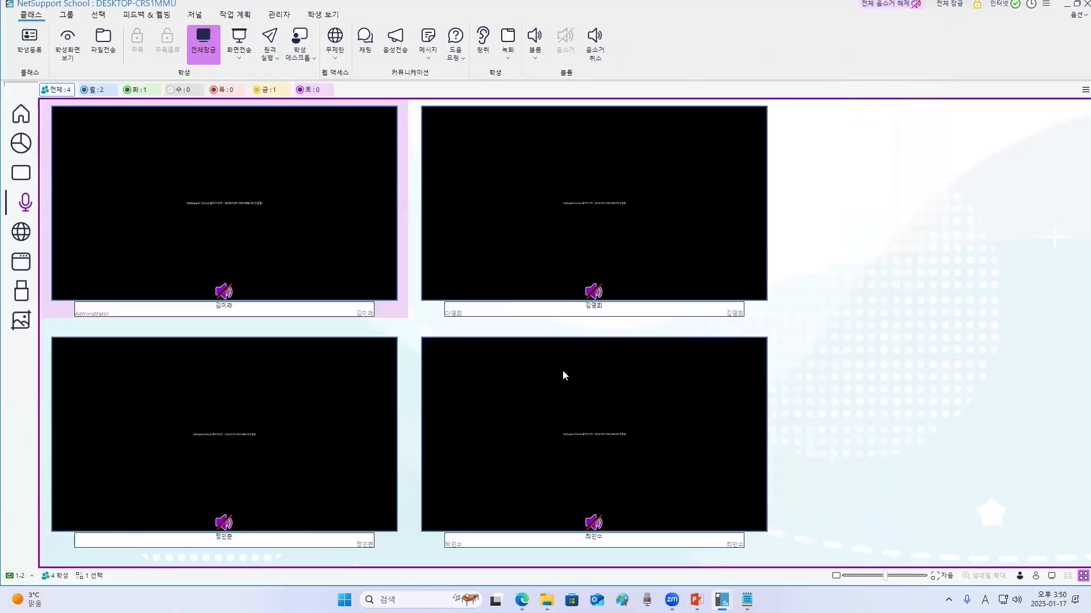
- Unlock all students' blanked screens
click(809, 385)
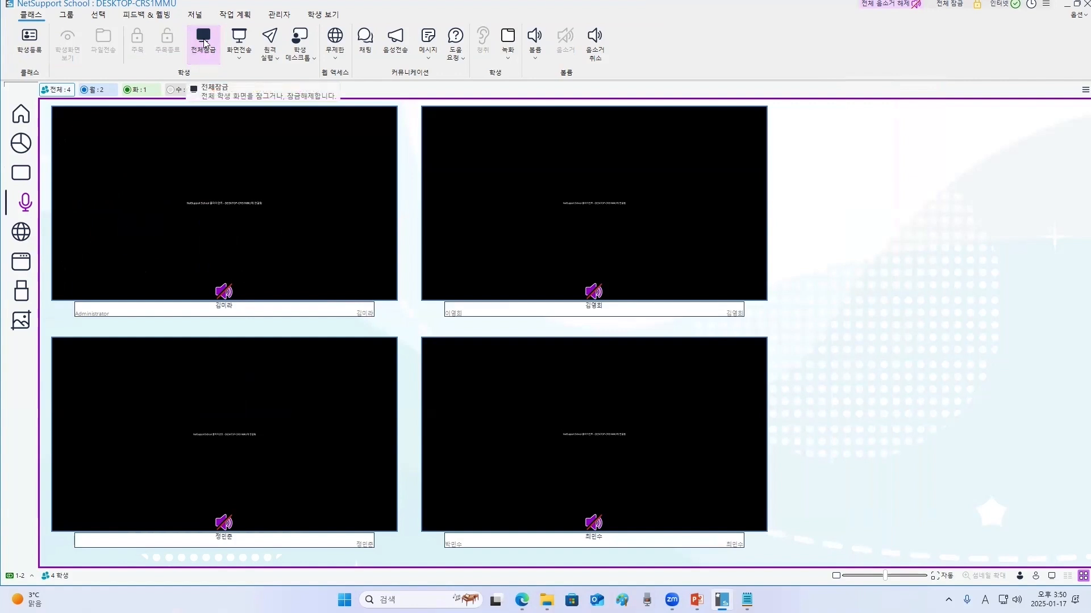
click(202, 37)
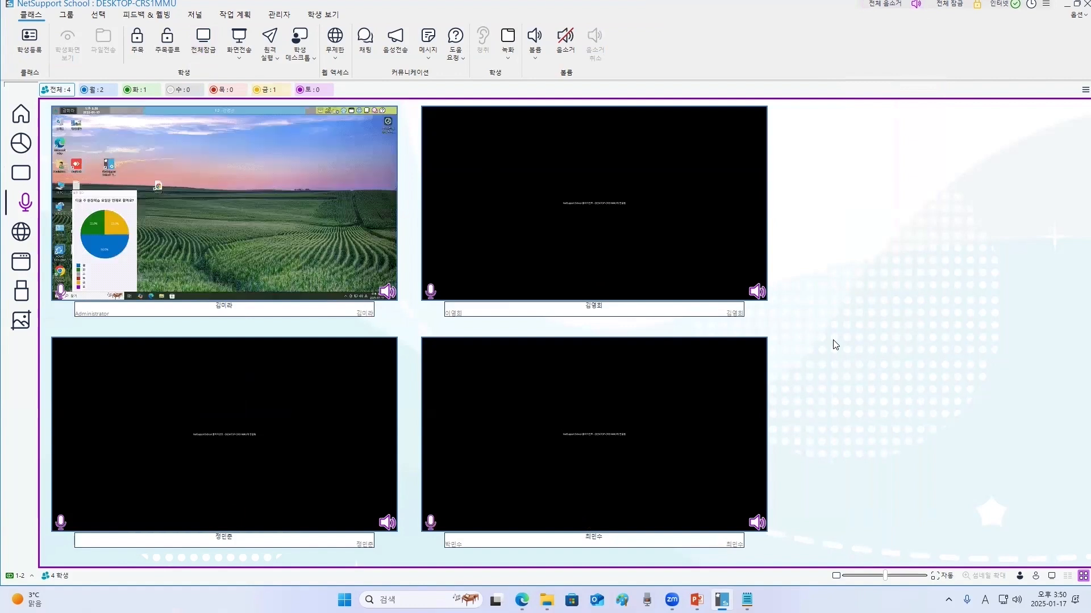
- Show the tutor's screen to all students, close the open file window and launch Microsoft Edge during the show
click(240, 39)
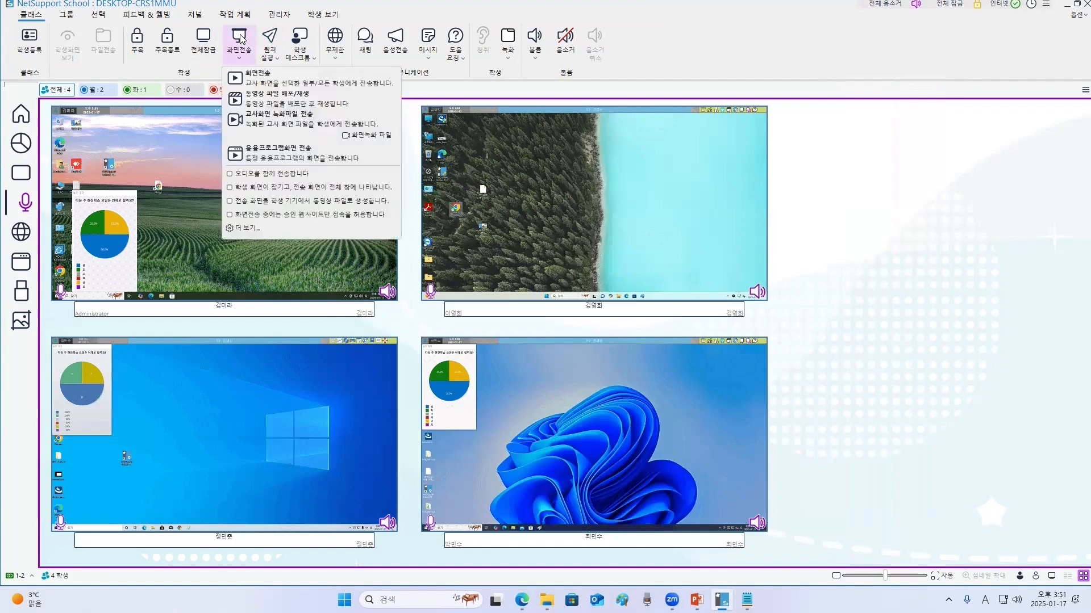
click(284, 75)
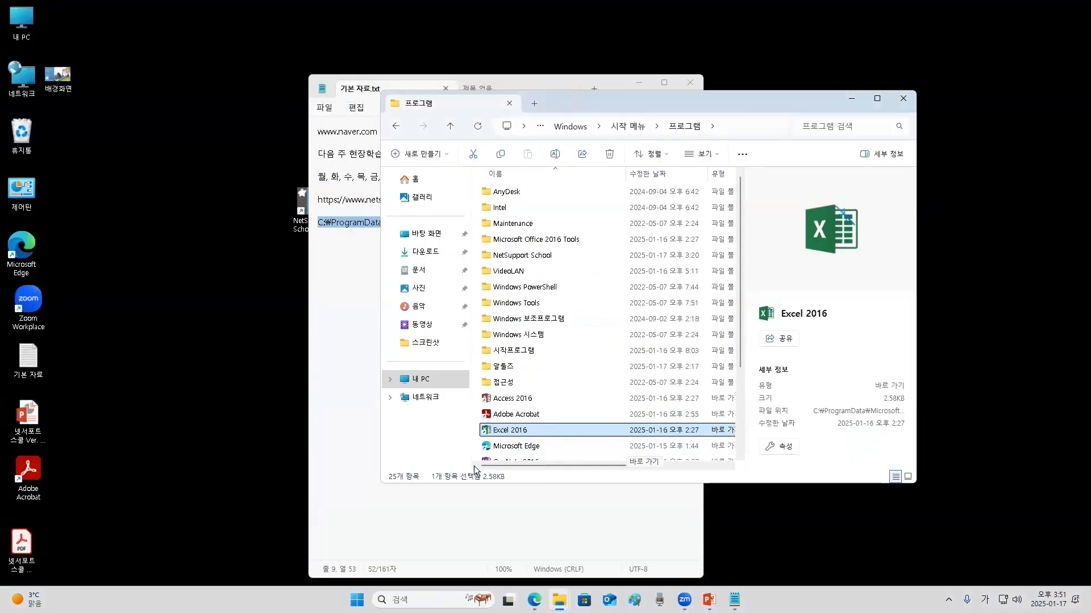
click(903, 100)
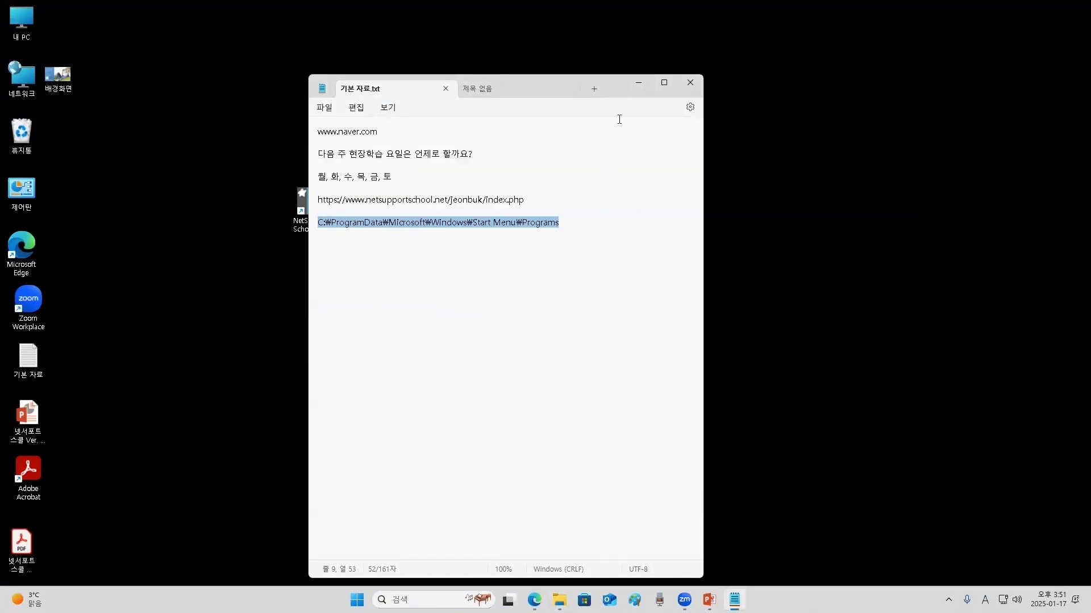
click(150, 275)
double_click(32, 249)
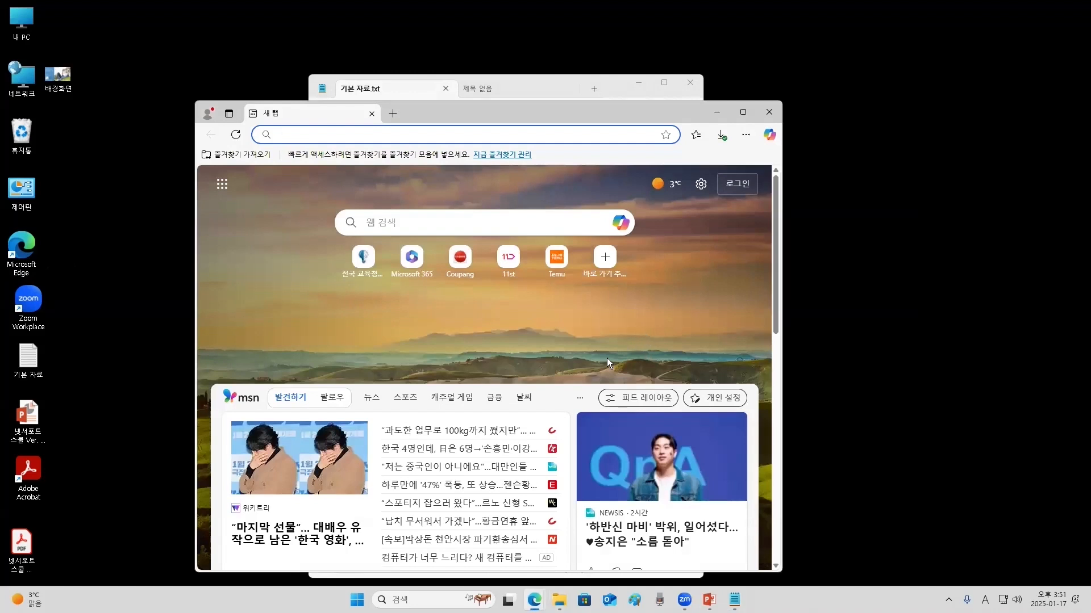
scroll(607, 357, down, 1)
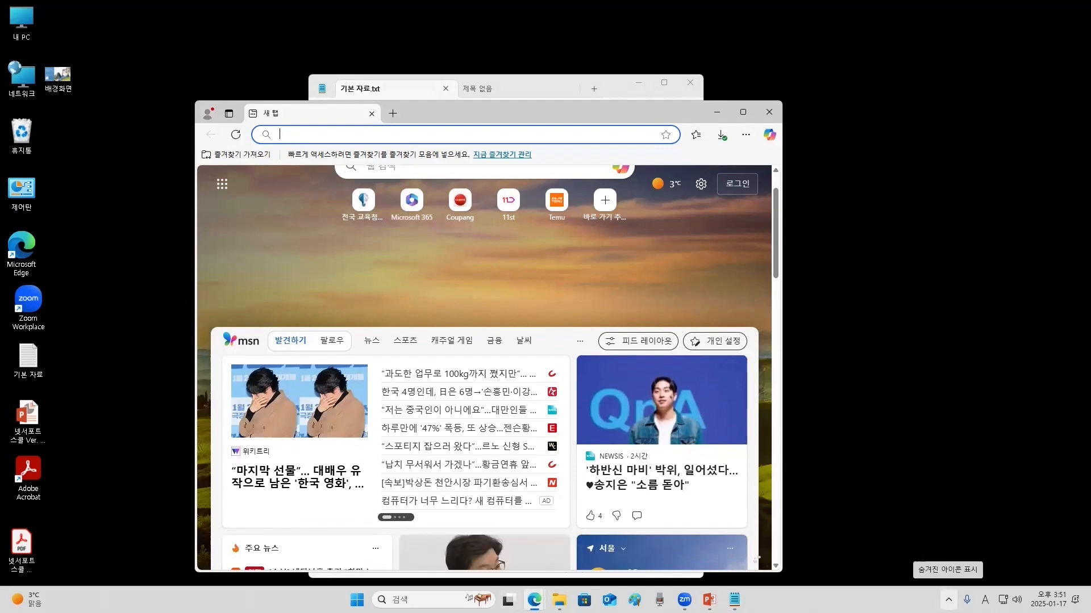
- Stop the screen show from its notification-area icon
click(948, 599)
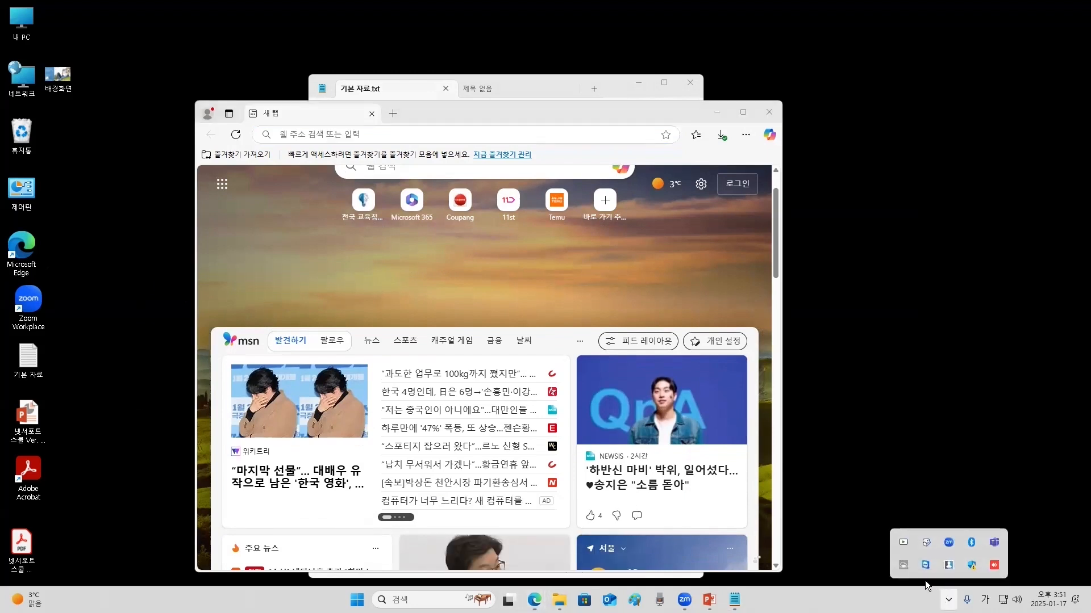
right_click(903, 546)
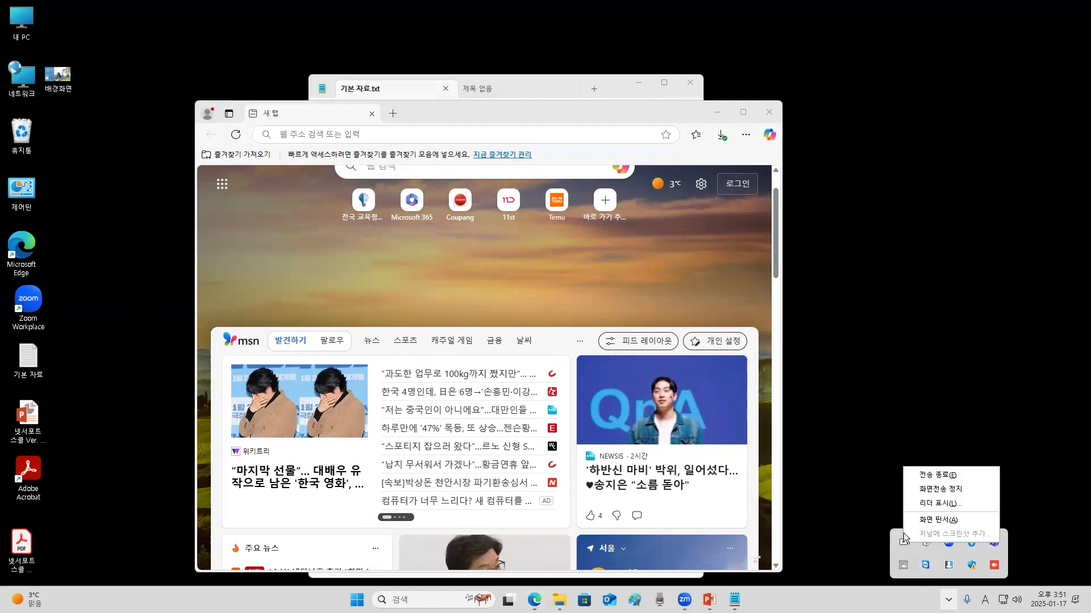
click(957, 475)
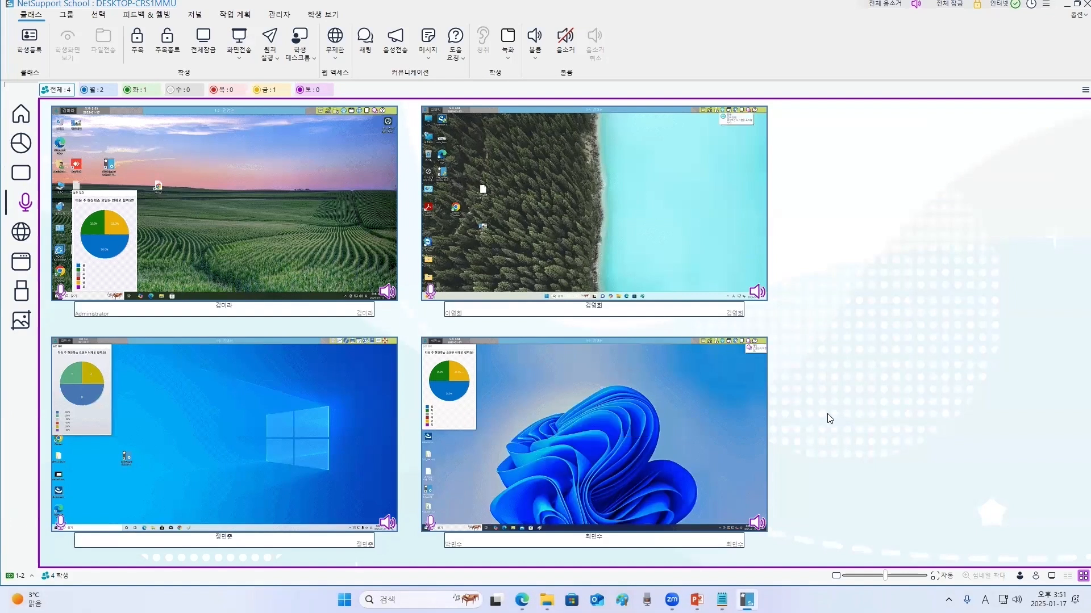
- Open Remote Launch and remove both existing URL entries from its list
click(270, 41)
drag(424, 72, 483, 196)
click(391, 272)
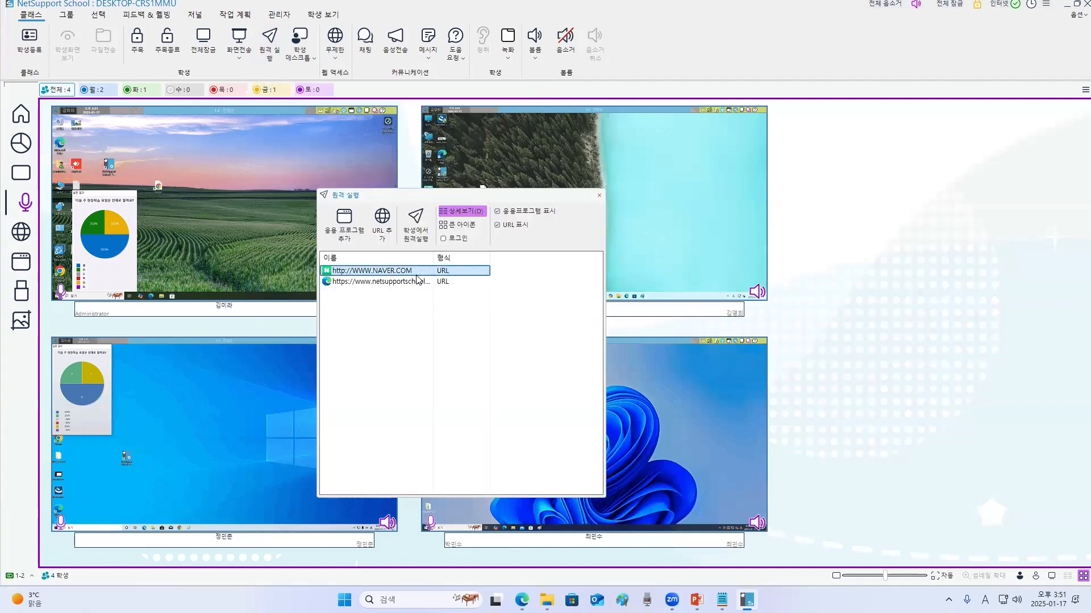
right_click(404, 271)
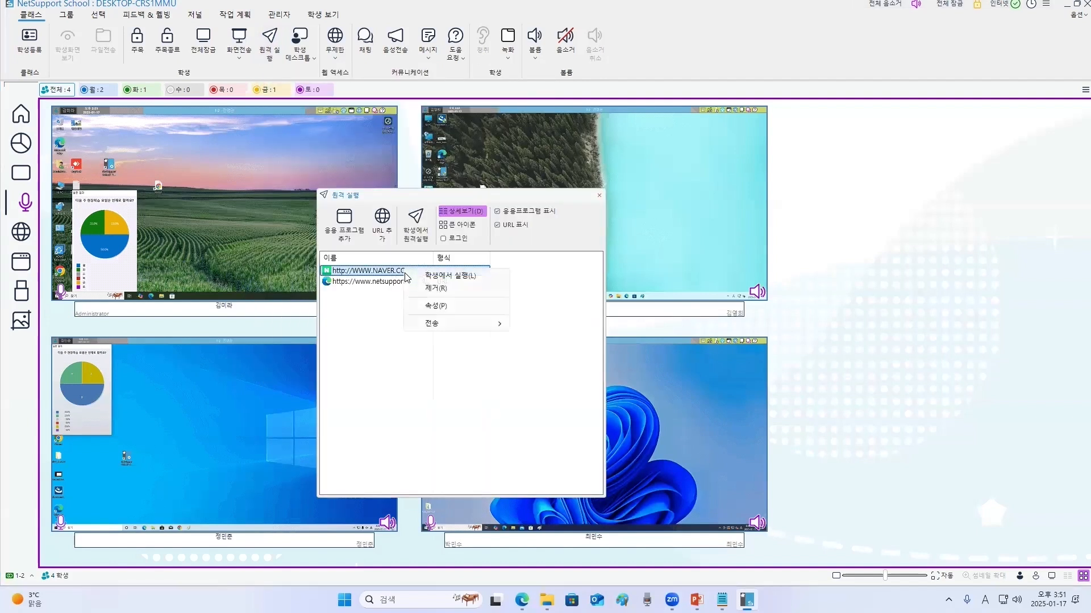
click(427, 288)
right_click(391, 270)
click(451, 290)
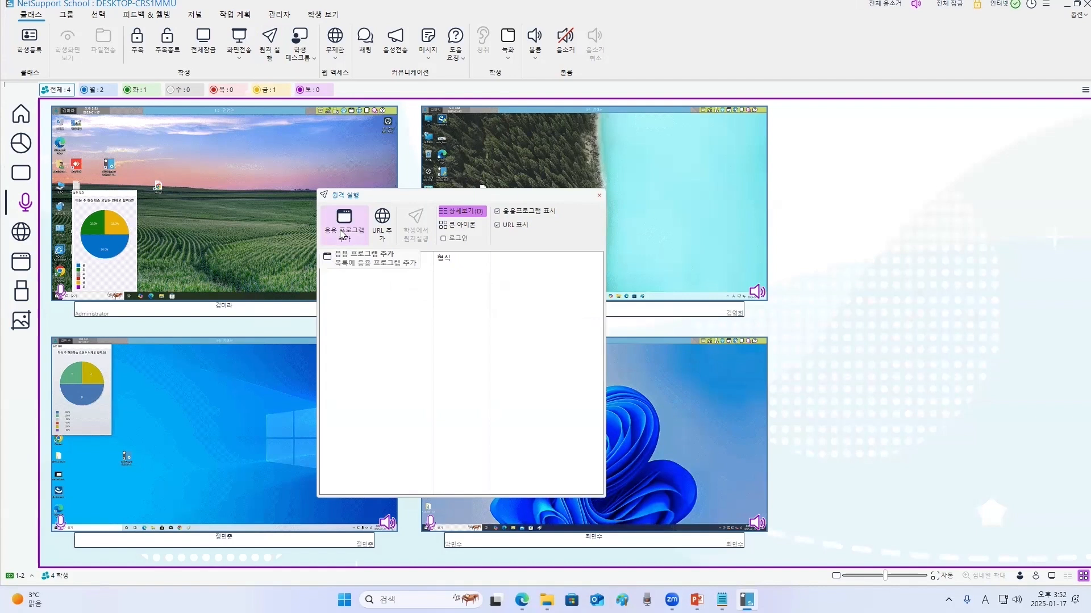
click(382, 223)
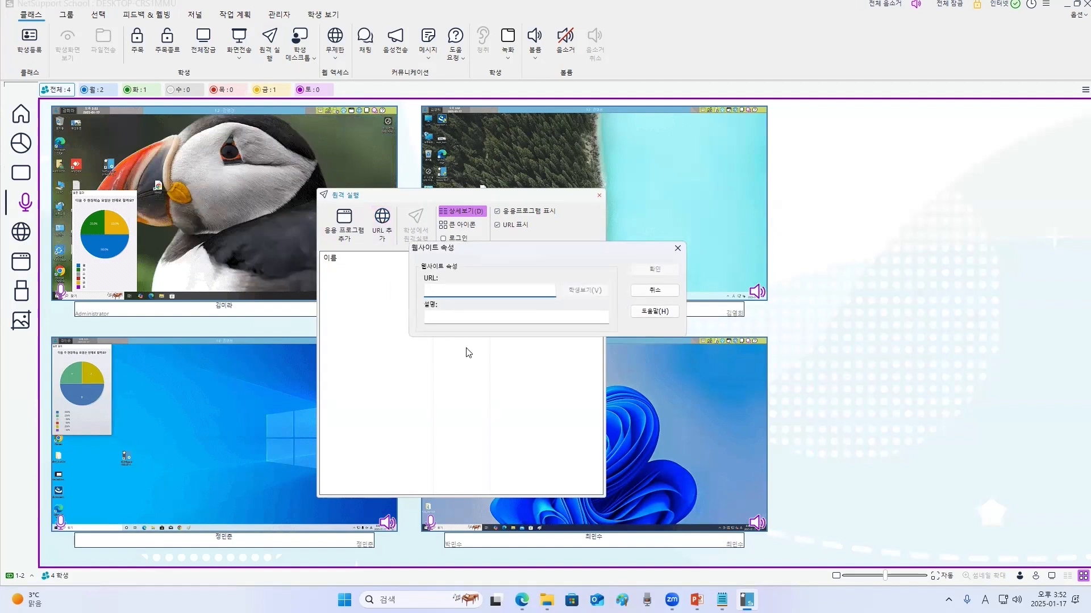
text(www.naver.com)
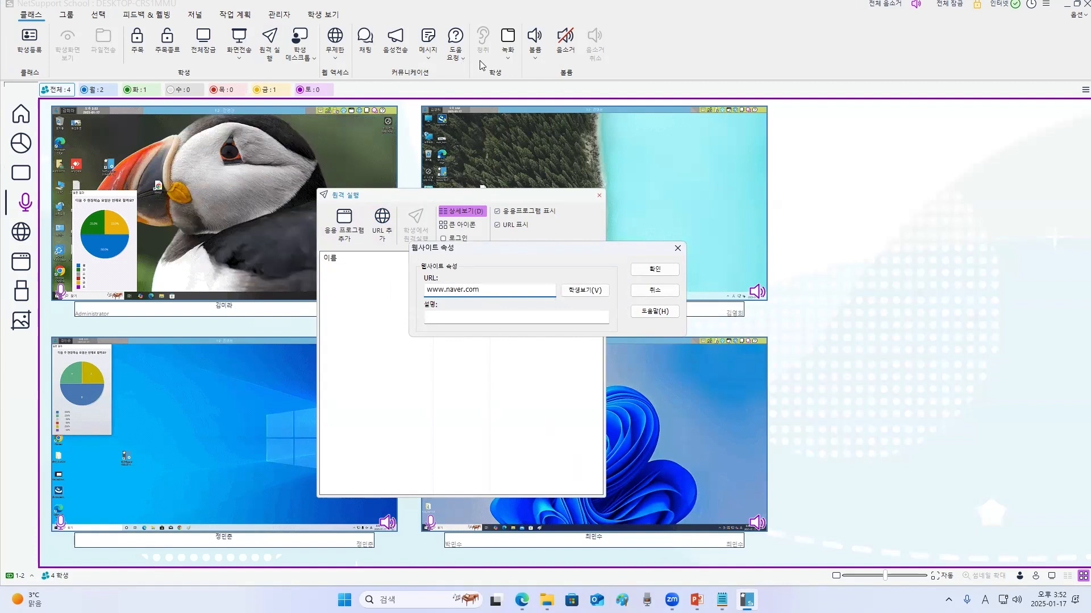
click(655, 269)
click(722, 599)
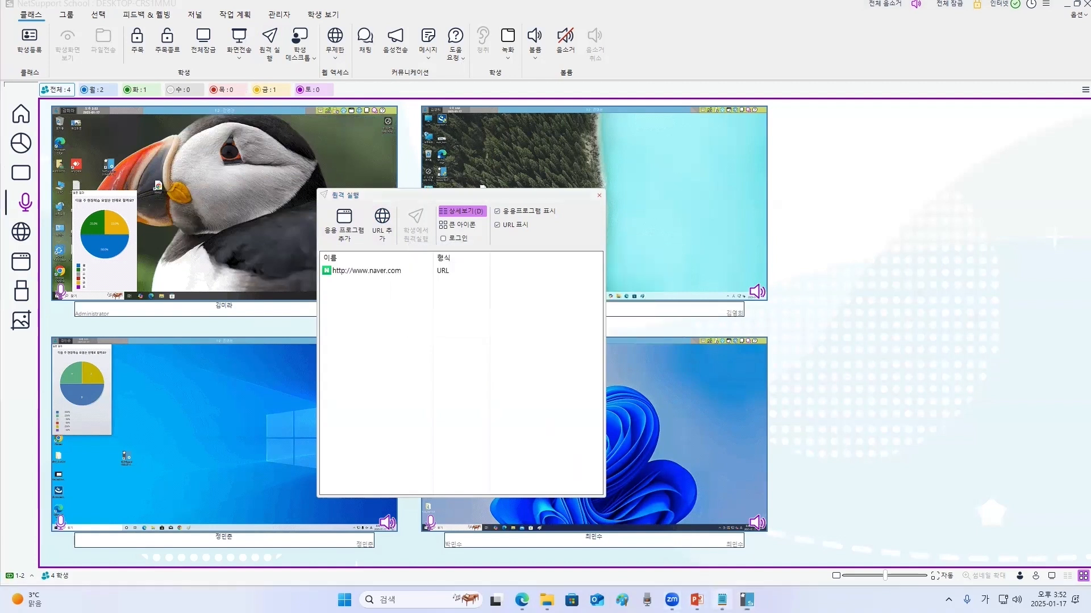
click(459, 234)
drag(535, 200, 276, 203)
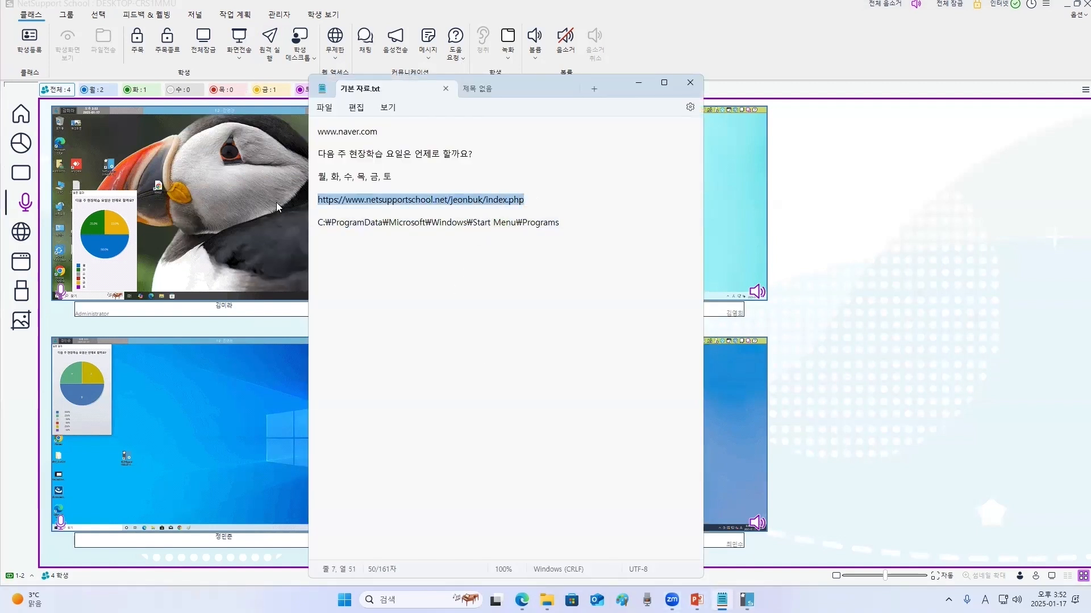
click(638, 84)
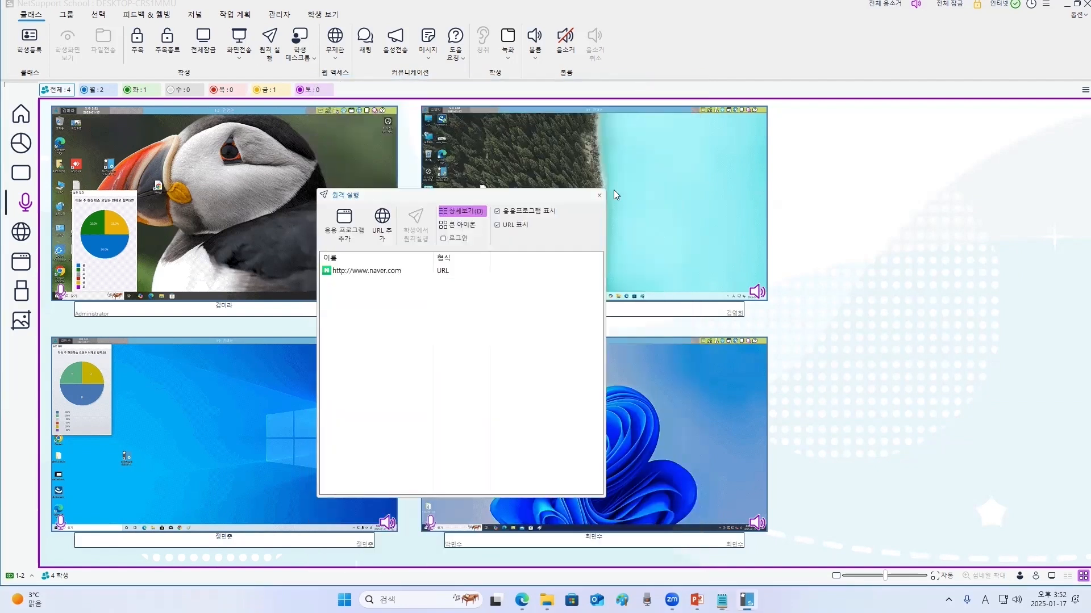
click(382, 220)
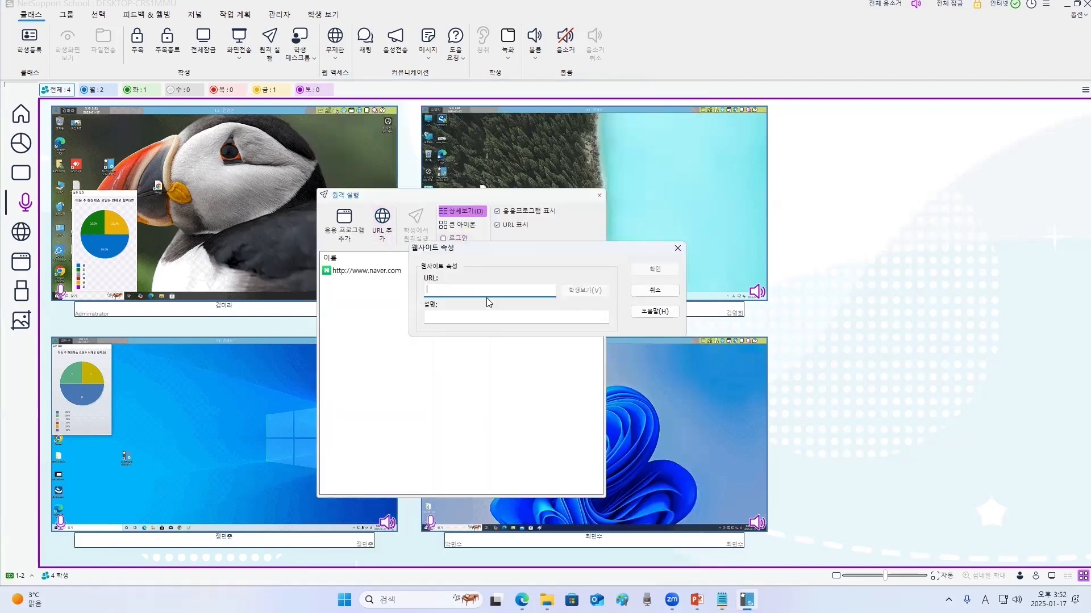
key(ctrl+v)
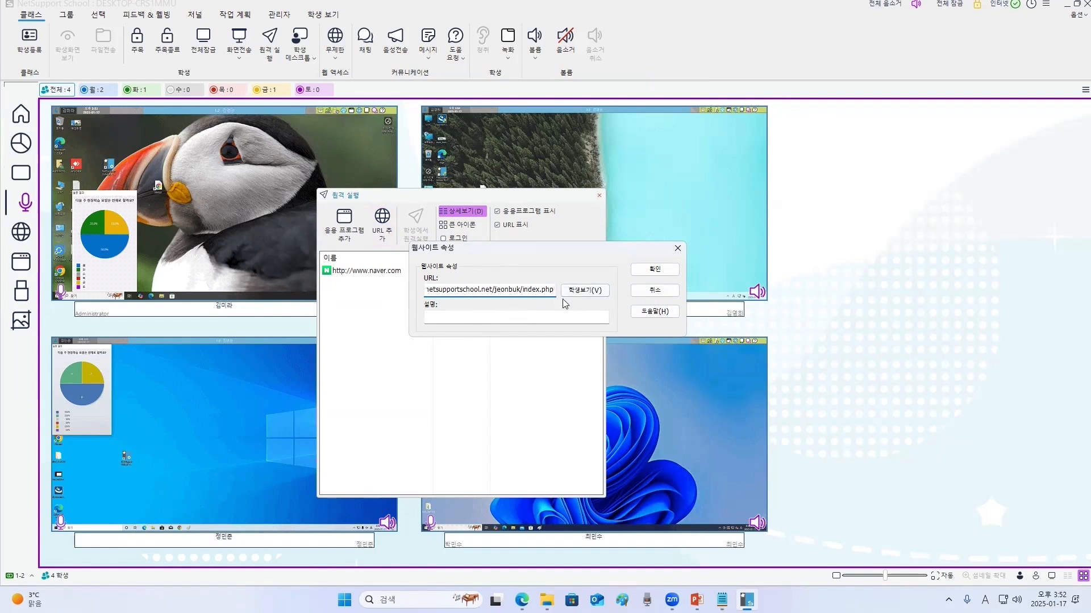
click(654, 269)
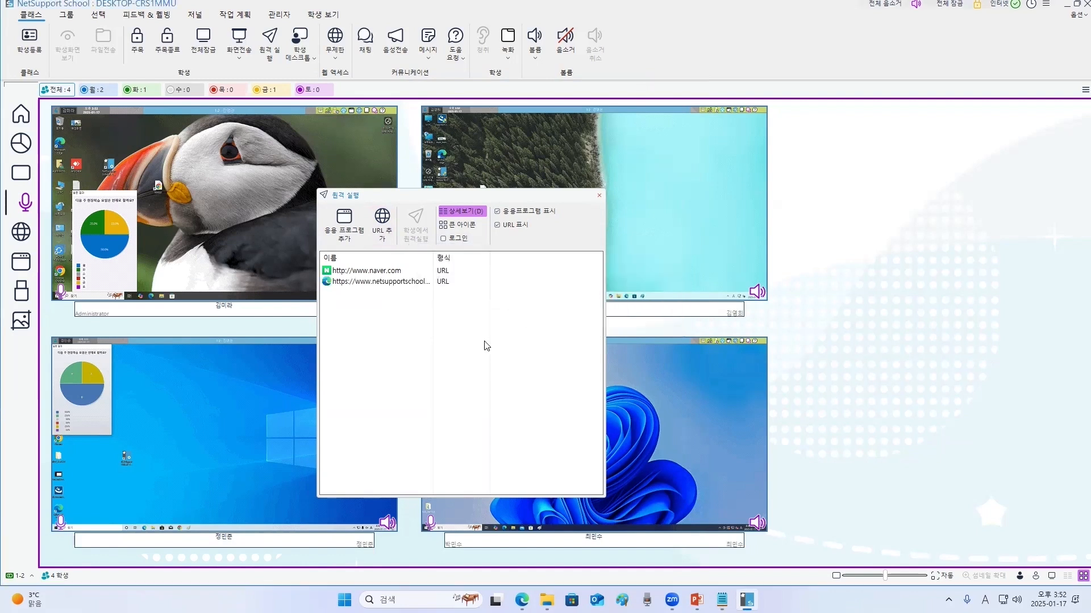
click(375, 272)
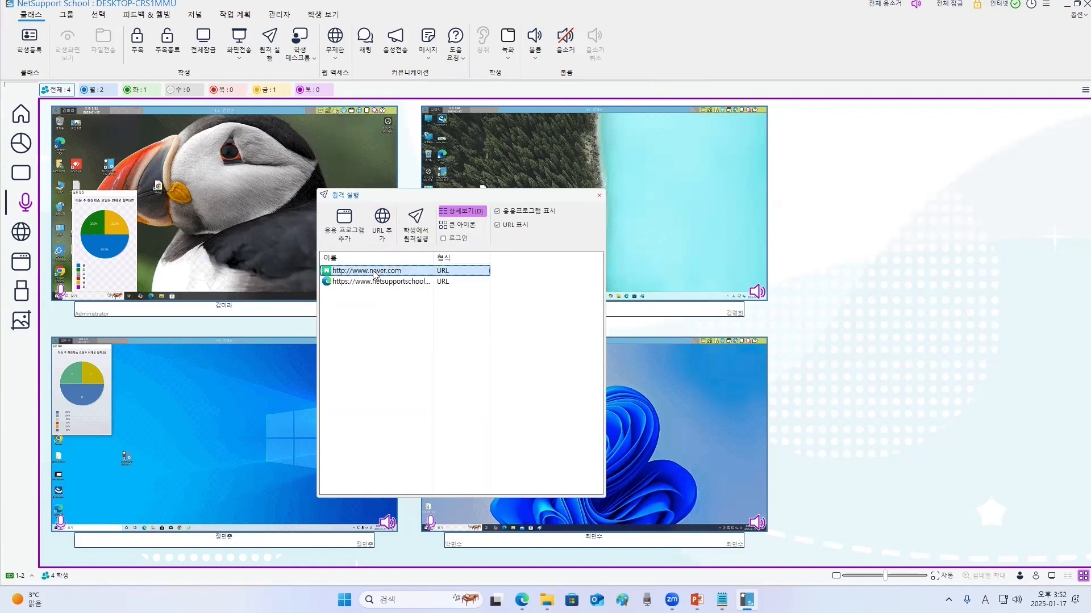
click(418, 218)
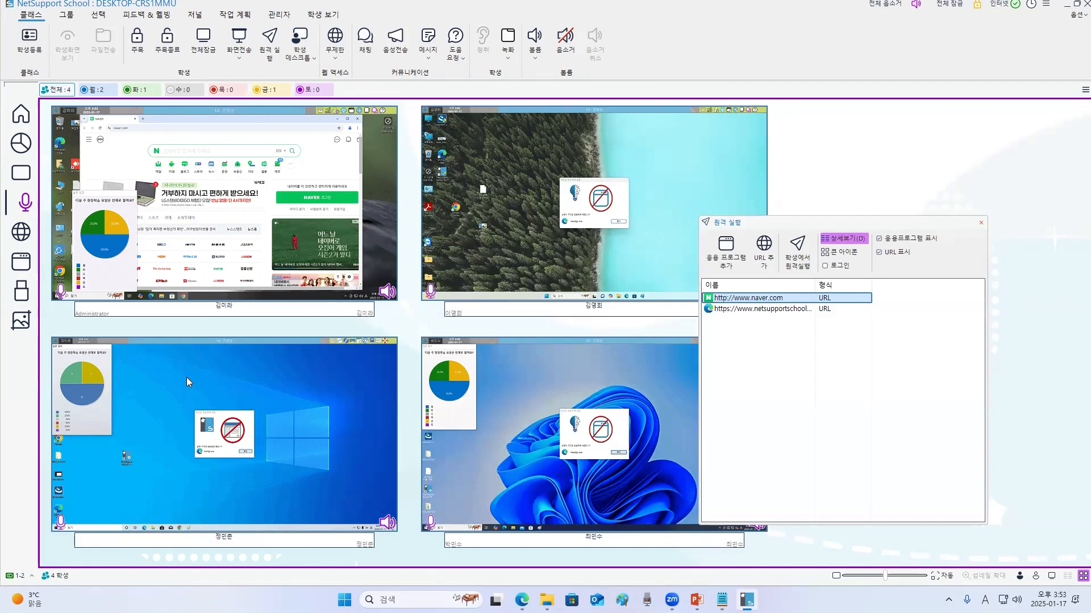
- Check the application and web access views and set web access to unrestricted
click(24, 264)
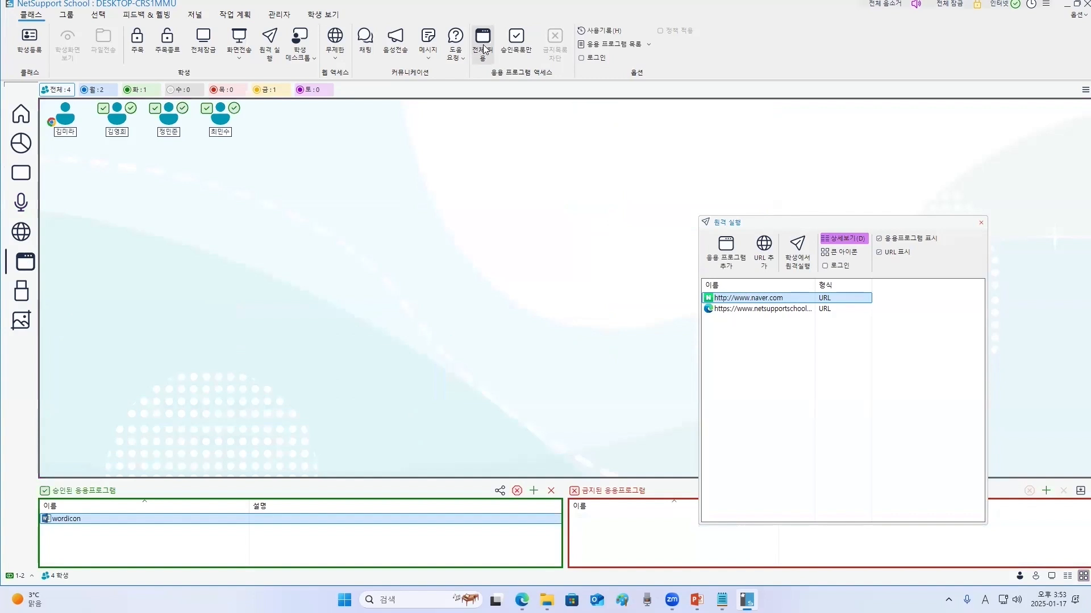
click(21, 173)
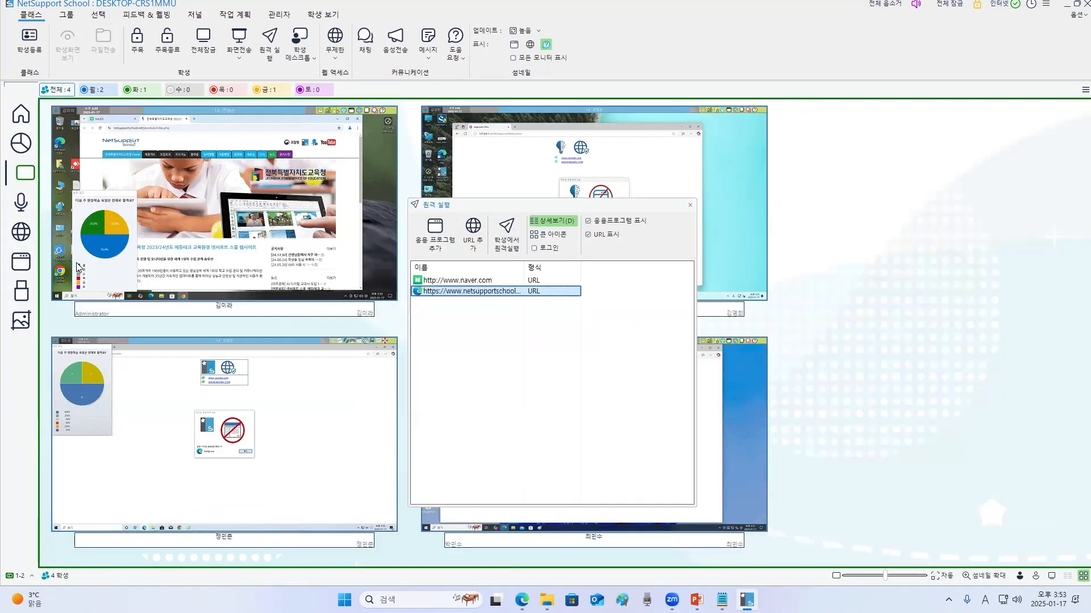
click(29, 234)
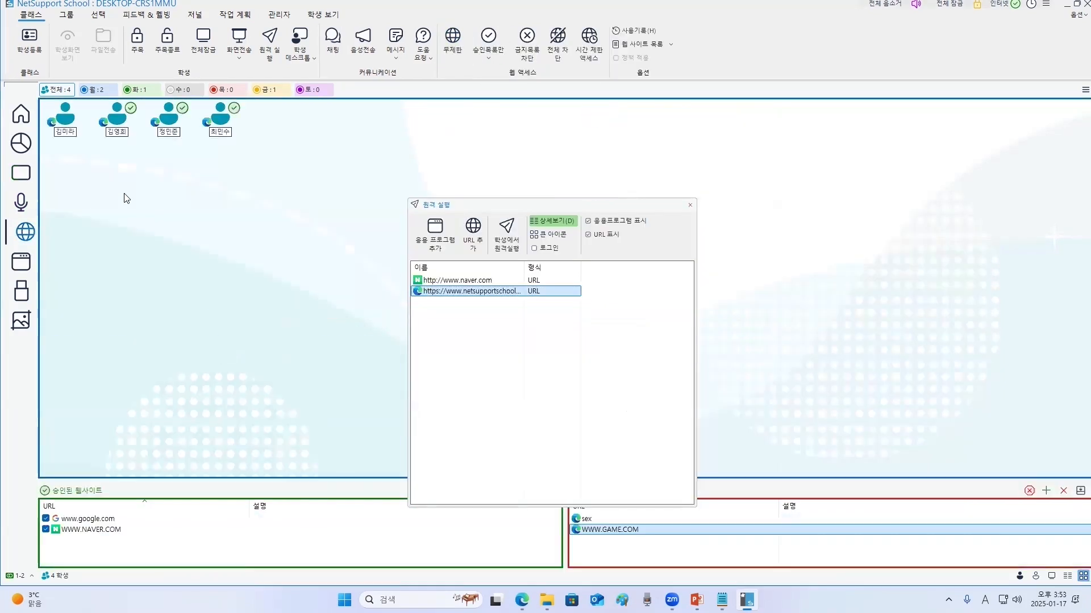
click(459, 46)
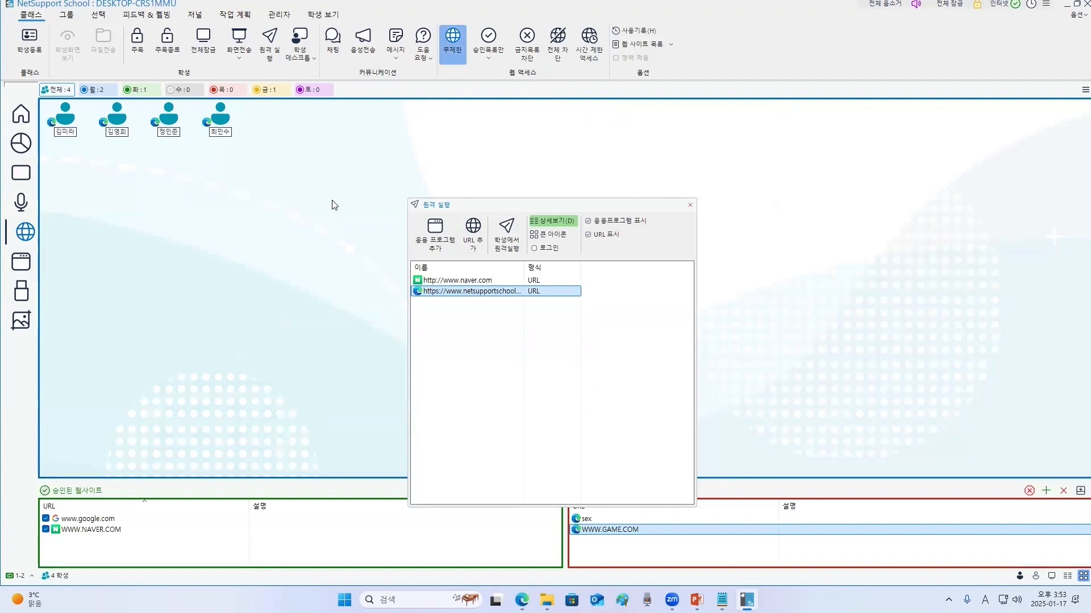
- Return to the thumbnail view to check the students' browsers, then close the Remote Launch dialog
click(21, 173)
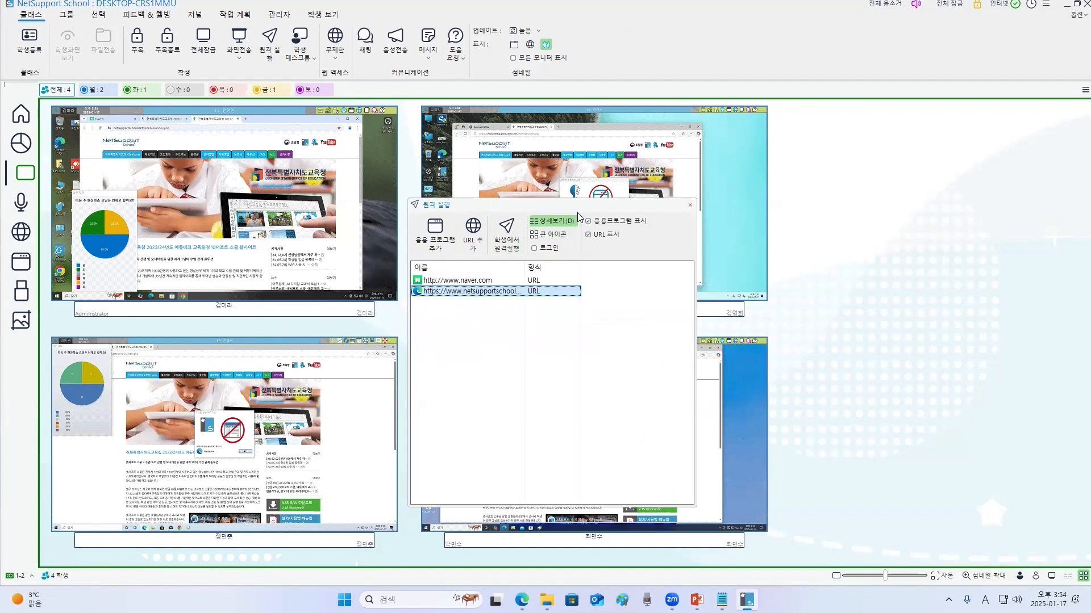
drag(577, 213, 862, 324)
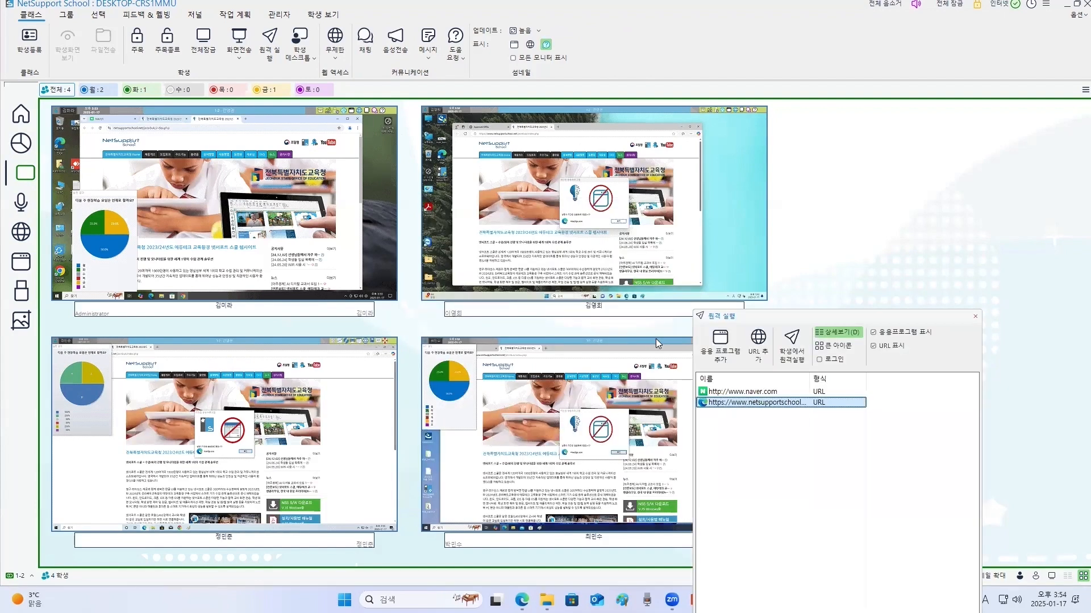
drag(849, 314, 380, 178)
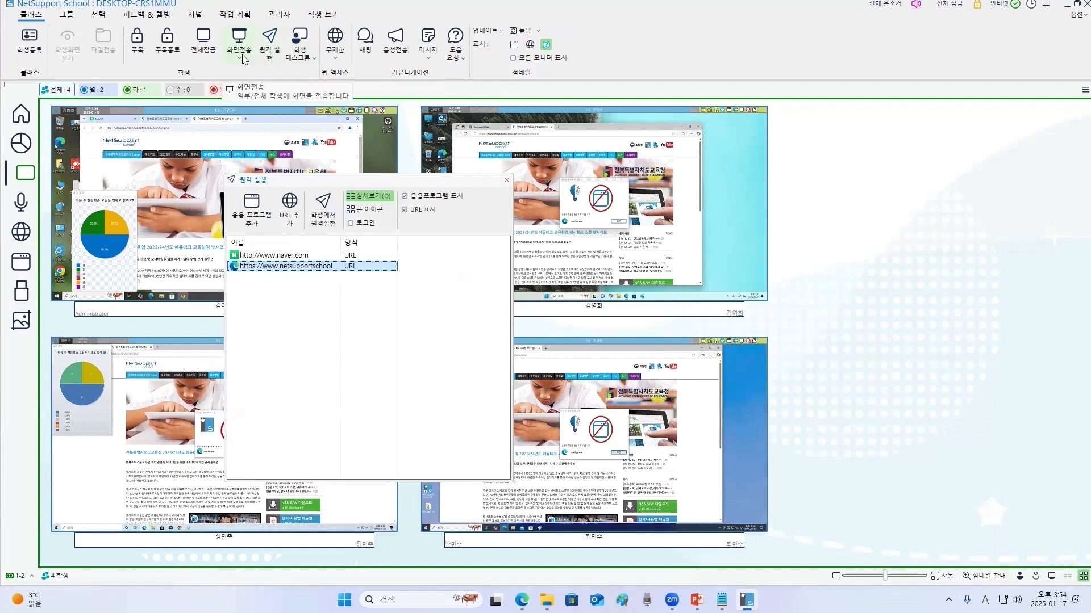
click(505, 181)
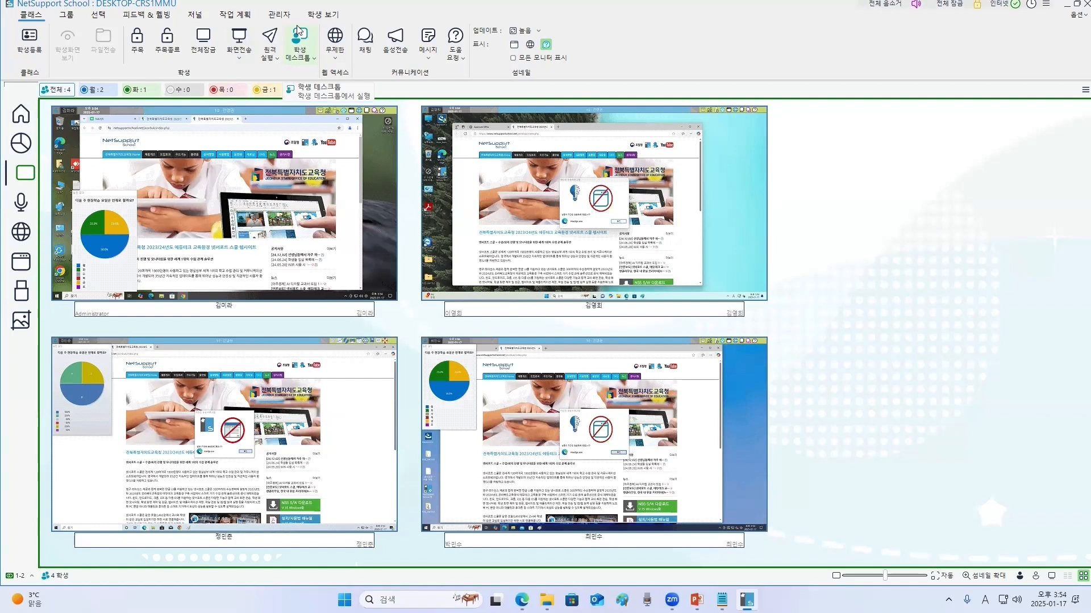
- Close all applications on the students' computers
click(301, 44)
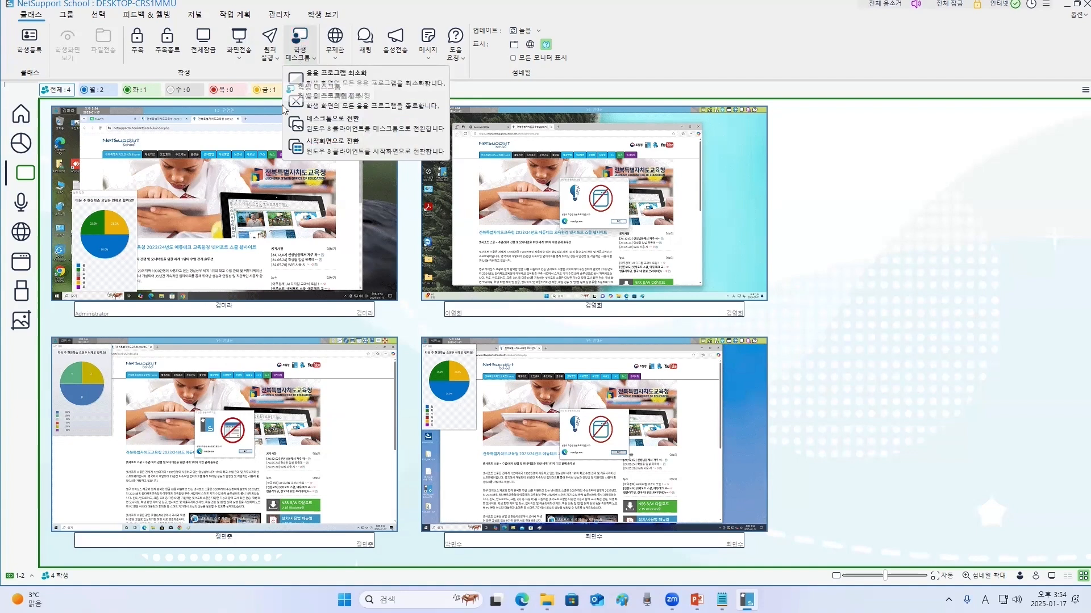
click(364, 104)
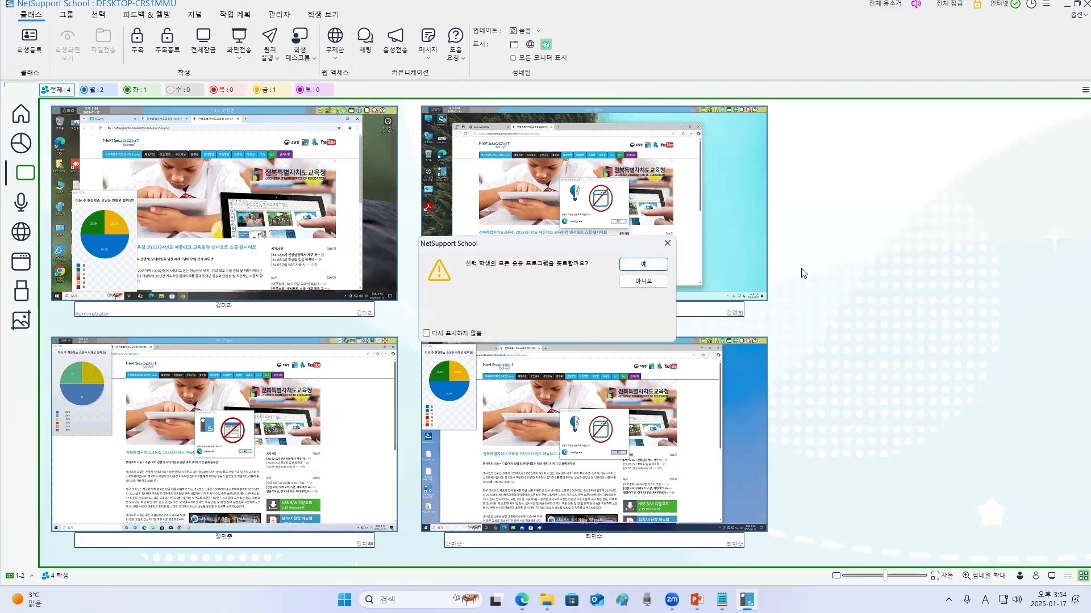
click(647, 265)
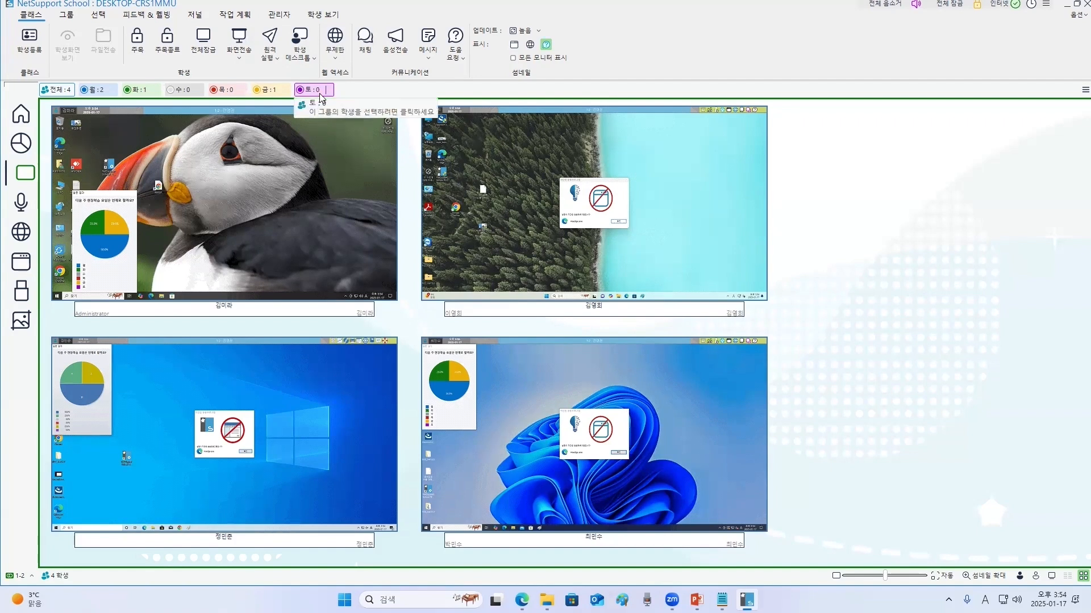
click(687, 236)
click(364, 36)
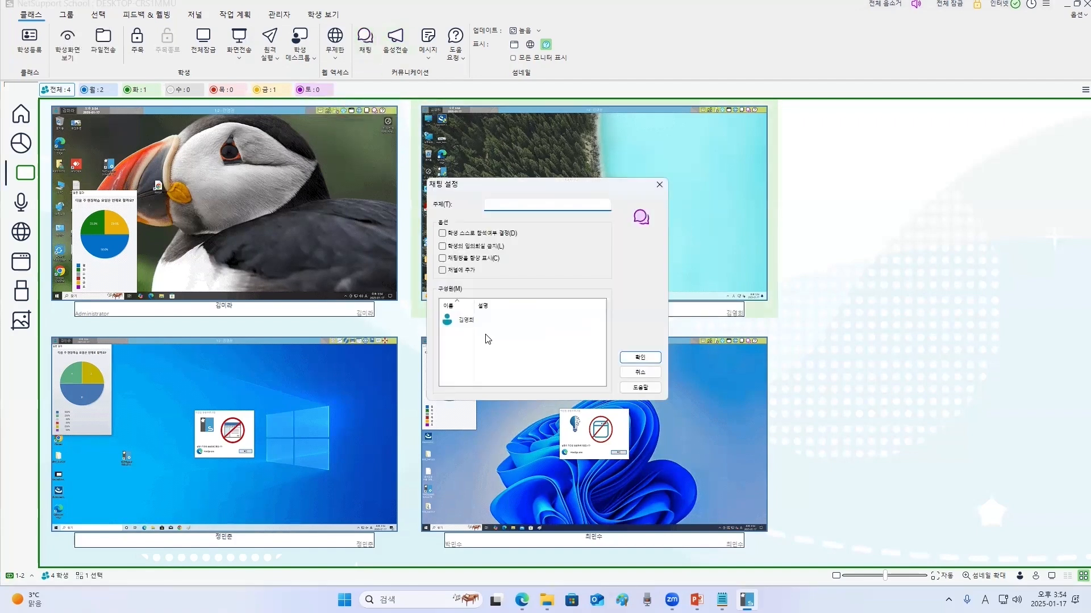
click(660, 185)
- Deselect the student and open the chat setup for all students, closing it without starting a chat
click(814, 262)
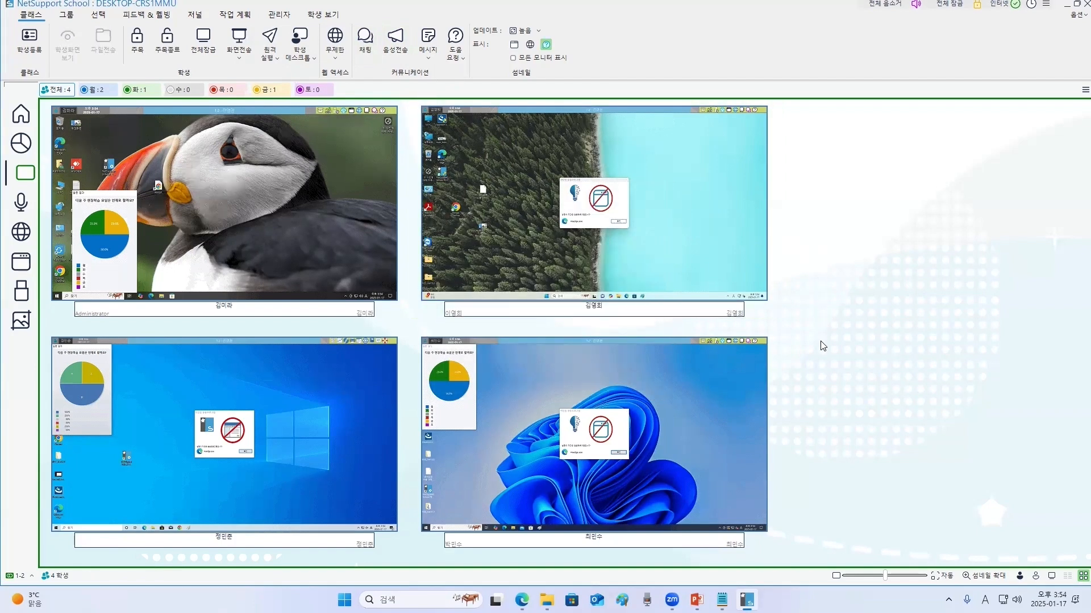
click(364, 37)
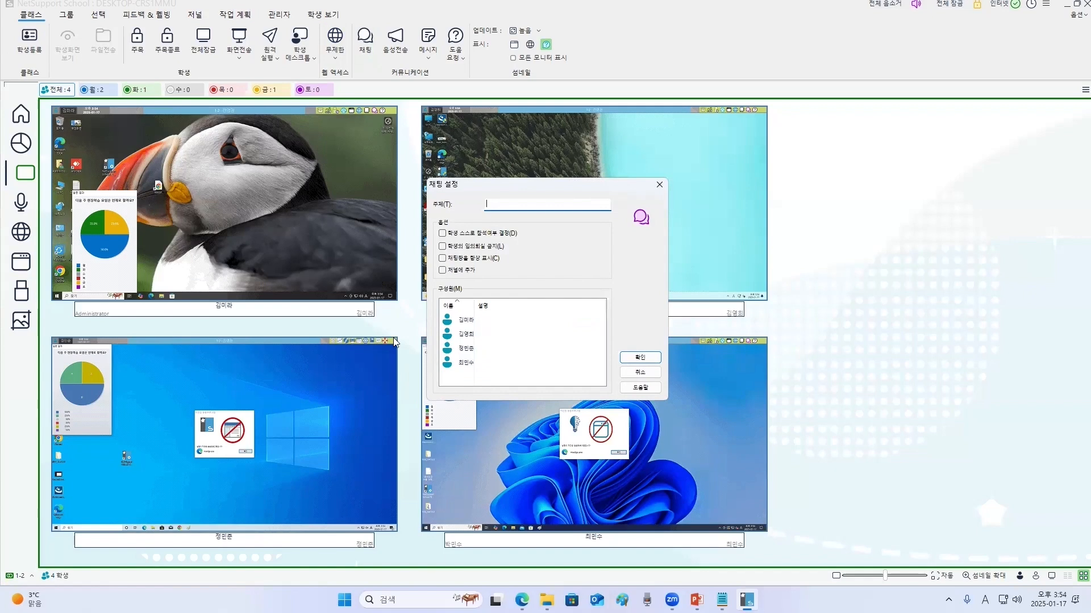
click(660, 185)
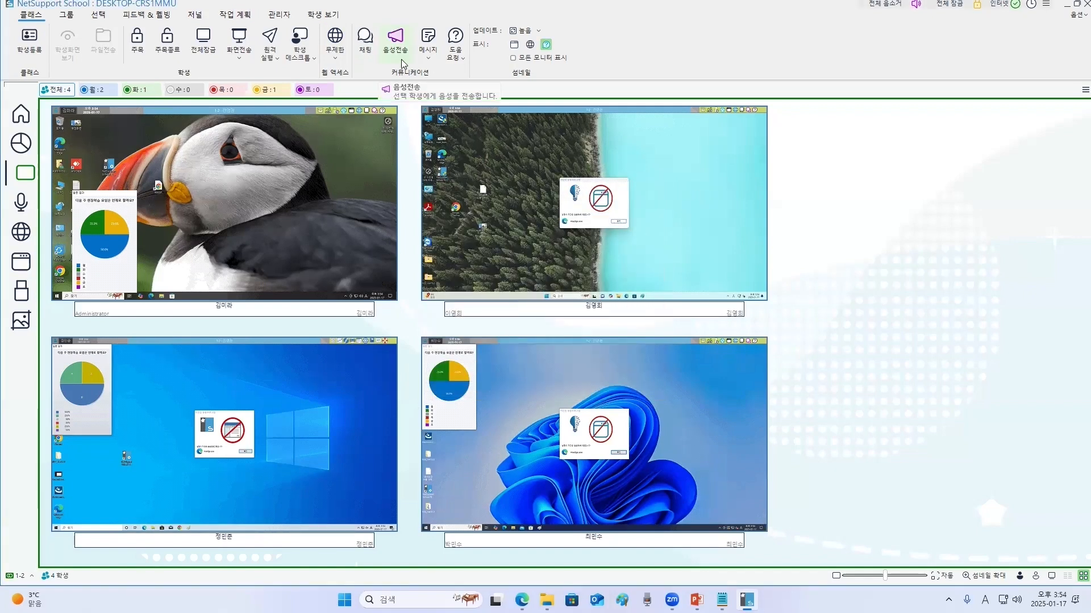
- Compose a message reading 안녕하세요 to all connected students and submit it
click(427, 37)
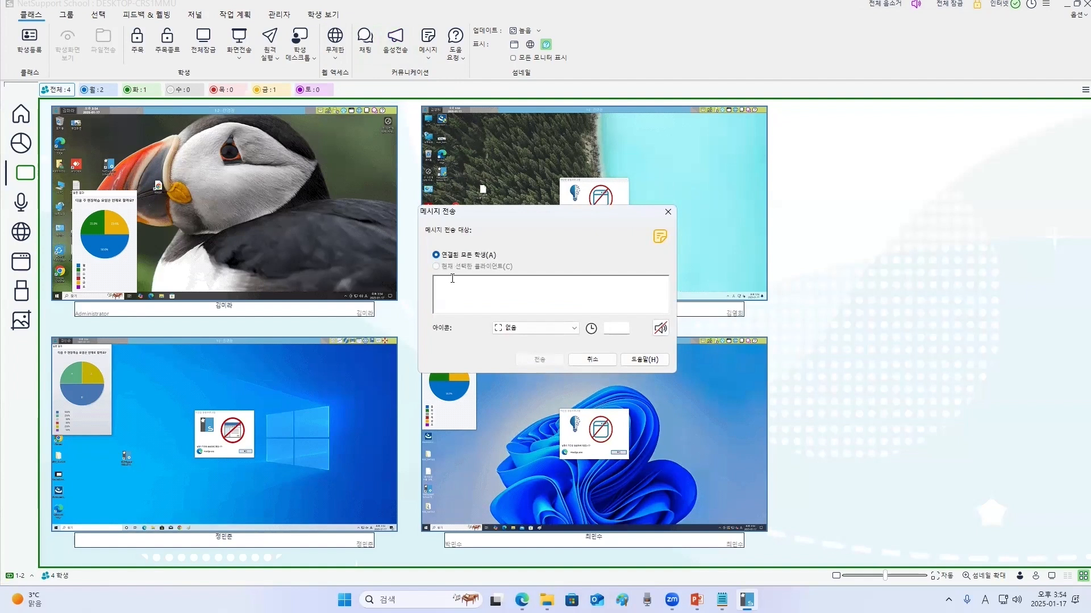
click(573, 328)
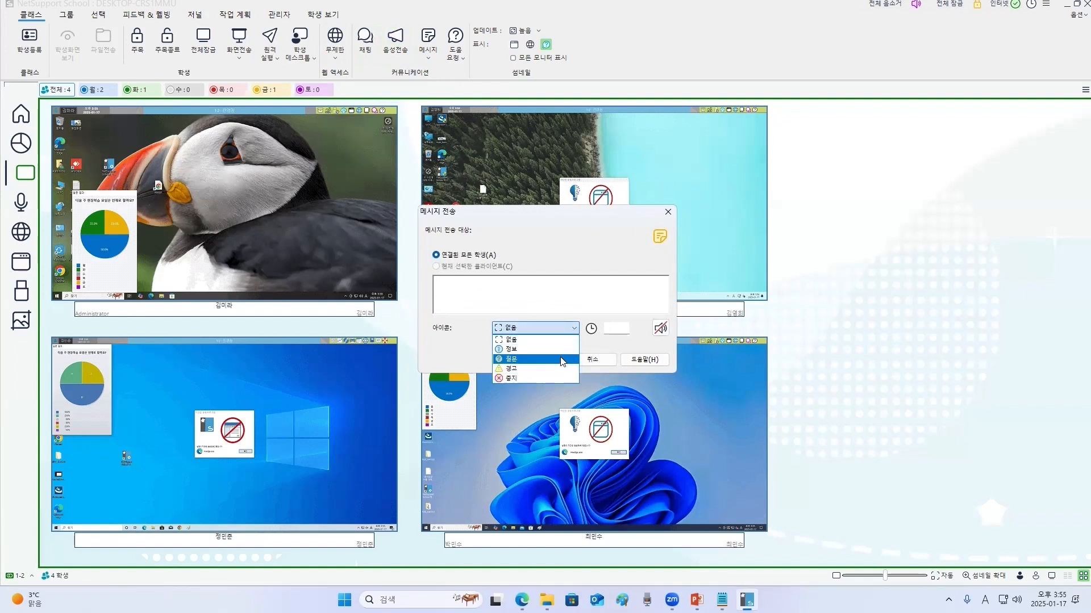
click(527, 292)
key(Hangul)
text(안녕하세요)
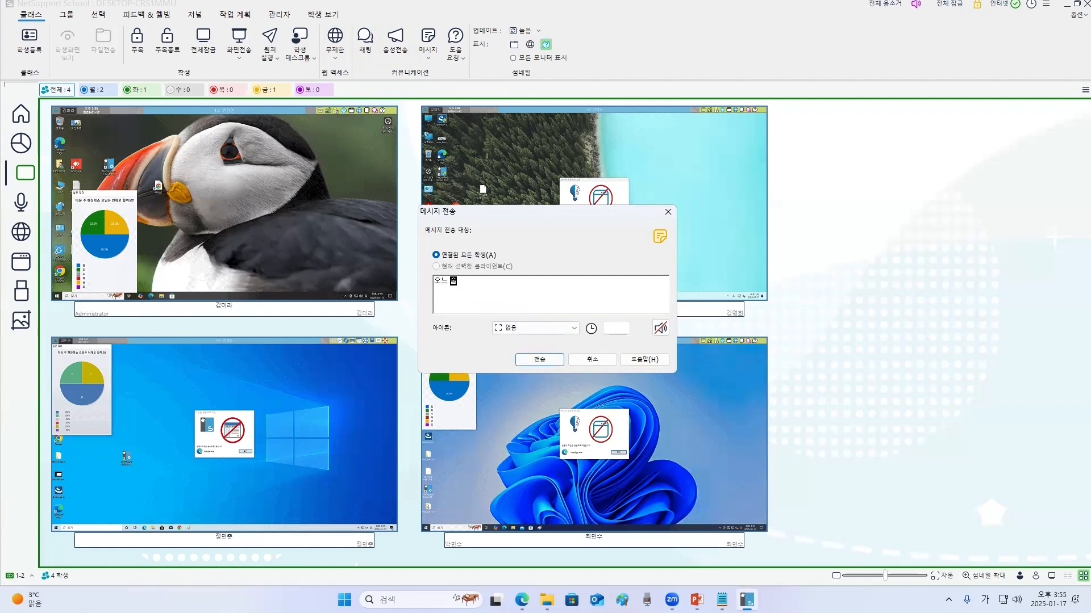
key(Return)
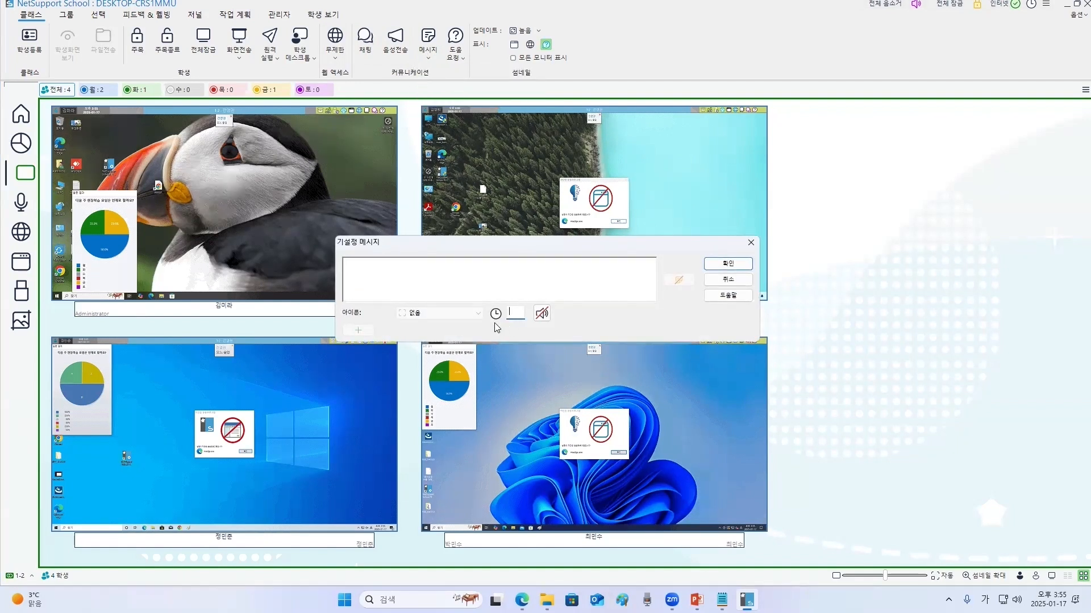
- Enter a 10-second display time in the preset message window and close it
text(10)
click(749, 245)
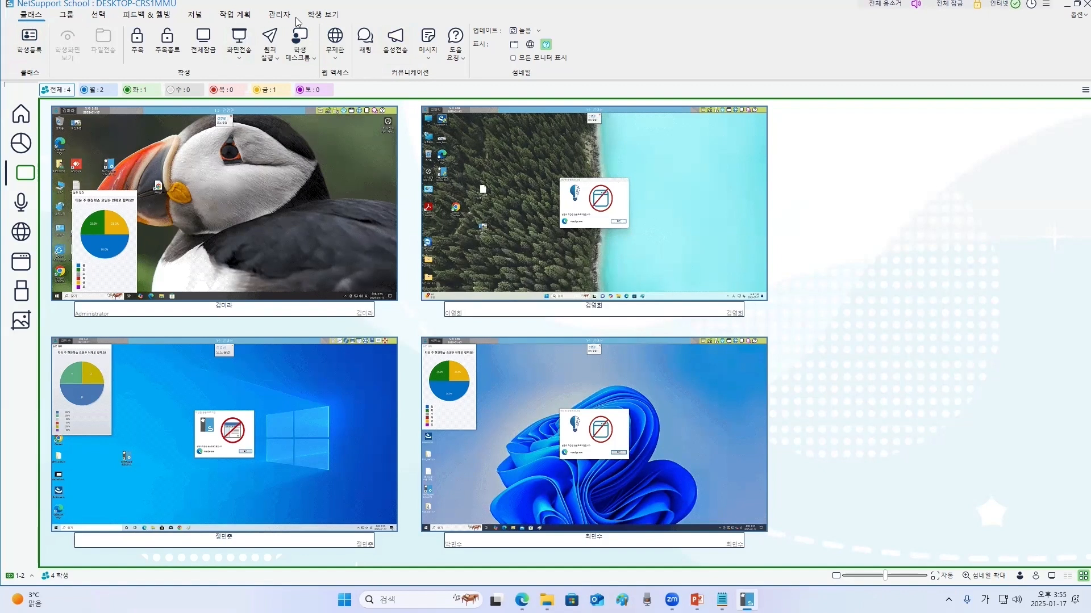
- Create random groups with the group count set to 2, and view each group's students
click(68, 15)
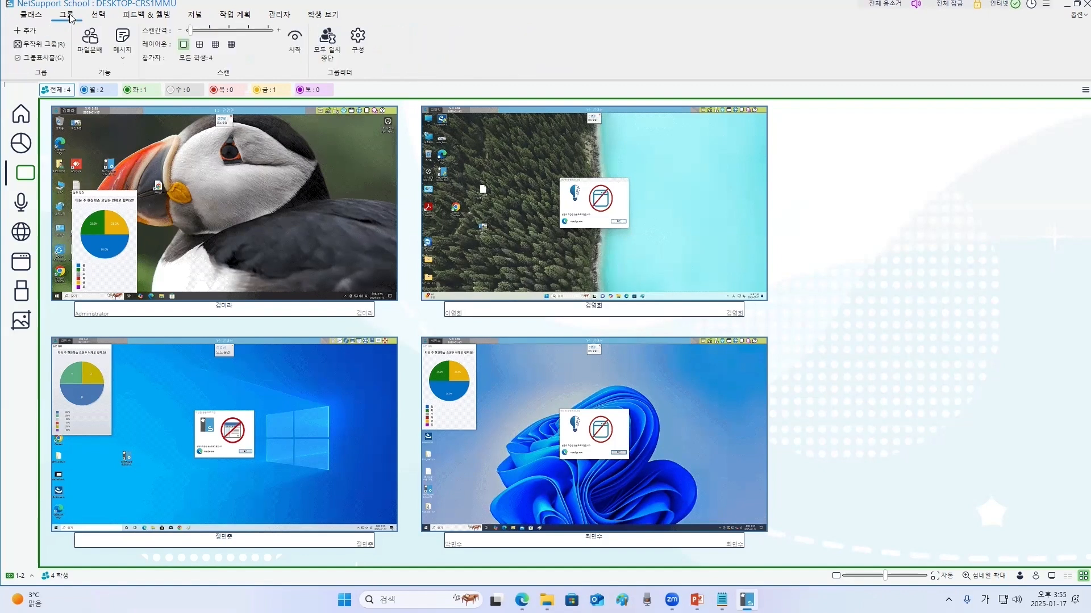
click(43, 45)
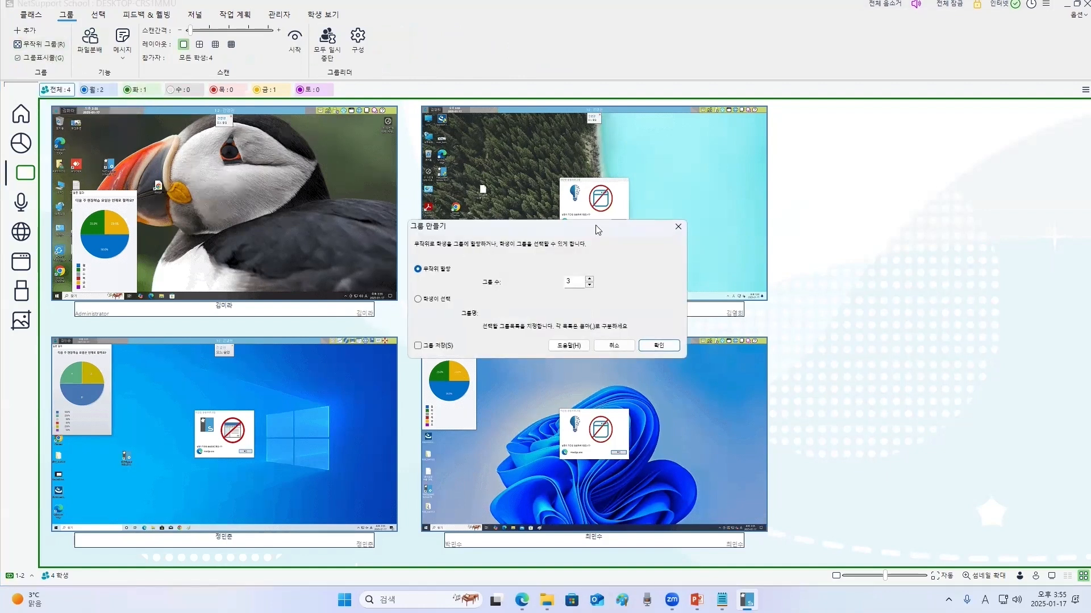
click(573, 281)
key(Return)
click(420, 90)
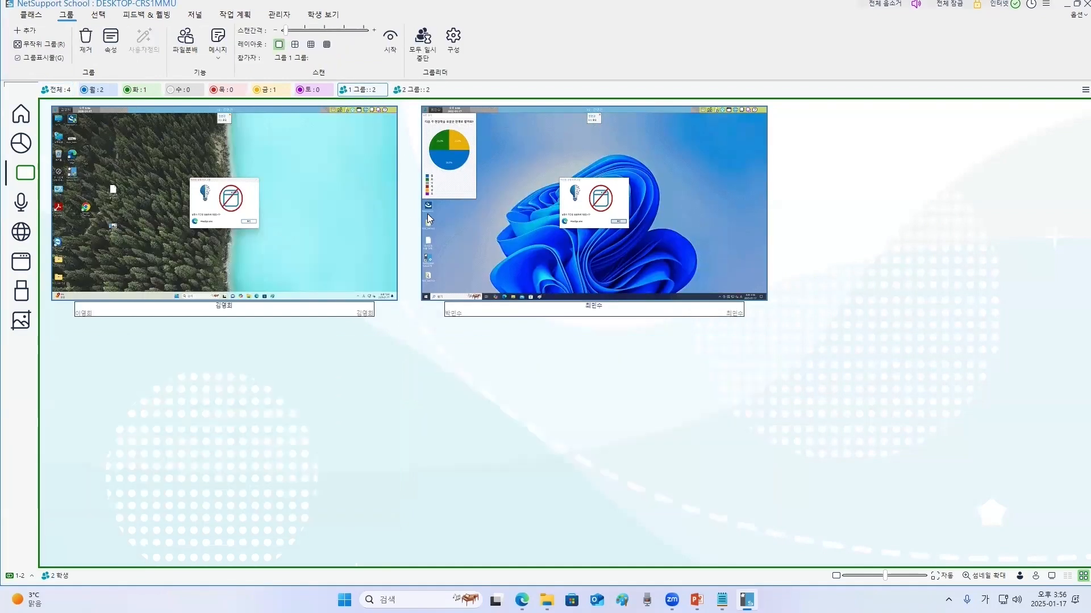
click(420, 91)
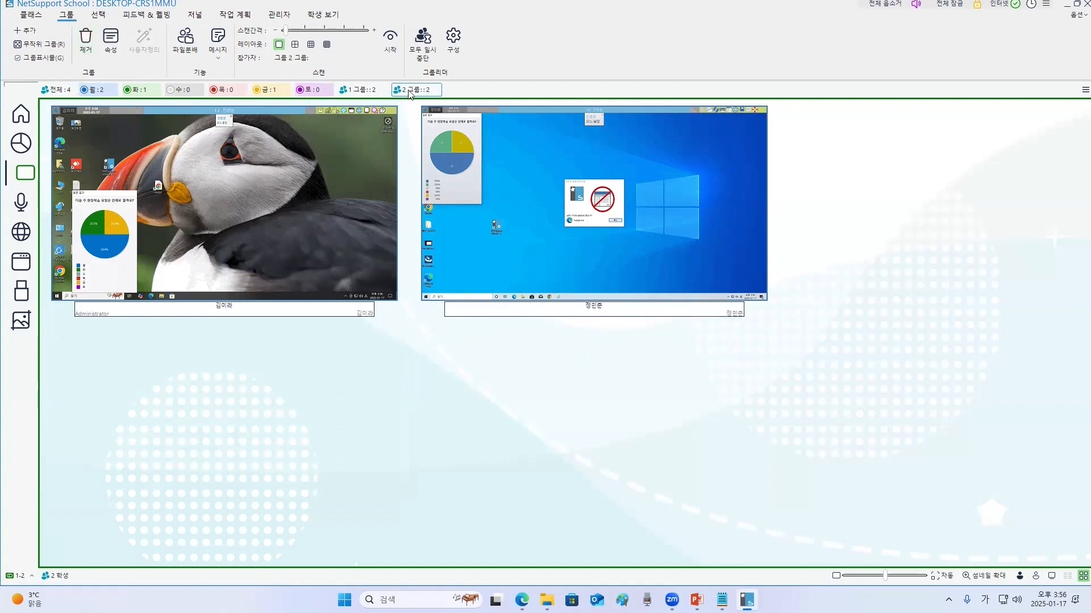
- Remove the second group and return to the view of all students
click(84, 48)
click(625, 268)
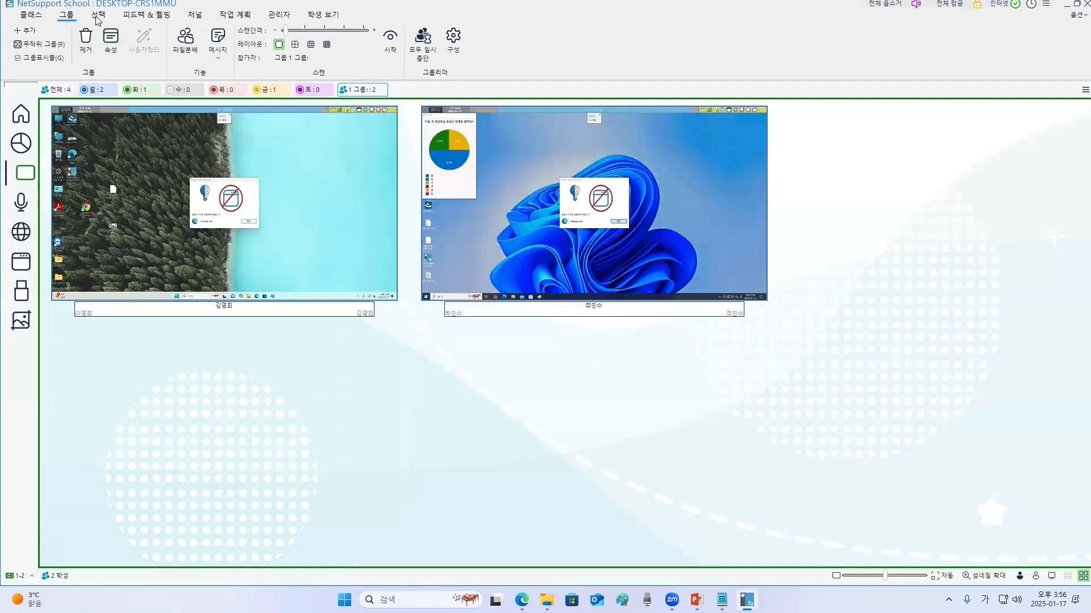
click(65, 91)
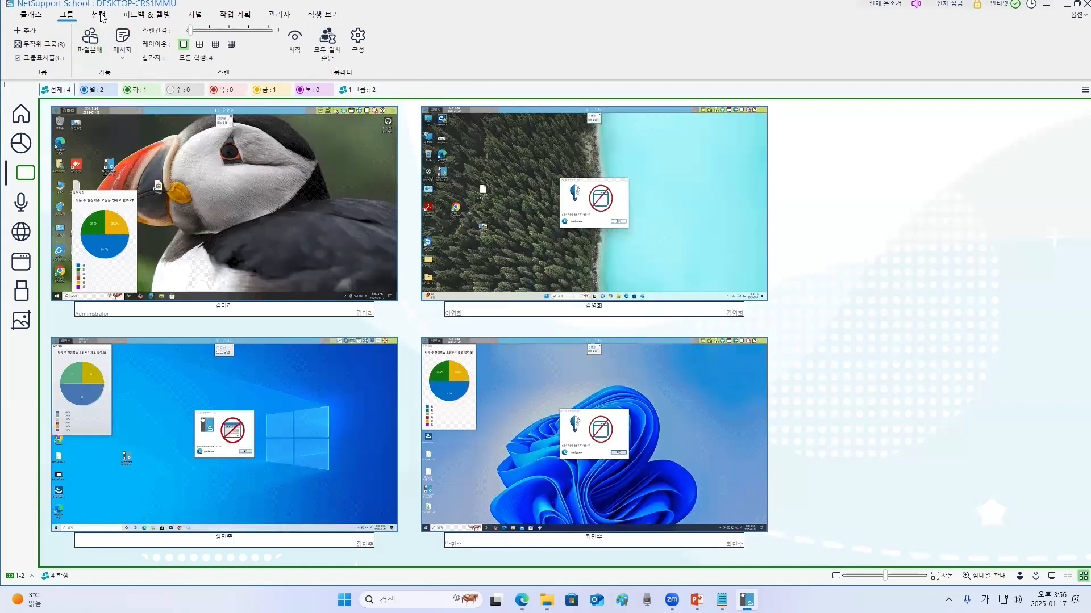
- Randomly select two students, then clear the selection
click(100, 15)
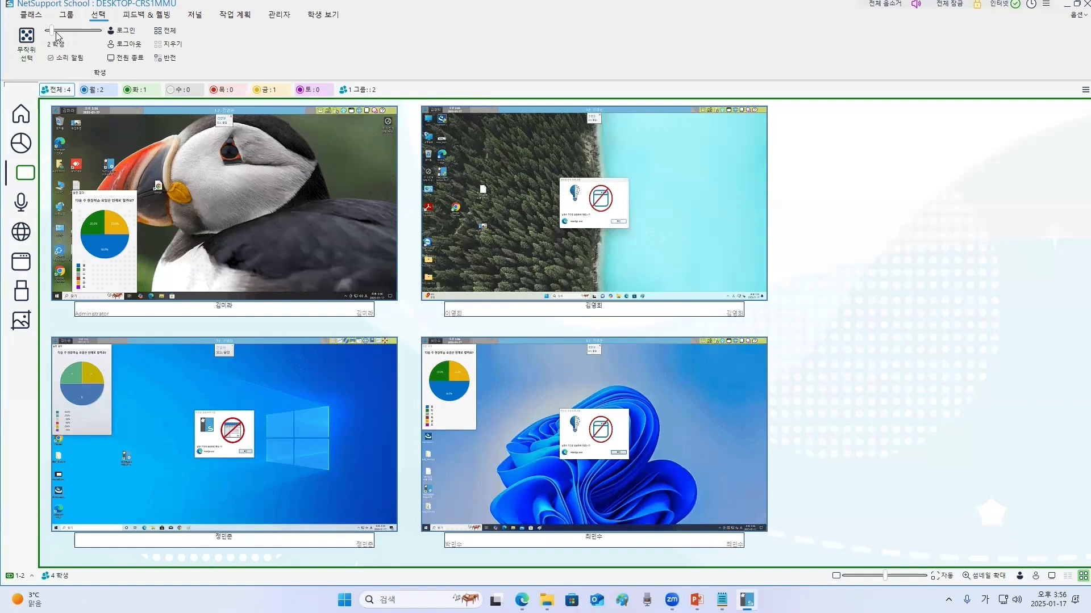
drag(51, 28, 53, 29)
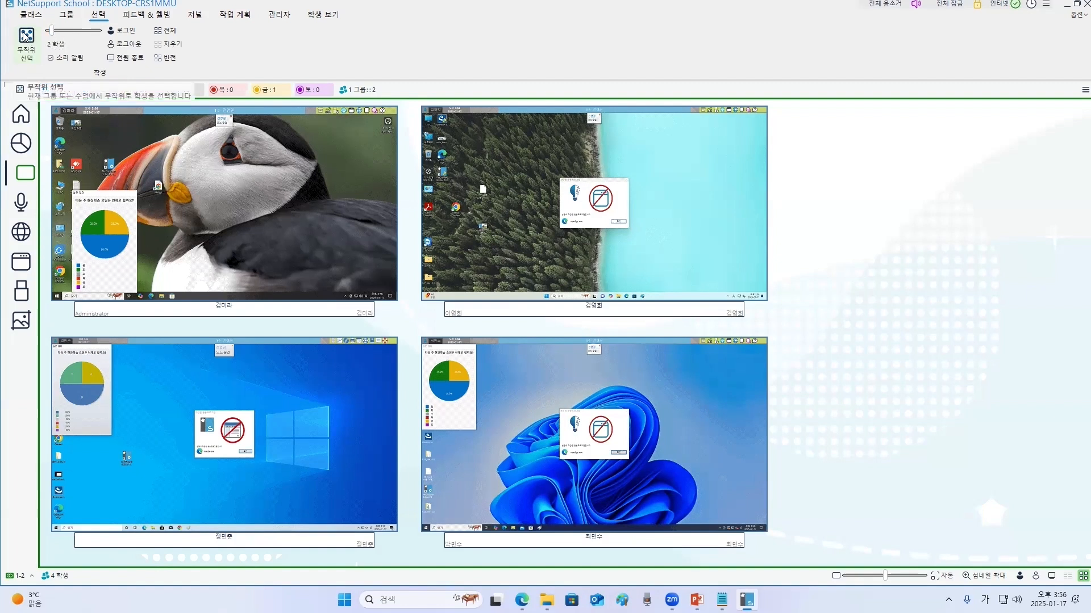
click(25, 36)
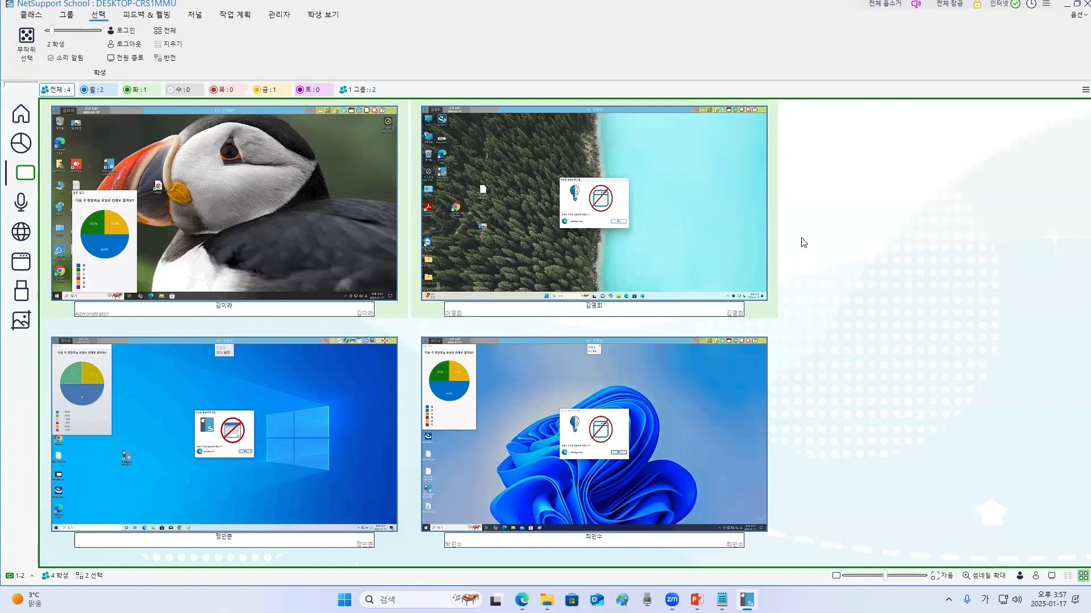
click(178, 45)
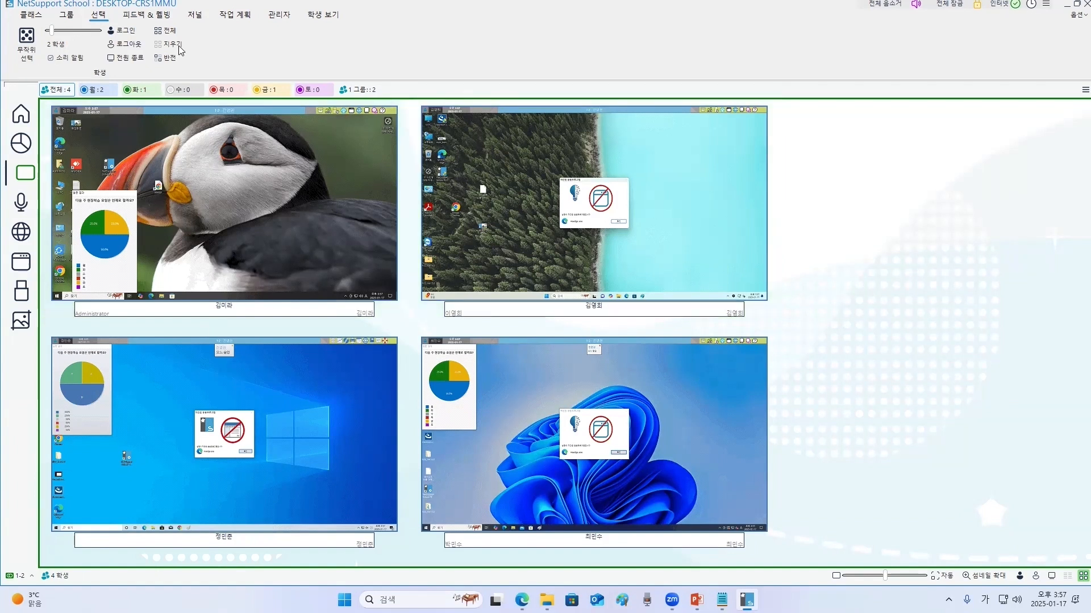
- Hide and restore the group bar and the left menu in the student view settings
click(196, 16)
click(278, 16)
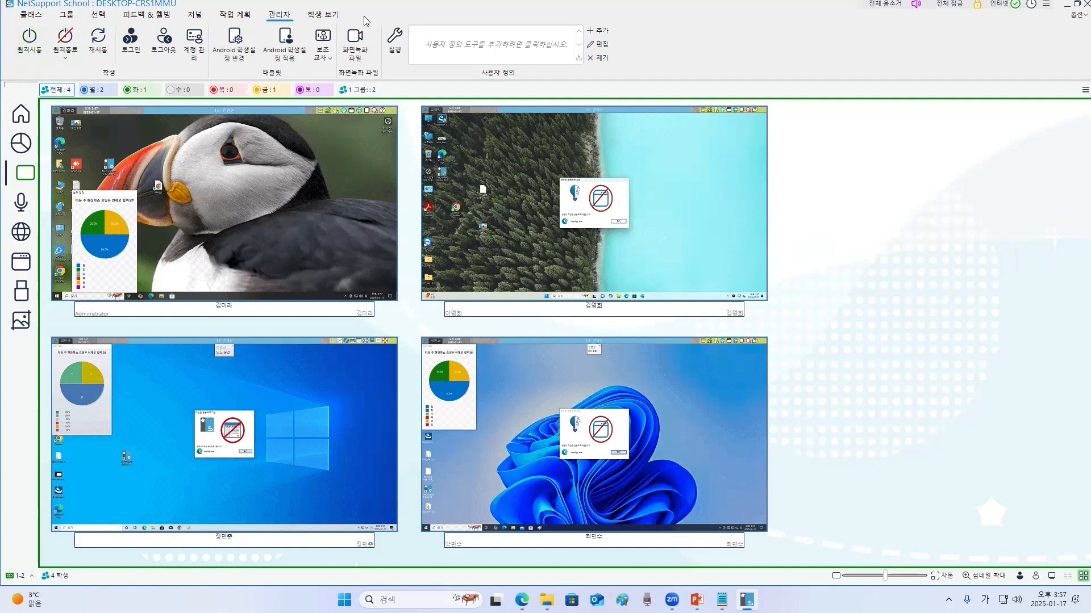
click(323, 14)
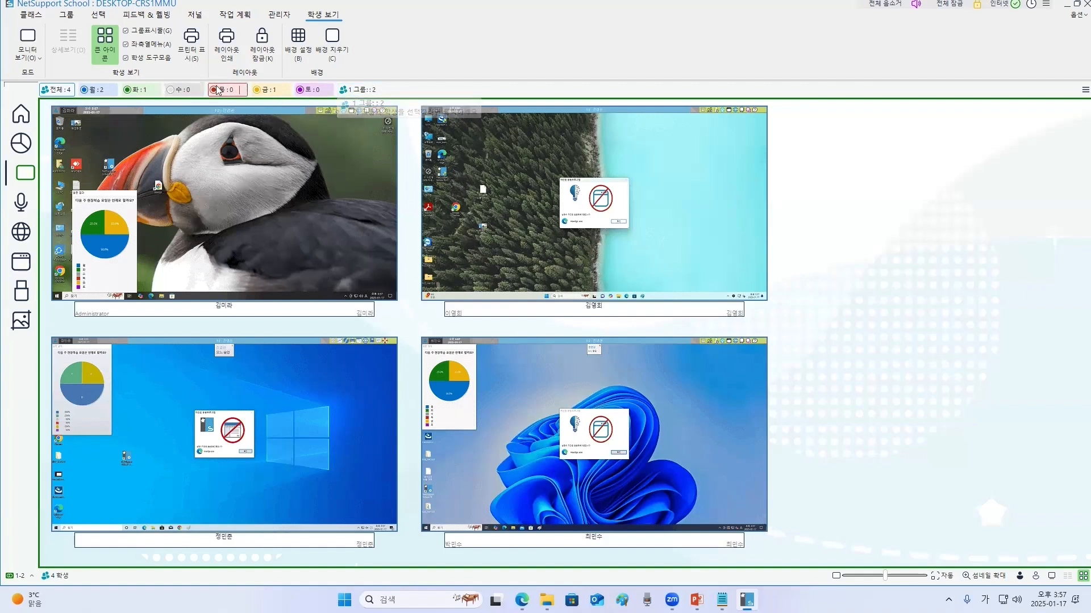
click(126, 31)
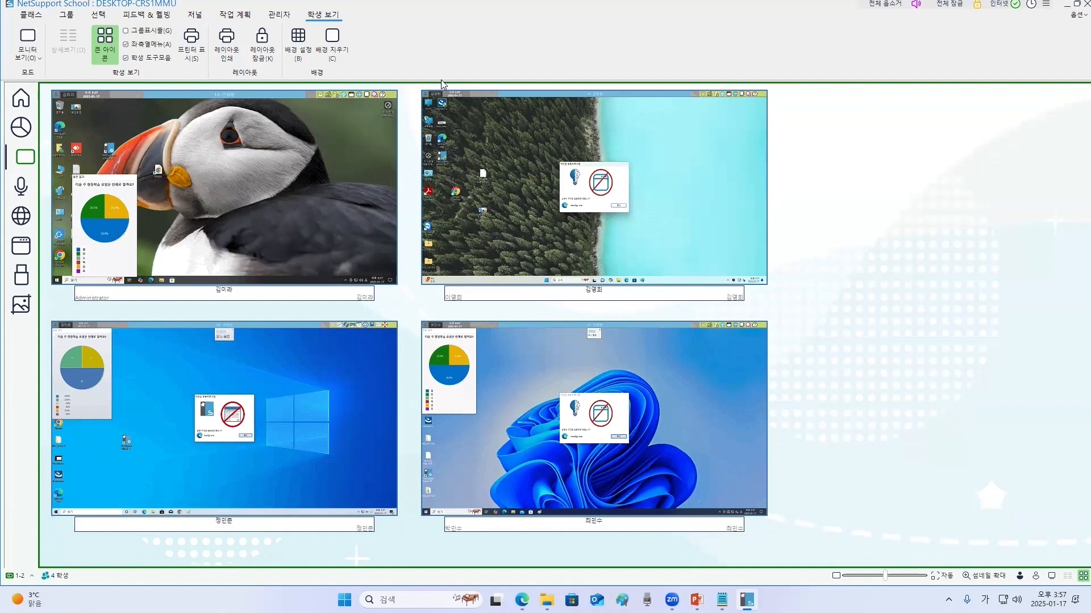
click(126, 32)
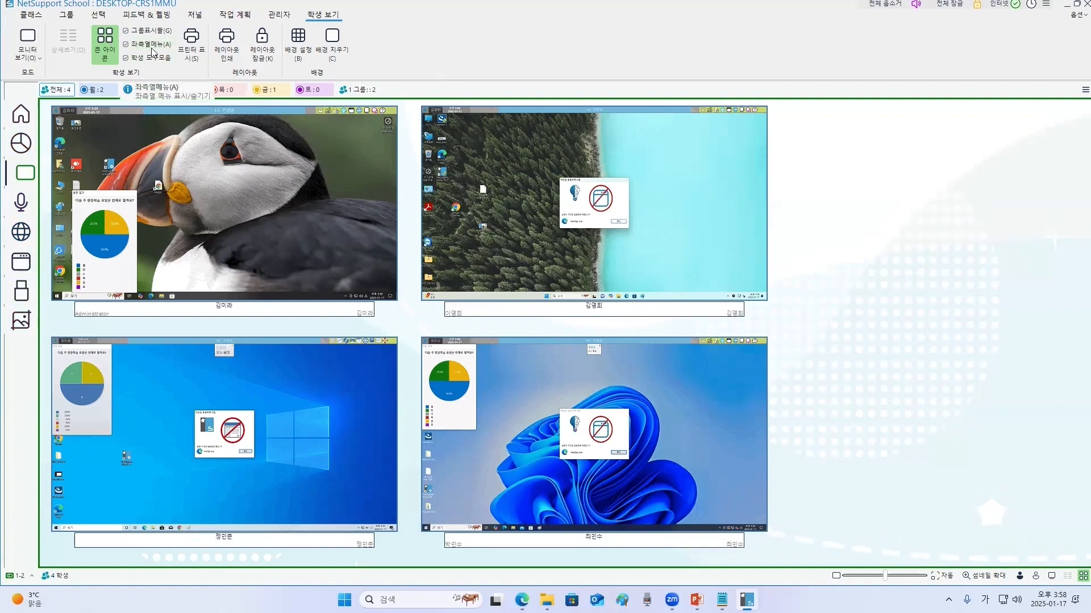
click(127, 45)
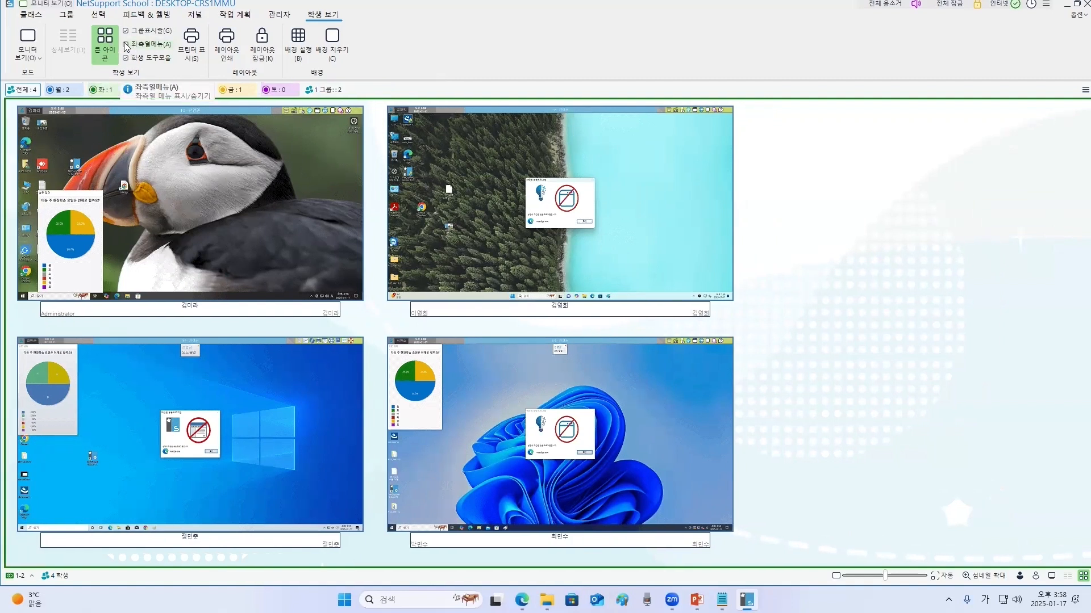
click(126, 45)
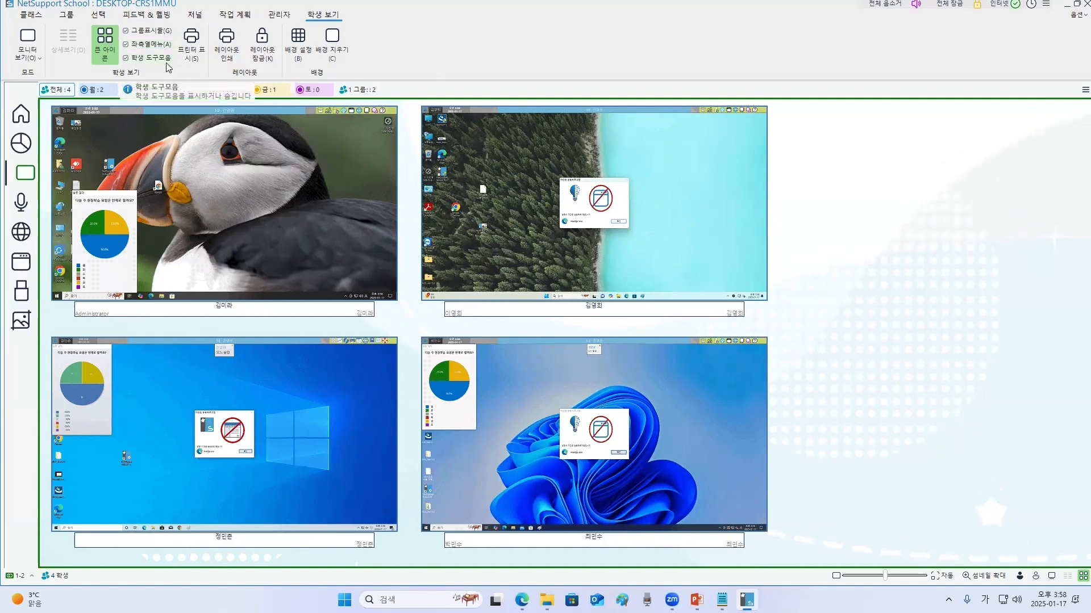
- Open the first student's screen and send a help request reading 선생님... from the student's toolbar to the teacher
double_click(263, 226)
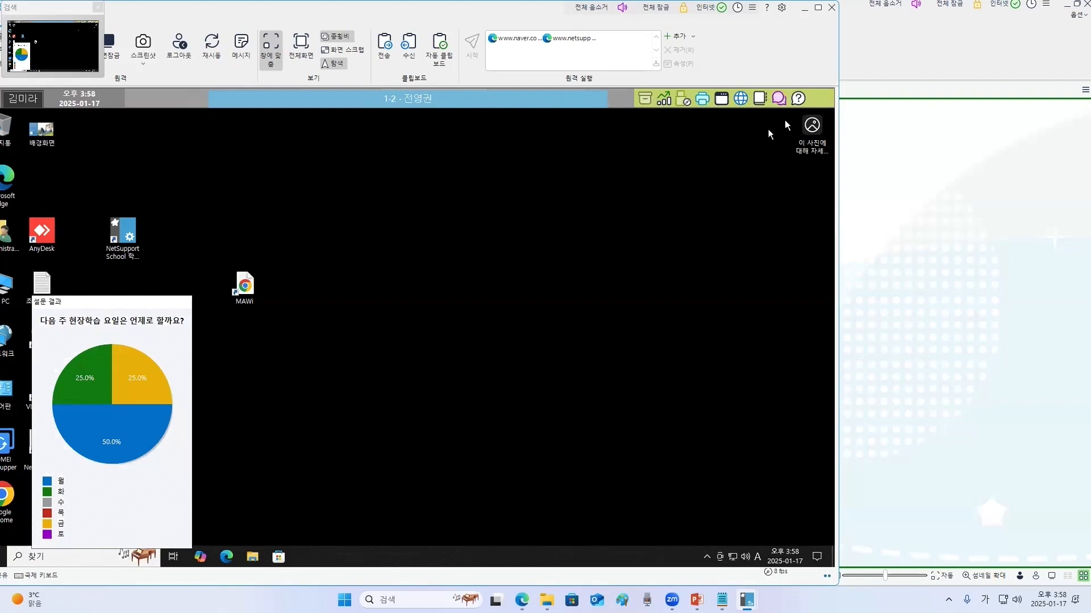
click(798, 99)
text(선생님...)
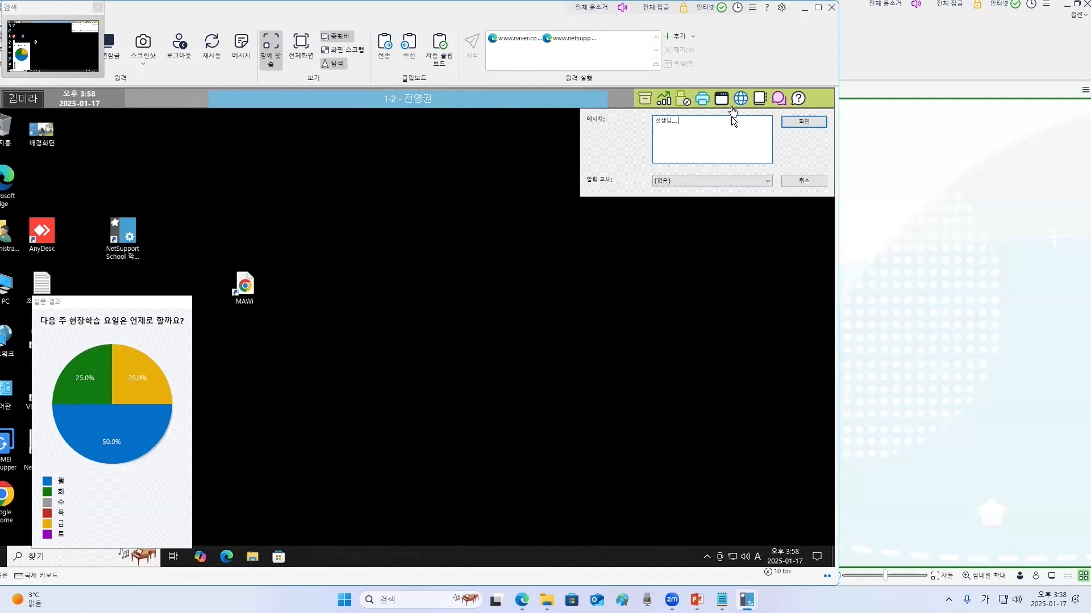
click(711, 179)
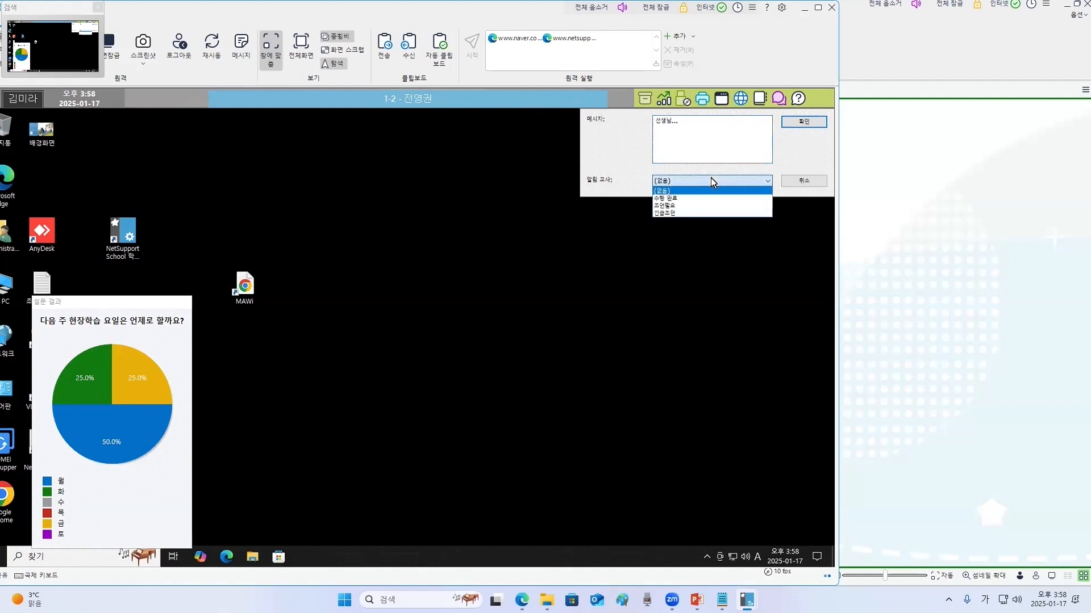
click(694, 207)
click(807, 122)
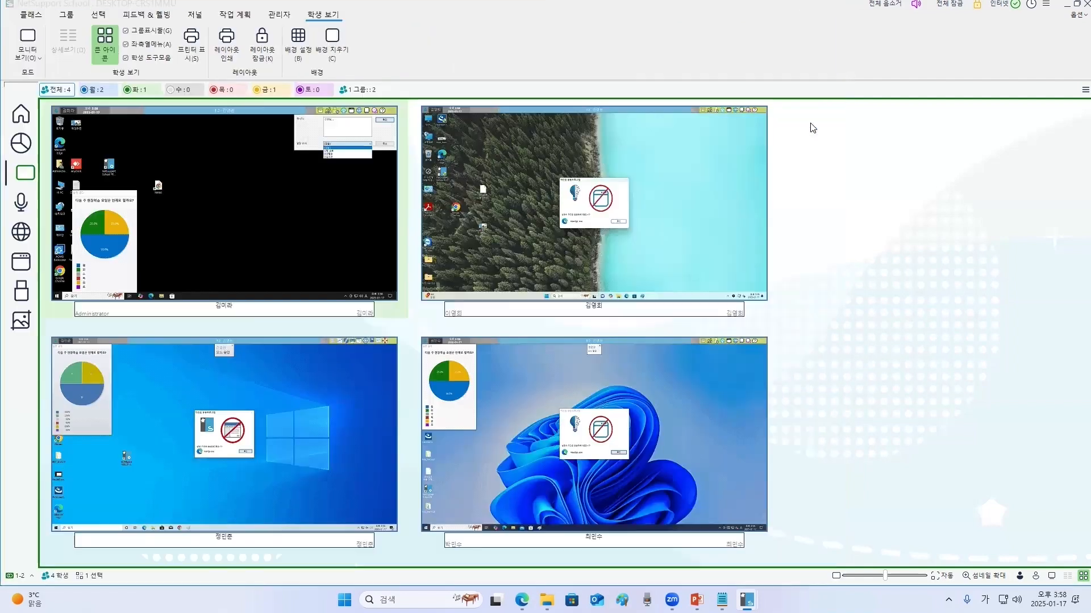
- Open the help request list, view the requesting student's screen, and close that view
click(31, 15)
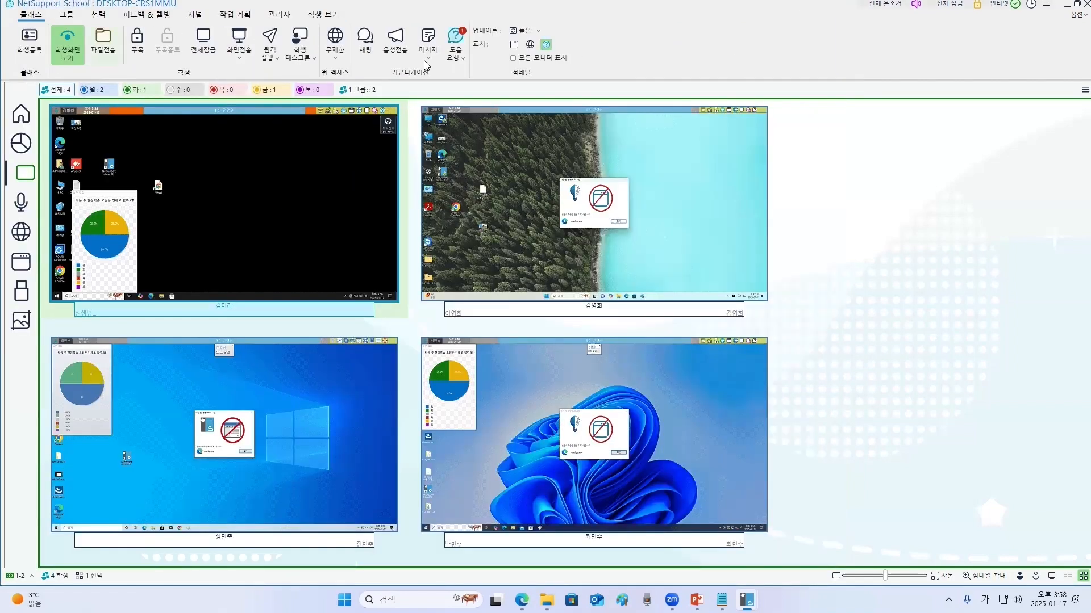
click(457, 43)
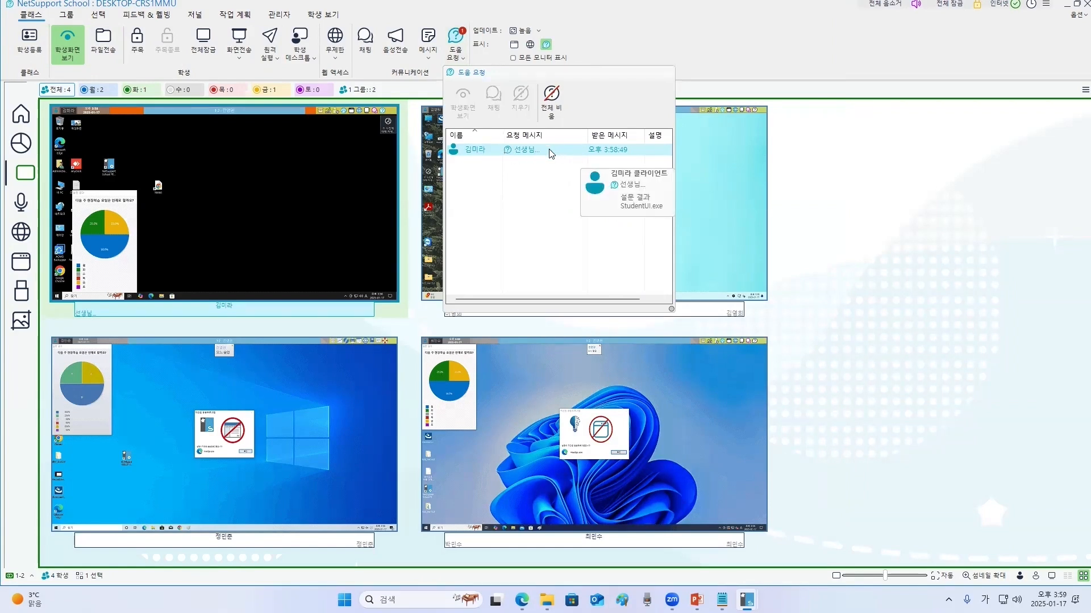
click(551, 150)
click(465, 107)
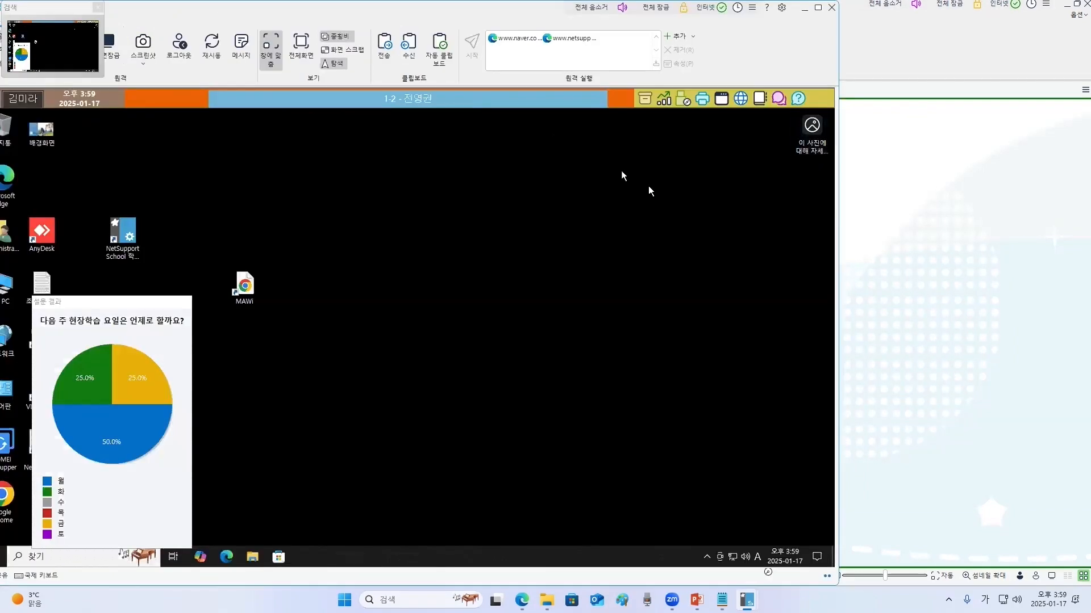
click(831, 11)
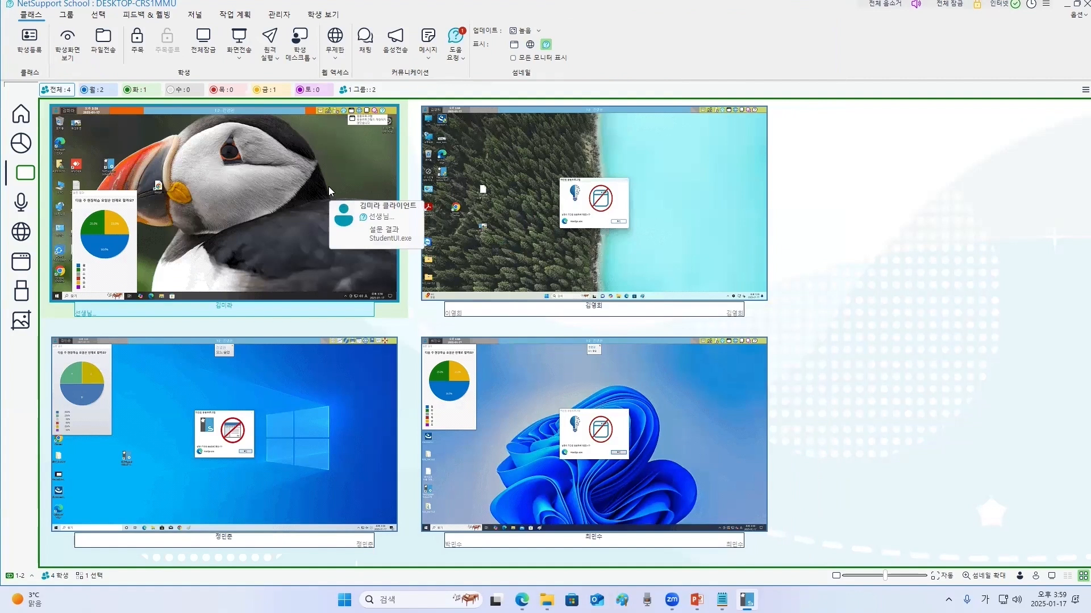
- Reopen the help request list and select the student's request
click(455, 40)
click(542, 149)
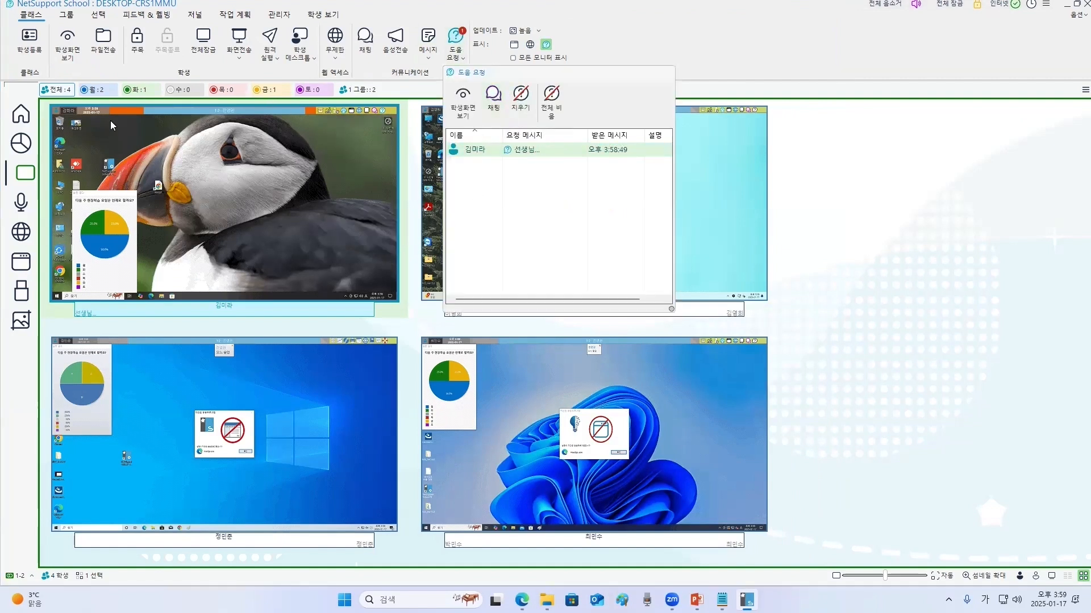
click(274, 167)
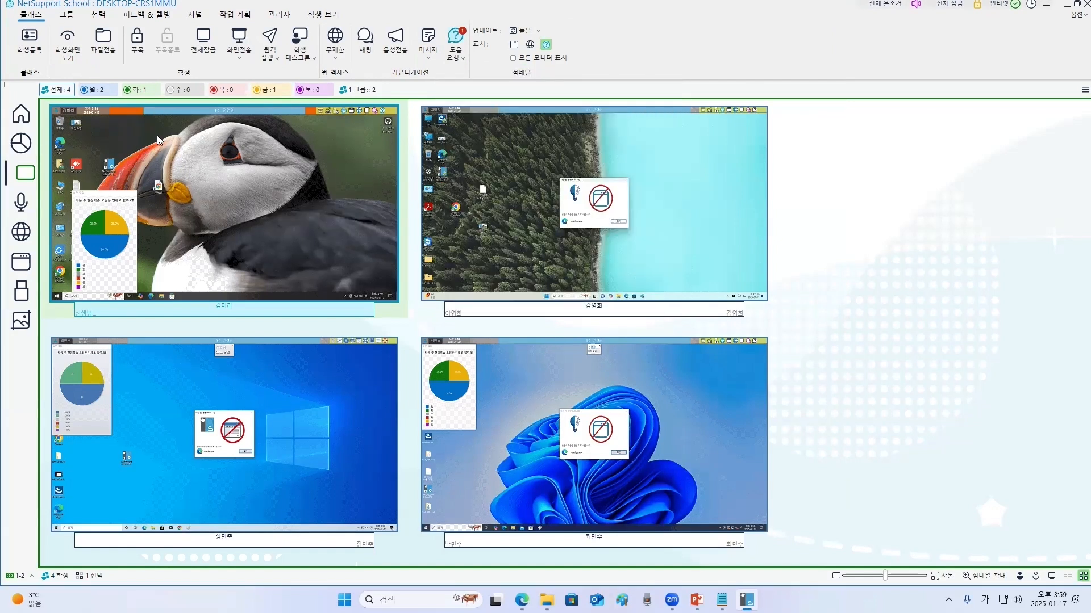
click(455, 46)
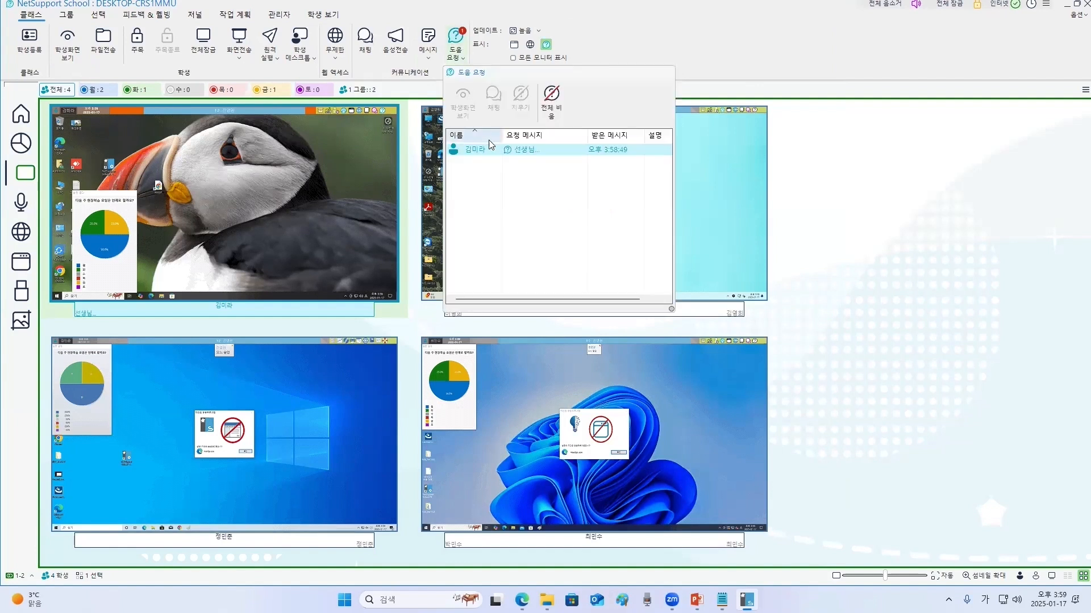
- Clear the selected help request from the list and close the help request panel
click(544, 153)
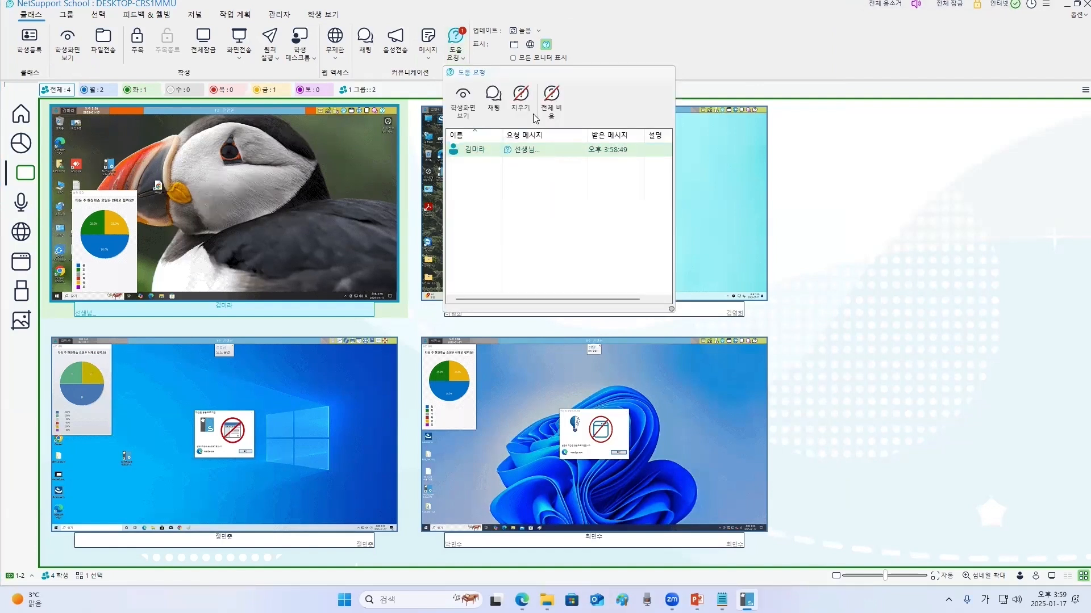
click(520, 98)
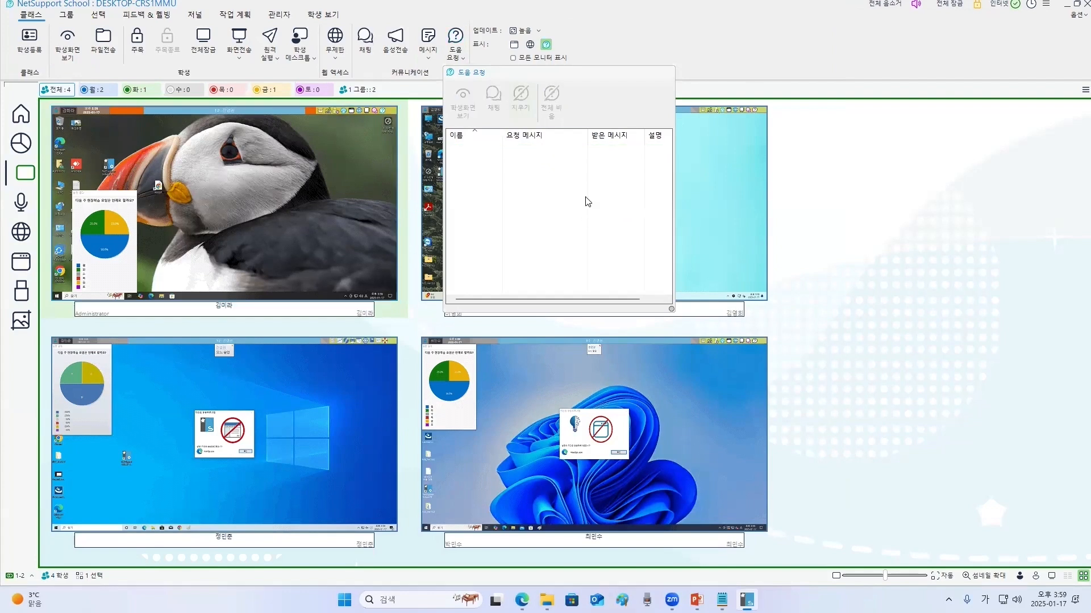
click(812, 240)
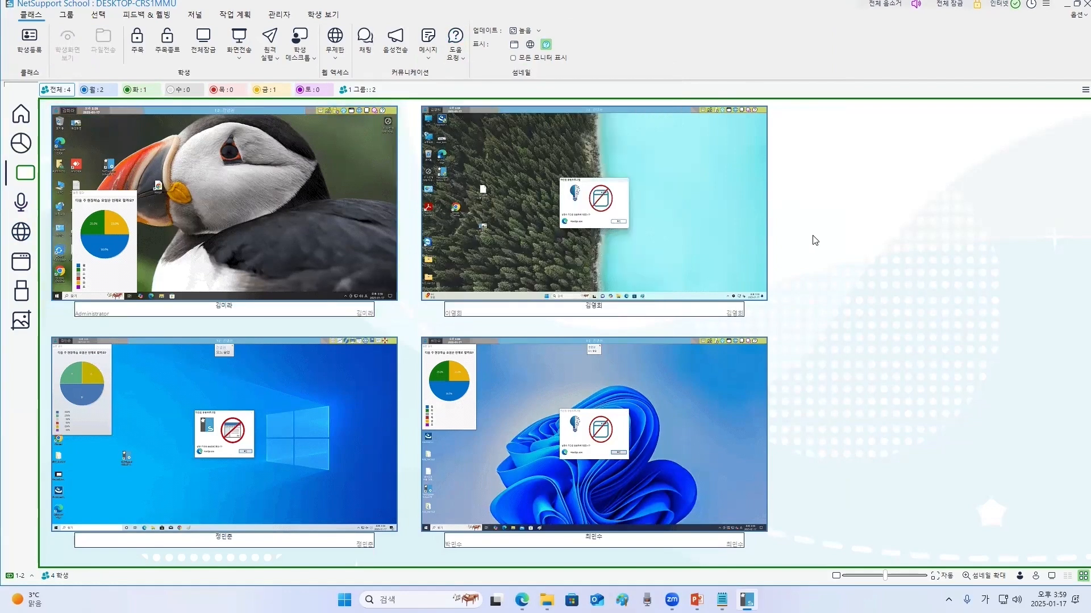
- Create a new group named 수학그룹 and add the first, third and fourth students as its members
click(24, 118)
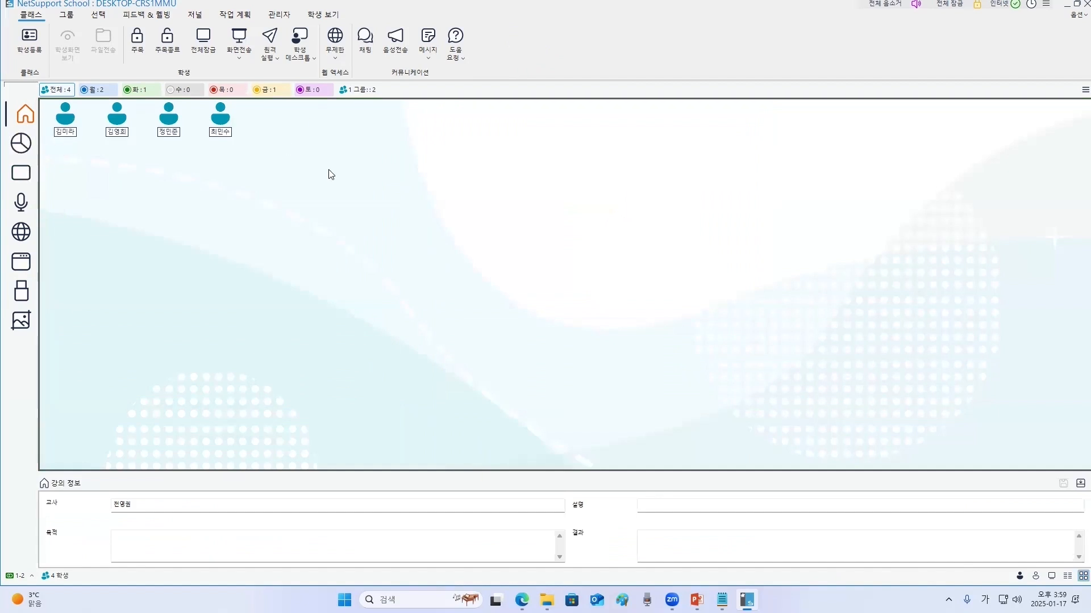
click(1073, 94)
click(1071, 104)
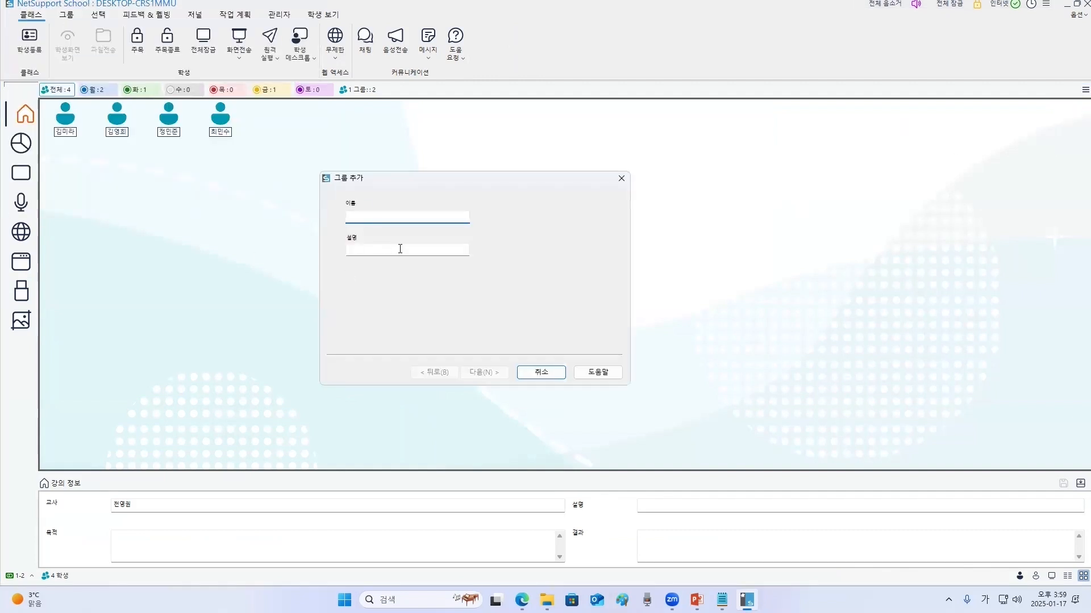
text(수학그룹)
click(481, 373)
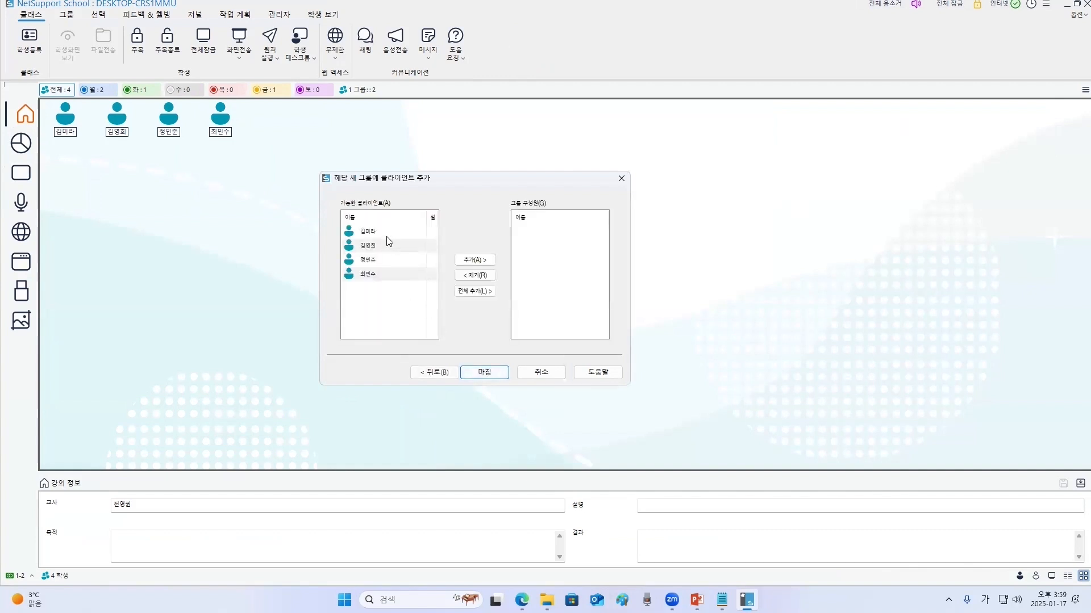
click(472, 259)
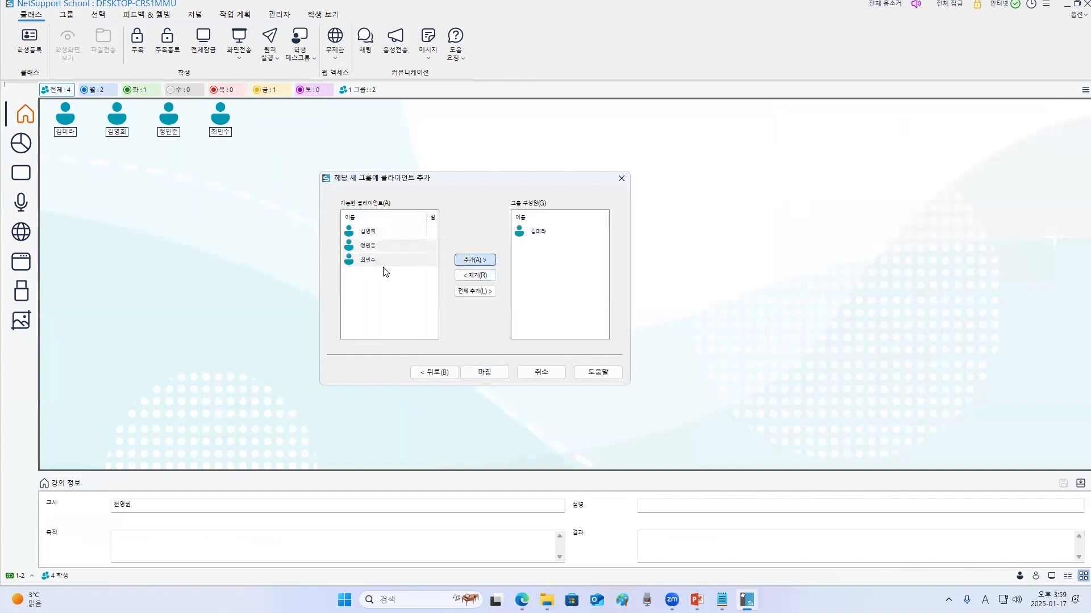
click(369, 247)
click(375, 246)
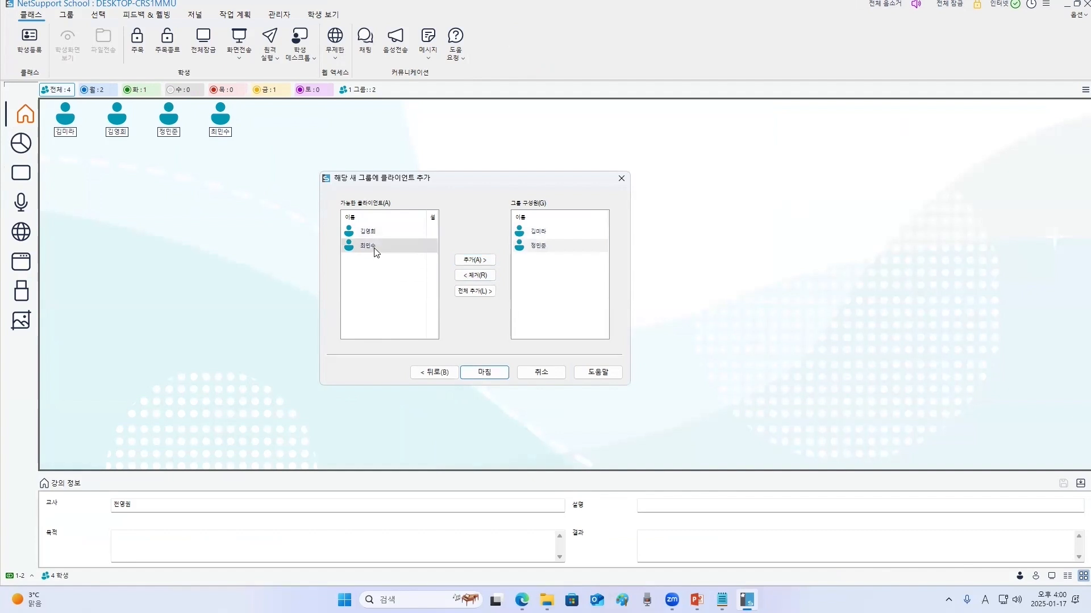
click(475, 260)
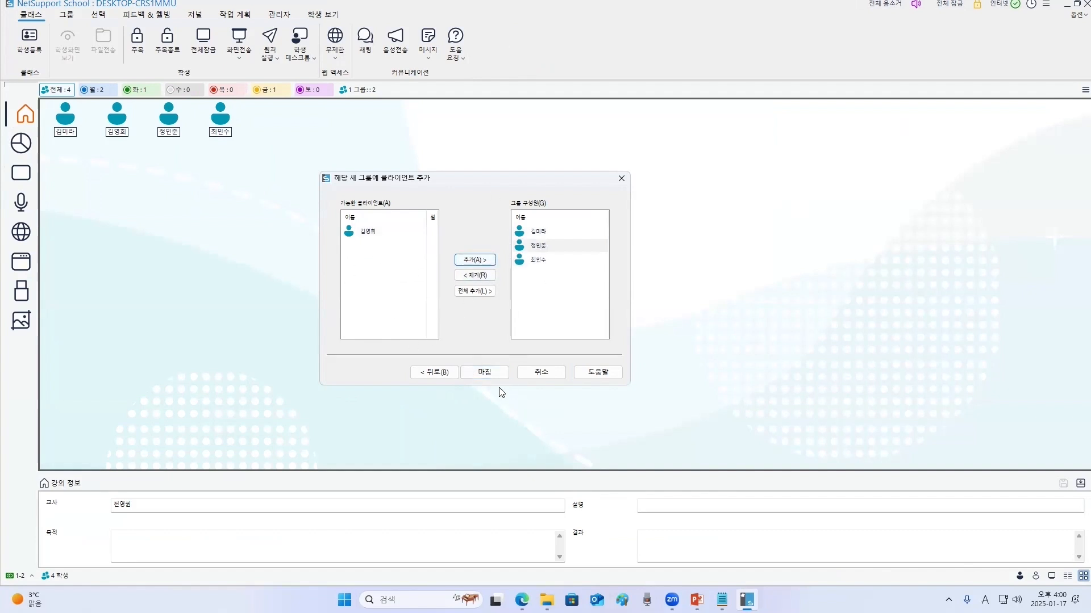
click(489, 372)
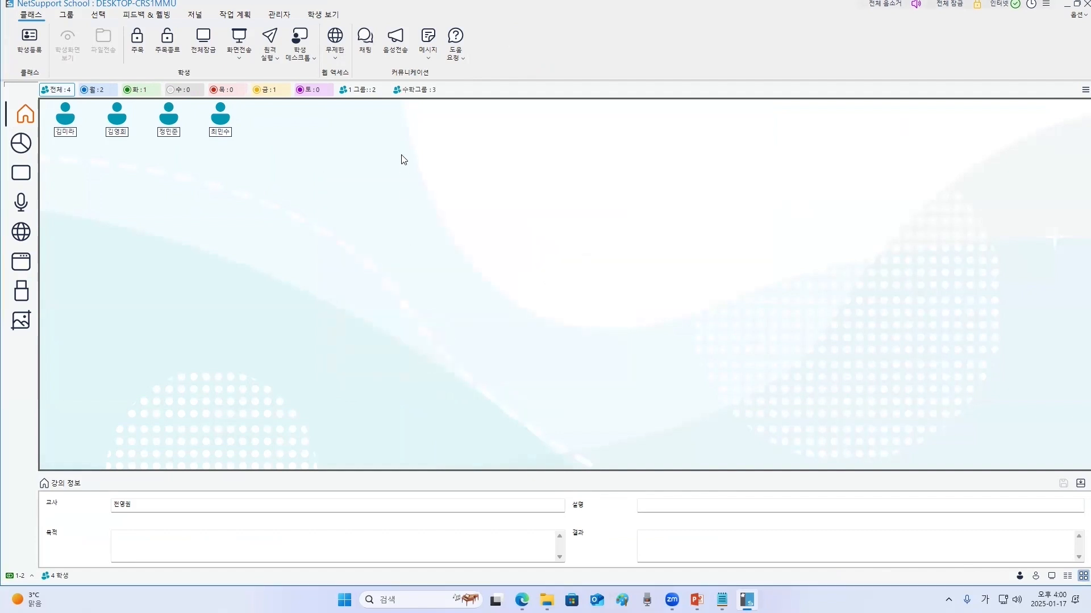
- Open the 수학그룹 group and assign its third member as group leader
click(418, 91)
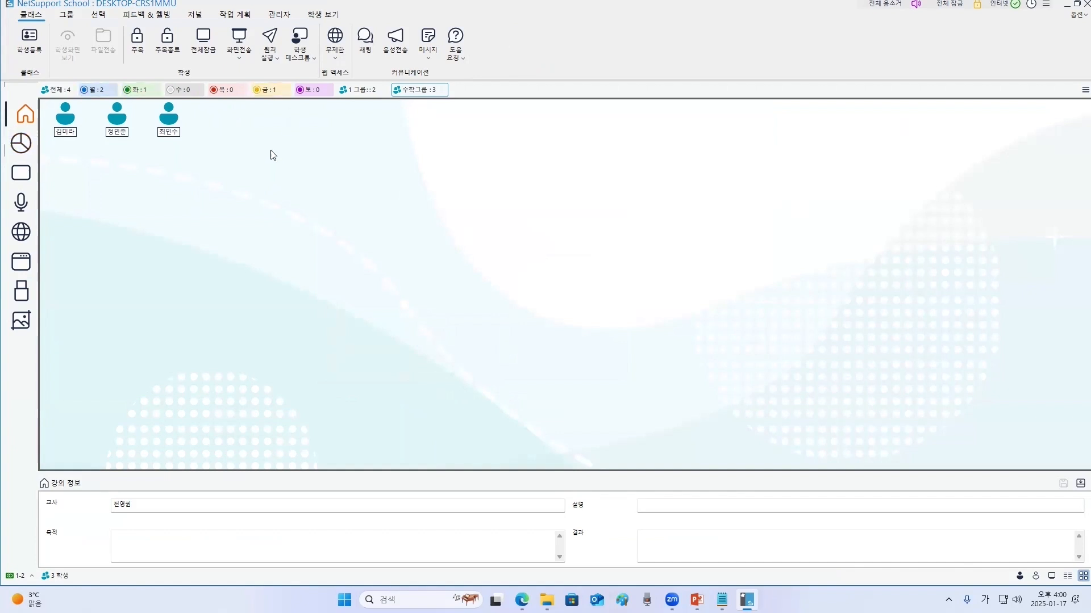
click(168, 119)
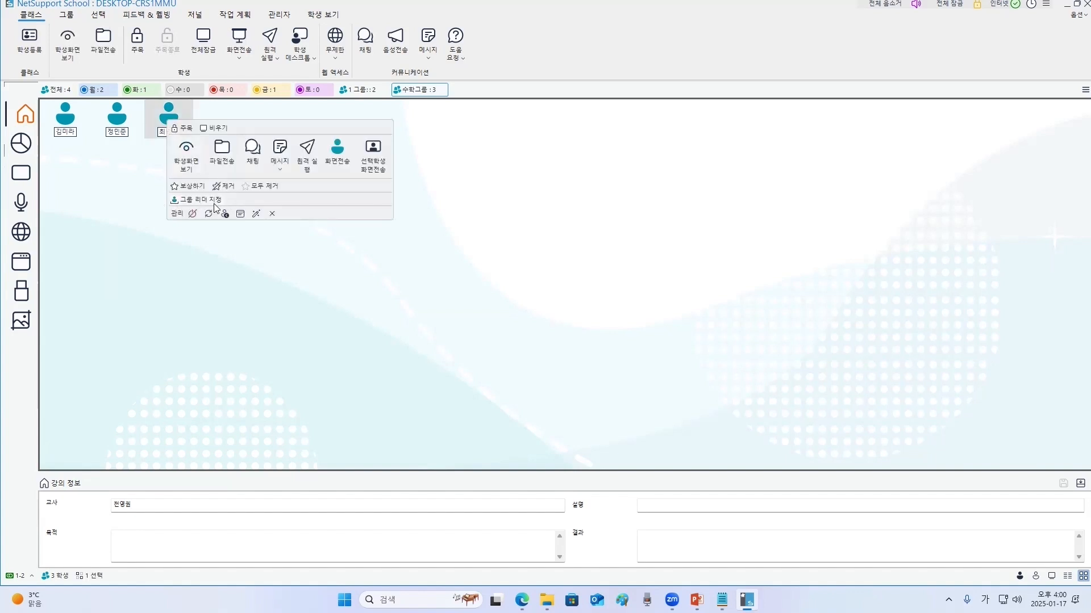
click(206, 201)
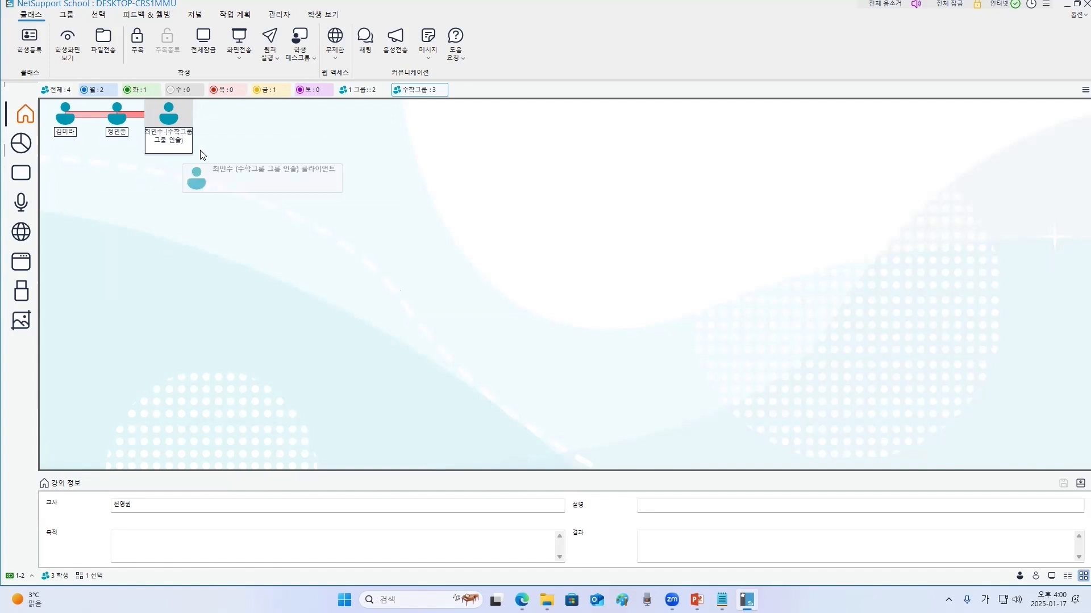
click(282, 180)
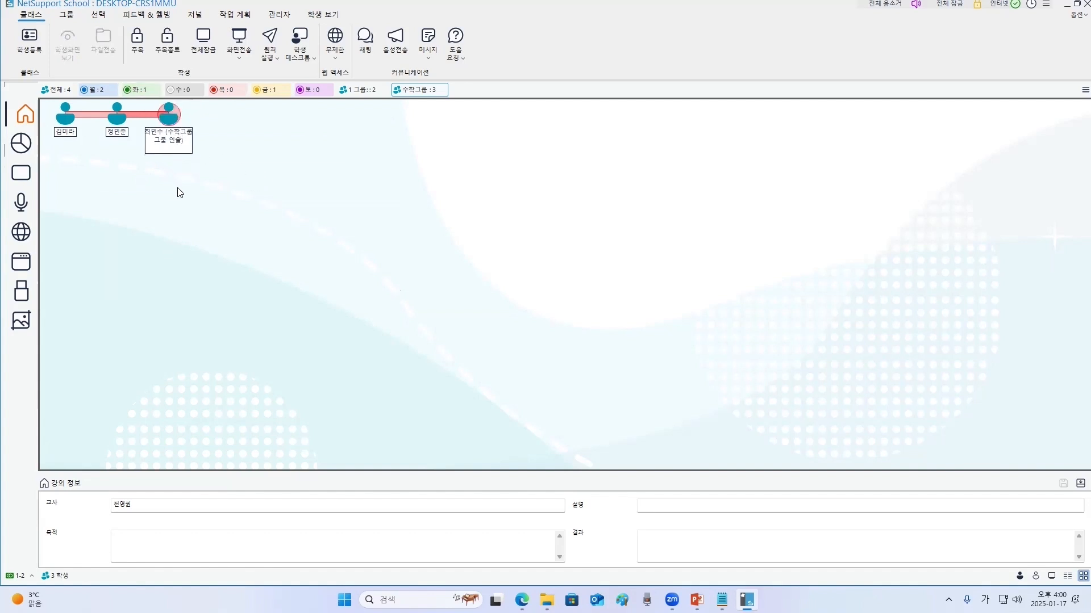
- Remove the group leader role from that member
click(172, 122)
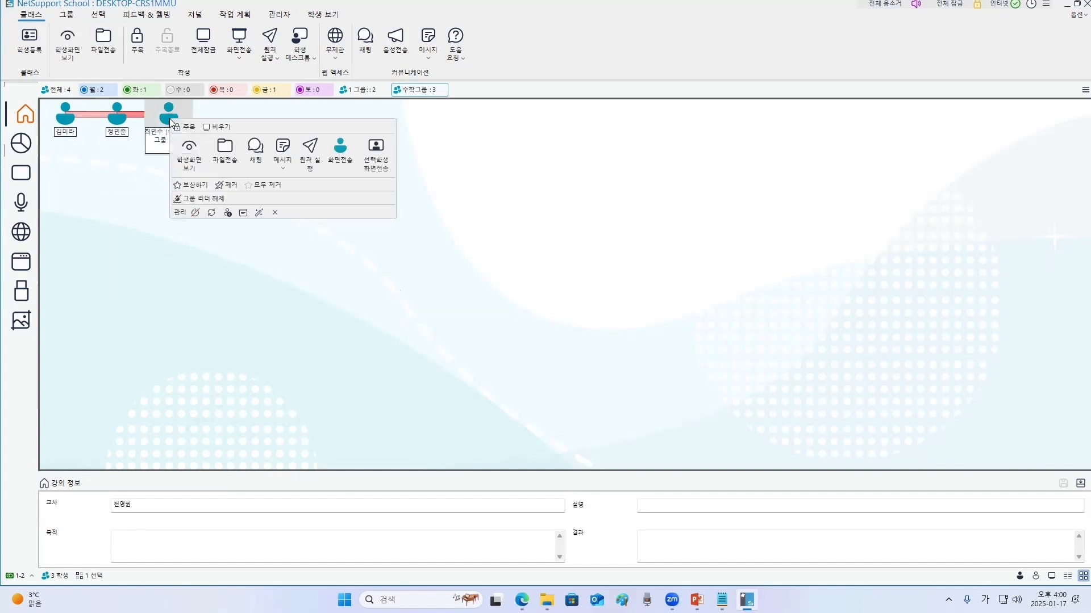
click(213, 199)
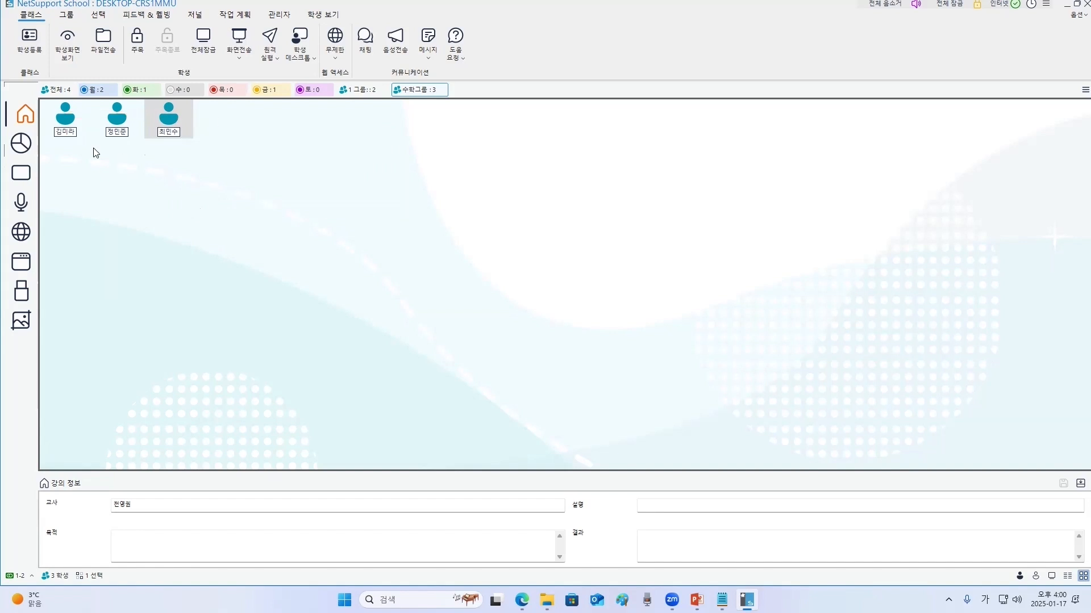
click(259, 276)
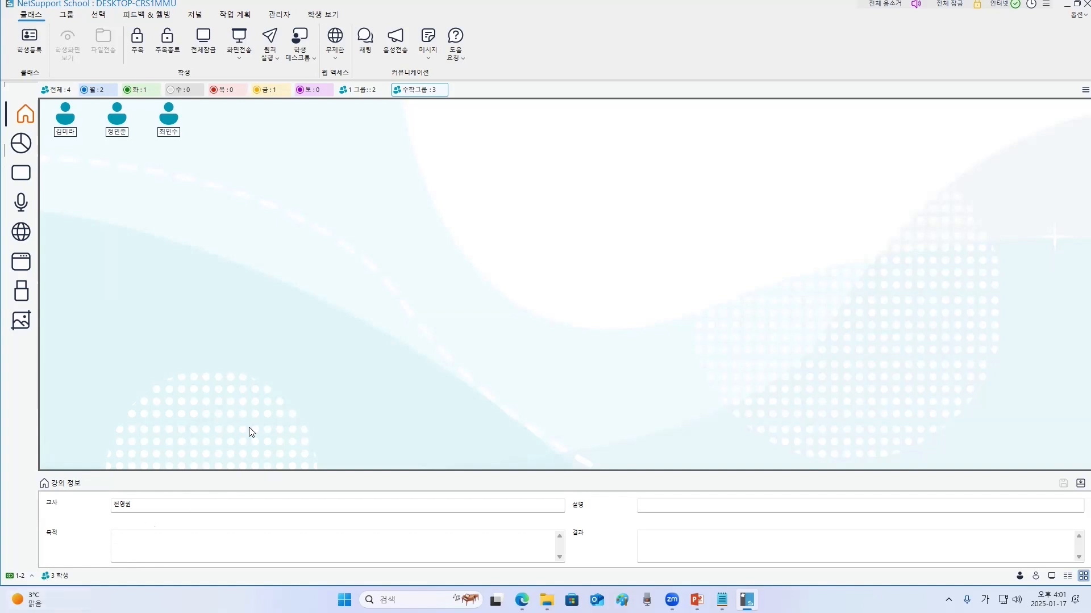
- End the current class and choose User mode as the start mode for a new class
click(34, 578)
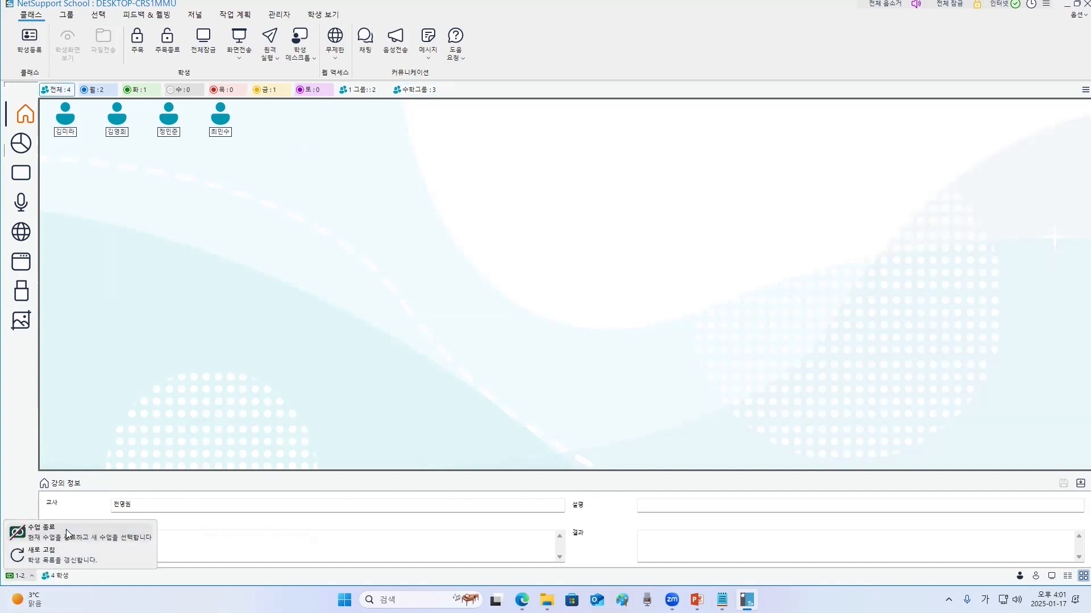
click(66, 533)
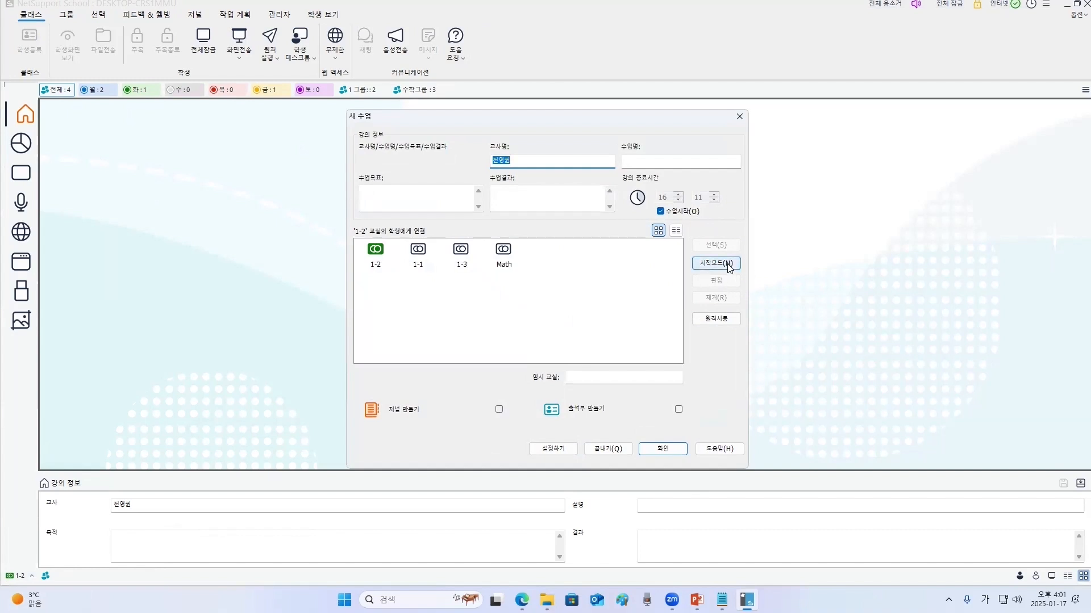
click(715, 263)
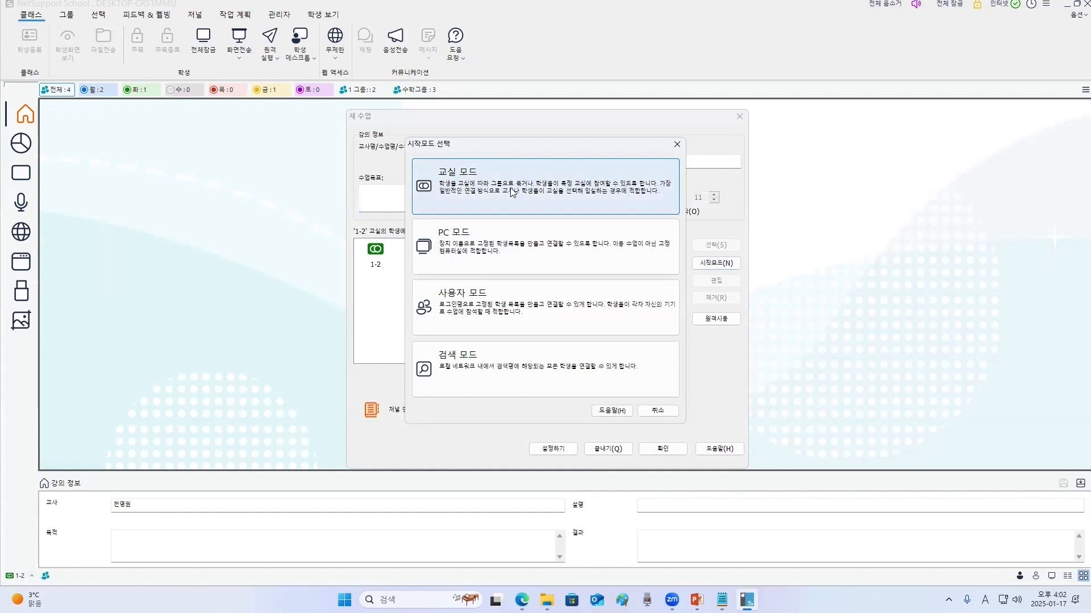
click(534, 310)
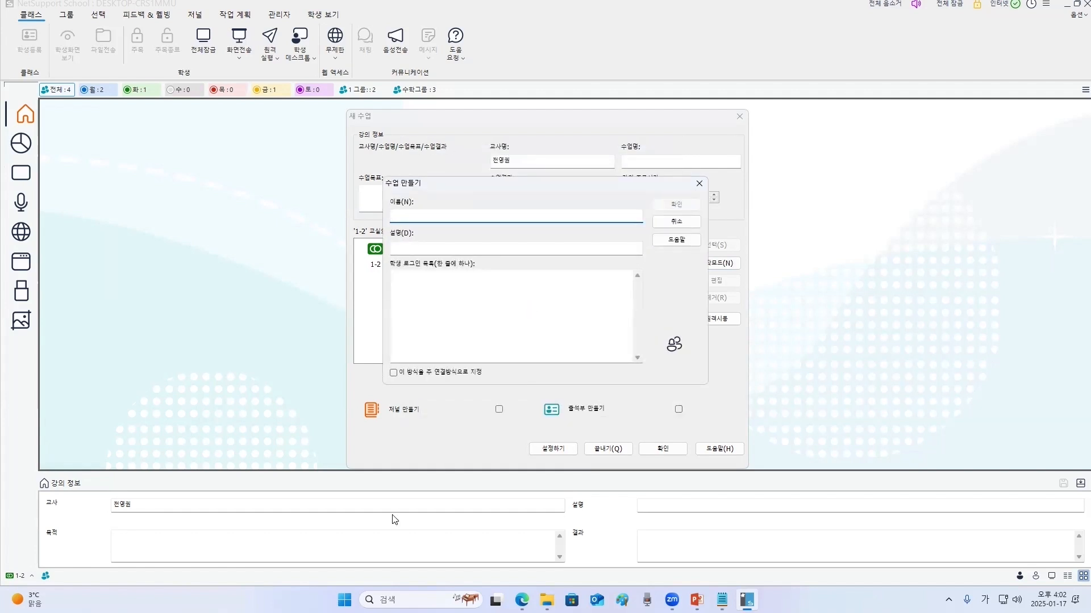
- Name the new user-mode class 1-5반(담임교실) and paste the same text as its description
key(super)
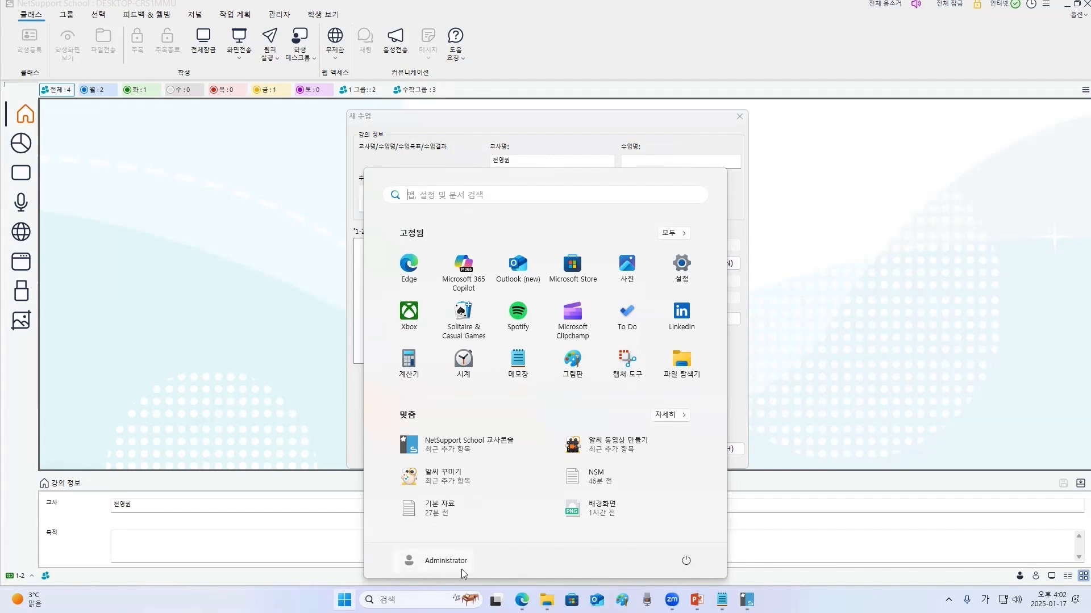
click(627, 122)
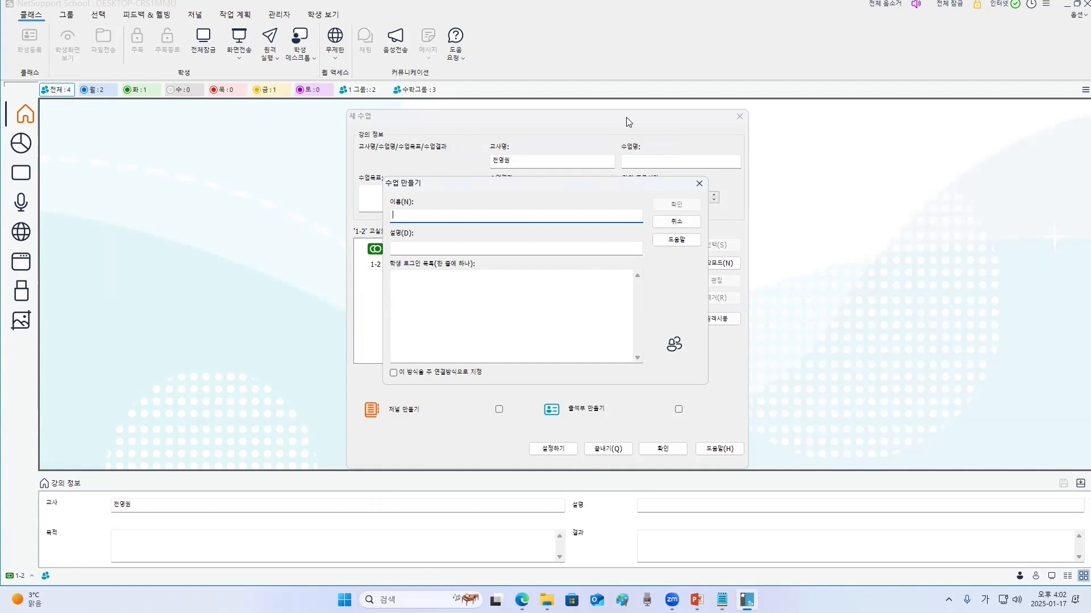
text(1-5반(담임교실)
double_click(458, 215)
key(ctrl+c)
click(462, 250)
key(ctrl+v)
- List four student login names, one per line, make this the default connection method, and confirm the class
click(438, 300)
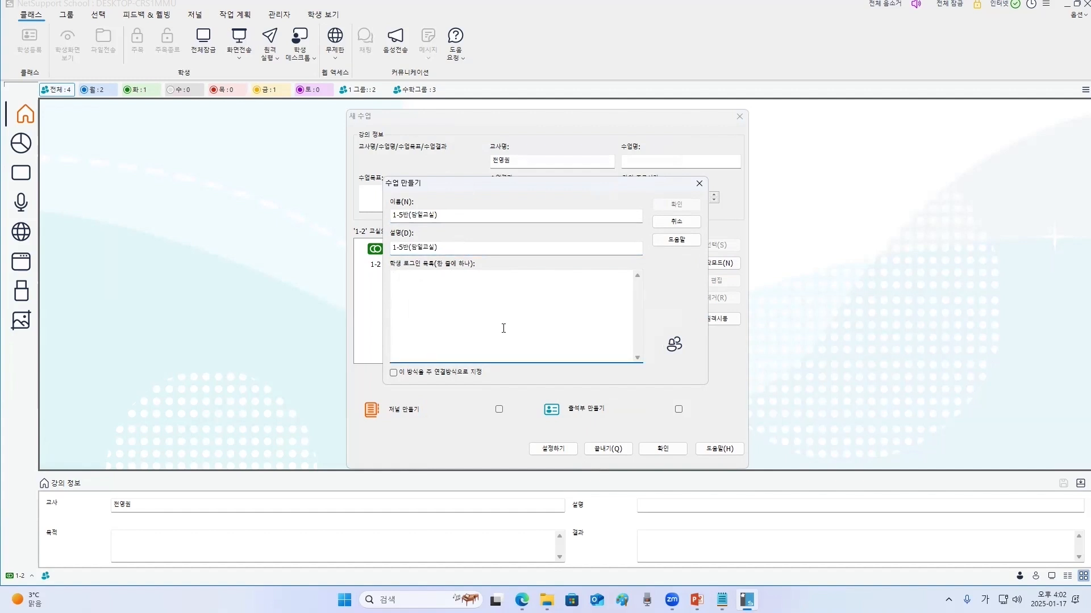
text(김철수)
key(Return)
key(Return)
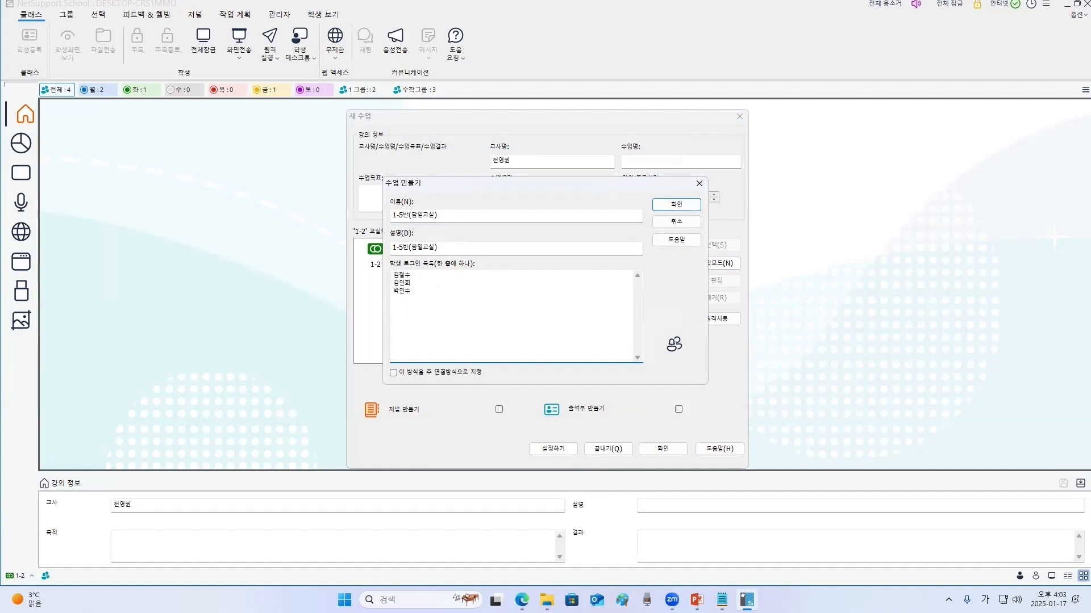
key(Return)
text(이영희)
click(393, 374)
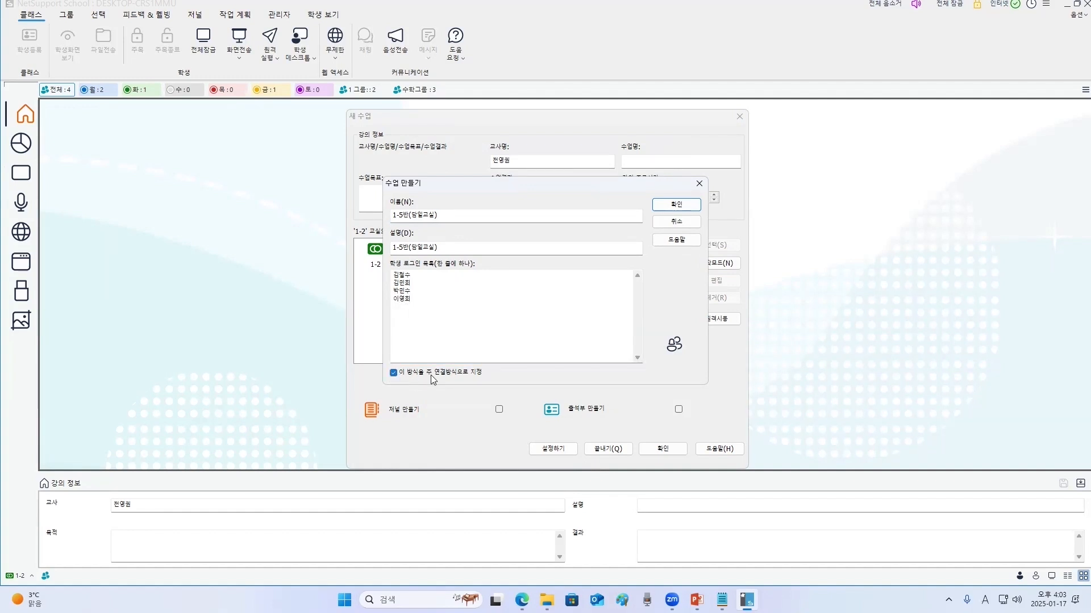
click(676, 203)
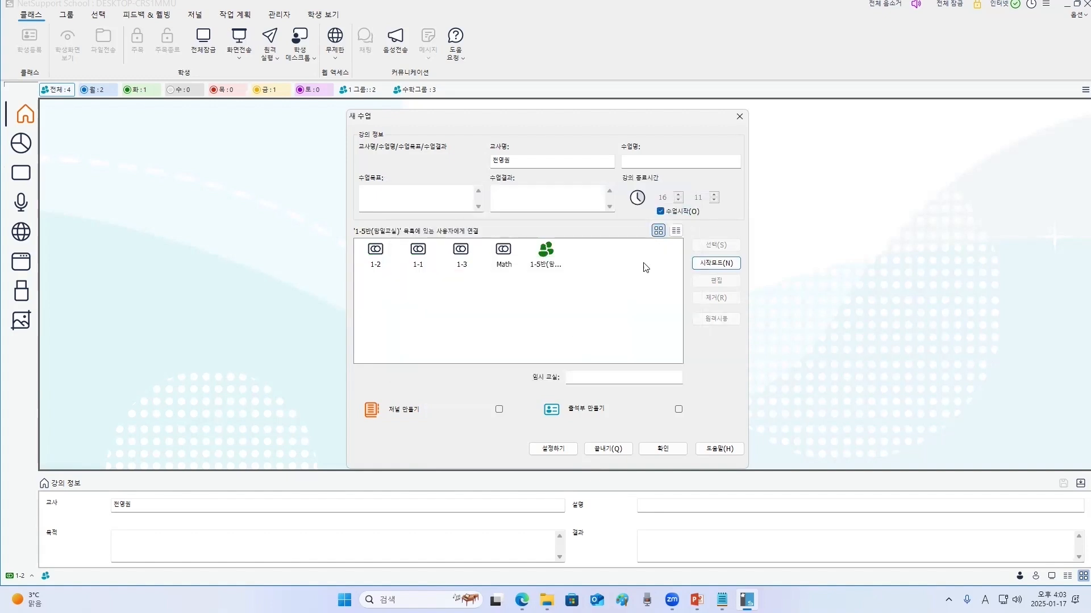
- Connect to the 1-5반(담임교실) class
click(549, 262)
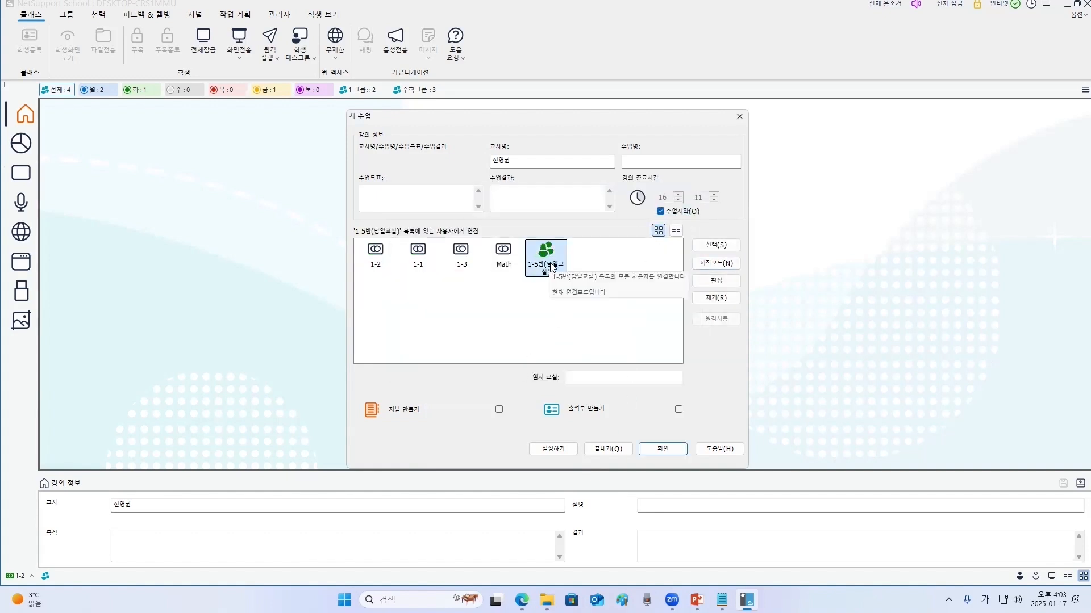
double_click(549, 265)
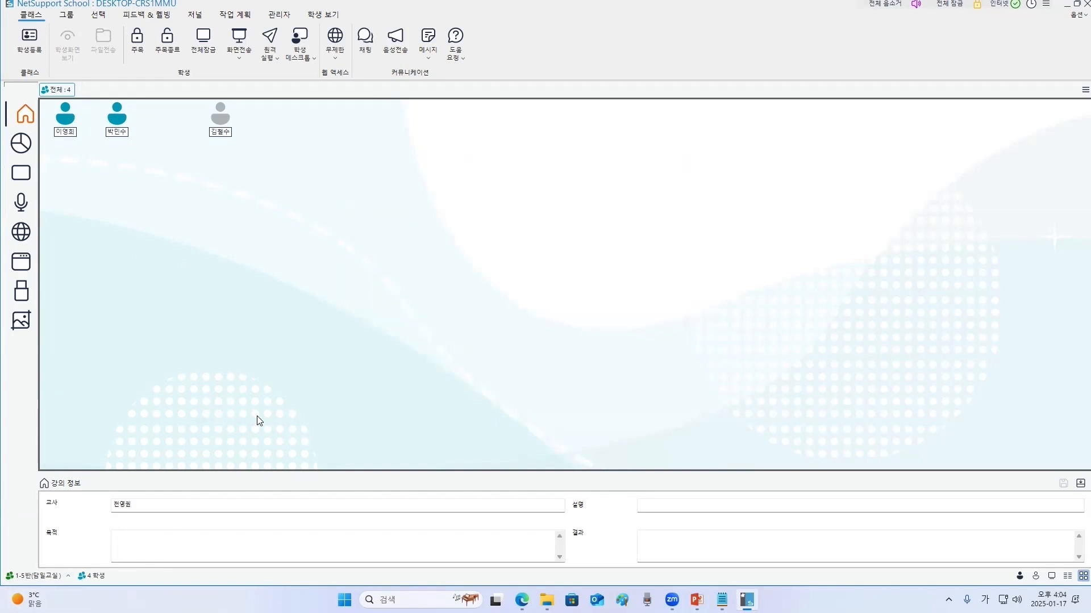
mouse_move(257, 416)
mouse_down()
mouse_move(283, 503)
mouse_move(458, 349)
mouse_up()
- End the current class and choose PC mode as the start mode for a new class
click(43, 576)
click(63, 508)
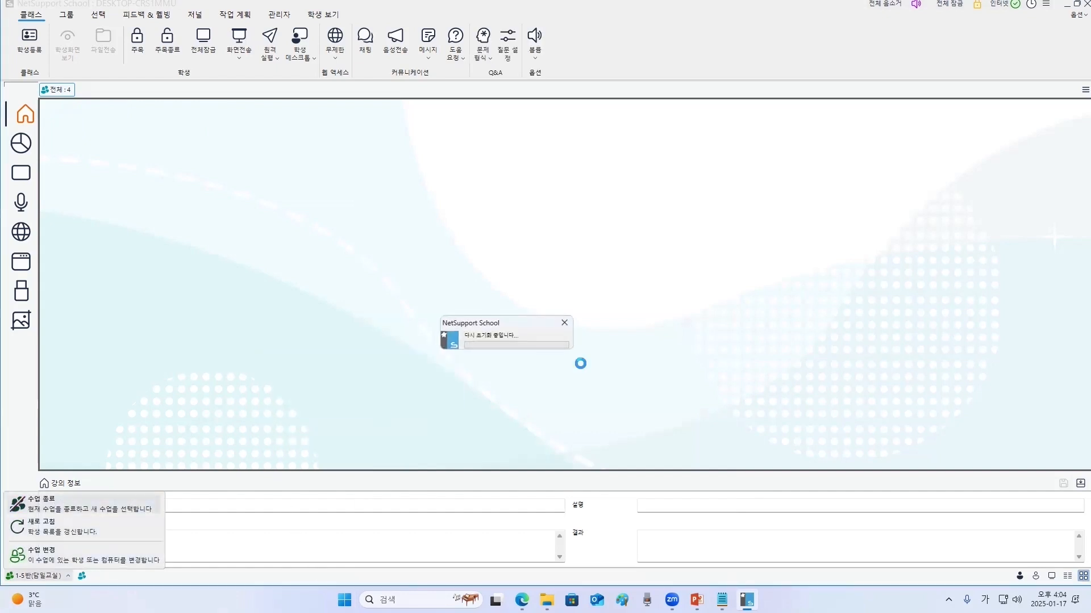
click(707, 263)
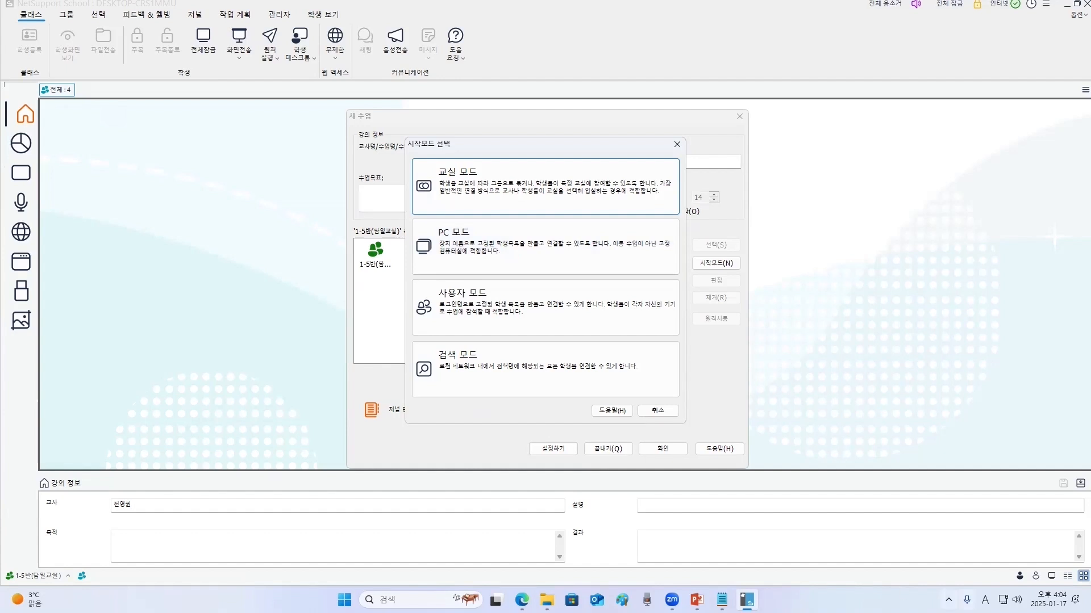
click(948, 599)
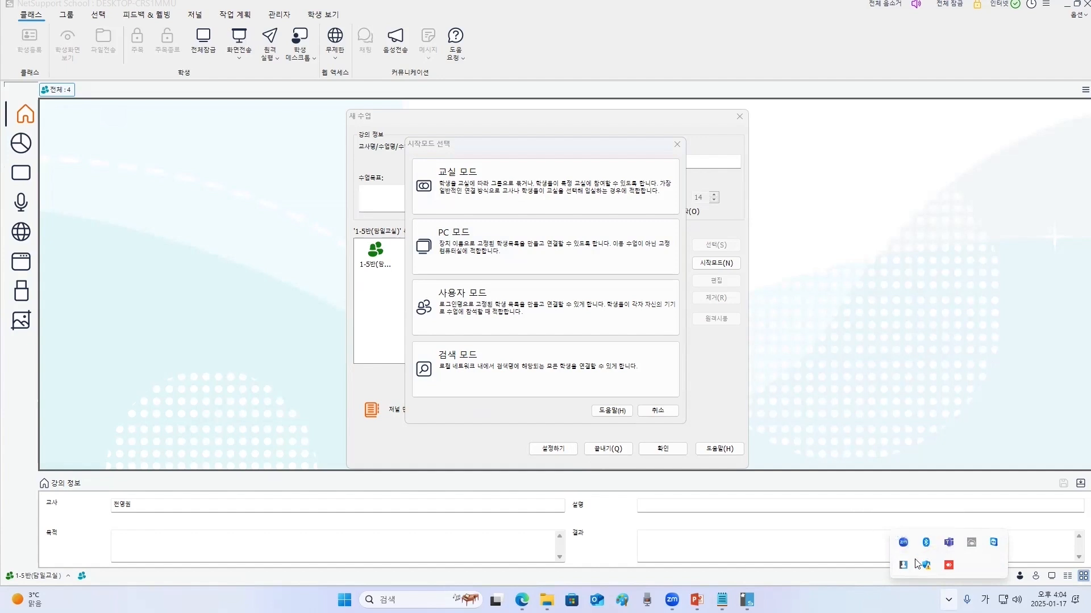
click(547, 249)
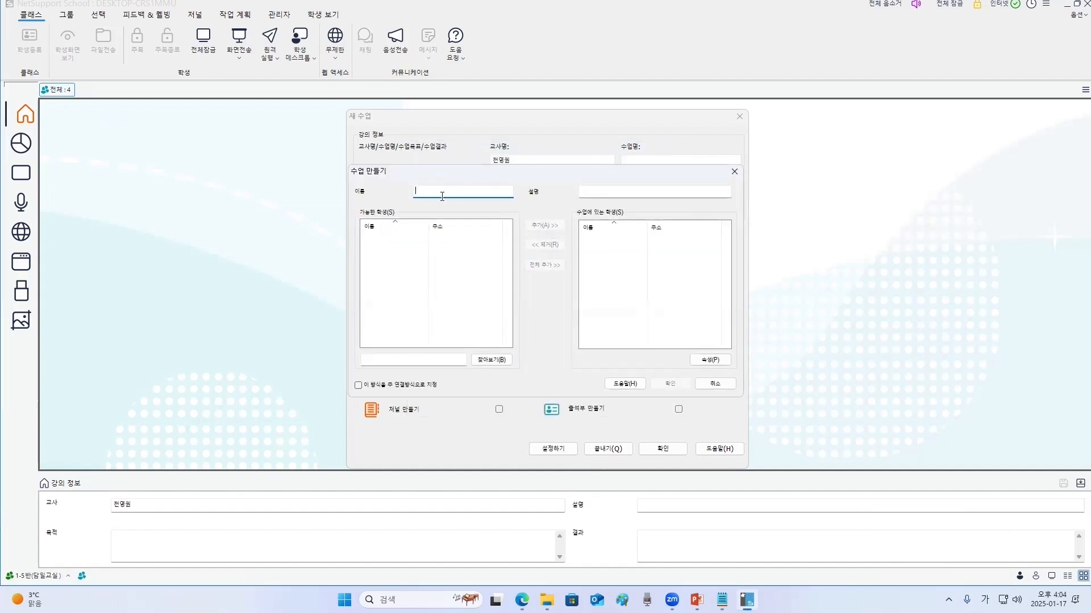
- Name the new PC-mode class 1-6반 담임 and browse the network for available student PCs
text(1-6반 담임)
click(493, 360)
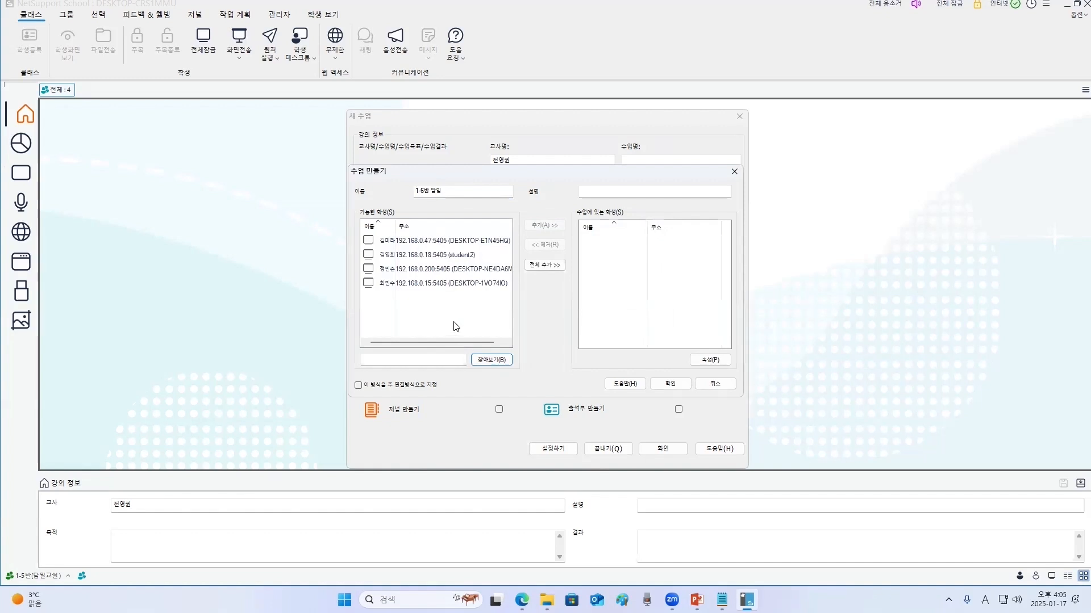
- Add the three student PCs at 192.168.0.47, 192.168.0.200 and 192.168.0.15 to the class, confirm it and close the new class dialog
click(472, 241)
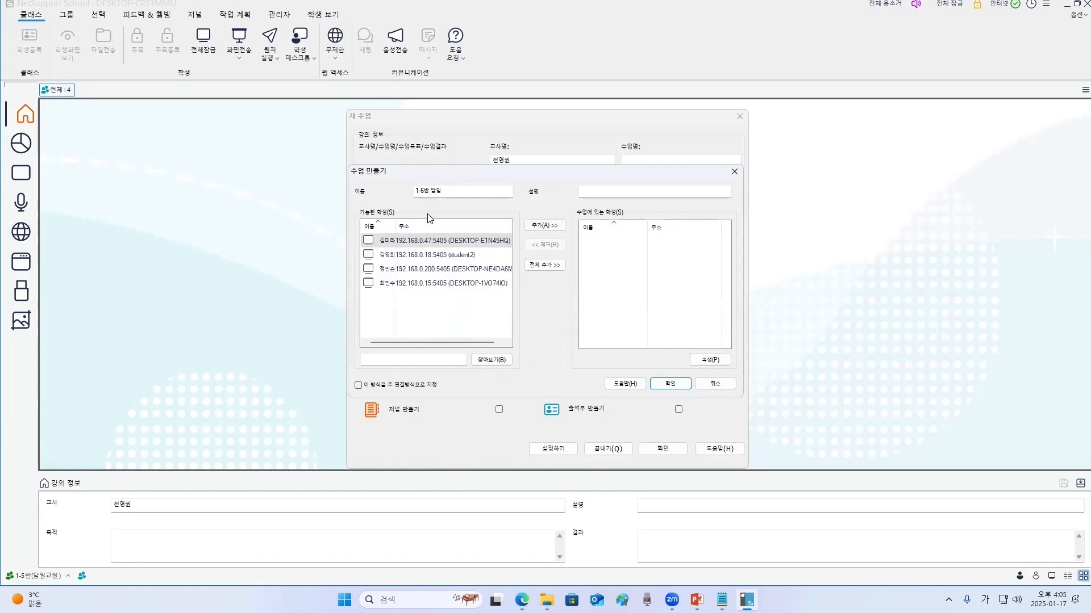
click(539, 226)
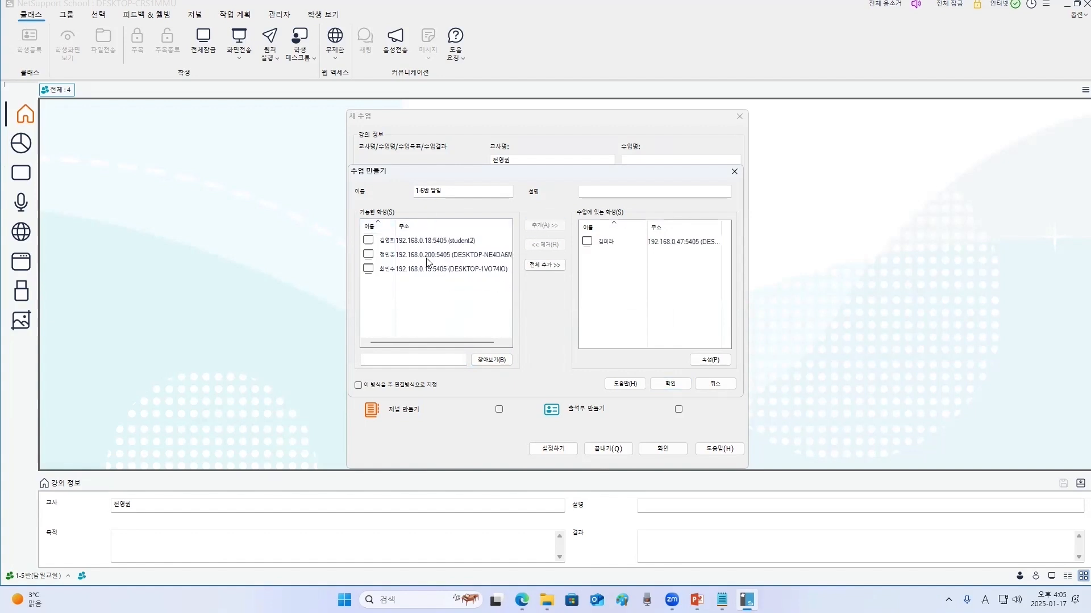
click(423, 258)
click(545, 226)
click(453, 258)
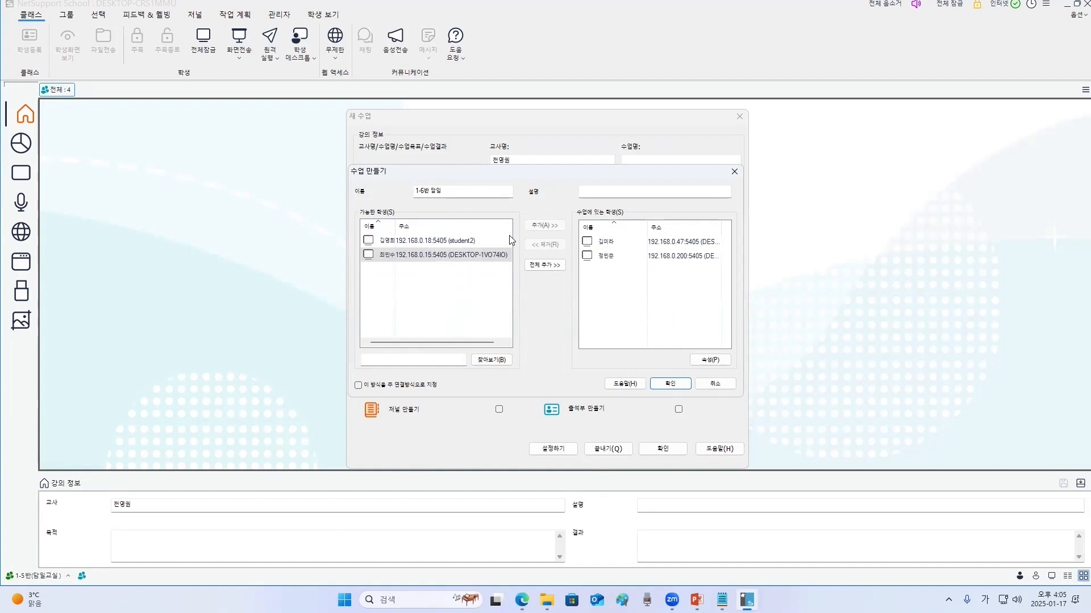
click(546, 228)
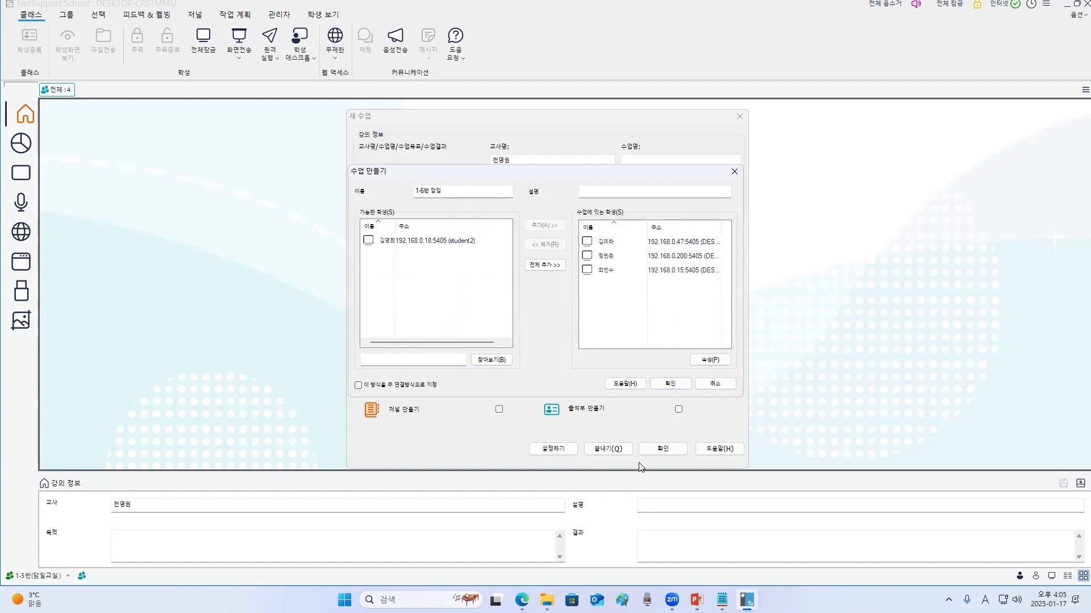
click(671, 384)
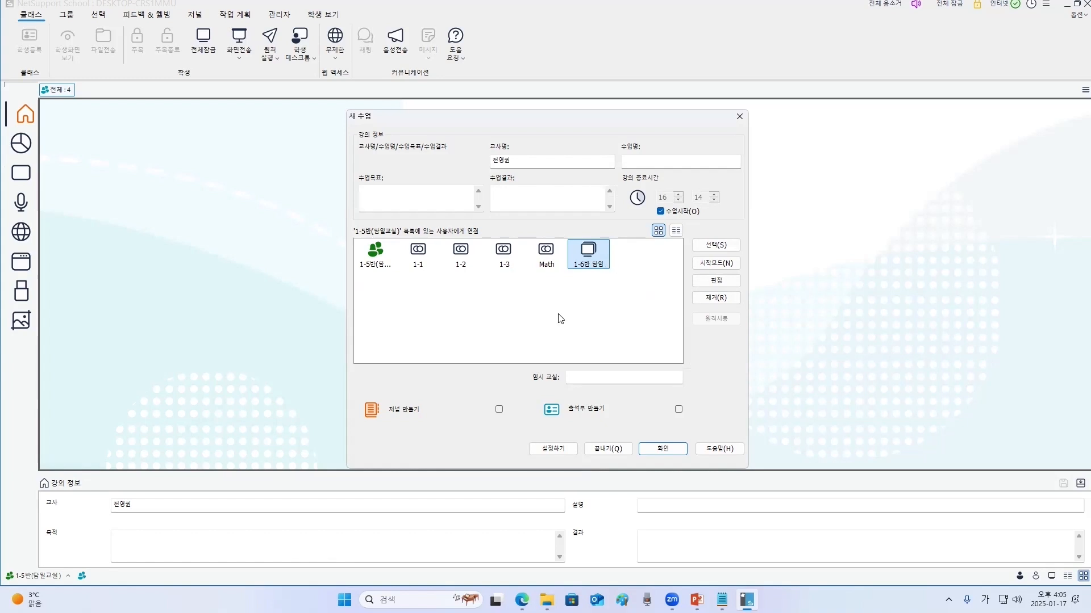
click(740, 118)
- Switch to the browser, open the NetSupport School resources page and open the FAQ manual PDF
mouse_move(521, 598)
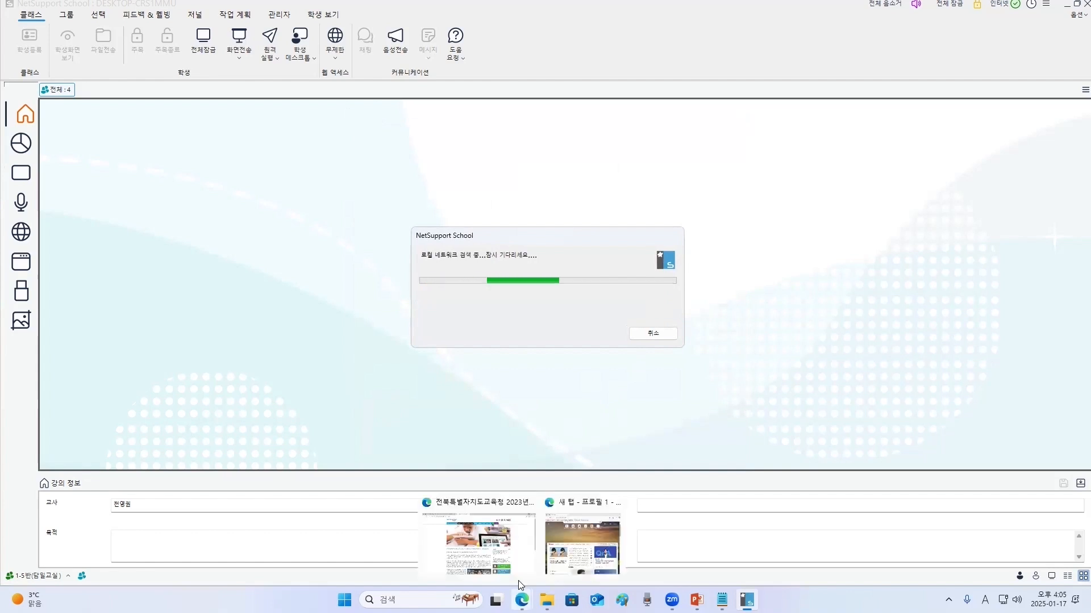
click(508, 554)
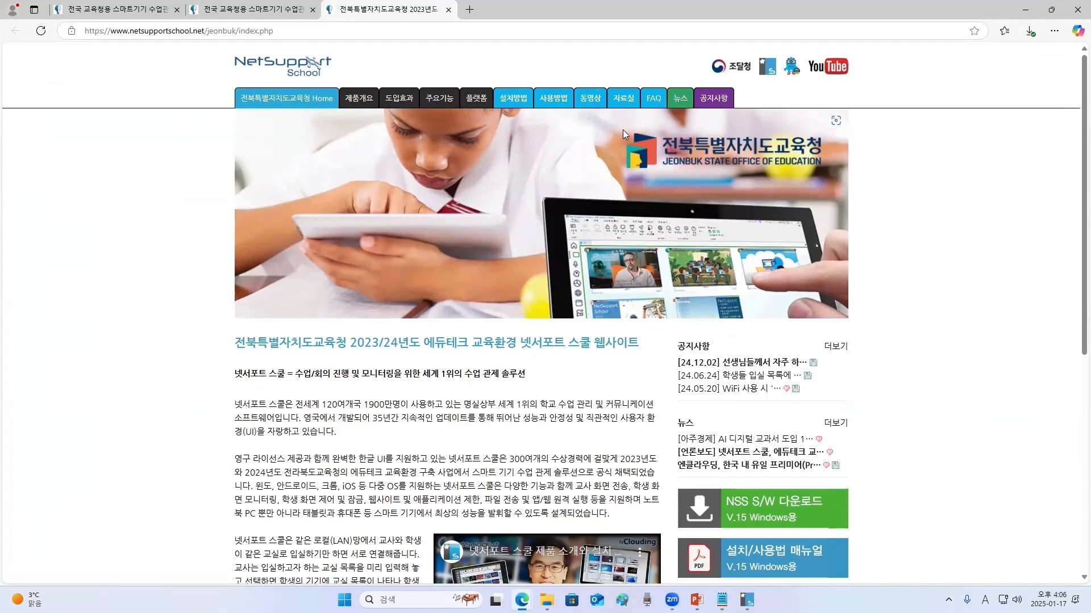
click(623, 100)
drag(455, 264, 657, 286)
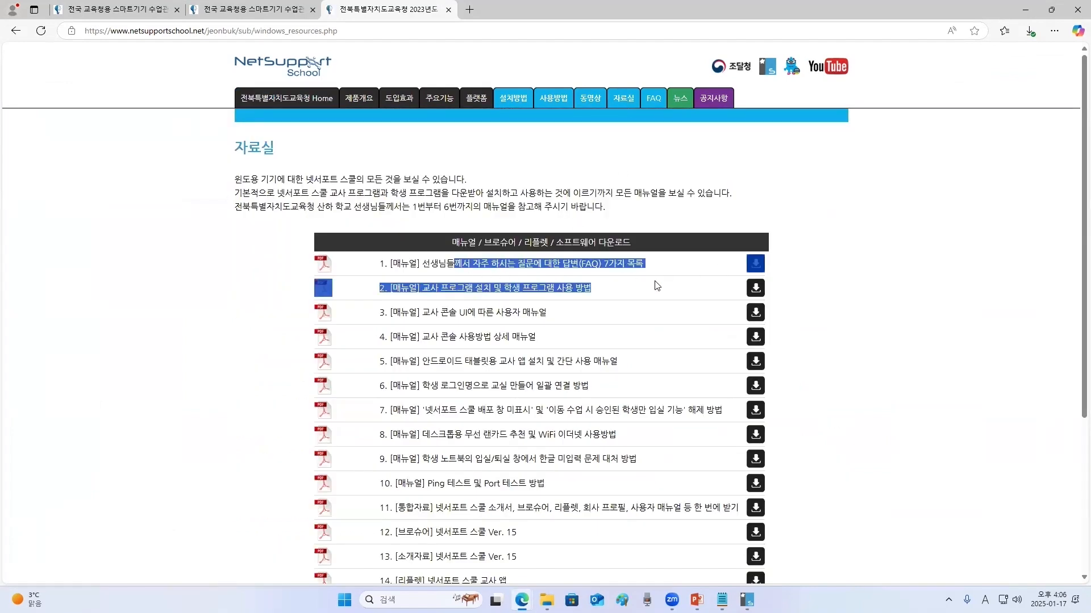
click(741, 265)
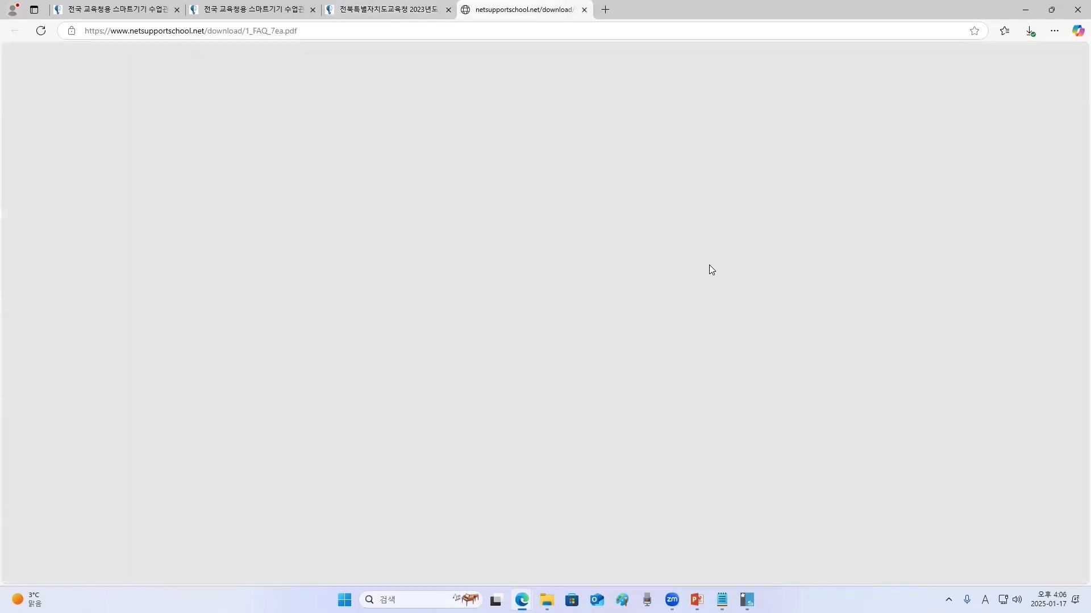
- Scroll through the FAQ manual PDF to read its setup and connection sections
scroll(608, 405, down, 6)
scroll(608, 405, down, 5)
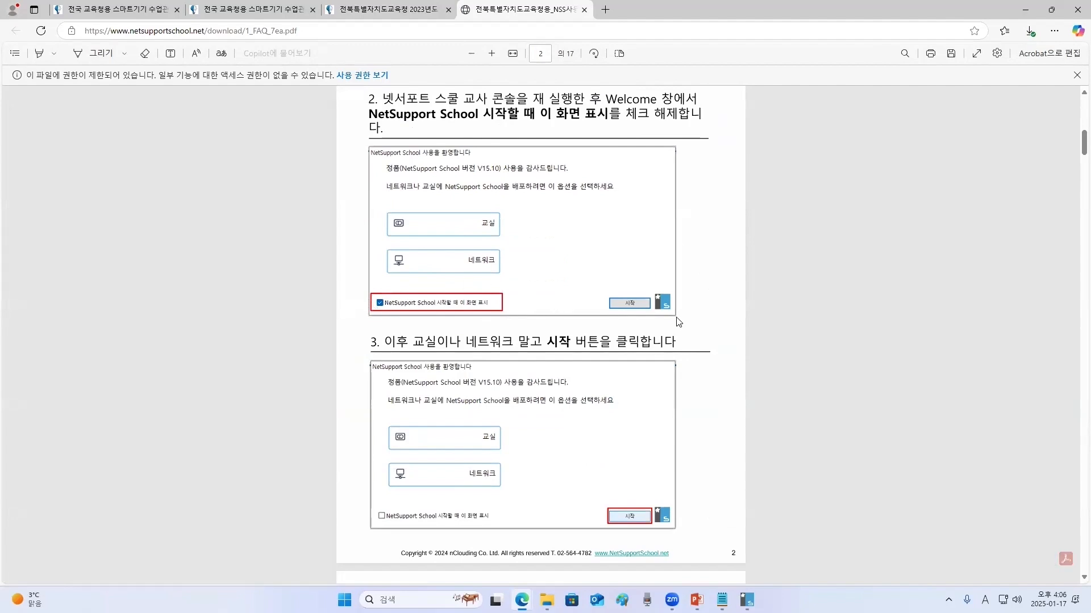
scroll(594, 403, down, 2)
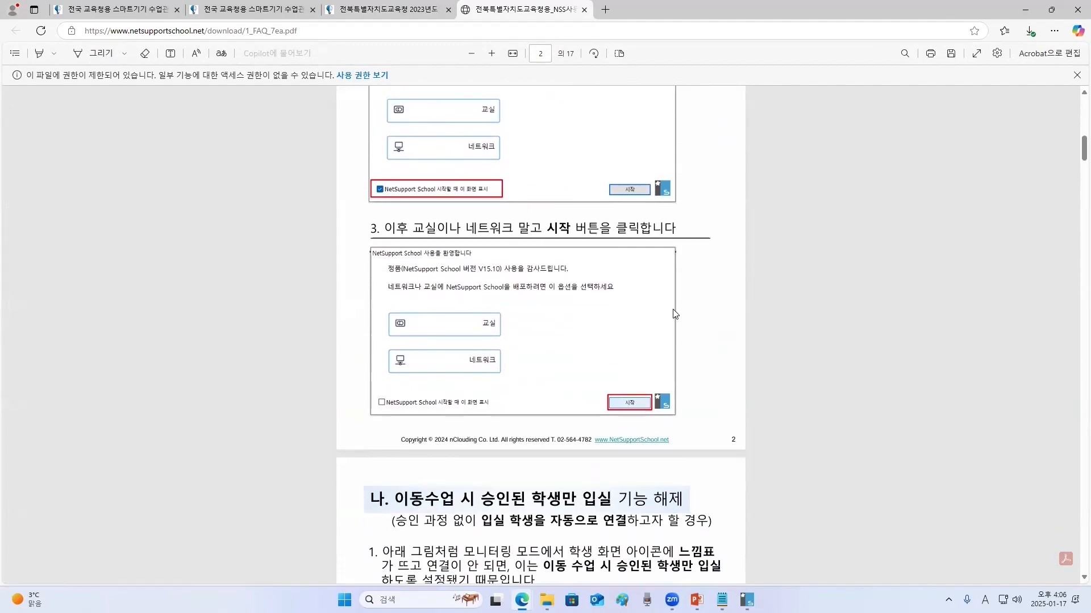
scroll(608, 313, down, 6)
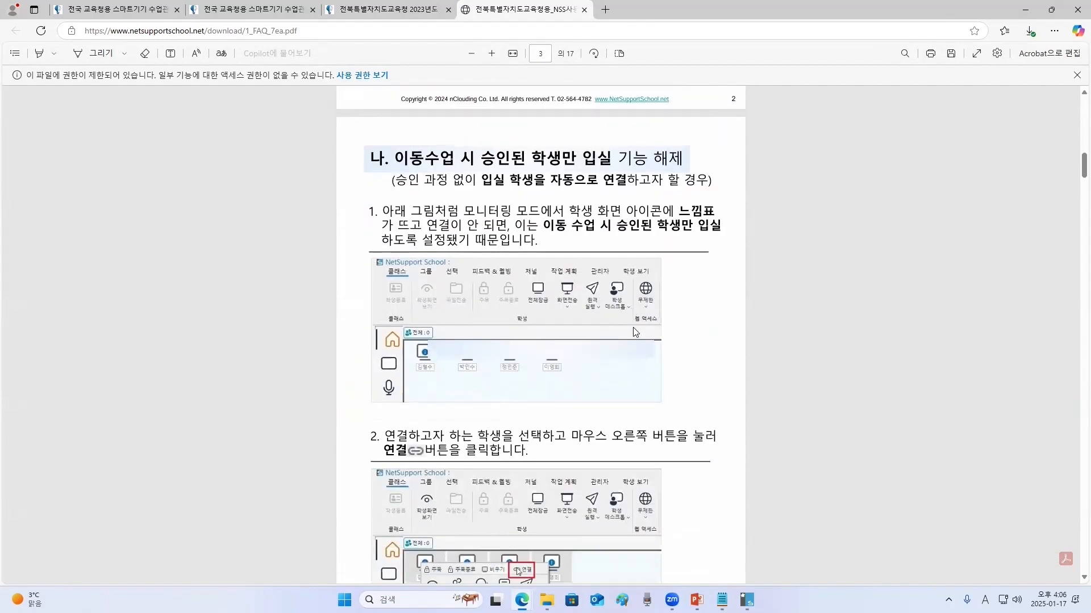
scroll(635, 332, down, 7)
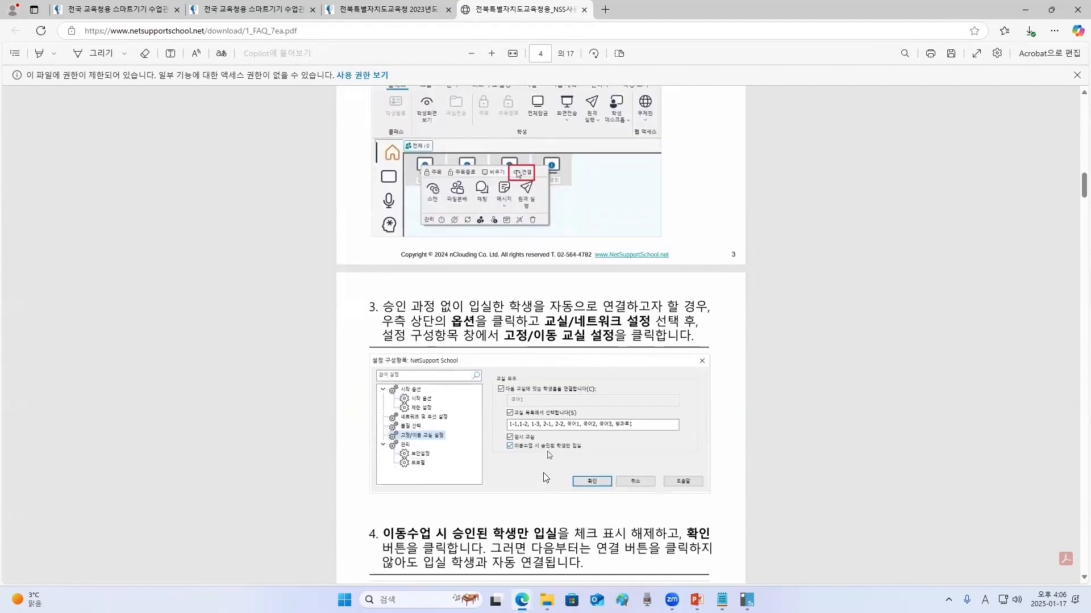
scroll(510, 451, down, 10)
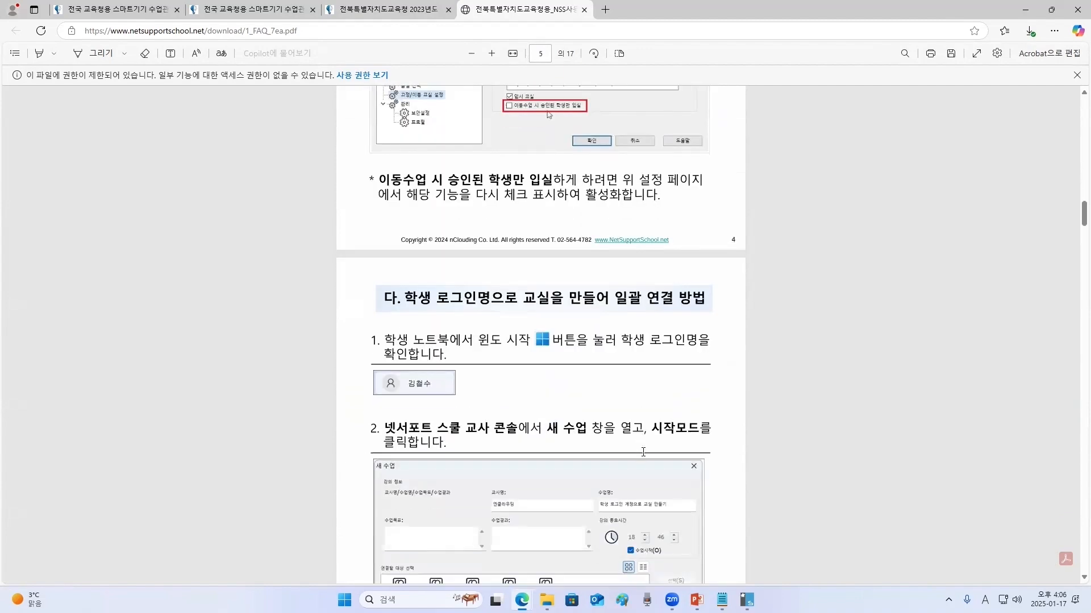
scroll(642, 451, down, 3)
scroll(533, 511, down, 1)
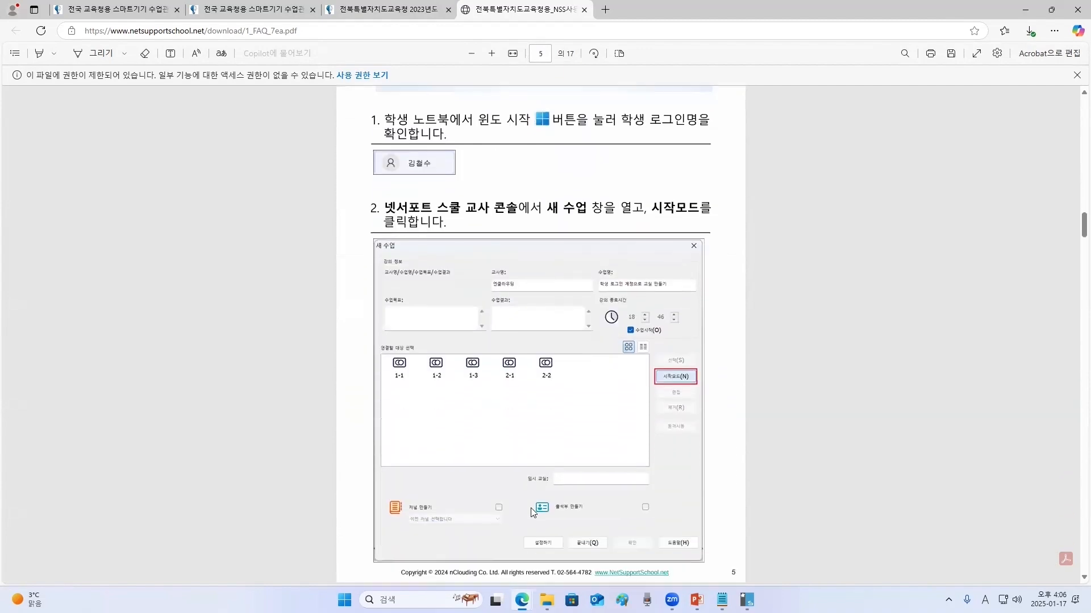
scroll(533, 511, down, 17)
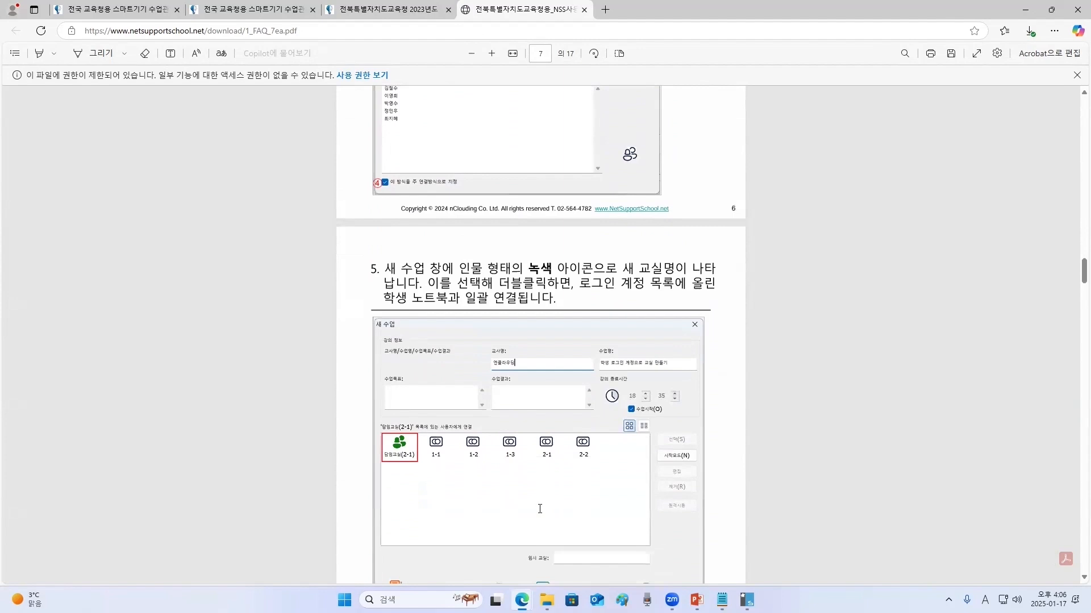
scroll(540, 509, down, 8)
scroll(540, 509, down, 5)
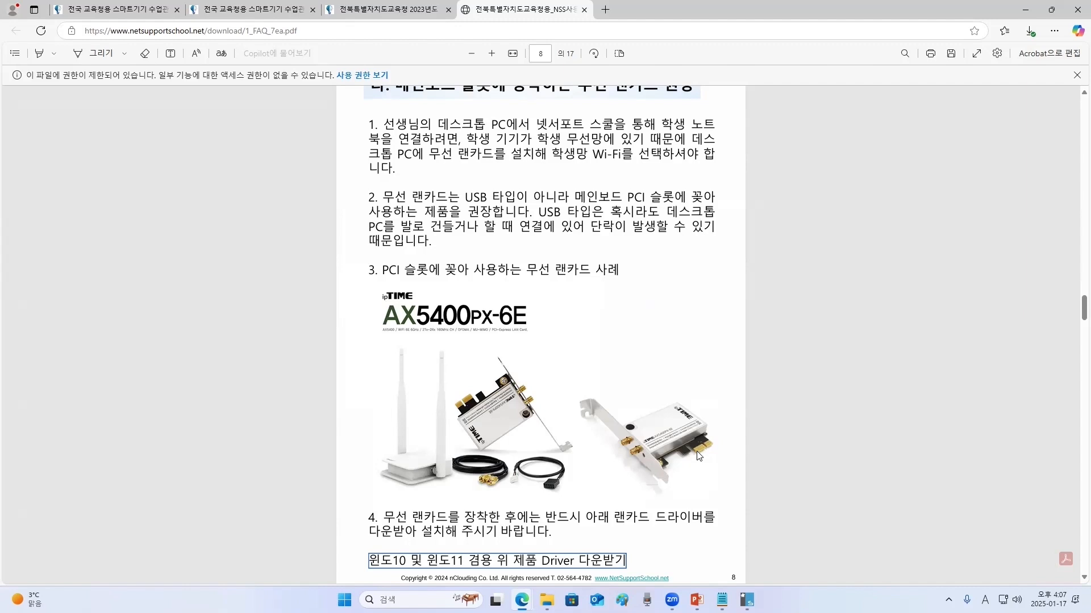
scroll(579, 386, down, 3)
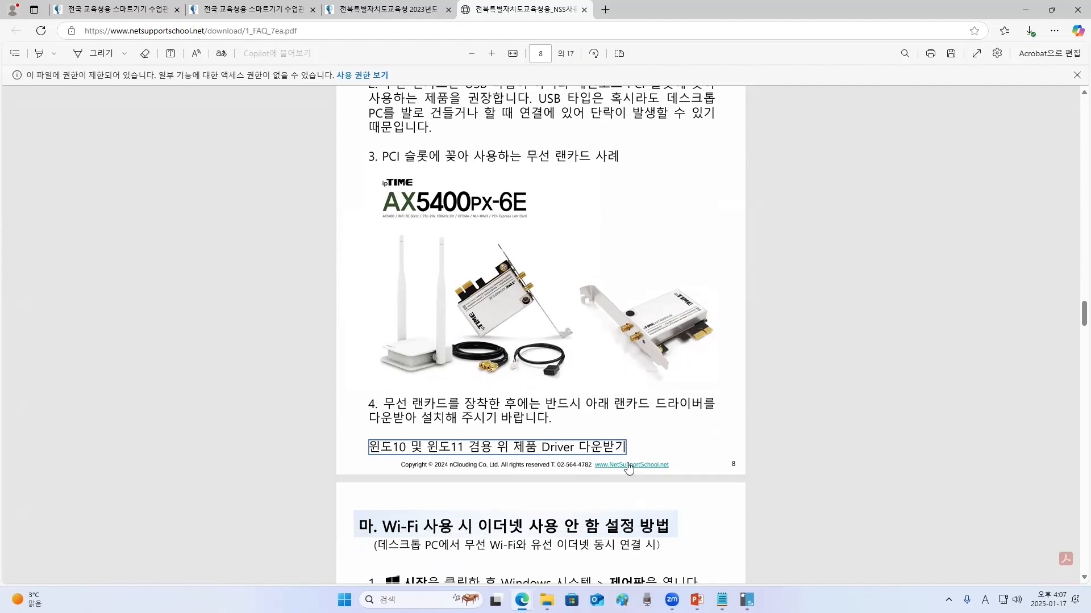
scroll(686, 451, down, 6)
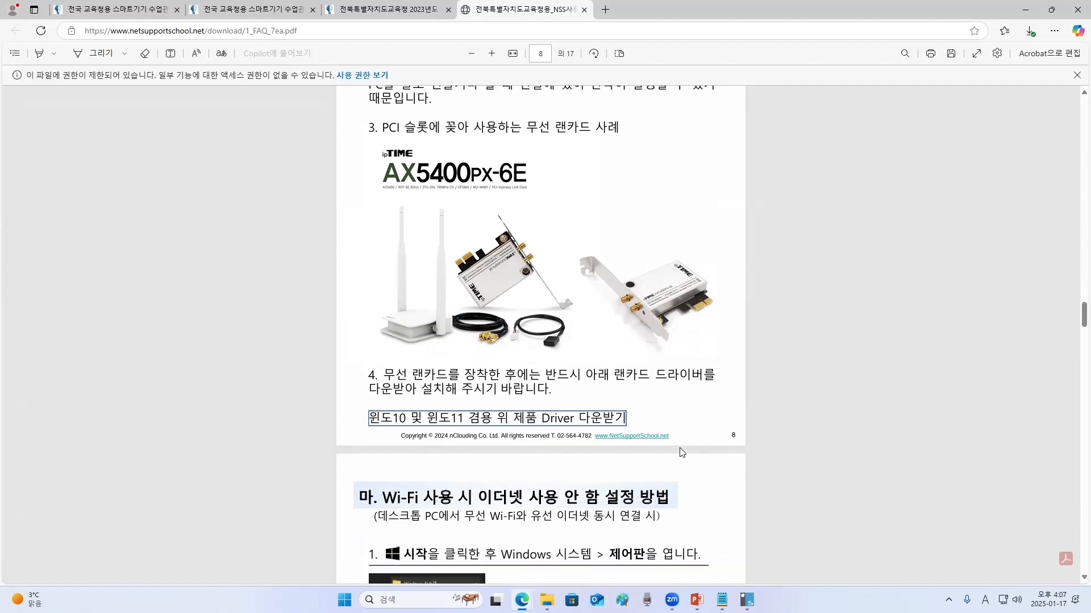
scroll(682, 456, down, 10)
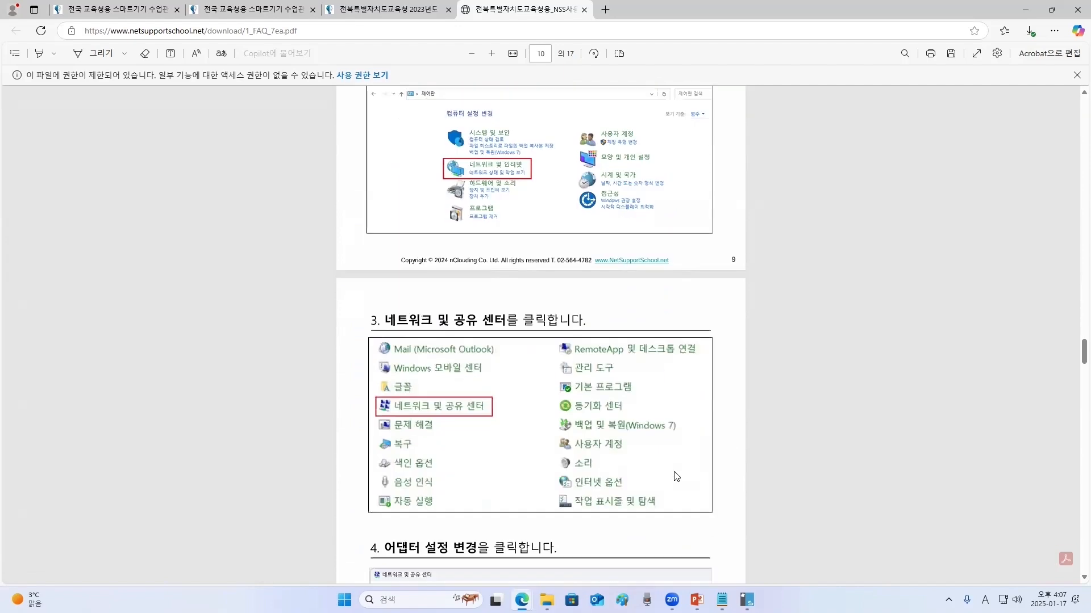
scroll(756, 374, up, 12)
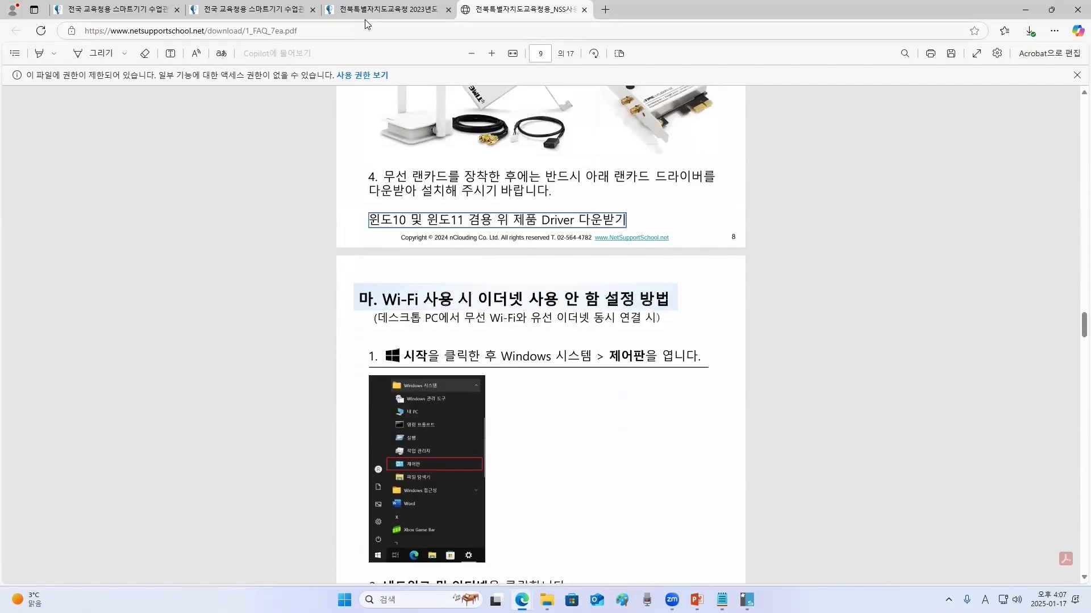
- Switch to another browser tab showing the NetSupport School website home page
click(386, 9)
click(682, 218)
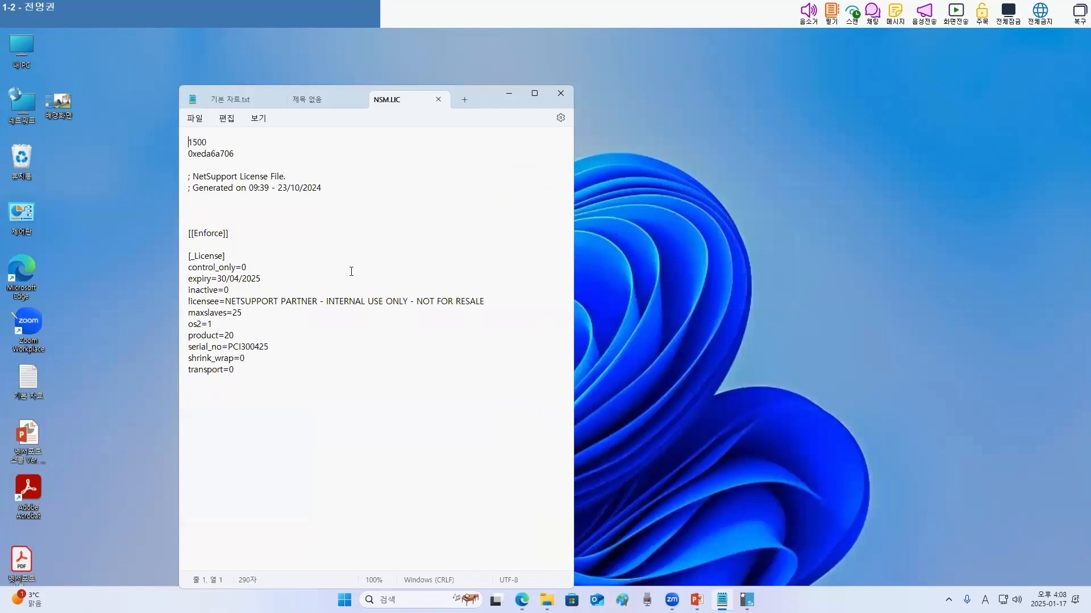
click(351, 271)
- Examine the lines of the NSM.LIC license file open in Notepad
scroll(328, 280, up, 4)
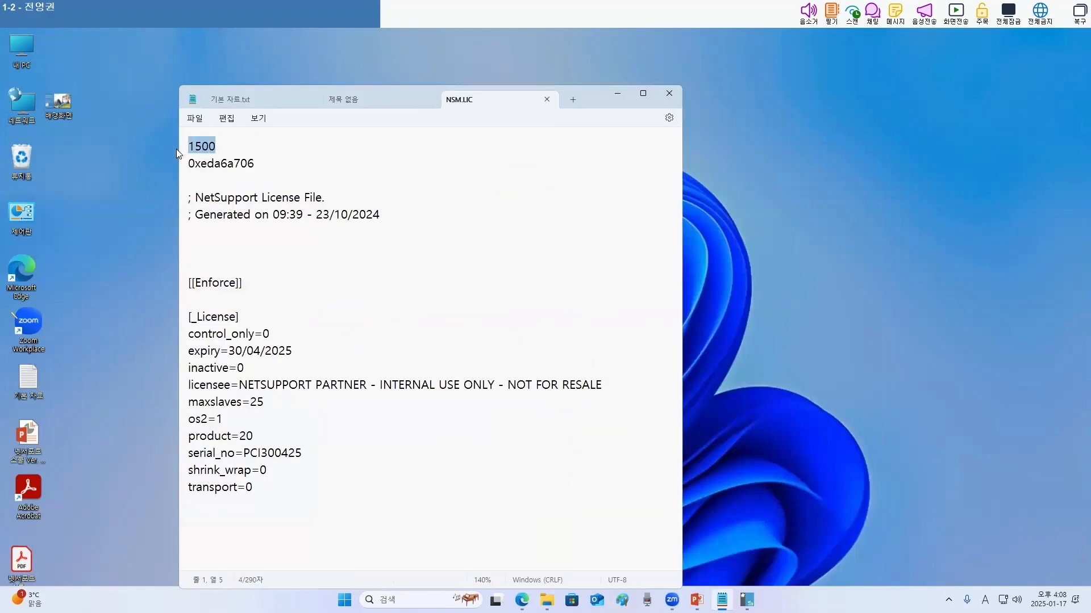
drag(280, 162, 154, 169)
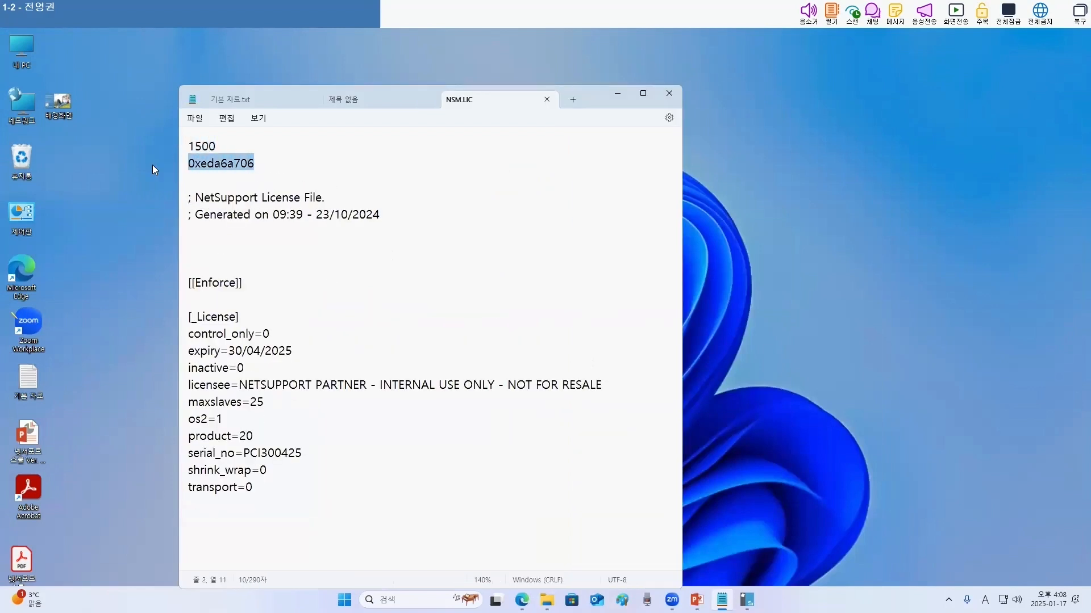
drag(603, 385, 238, 391)
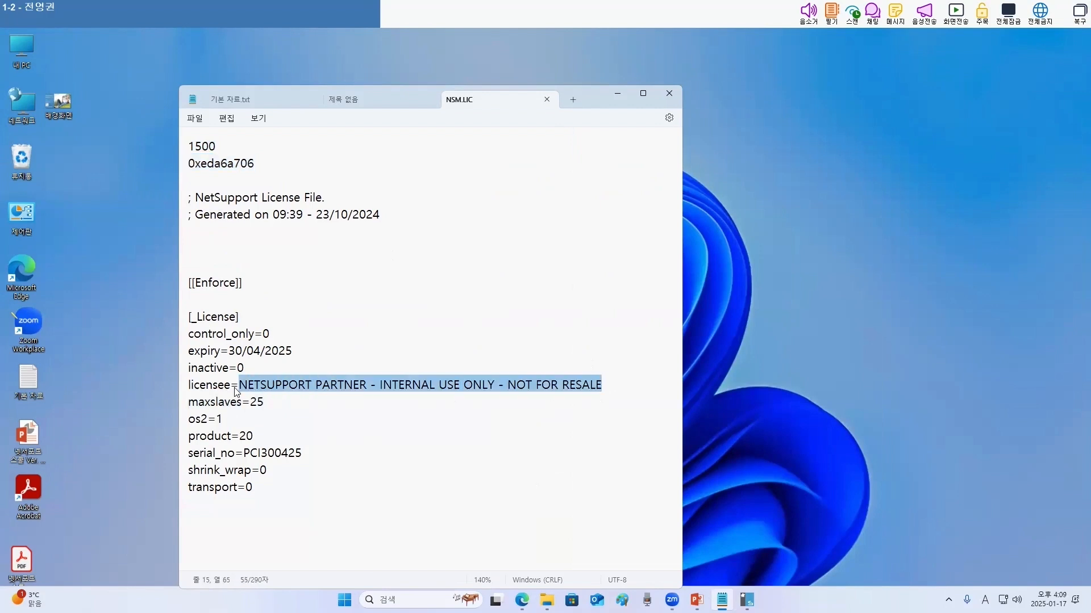
click(368, 387)
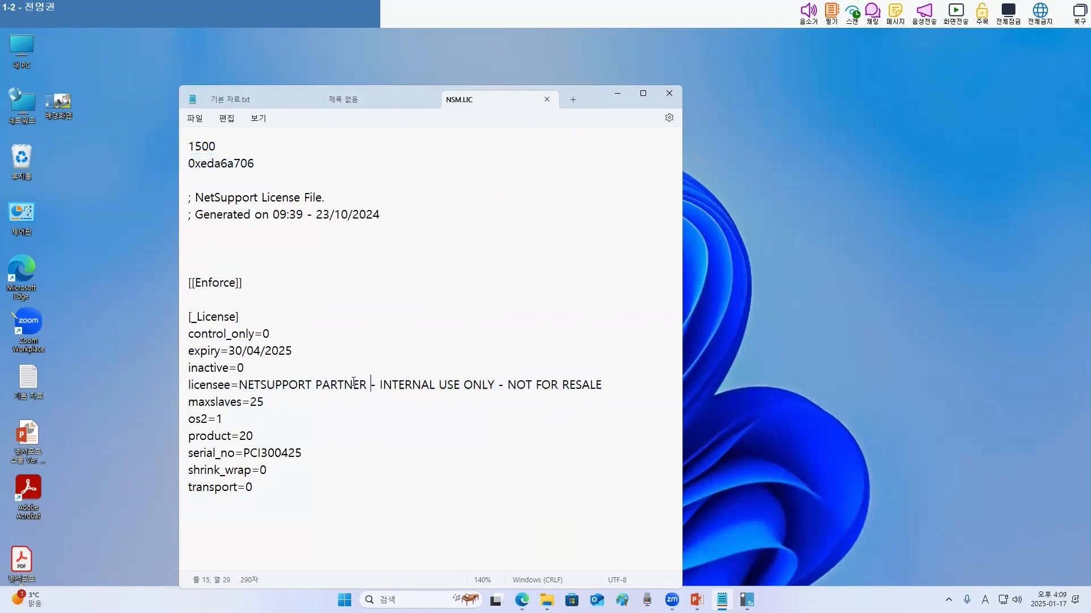
drag(268, 405, 171, 145)
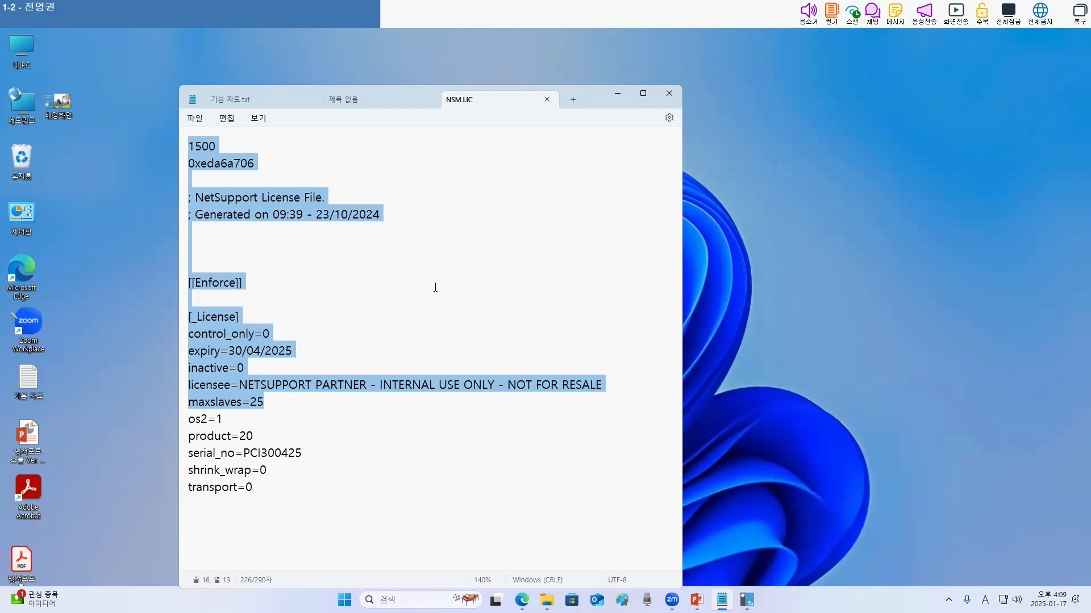
click(306, 435)
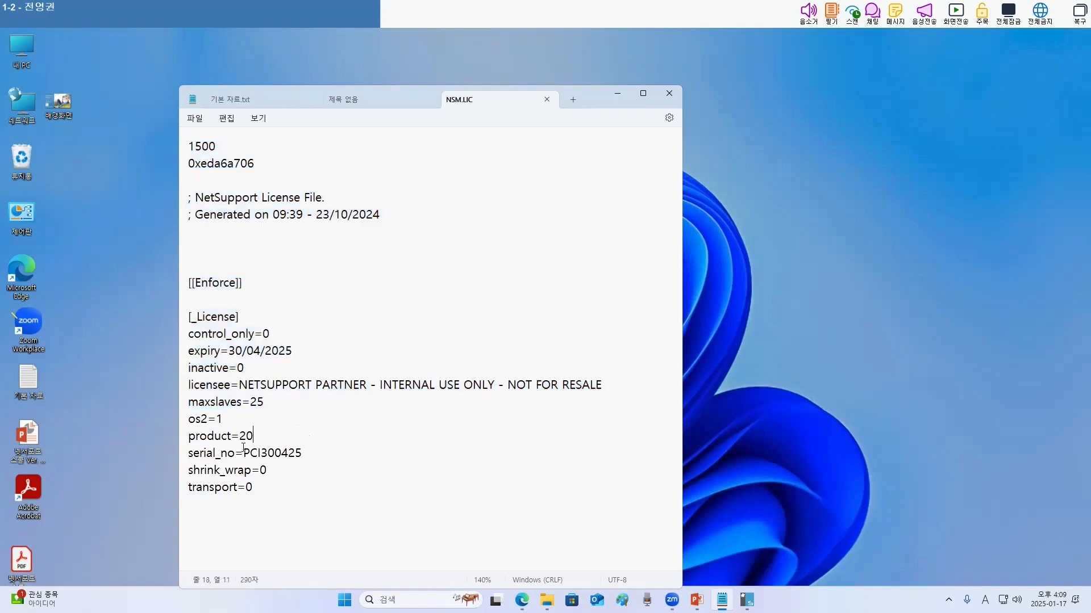
- Try changing the license file's maxslaves value to 125, then remove the added digit
click(250, 404)
text(1)
click(463, 469)
key(shift+Right)
key(shift+Down)
key(ctrl+a)
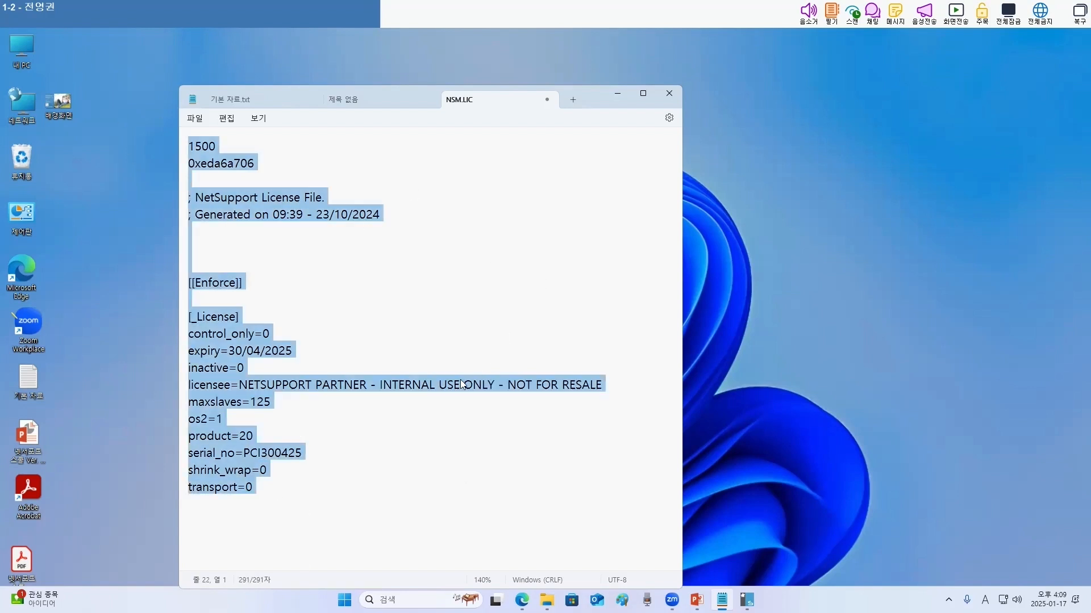
click(257, 402)
key(BackSpace)
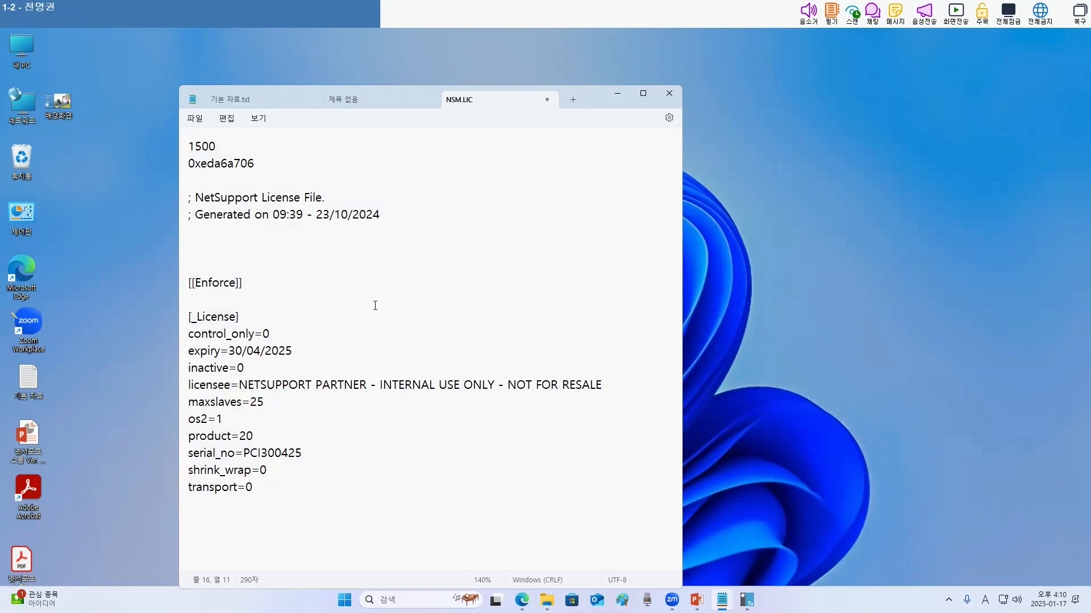
- Minimize the license file editor and bring the NetSupport School teacher console back to full screen
click(618, 95)
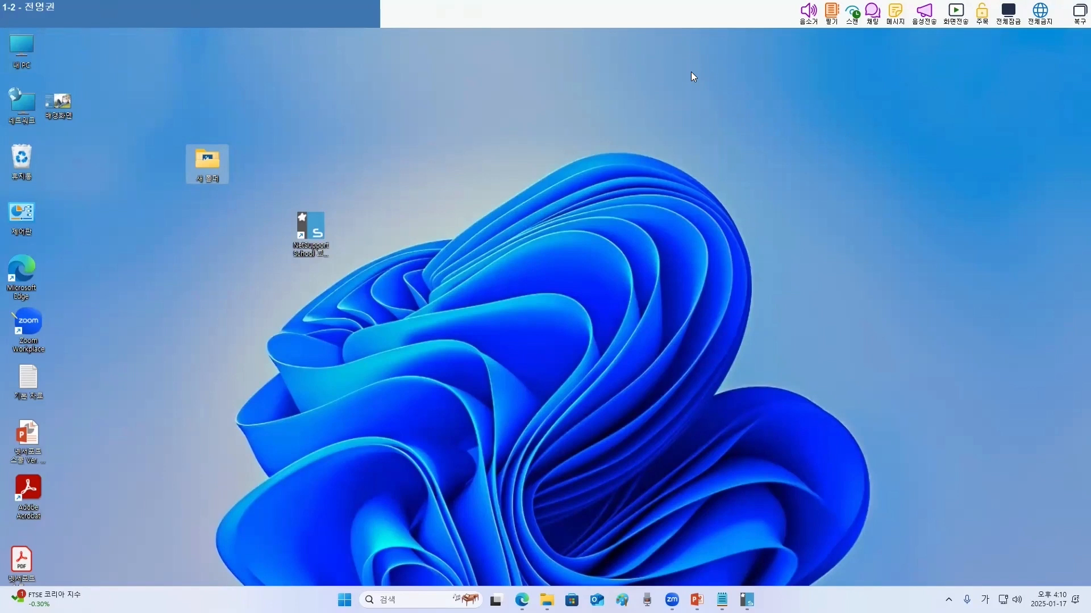
mouse_move(746, 600)
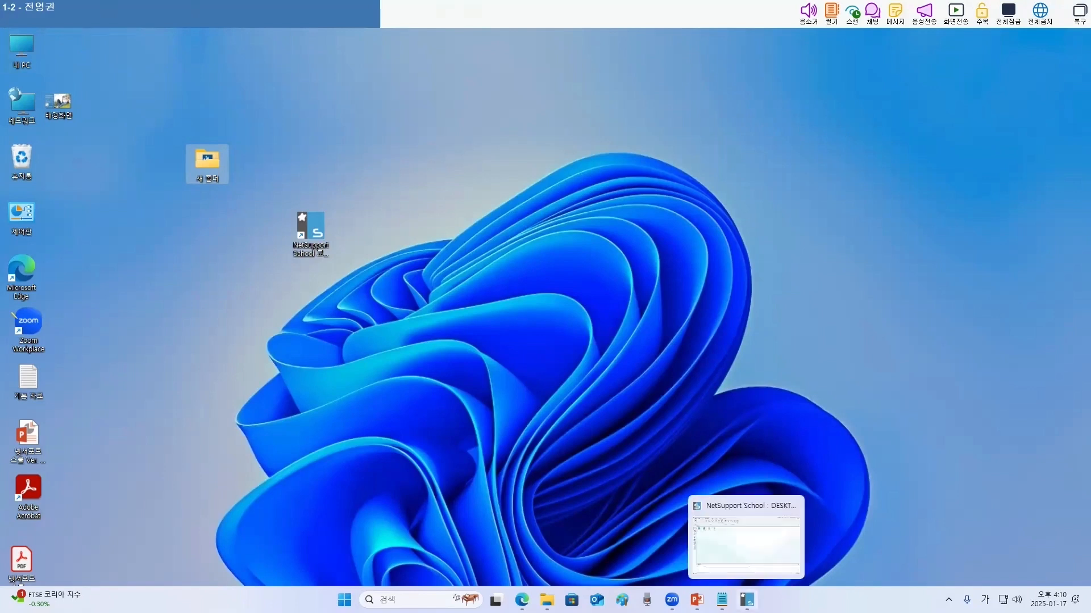
click(1078, 13)
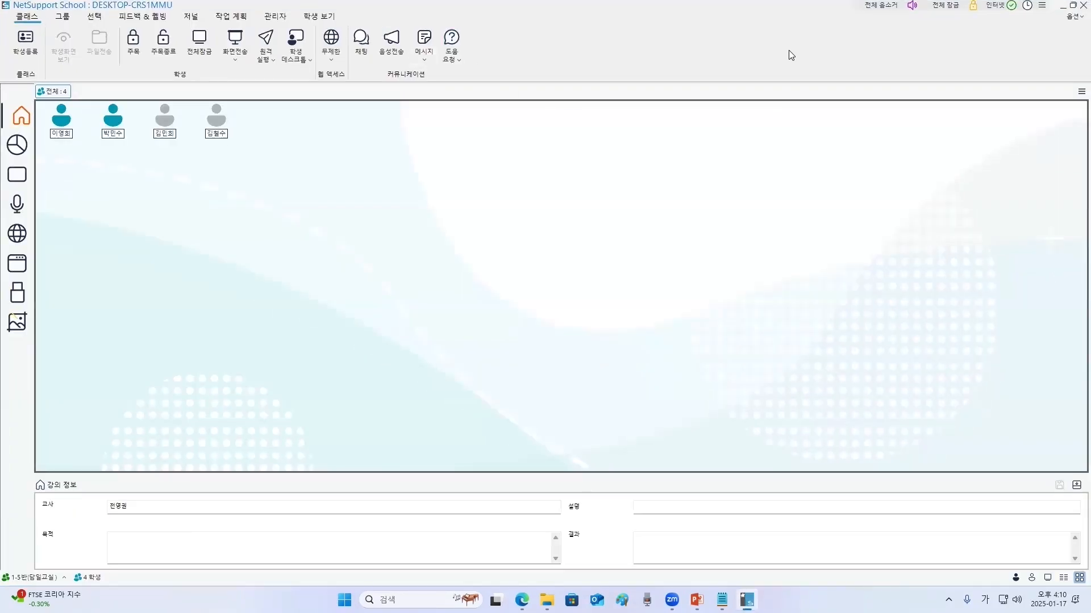
- Open the console's other settings and, in the Teacher section, toggle showing the teacher toolbar when minimized, then apply
click(1073, 16)
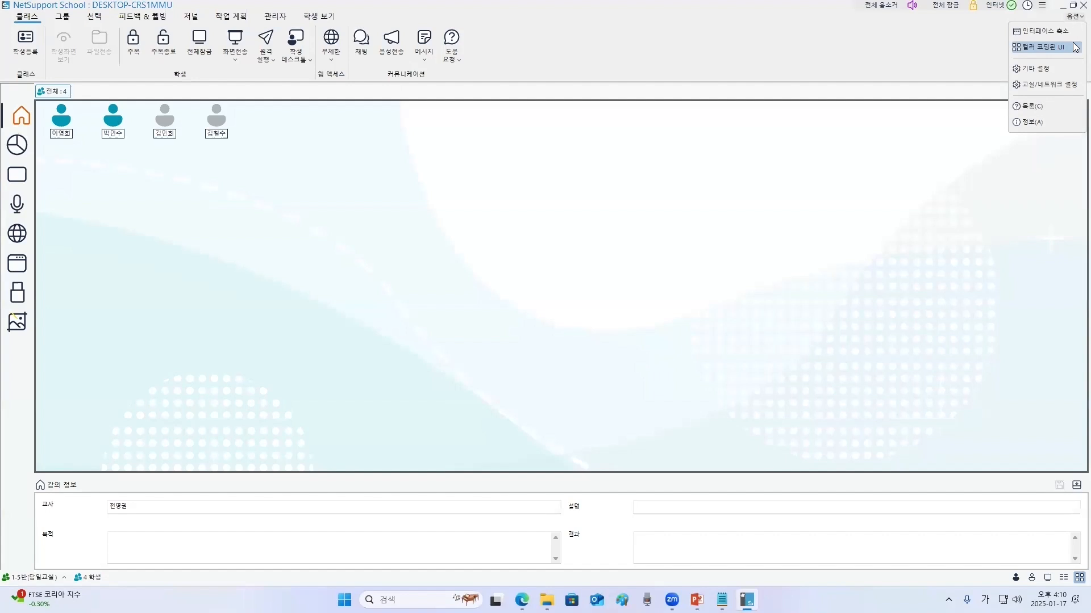
click(1048, 67)
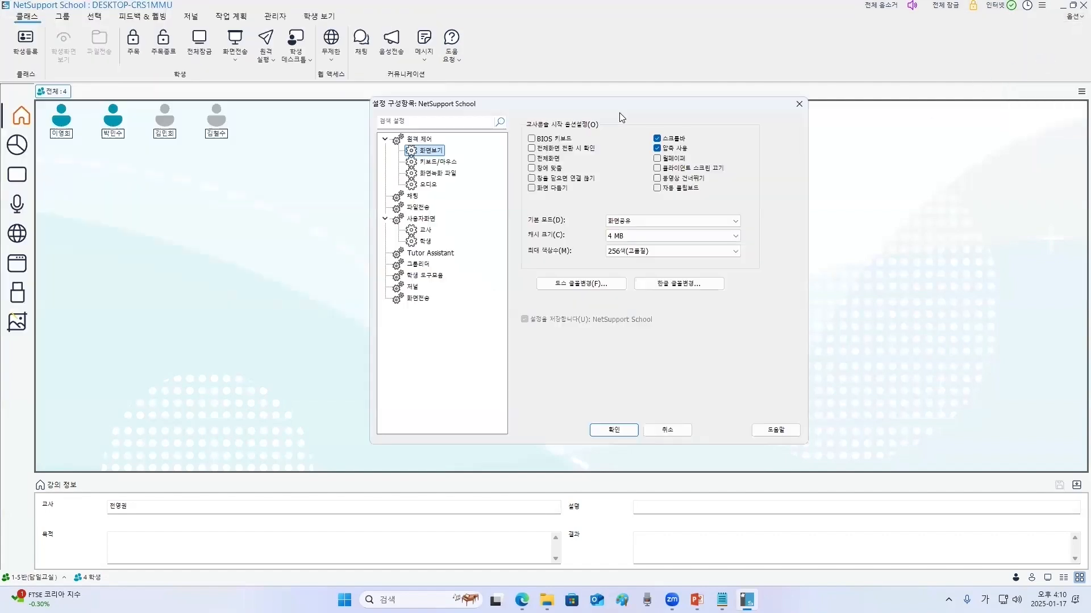
click(425, 230)
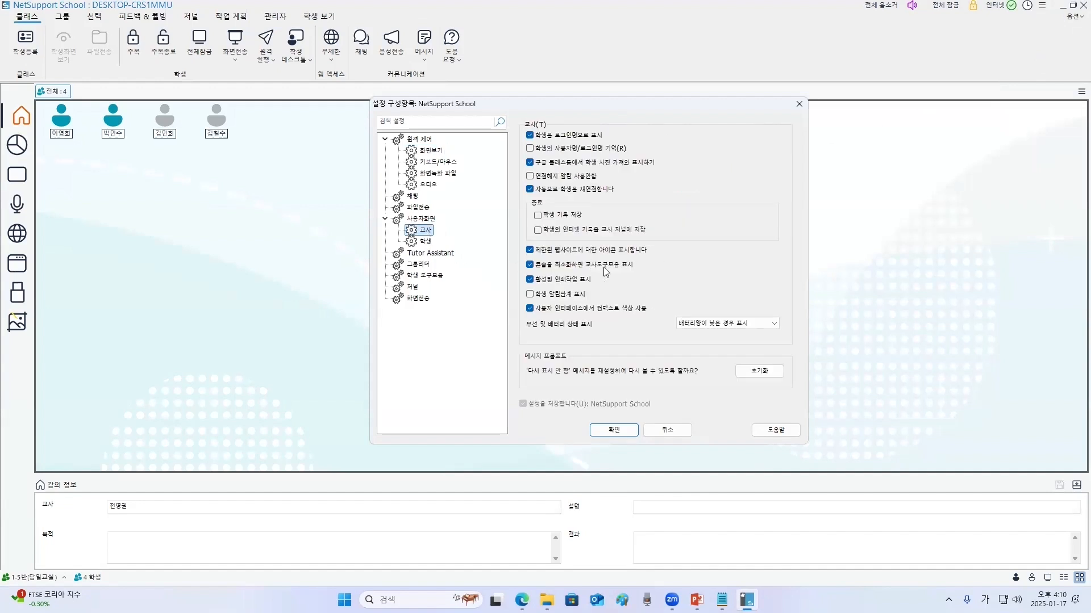
click(528, 265)
click(613, 430)
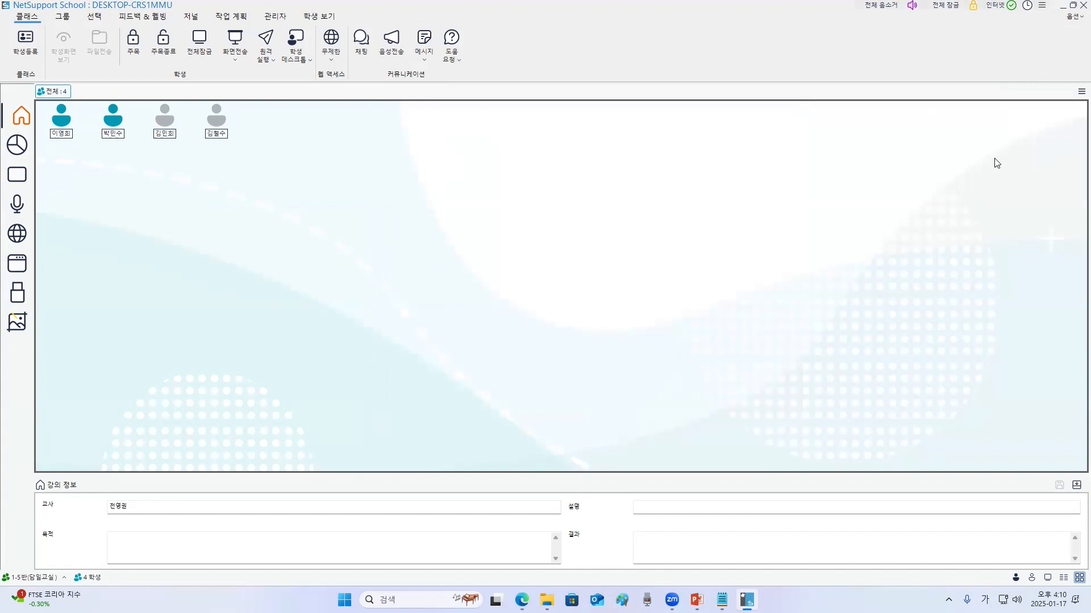
- Minimize the teacher console, return to the NetSupport School website in the browser and select the footer's contact e-mail address
click(1063, 7)
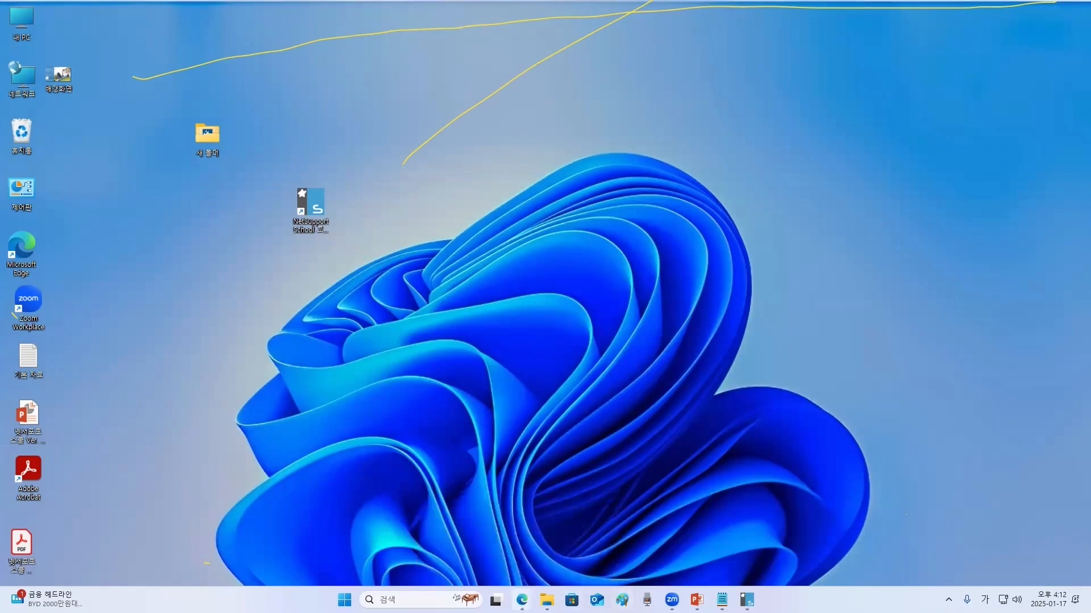
click(521, 599)
scroll(546, 575, down, 2)
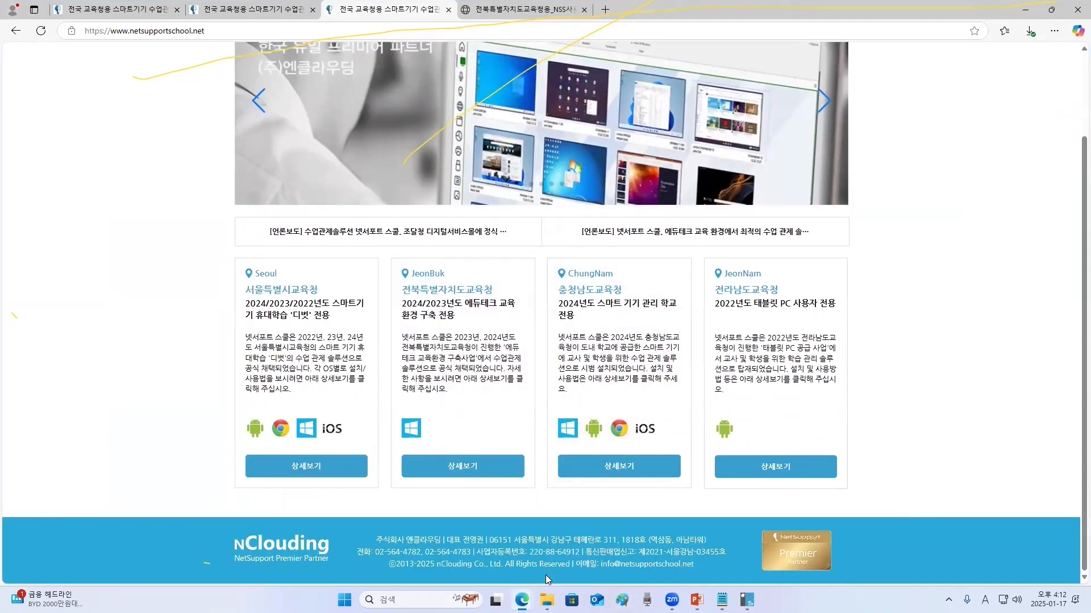
drag(694, 565, 599, 565)
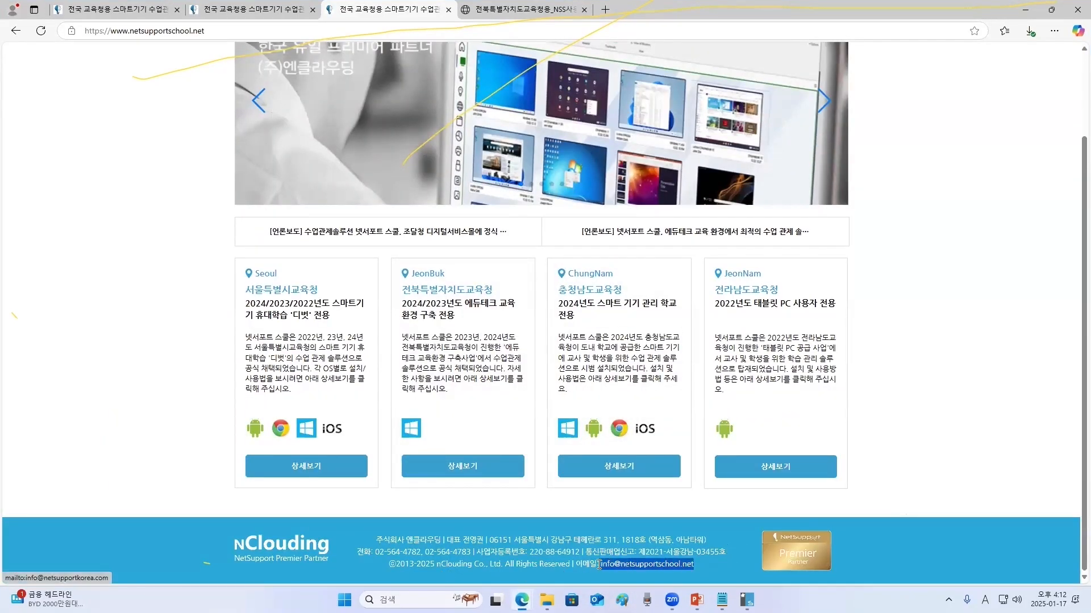